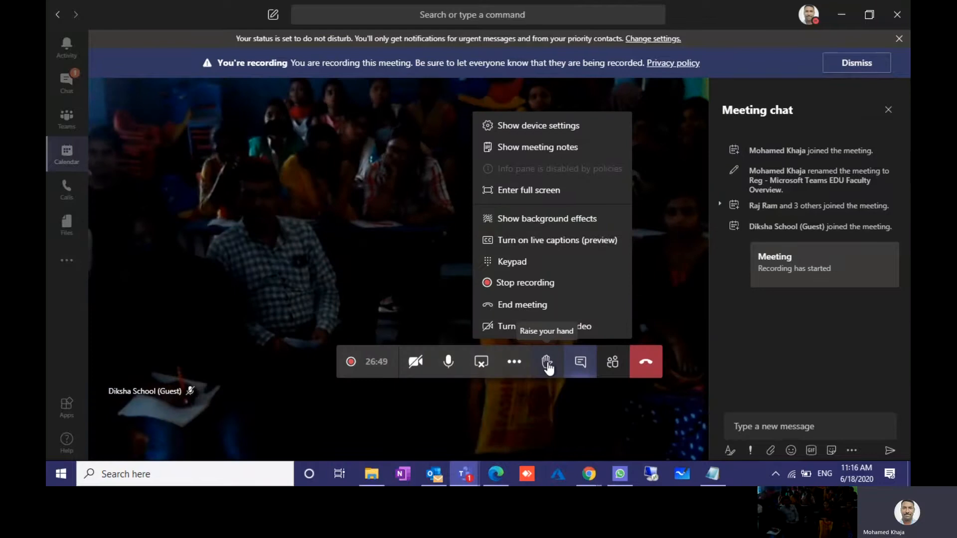
Step: Raise and lower a hand in the meeting, then hide and re-show the meeting chat
{"action": "left_click", "coordinate": [548, 364]}
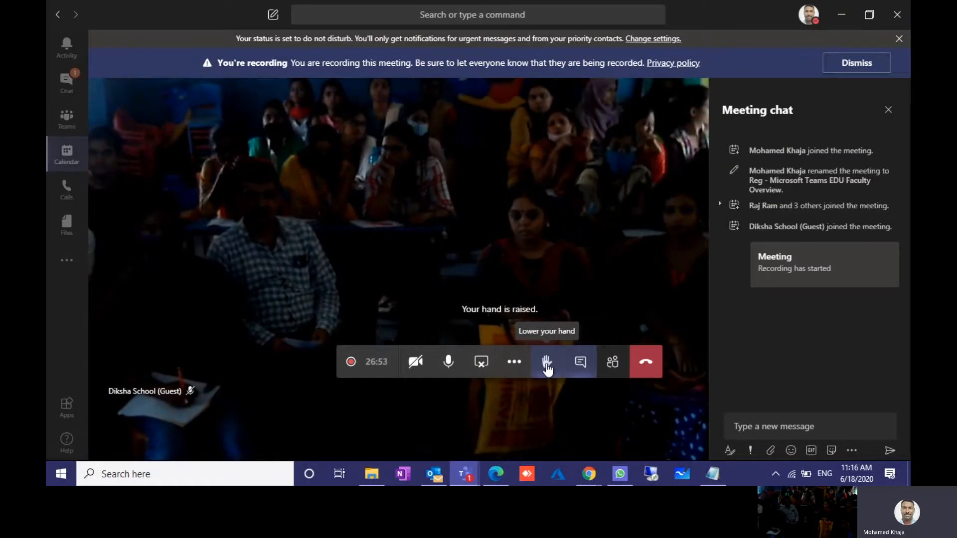
{"action": "left_click", "coordinate": [548, 368]}
{"action": "left_click", "coordinate": [582, 367]}
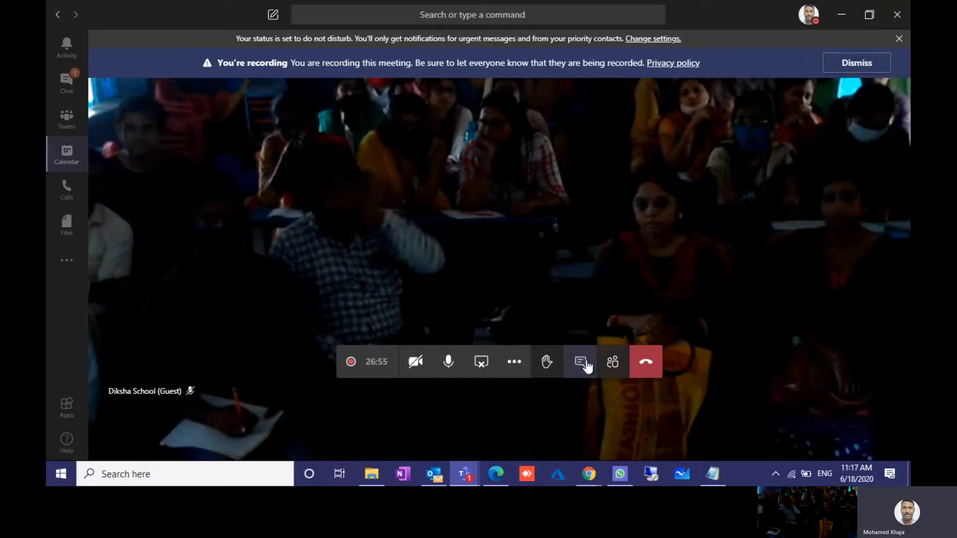
{"action": "left_click", "coordinate": [585, 365]}
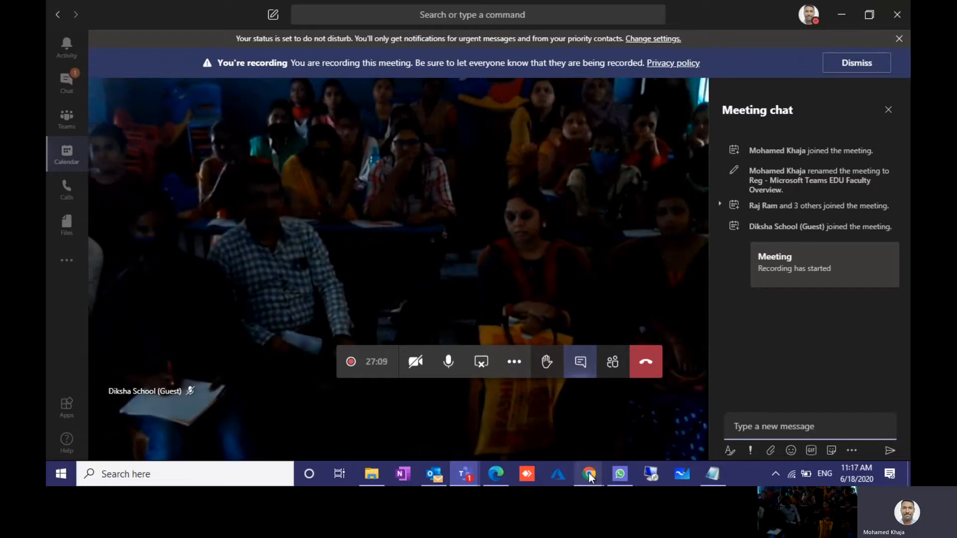
Step: Compare the signed-in teacher and student accounts, then return via Office Home to the Teams list
{"action": "mouse_move", "coordinate": [590, 473]}
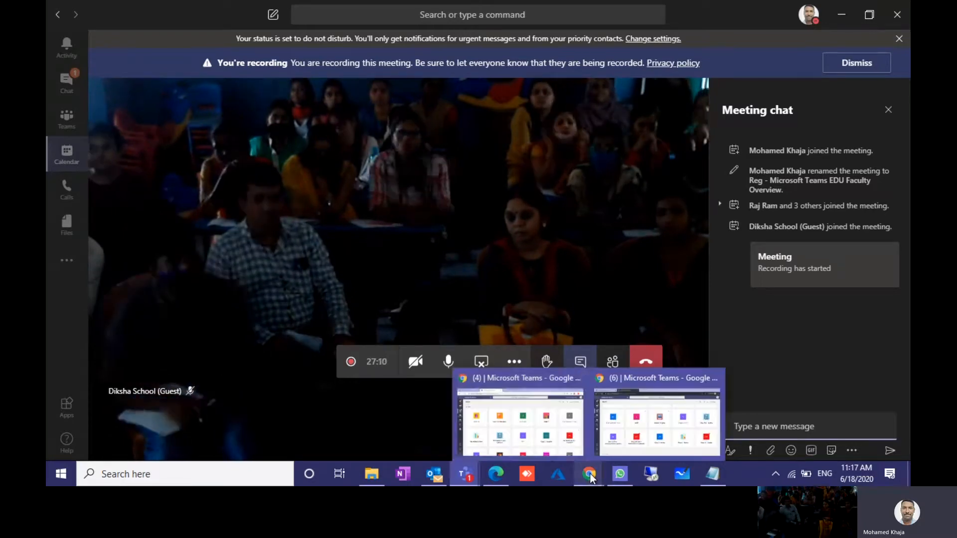
{"action": "left_click", "coordinate": [556, 443]}
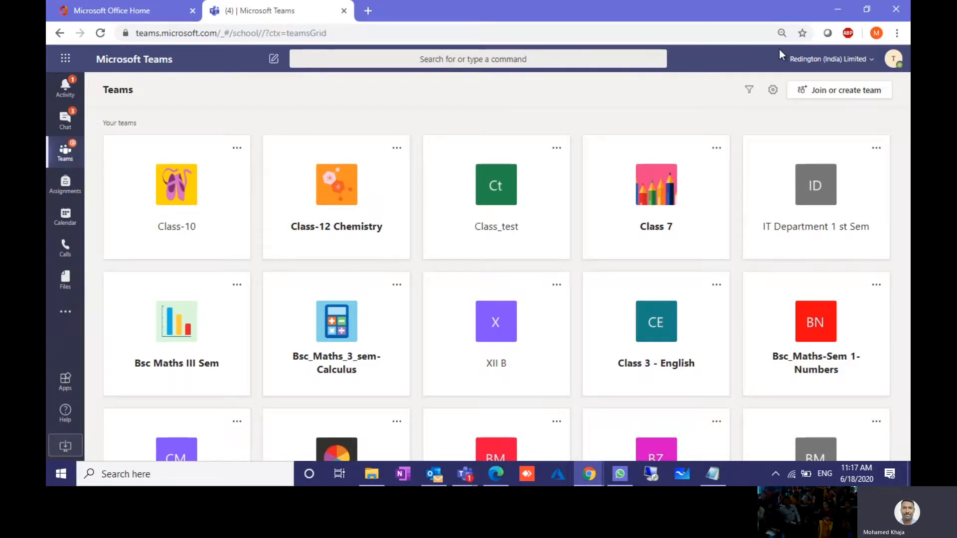
{"action": "left_click", "coordinate": [893, 59]}
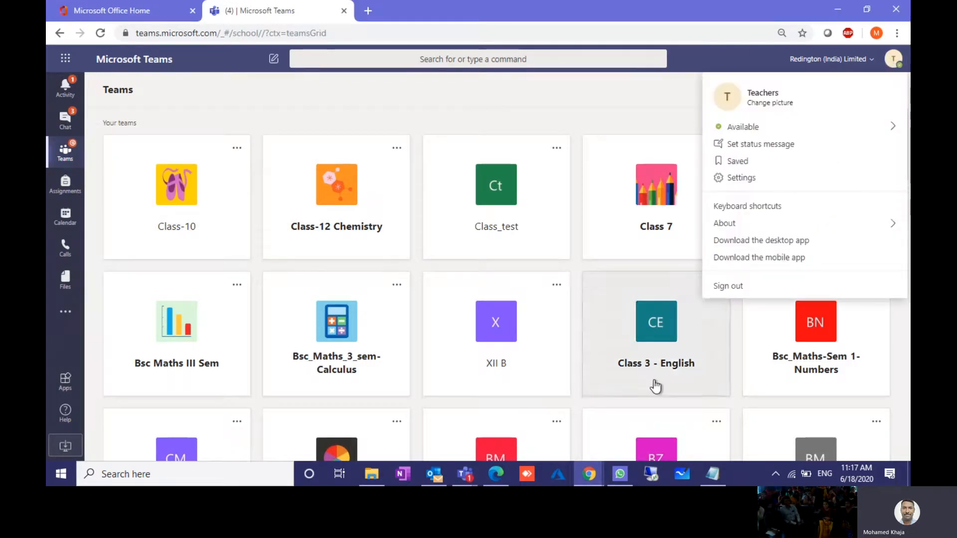
{"action": "mouse_move", "coordinate": [590, 466]}
{"action": "left_click", "coordinate": [662, 419]}
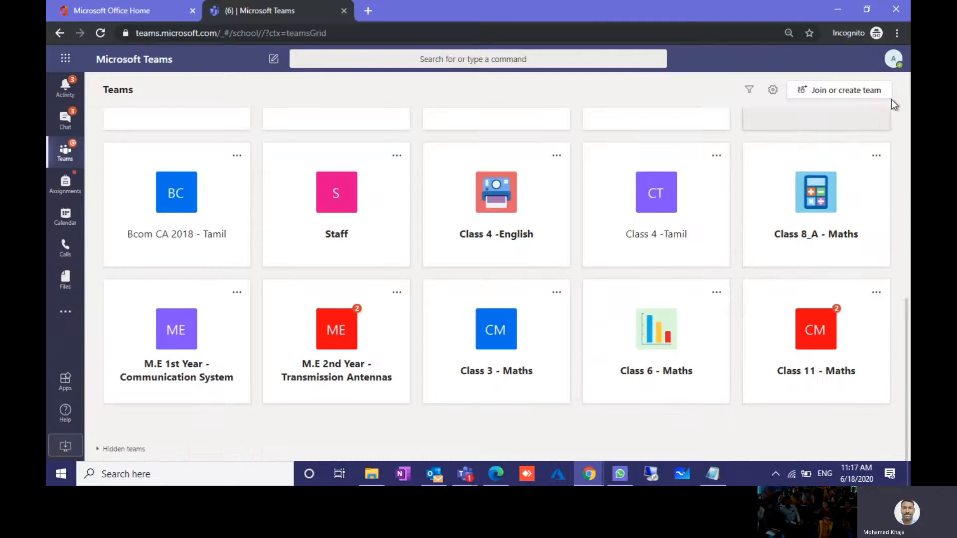
{"action": "left_click", "coordinate": [893, 59]}
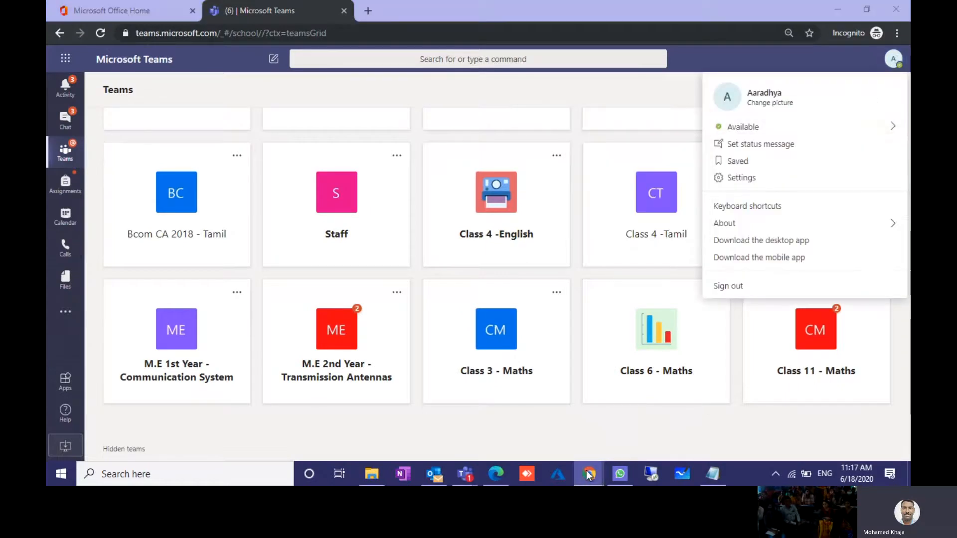
{"action": "mouse_move", "coordinate": [589, 477]}
{"action": "left_click", "coordinate": [531, 429]}
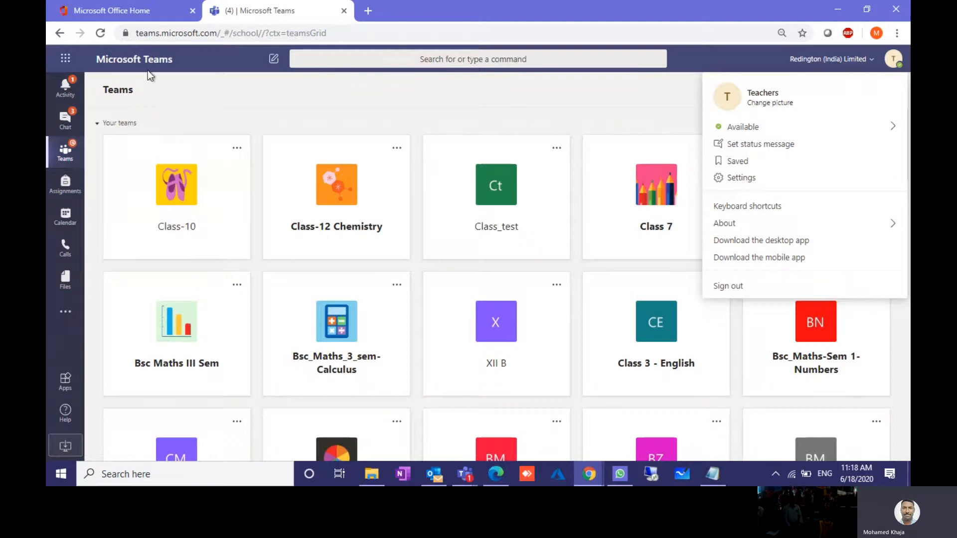
{"action": "left_click", "coordinate": [147, 11]}
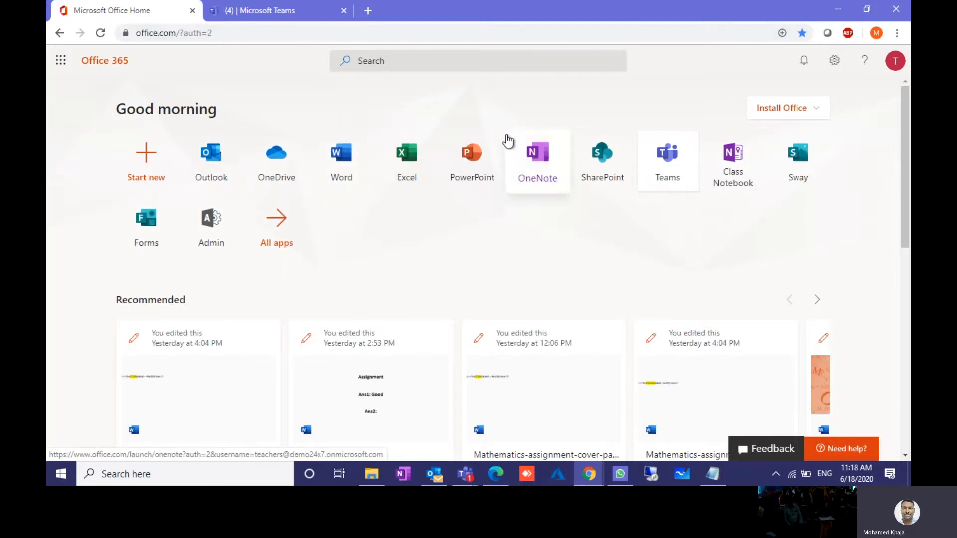
{"action": "left_click", "coordinate": [254, 10]}
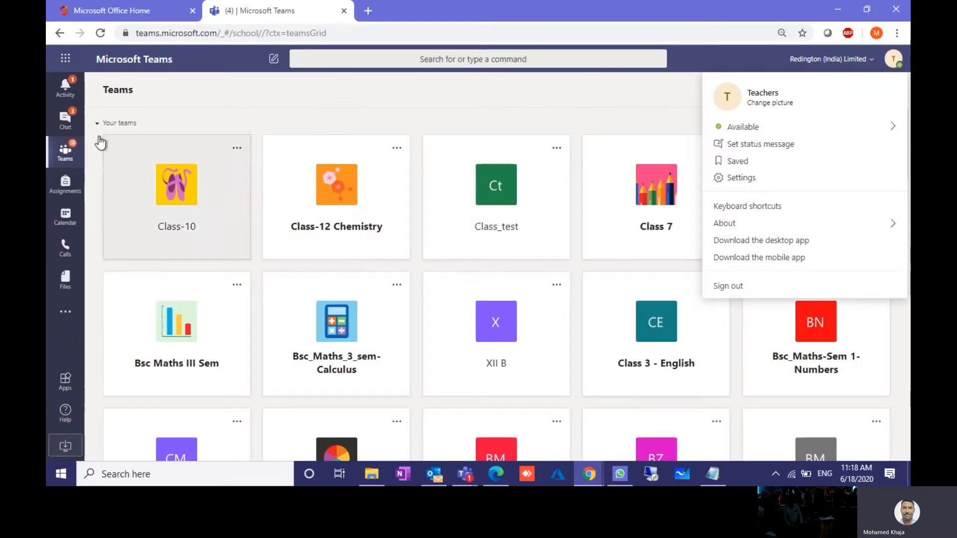
Step: Filter the Activity feed to My Activity and back to Feed, then view the Chat list
{"action": "left_click", "coordinate": [75, 93]}
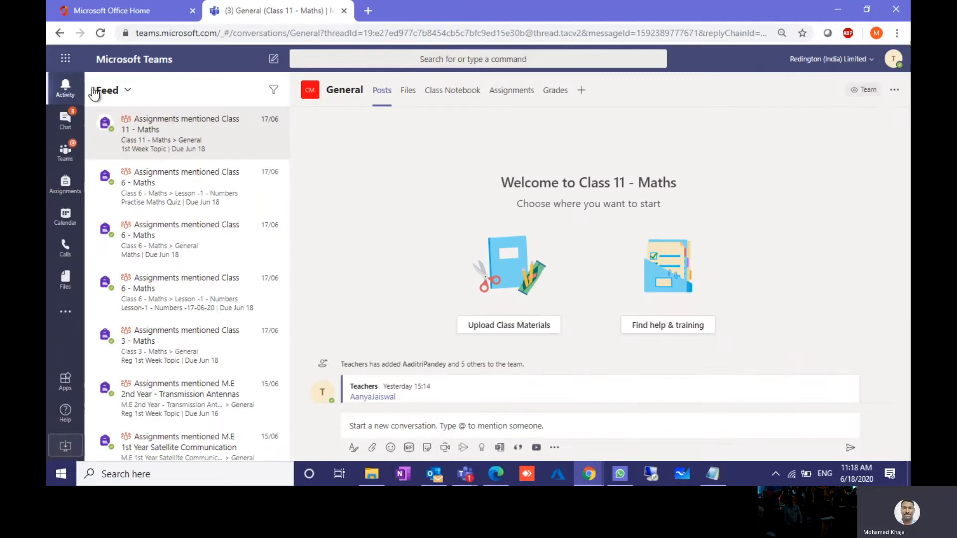
{"action": "left_click", "coordinate": [93, 93]}
{"action": "left_click", "coordinate": [118, 144]}
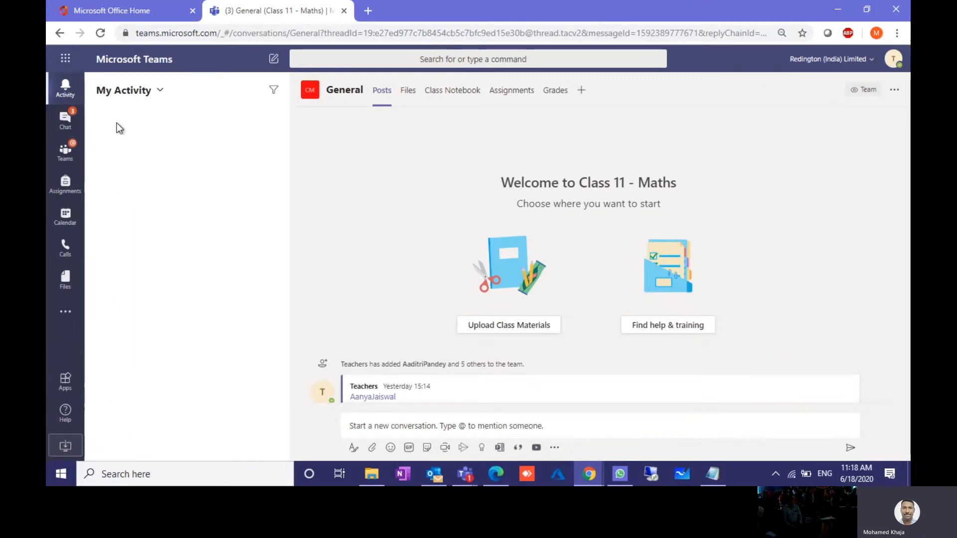
{"action": "left_click", "coordinate": [139, 92]}
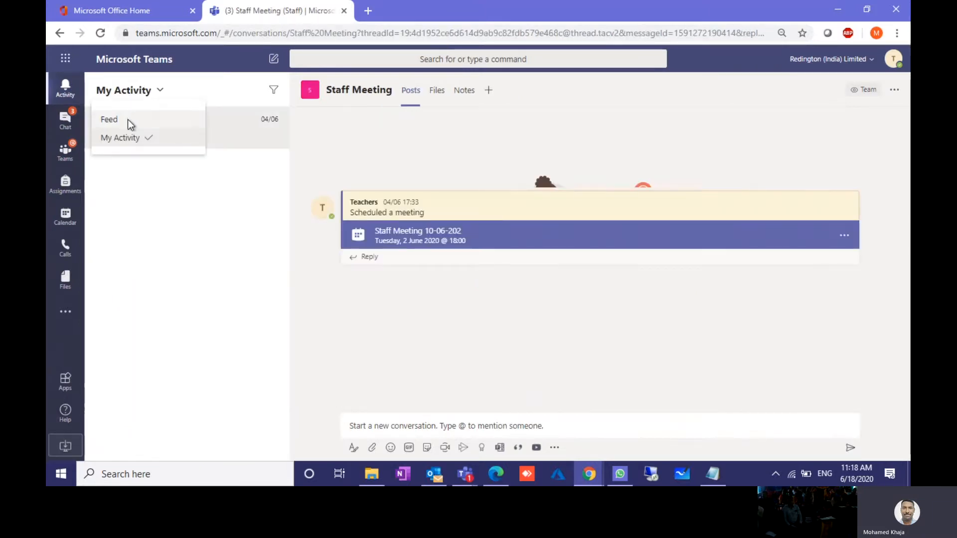
{"action": "left_click", "coordinate": [127, 120]}
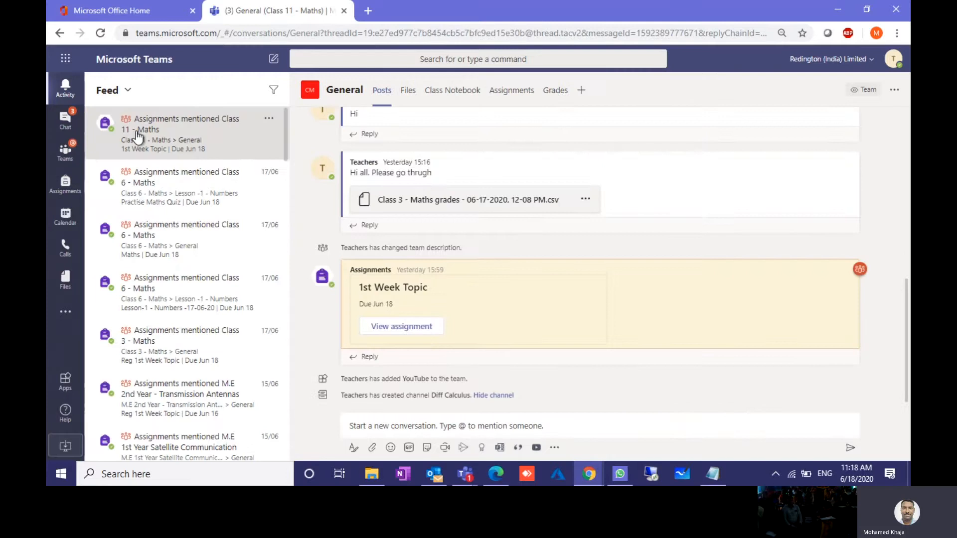
{"action": "left_click", "coordinate": [69, 129]}
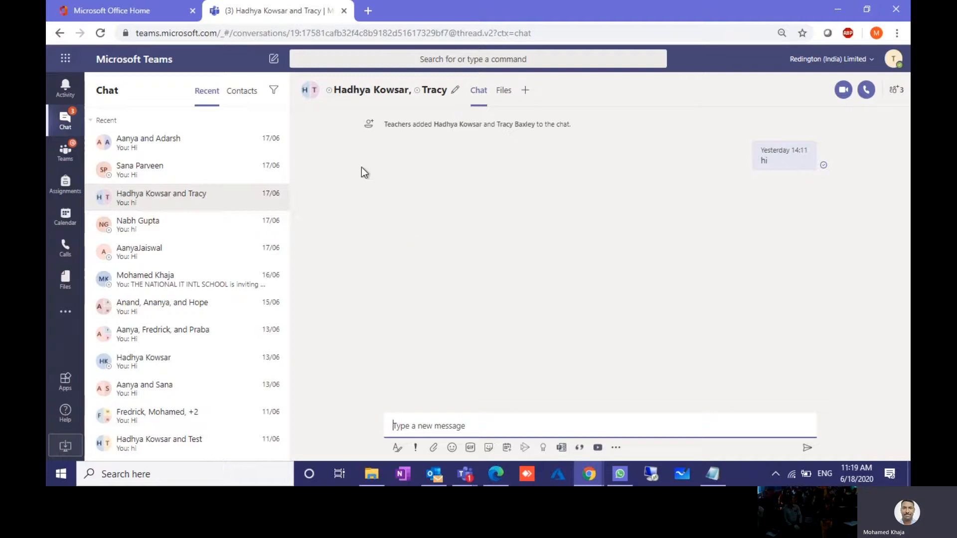
Step: Send 'hi' in a new chat with the first suggested student
{"action": "left_click", "coordinate": [274, 59]}
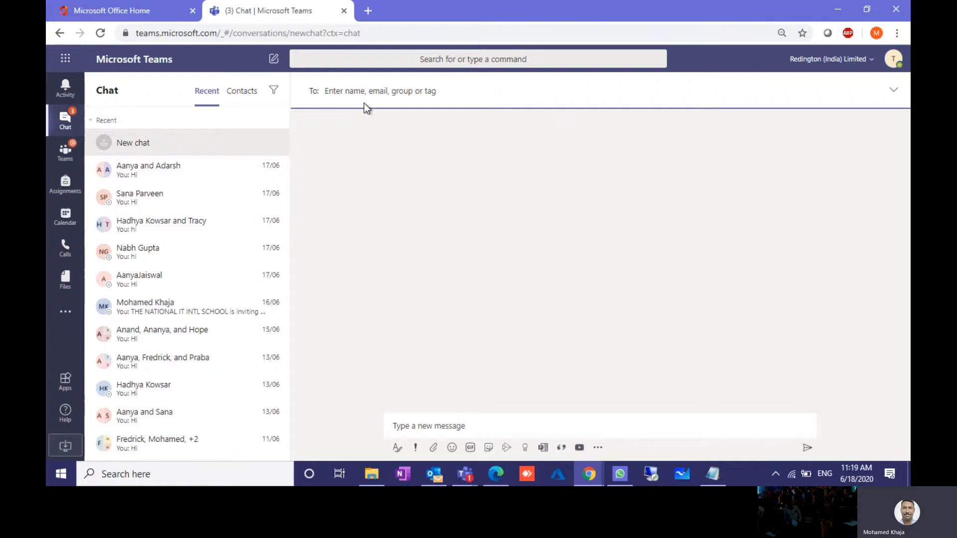
{"action": "type", "text": "ha"}
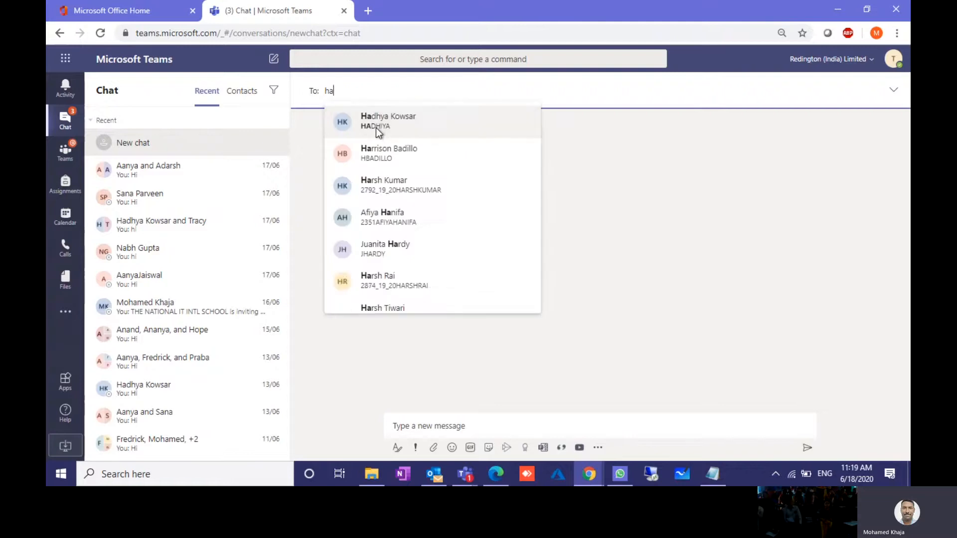
{"action": "left_click", "coordinate": [376, 128]}
{"action": "left_click", "coordinate": [414, 426]}
{"action": "type", "text": "hi"}
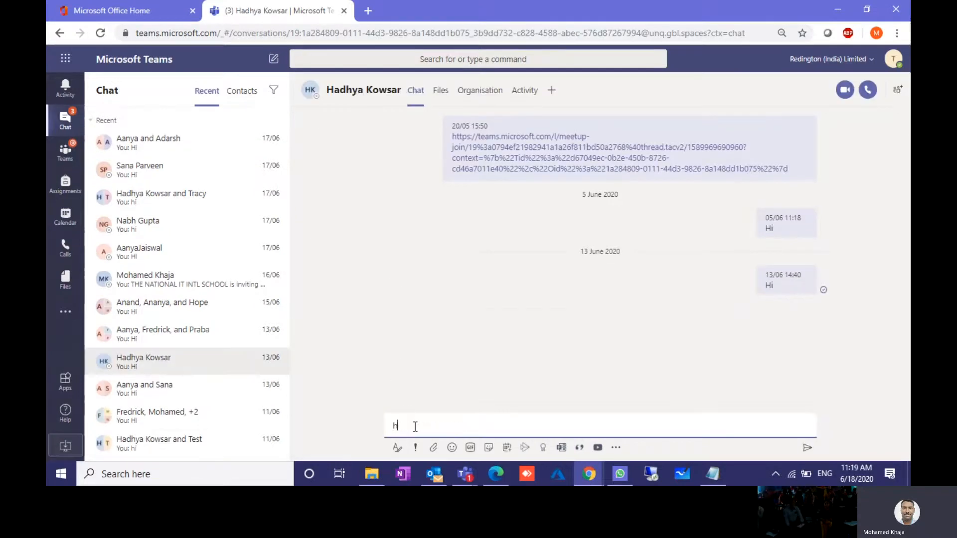
{"action": "key", "text": "Return"}
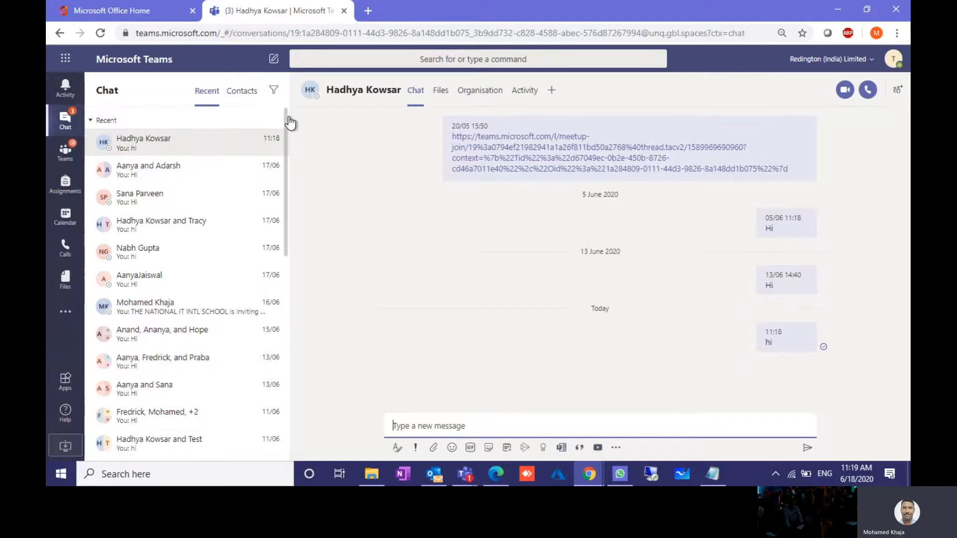
Step: Start a new chat with several suggested students and send them 'hi'
{"action": "left_click", "coordinate": [274, 60]}
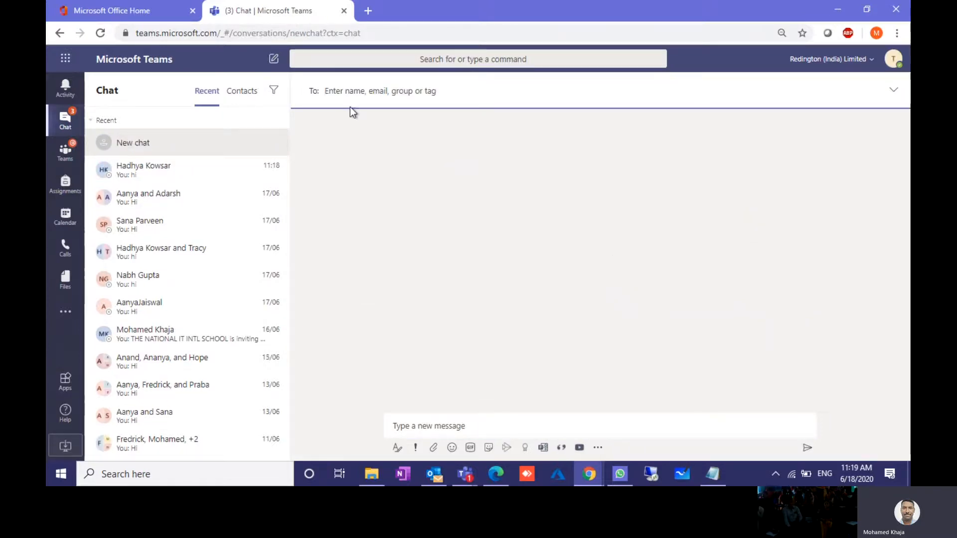
{"action": "type", "text": "ha"}
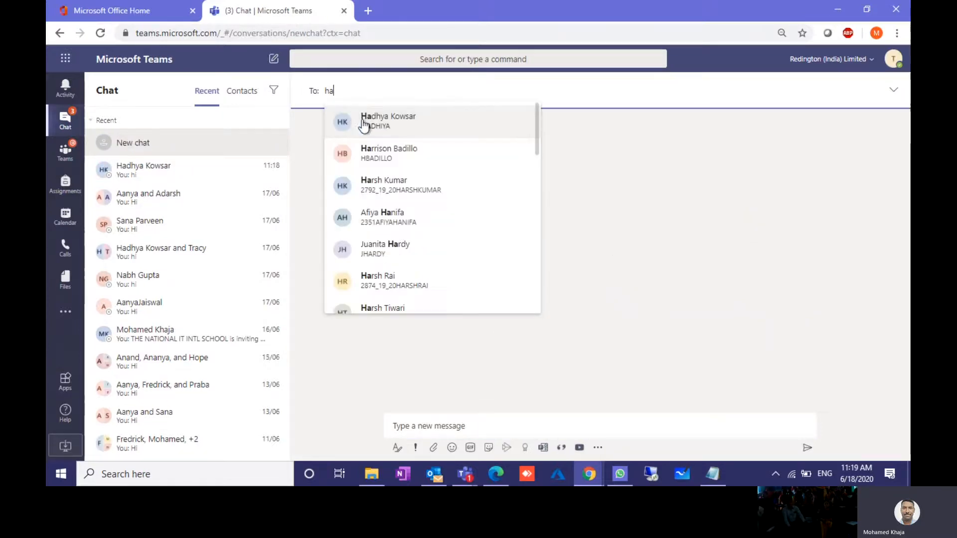
{"action": "left_click", "coordinate": [363, 120]}
{"action": "type", "text": "ha"}
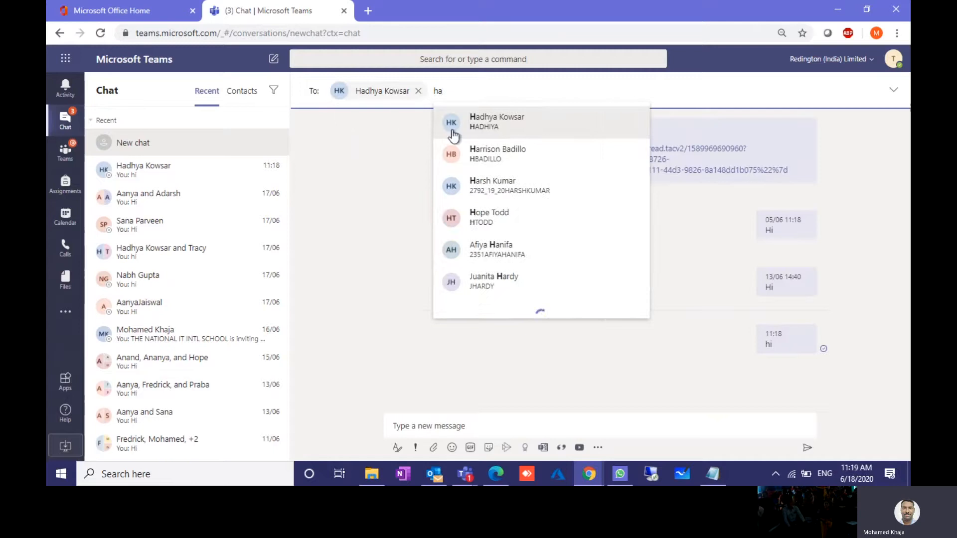
{"action": "left_click", "coordinate": [499, 159]}
{"action": "type", "text": "ha"}
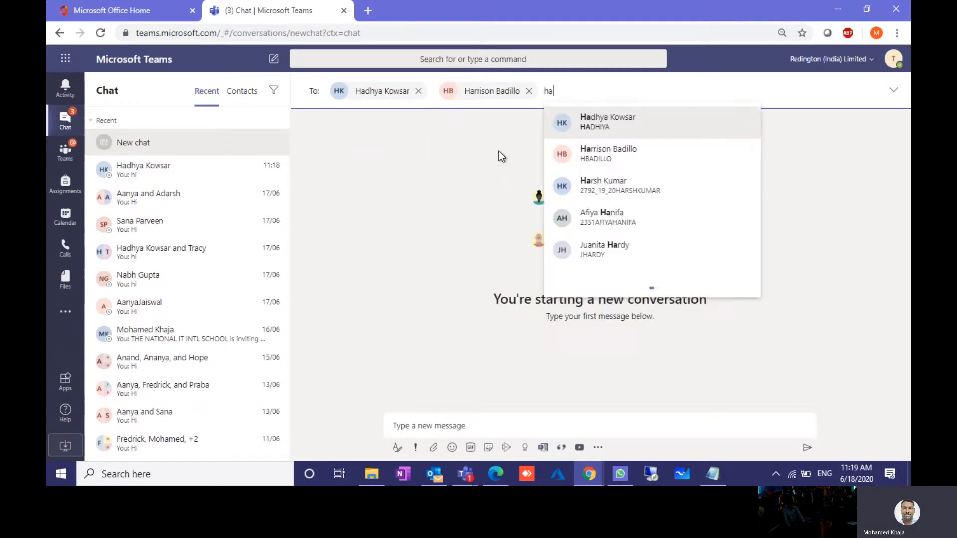
{"action": "left_click", "coordinate": [623, 134]}
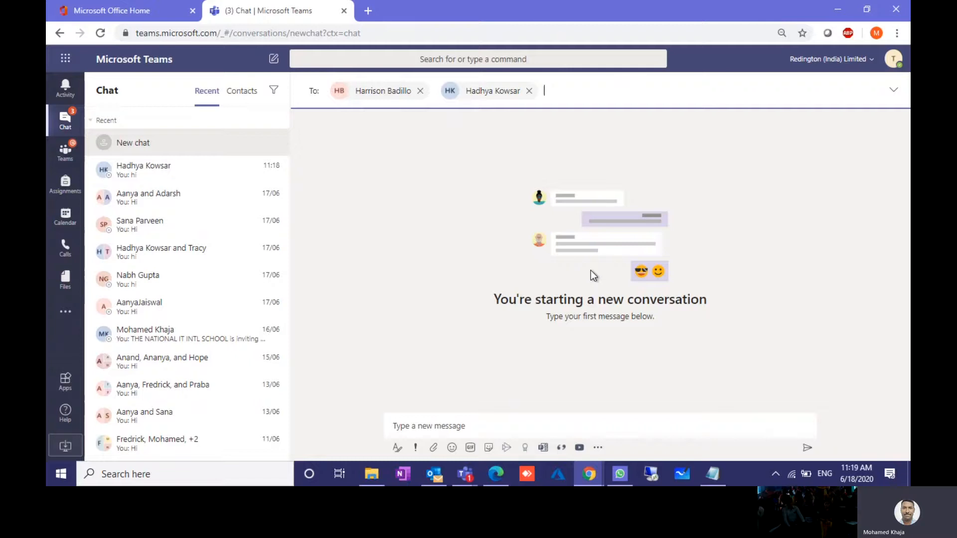
{"action": "type", "text": "f"}
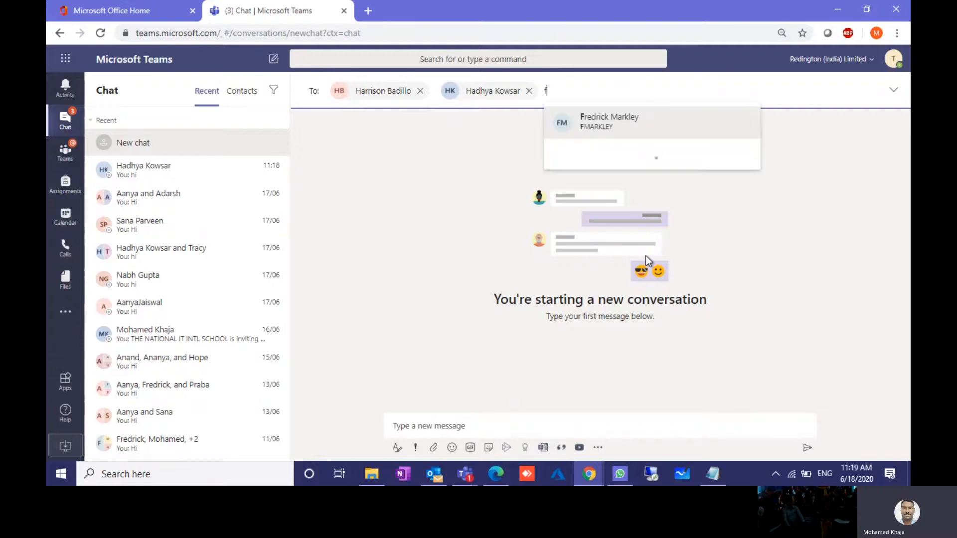
{"action": "key", "text": "Return"}
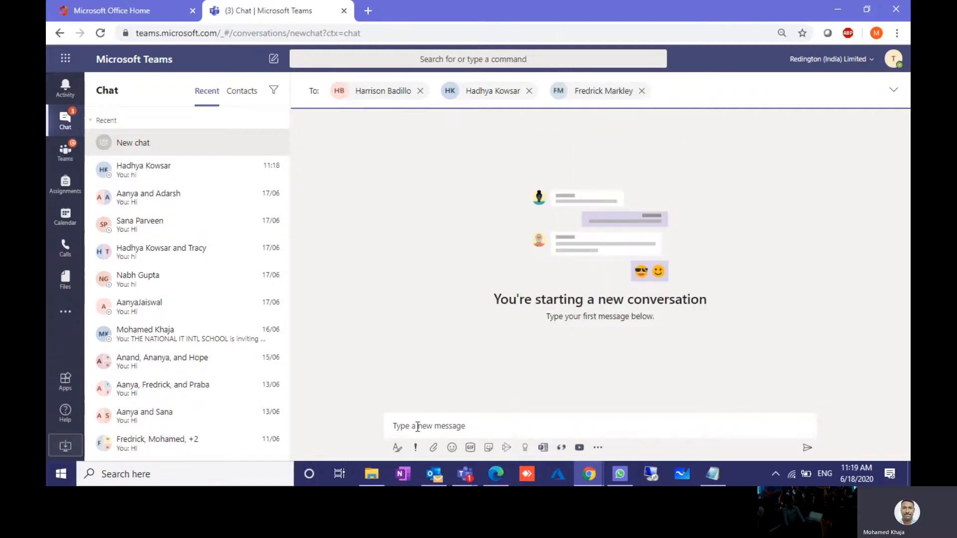
{"action": "left_click", "coordinate": [417, 421]}
{"action": "type", "text": "hi"}
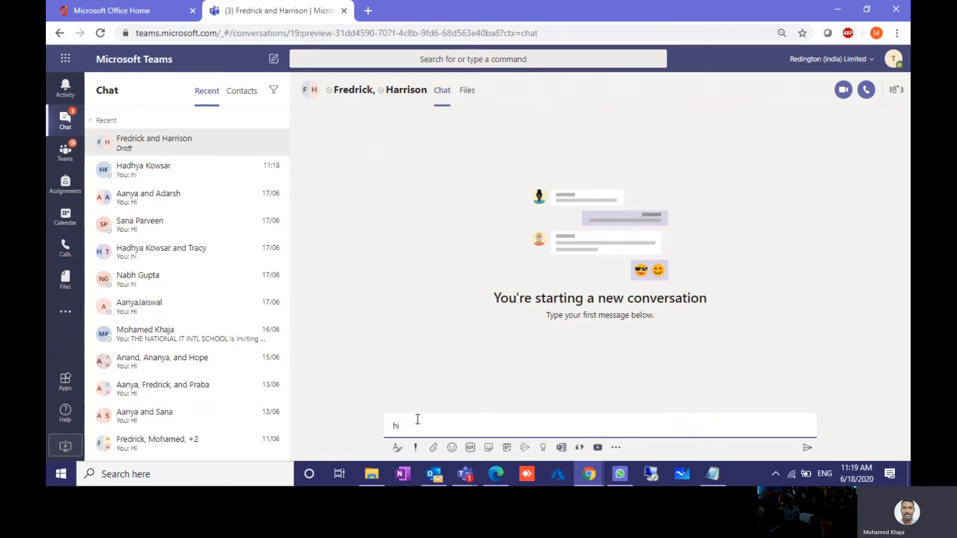
{"action": "key", "text": "Return"}
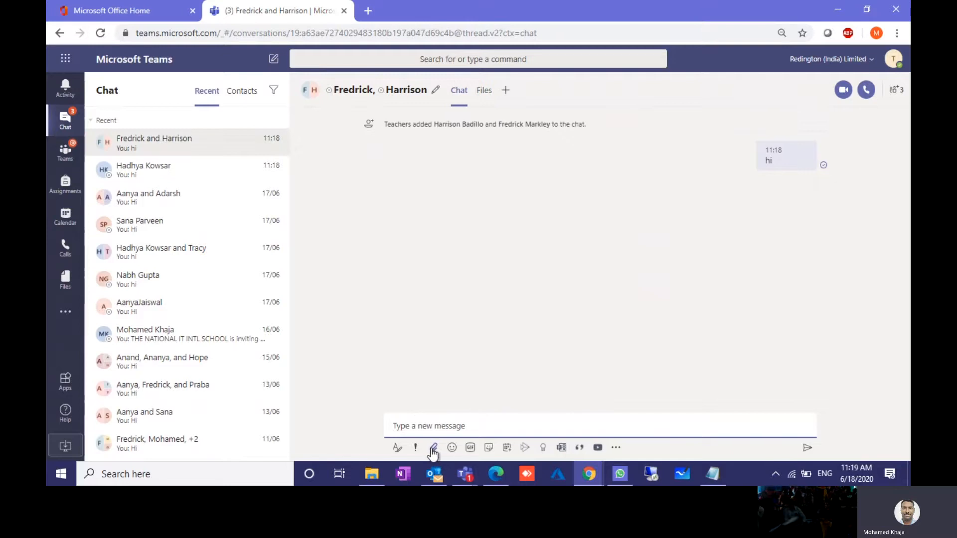
Step: Look at the chat's attach and apps menus, then open the Class 11 - Maths General channel
{"action": "left_click", "coordinate": [433, 447]}
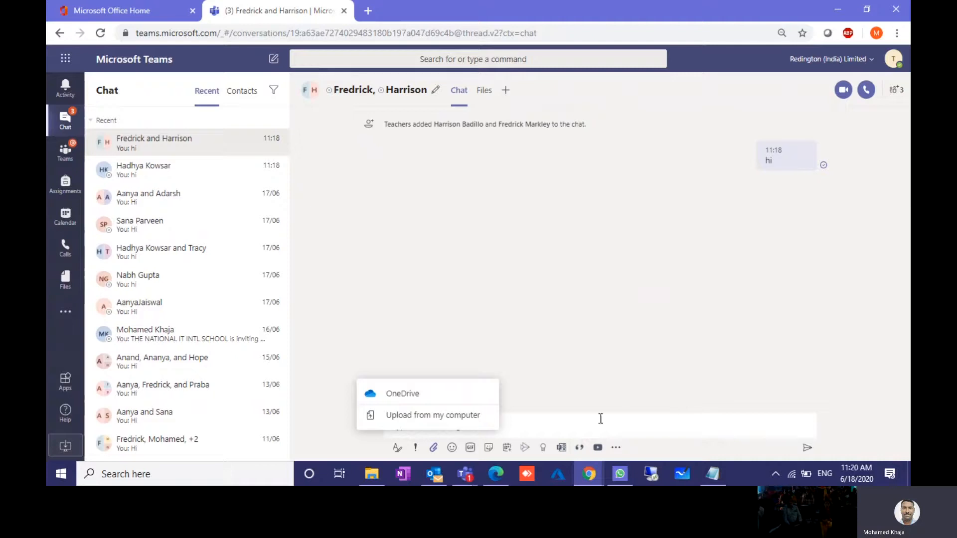
{"action": "left_click", "coordinate": [616, 449]}
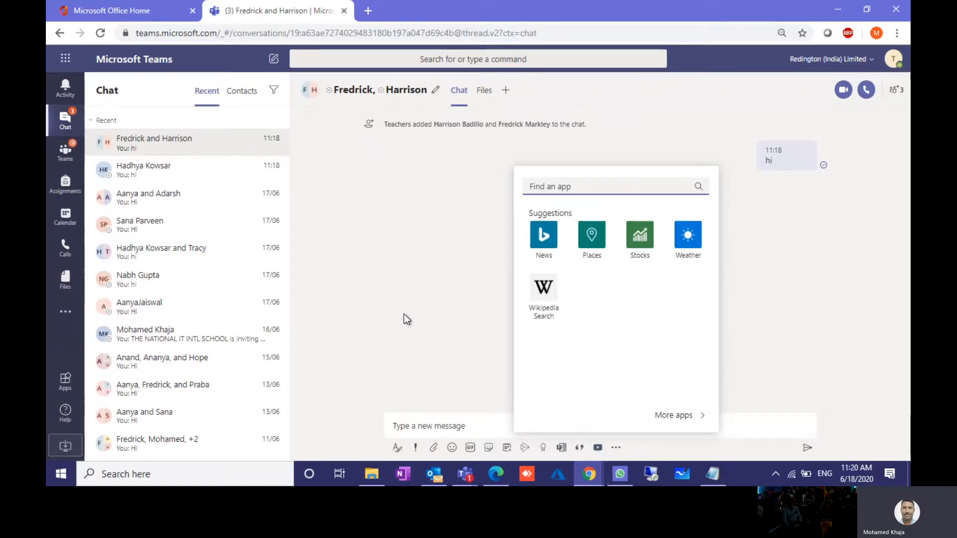
{"action": "left_click", "coordinate": [65, 151]}
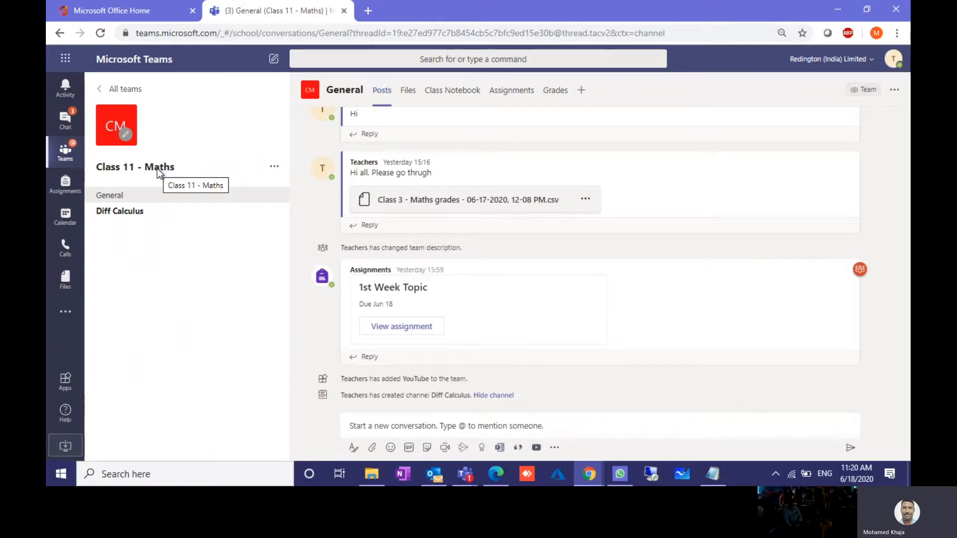
Step: Check Assignments, then view the June 2020 working-week calendar of class meetings
{"action": "left_click", "coordinate": [67, 192]}
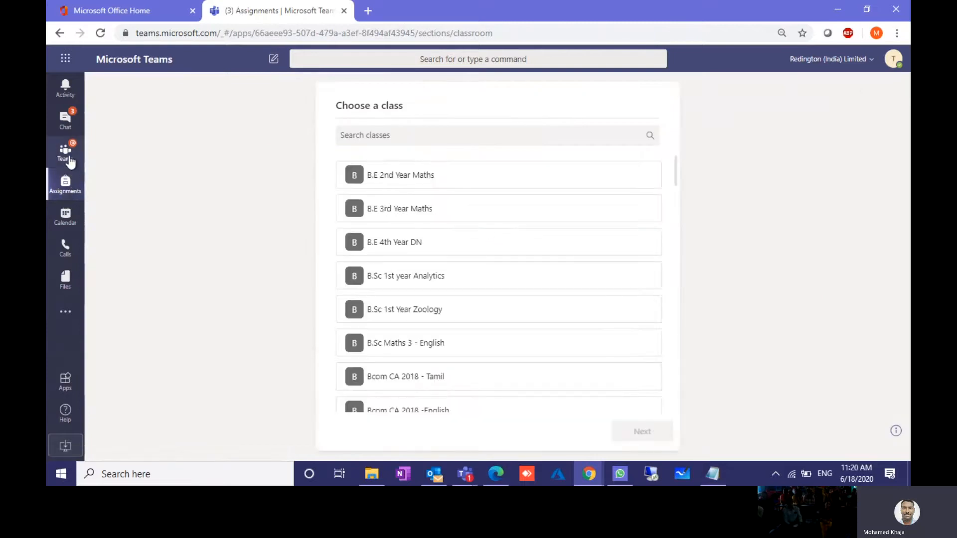
{"action": "left_click", "coordinate": [69, 218]}
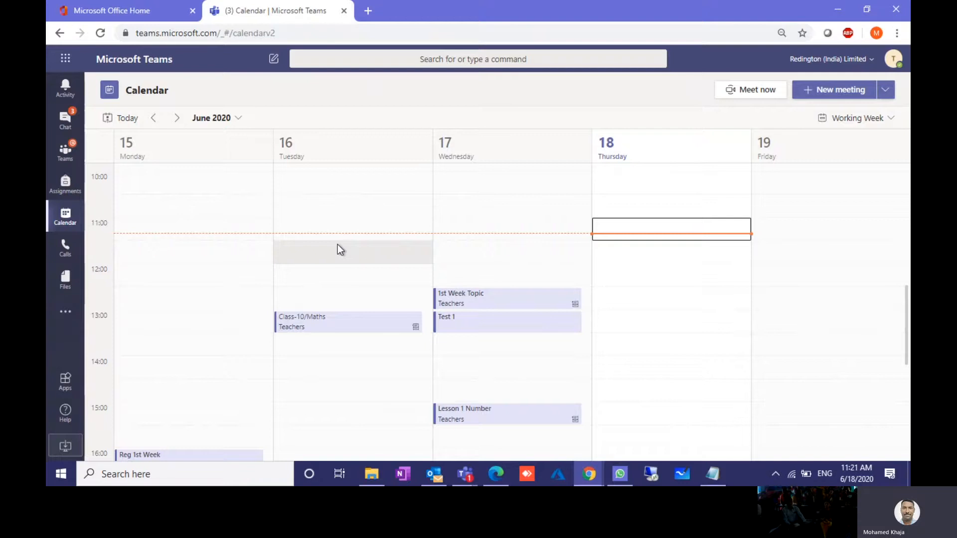
Step: Glance at Calls, then show the Files page's Recent list
{"action": "left_click", "coordinate": [65, 250]}
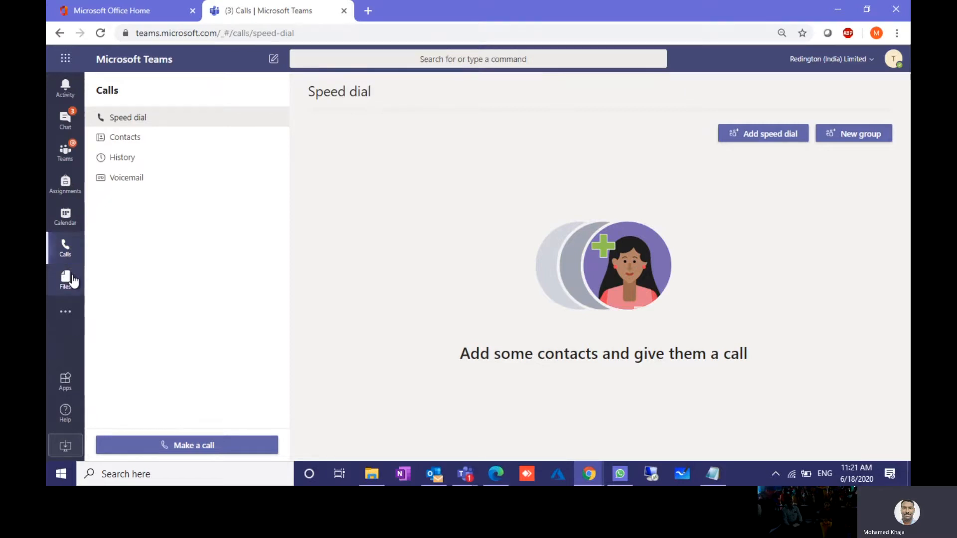
{"action": "left_click", "coordinate": [70, 279]}
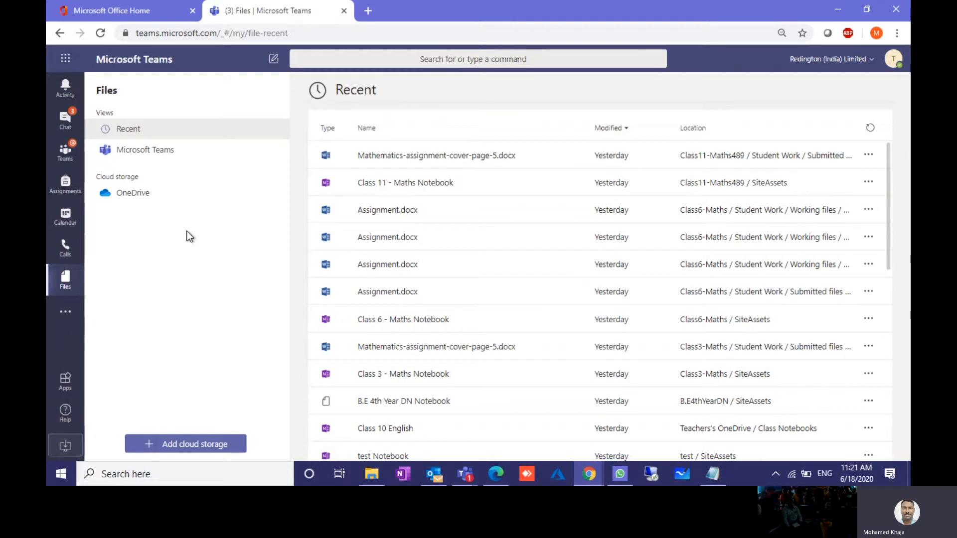
{"action": "left_click", "coordinate": [204, 445]}
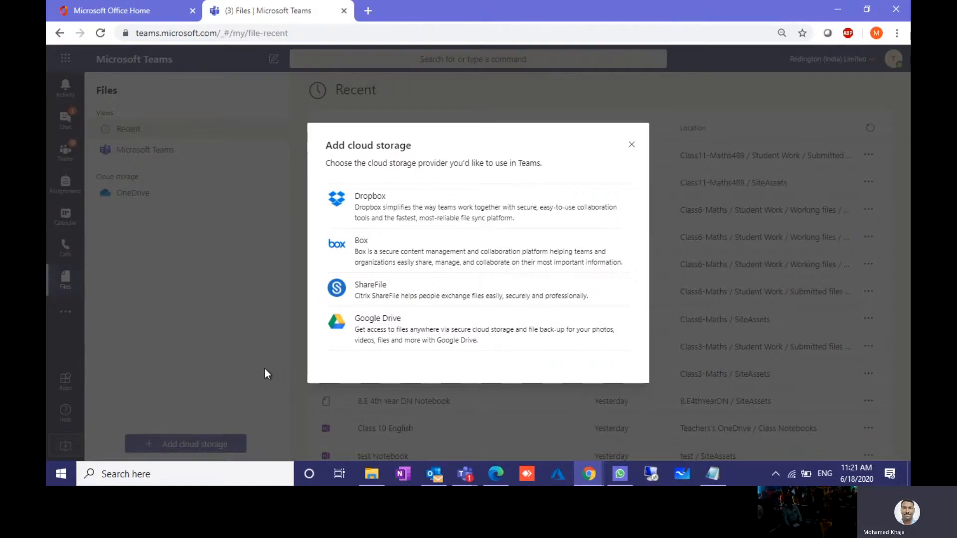
{"action": "left_click", "coordinate": [165, 307]}
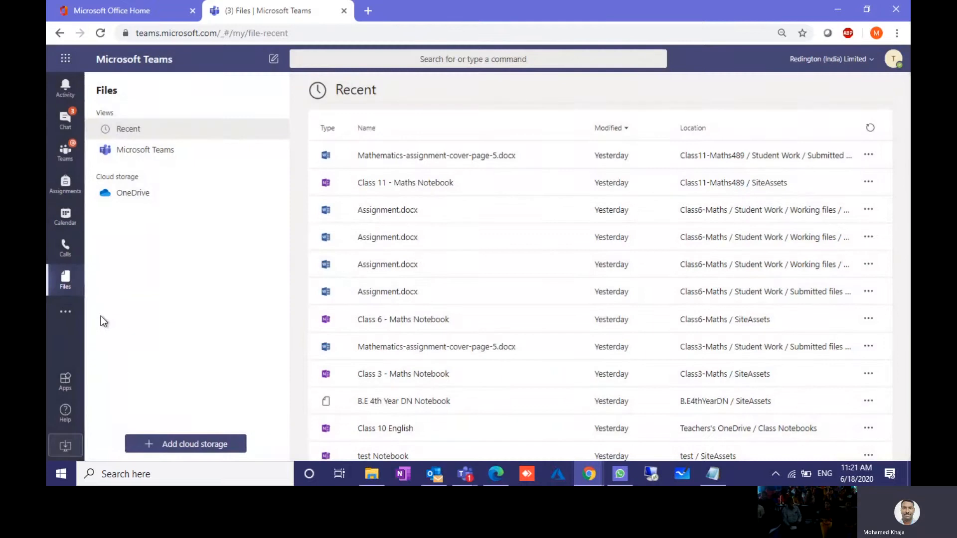
Step: Filter the app store to Education apps, then bring up the Help choices
{"action": "left_click", "coordinate": [64, 383]}
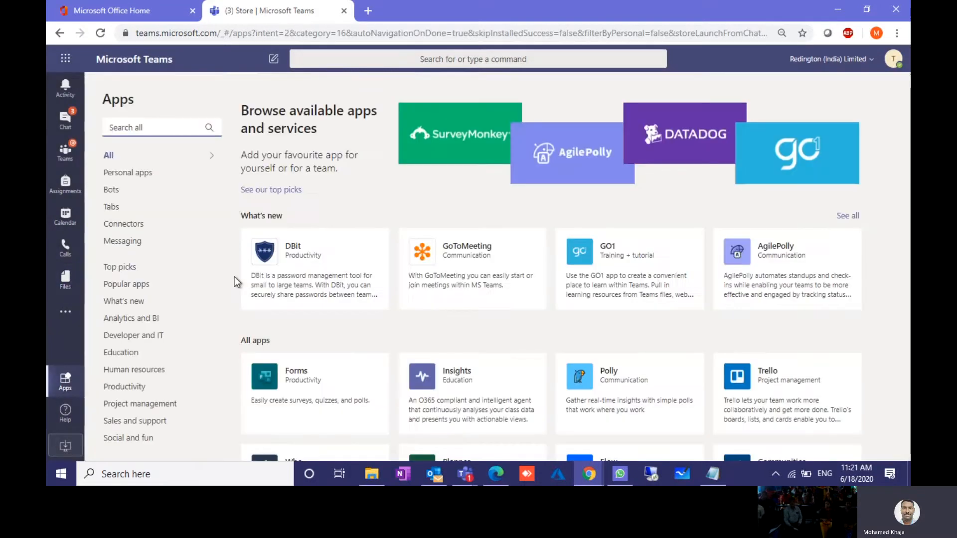
{"action": "left_click", "coordinate": [120, 352]}
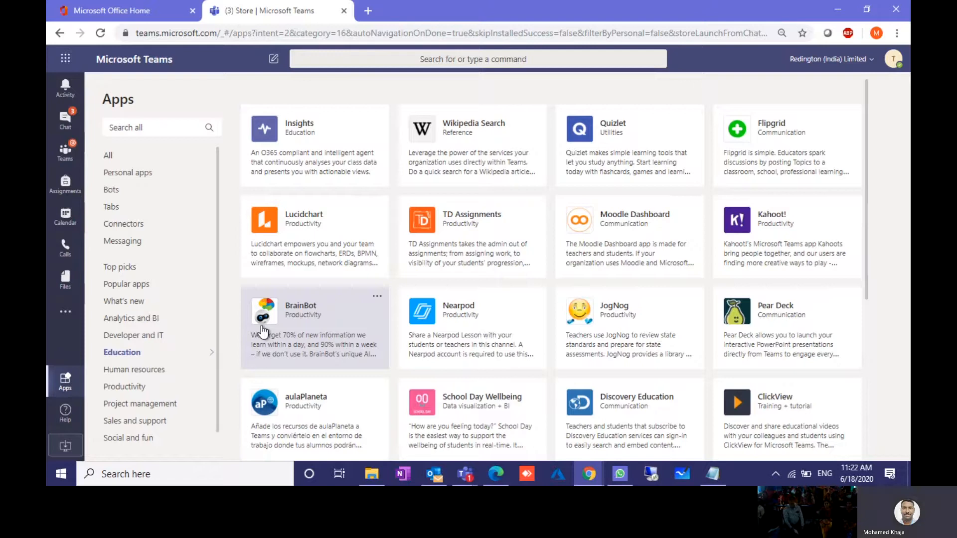
{"action": "left_click", "coordinate": [65, 411]}
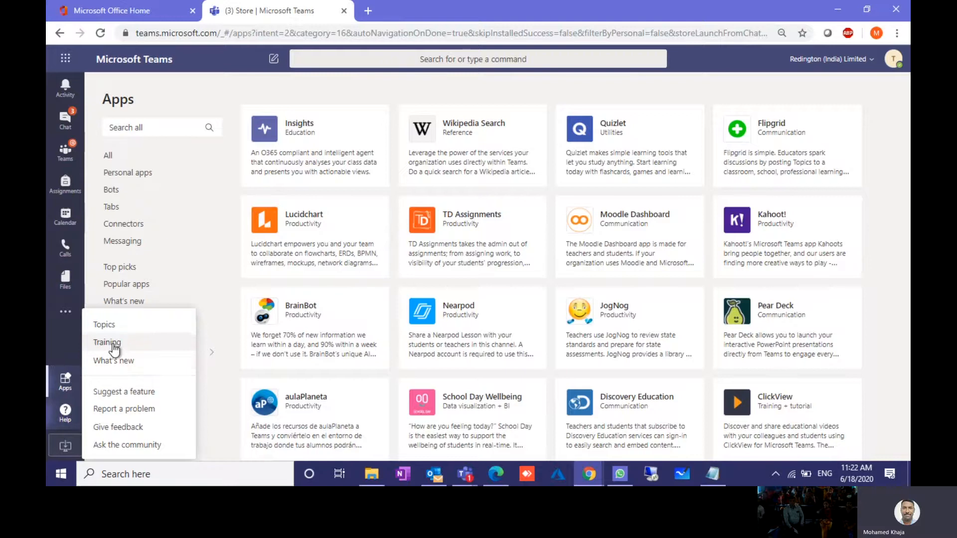
Step: Search Help training for 'class note', then view the What's new in Microsoft Teams page
{"action": "left_click", "coordinate": [111, 325]}
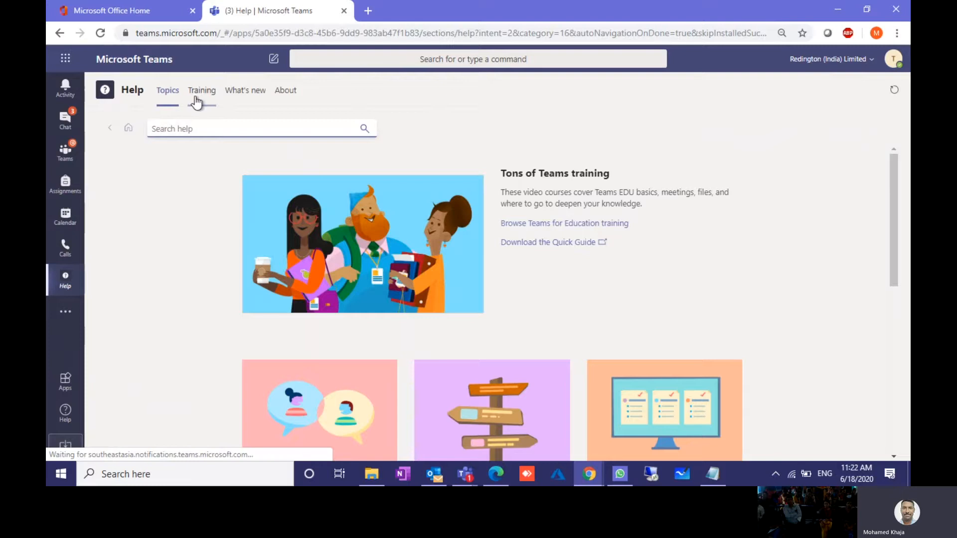
{"action": "left_click", "coordinate": [196, 99]}
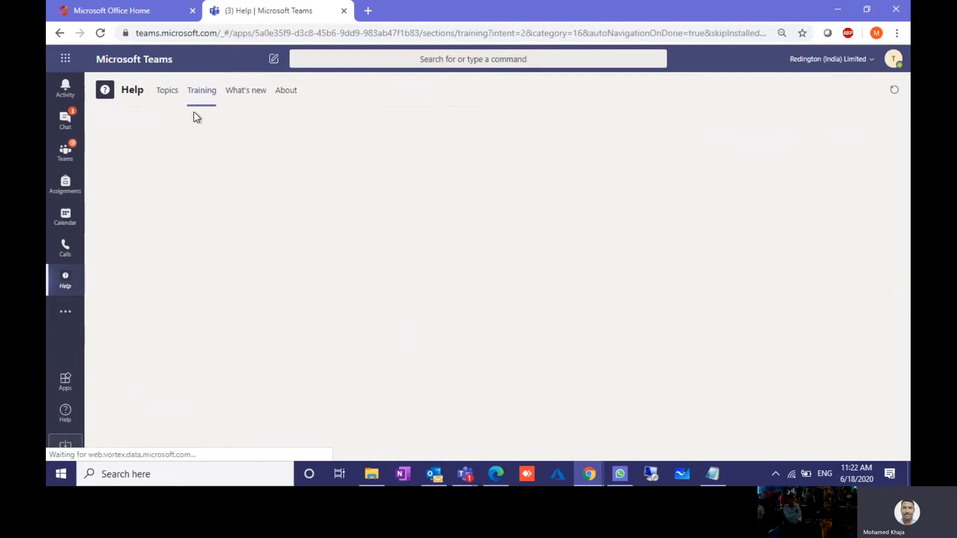
{"action": "type", "text": "c"}
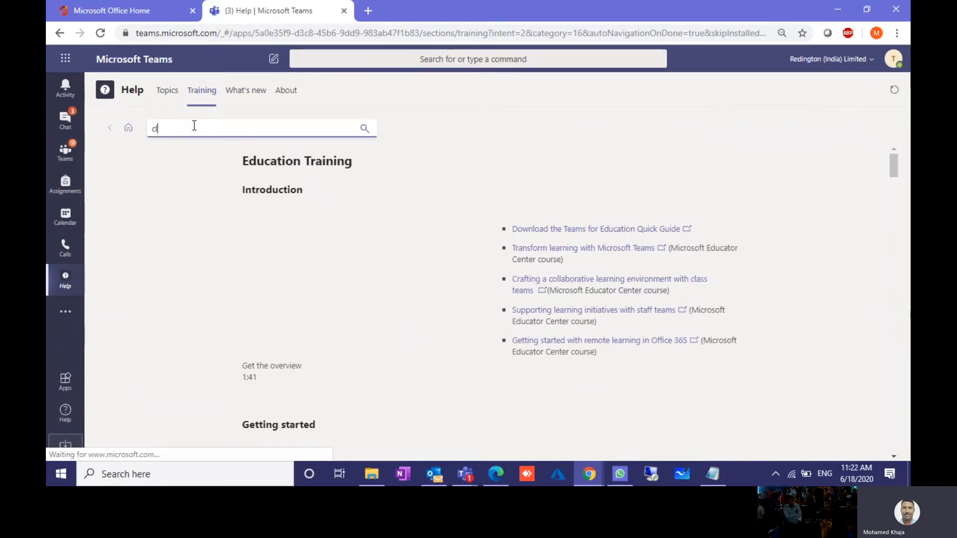
{"action": "type", "text": "lass note"}
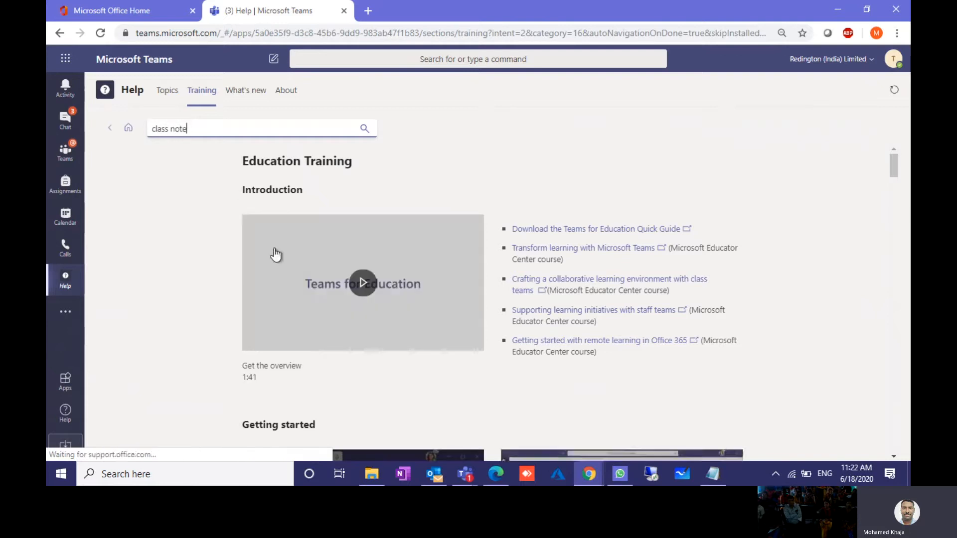
{"action": "key", "text": "Return"}
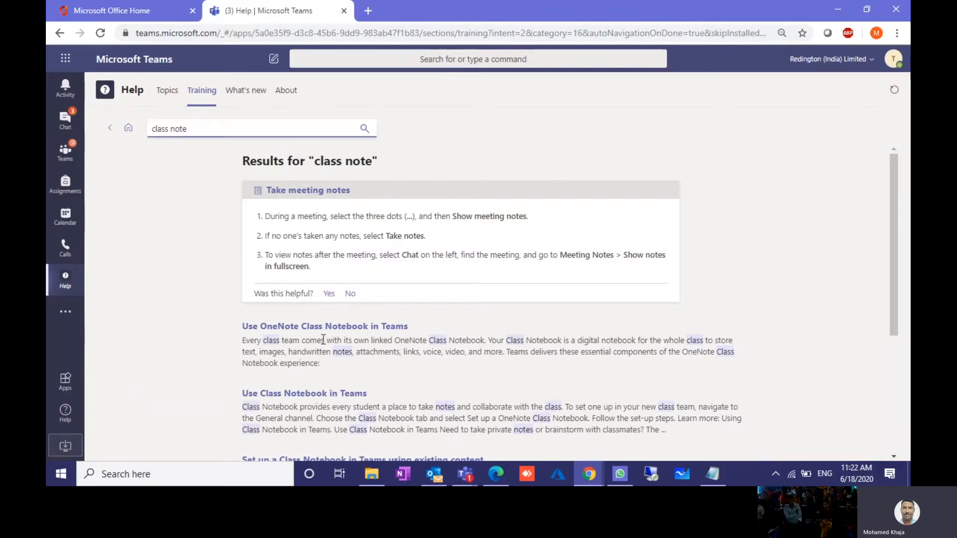
{"action": "scroll", "coordinate": [329, 327], "scroll_direction": "down", "scroll_amount": 4}
{"action": "scroll", "coordinate": [327, 330], "scroll_direction": "up", "scroll_amount": 4}
{"action": "scroll", "coordinate": [326, 331], "scroll_direction": "down", "scroll_amount": 3}
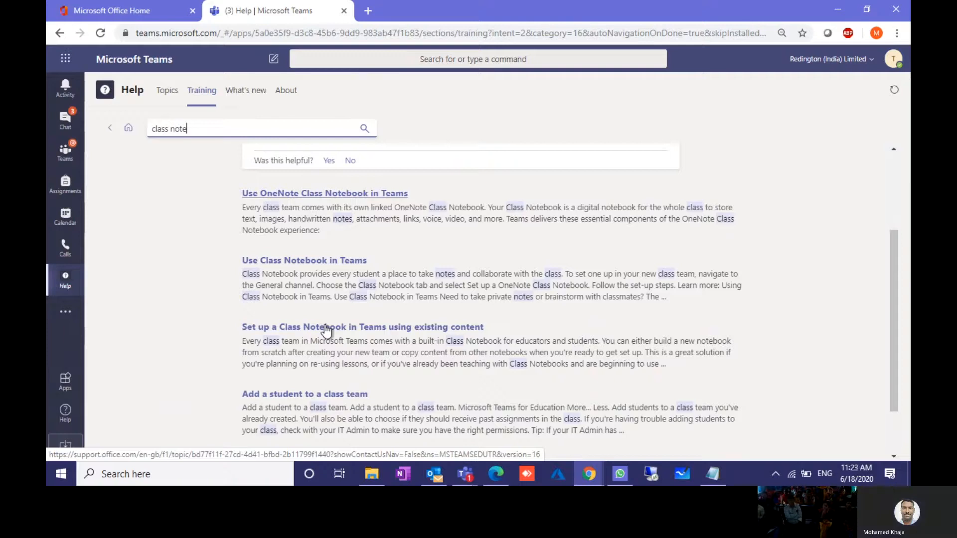
{"action": "left_click", "coordinate": [256, 91]}
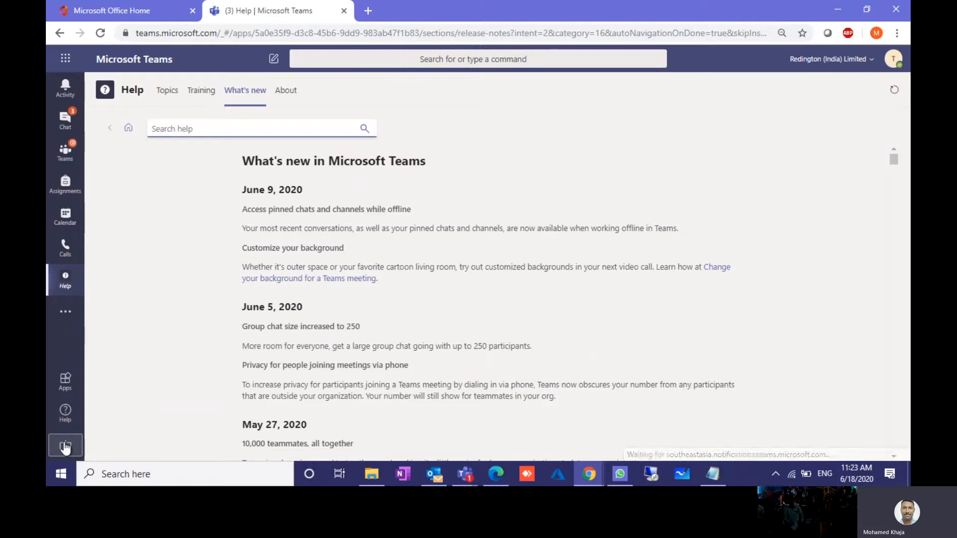
Step: Download the Teams desktop app, dismiss the download bar, and return to Class 11 - Maths General
{"action": "left_click", "coordinate": [65, 447]}
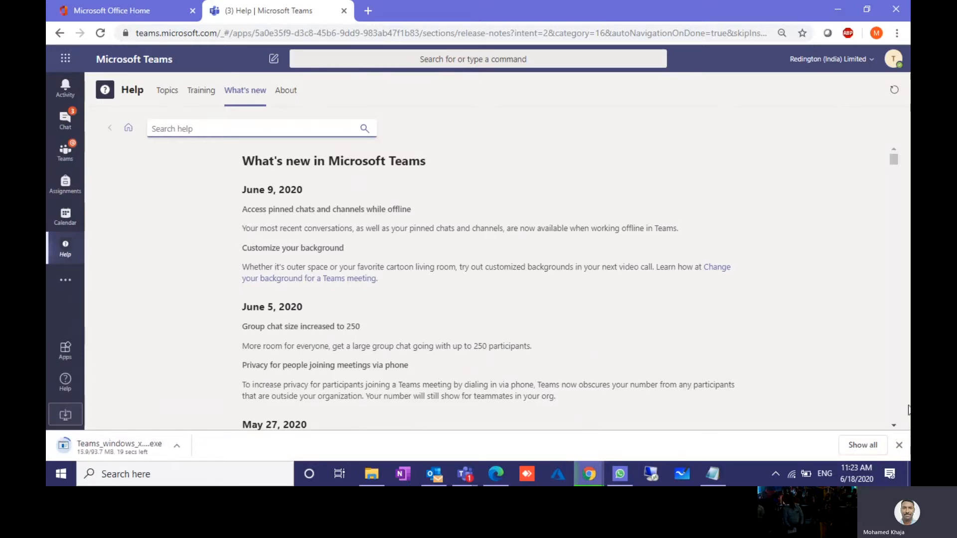
{"action": "left_click", "coordinate": [899, 444]}
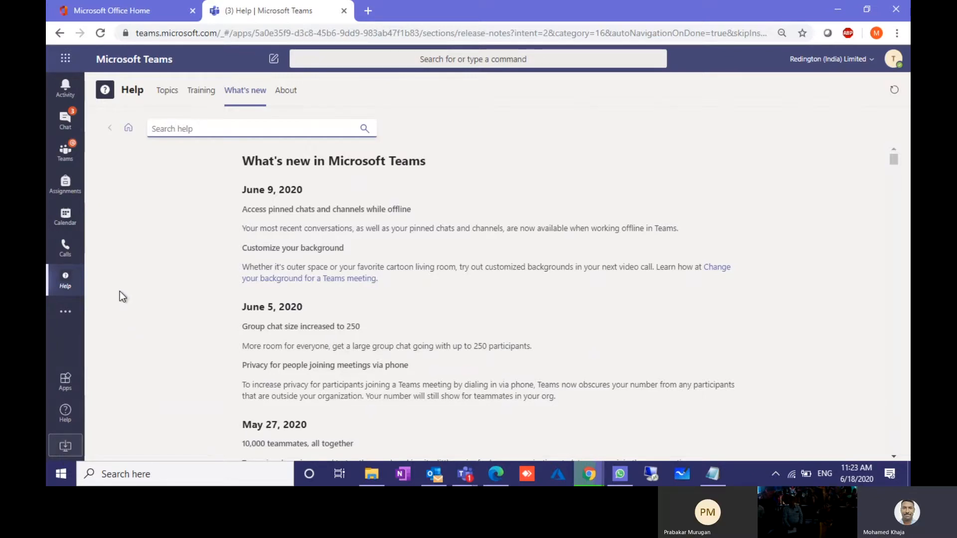
{"action": "left_click", "coordinate": [66, 155]}
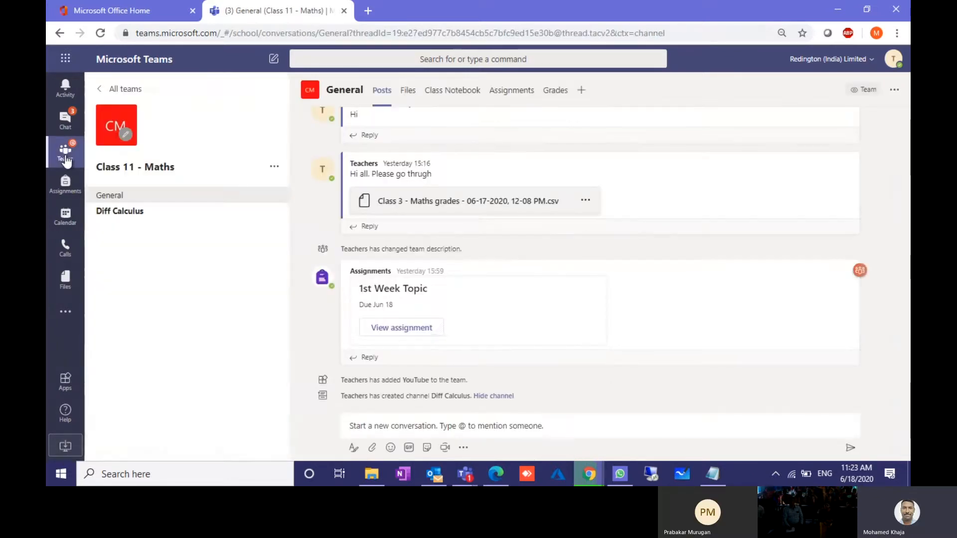
Step: From the All teams grid, choose Join or create team, then Create team
{"action": "left_click", "coordinate": [120, 91]}
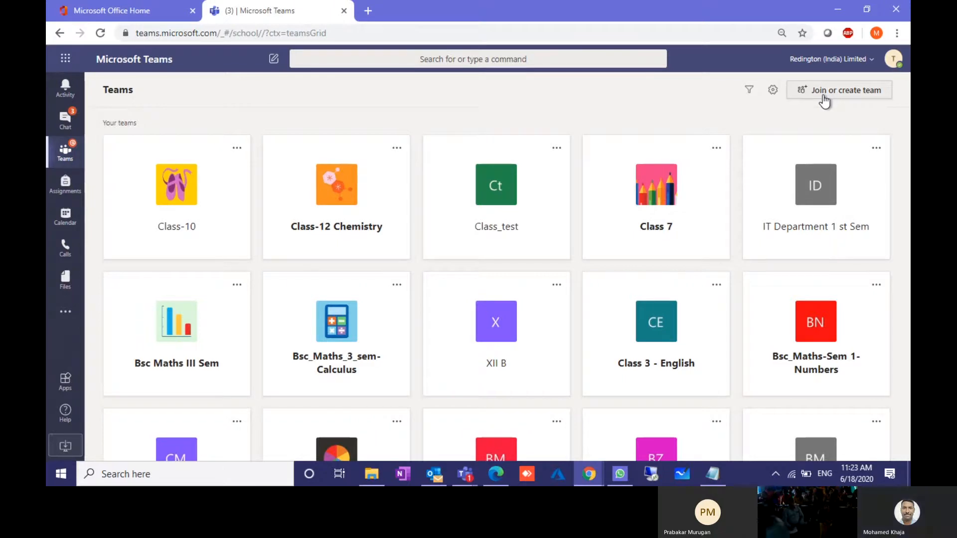
{"action": "left_click", "coordinate": [822, 98]}
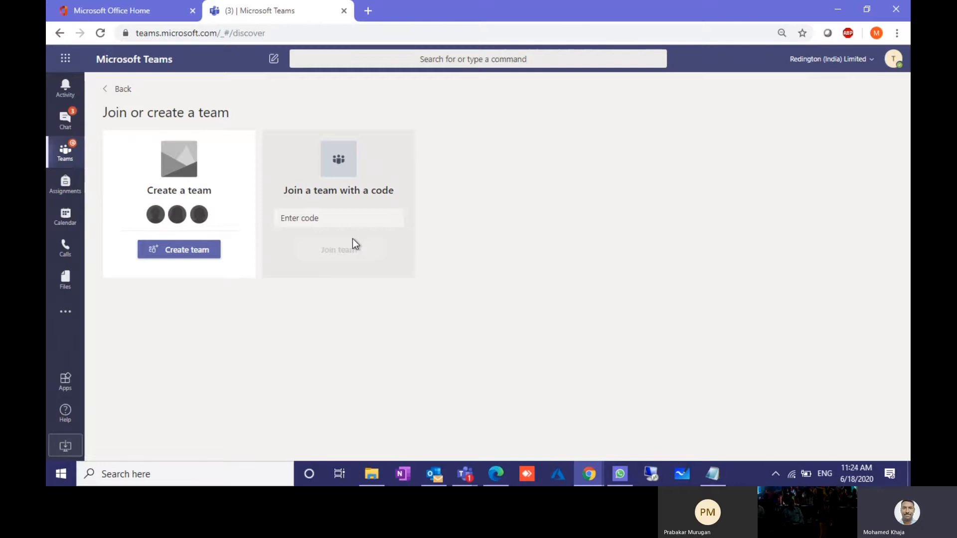
{"action": "left_click", "coordinate": [190, 253]}
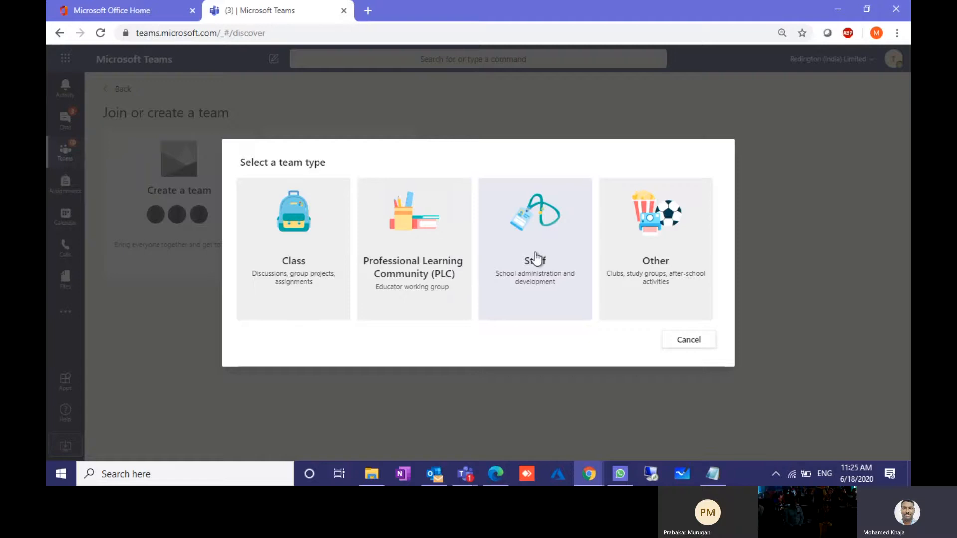
Step: Create a Class-type team named 'Class 5 -Maths' and continue to adding people
{"action": "left_click", "coordinate": [292, 259]}
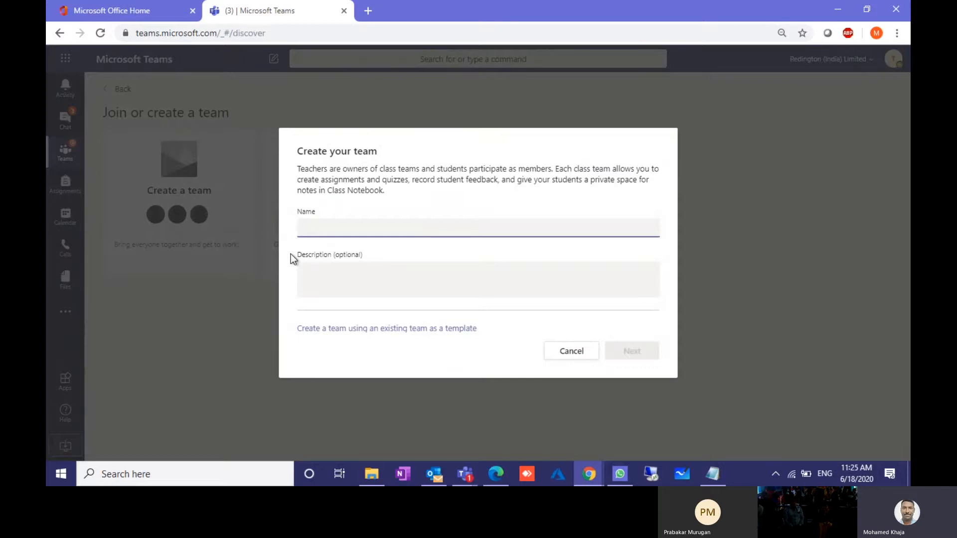
{"action": "type", "text": "Class"}
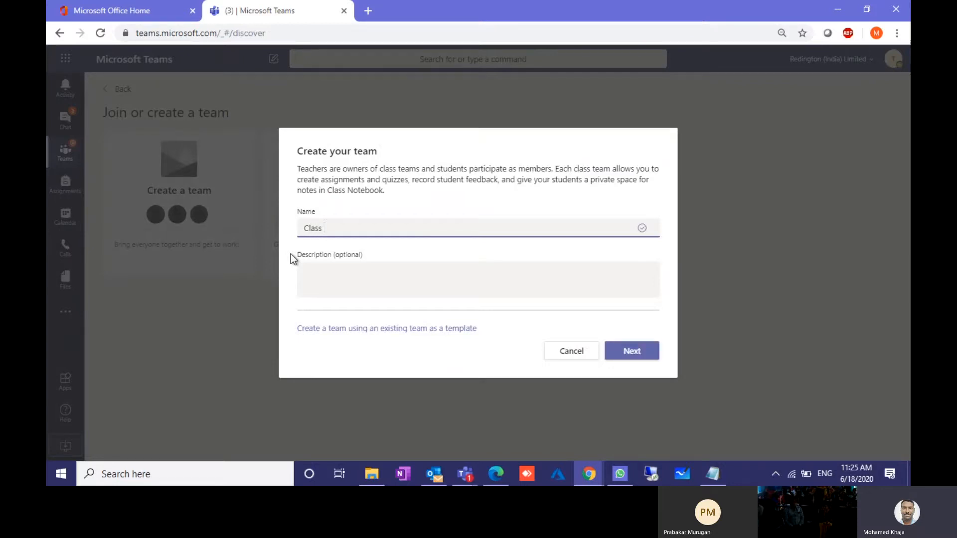
{"action": "type", "text": " 5 -Maths"}
{"action": "left_click", "coordinate": [631, 356]}
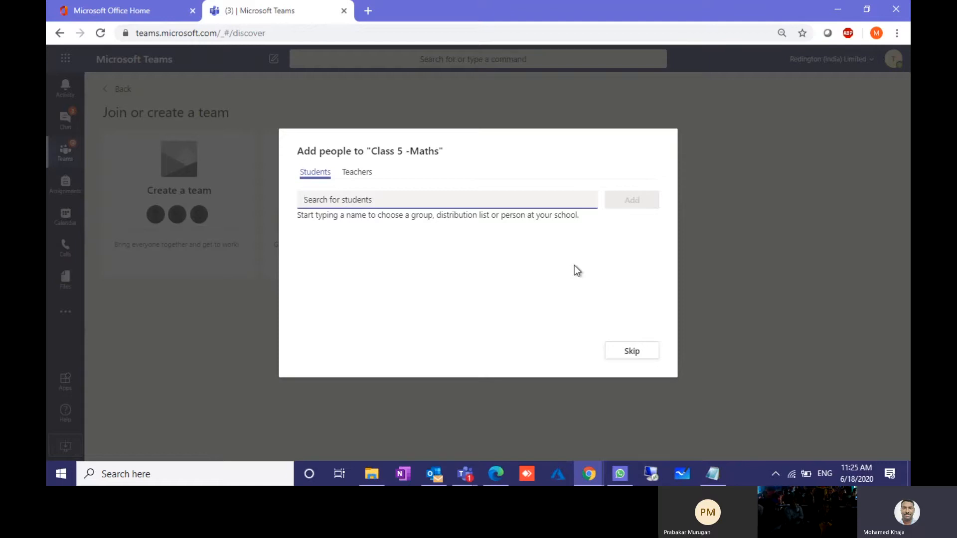
Step: Add students from search suggestions (searching 'had', 'aa', 'aa', 'f', 'h'), then go to the Teachers list
{"action": "type", "text": "had"}
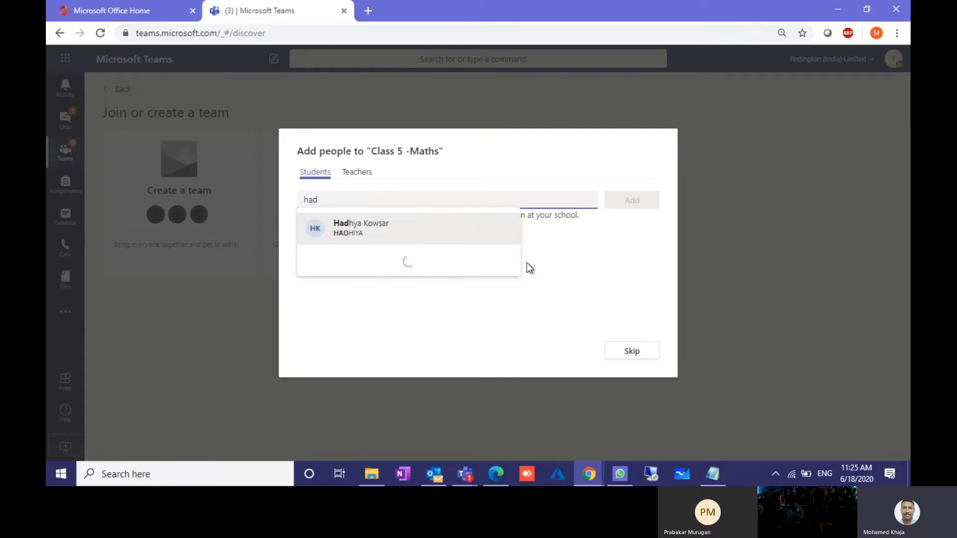
{"action": "left_click", "coordinate": [348, 229]}
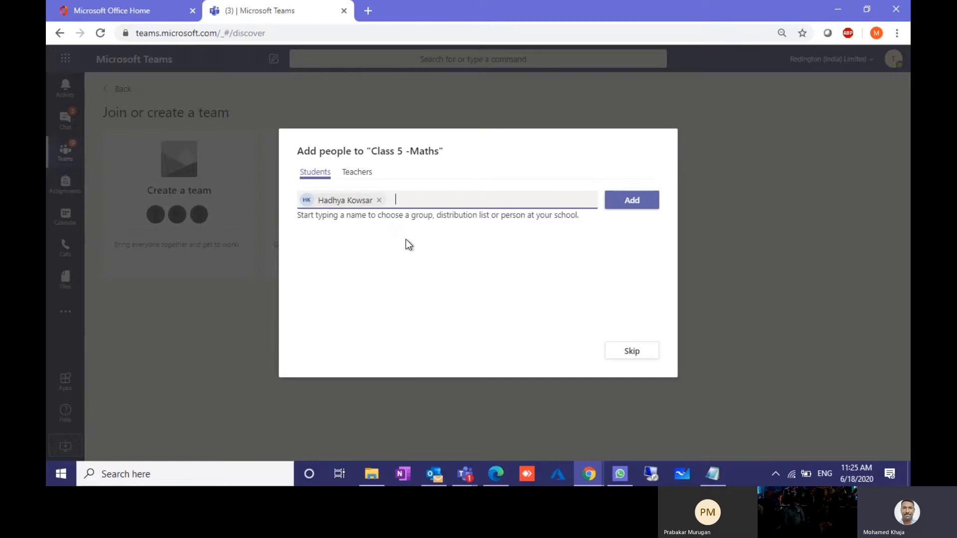
{"action": "type", "text": "a"}
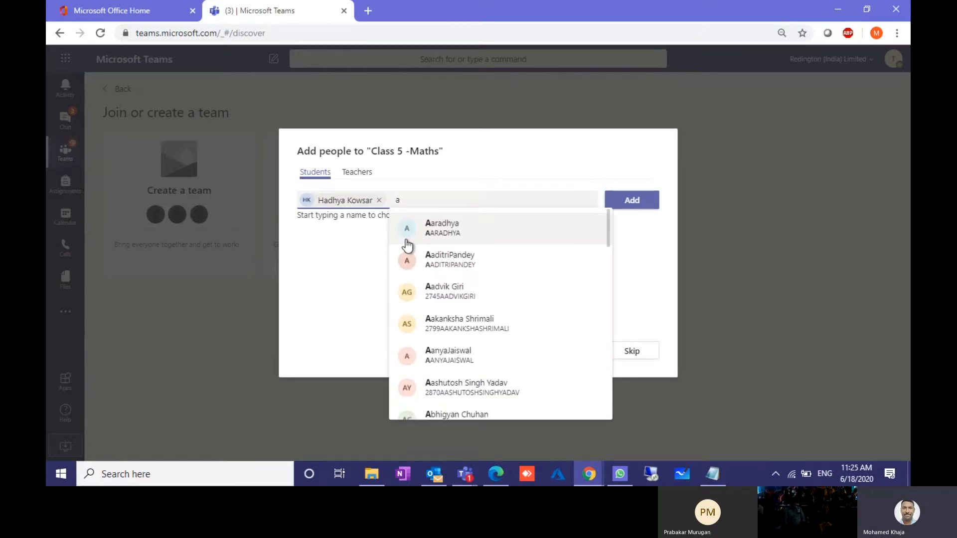
{"action": "type", "text": "a"}
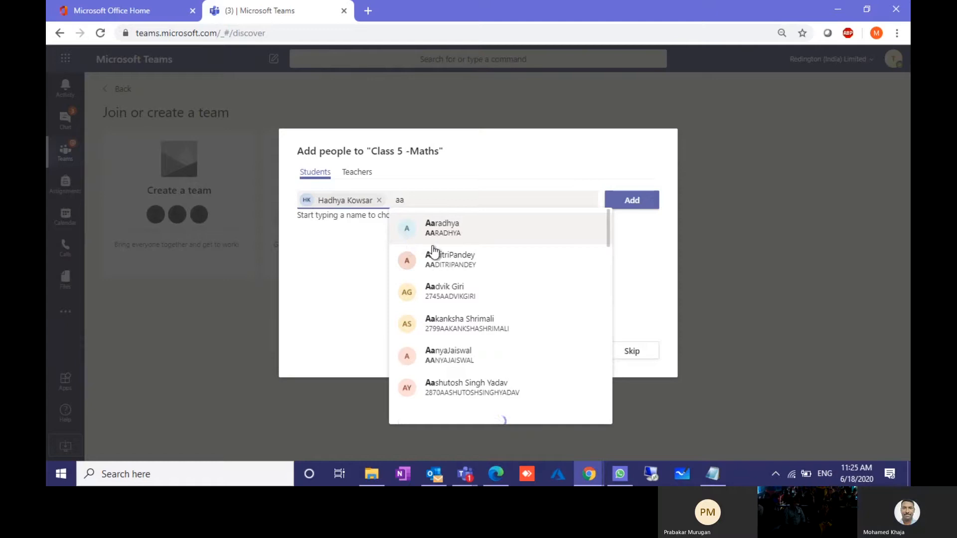
{"action": "left_click", "coordinate": [453, 226]}
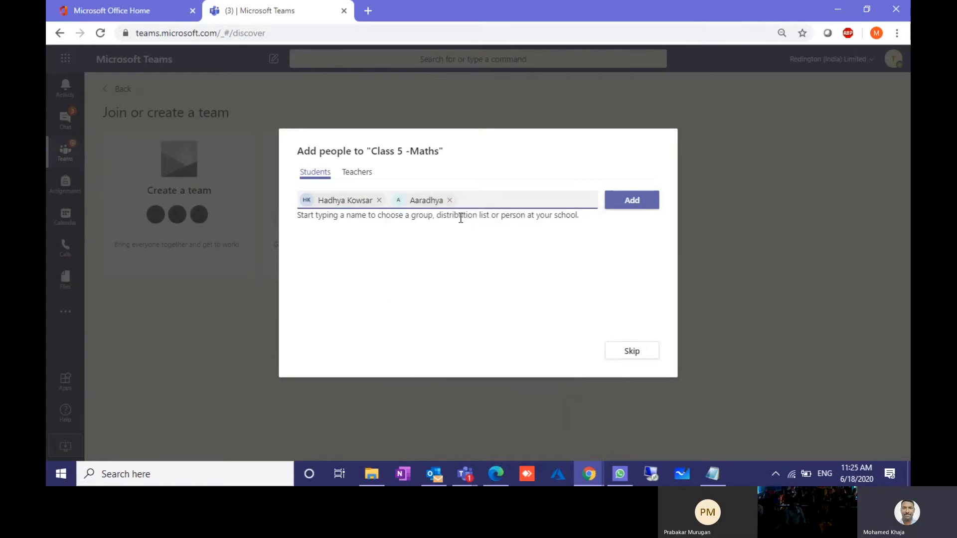
{"action": "type", "text": "aa"}
{"action": "left_click", "coordinate": [524, 317]}
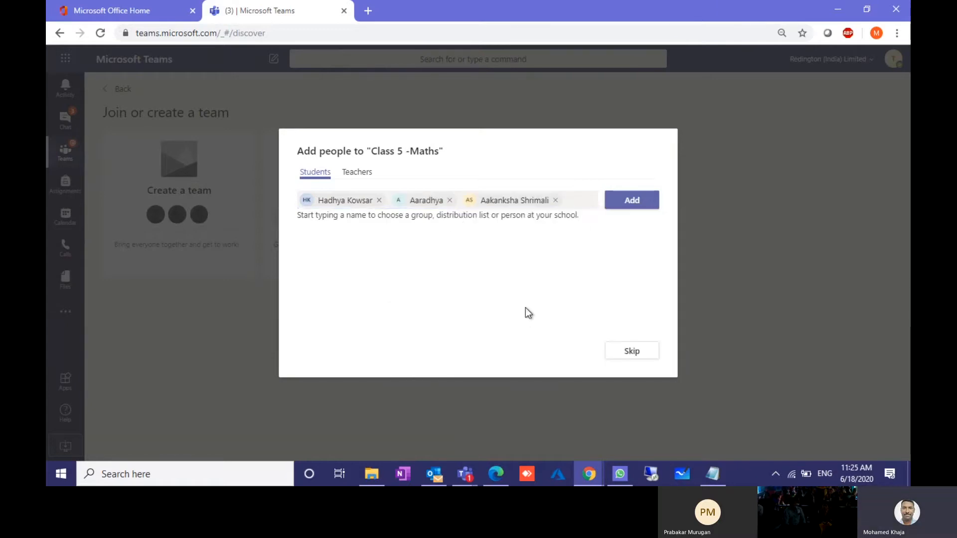
{"action": "type", "text": "f"}
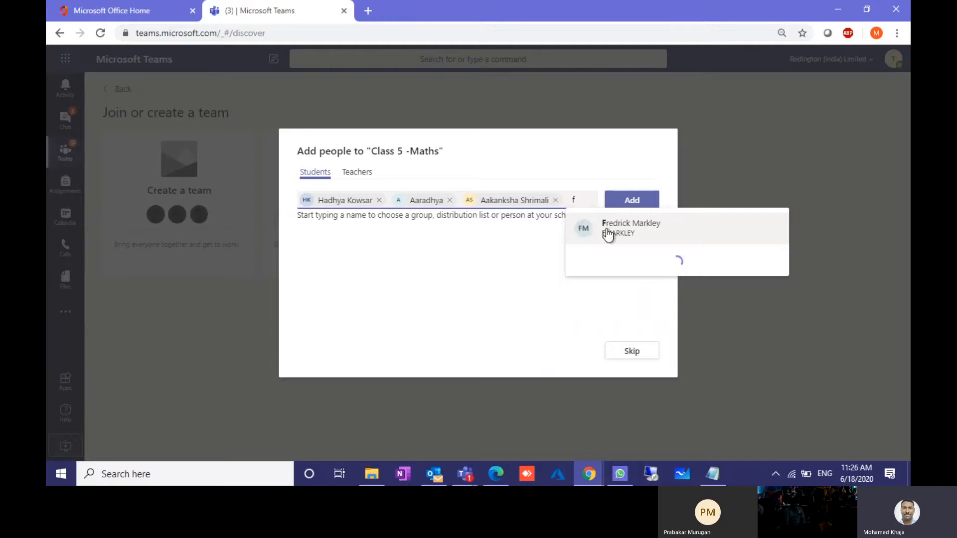
{"action": "left_click", "coordinate": [609, 231]}
{"action": "type", "text": "h"}
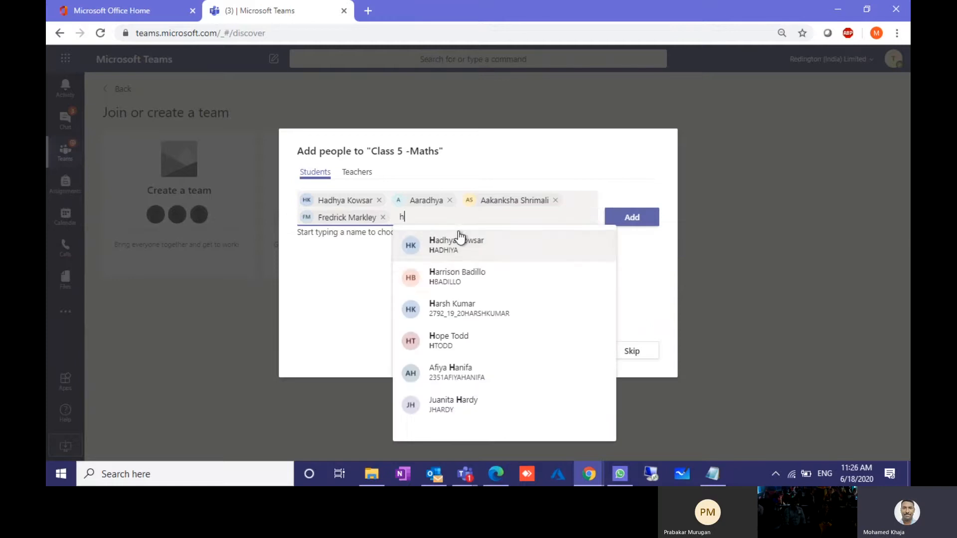
{"action": "left_click", "coordinate": [469, 288]}
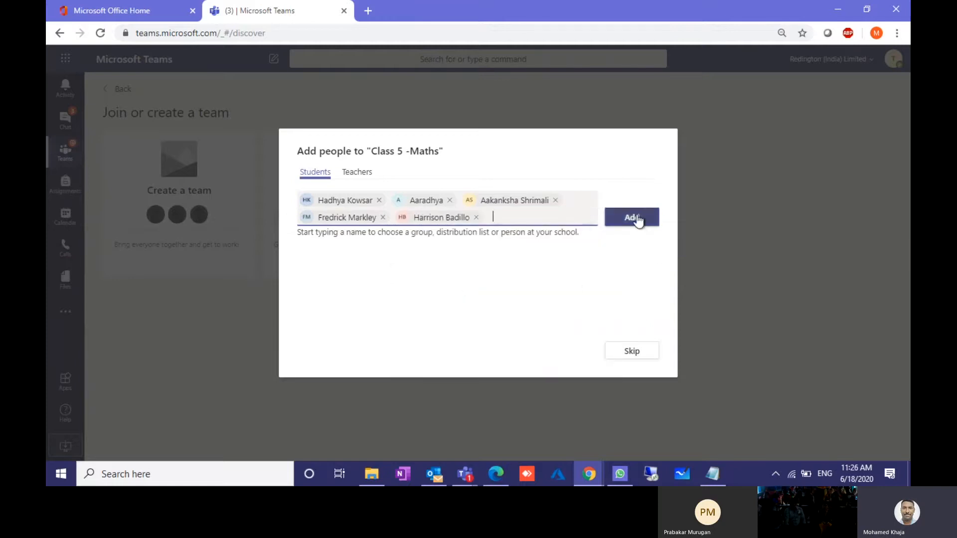
{"action": "left_click", "coordinate": [353, 175]}
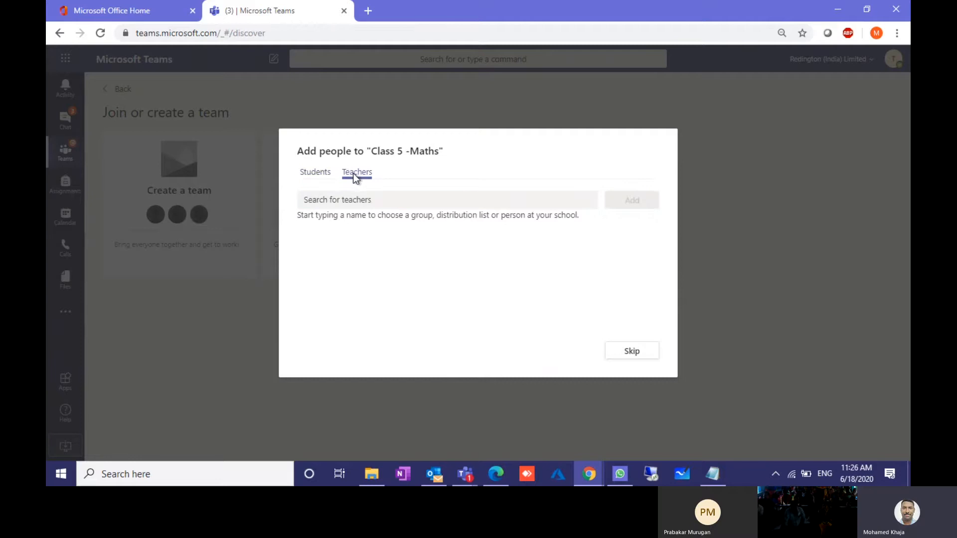
Step: Search 'r' and add the first suggested teacher to Class 5 -Maths
{"action": "left_click", "coordinate": [371, 195]}
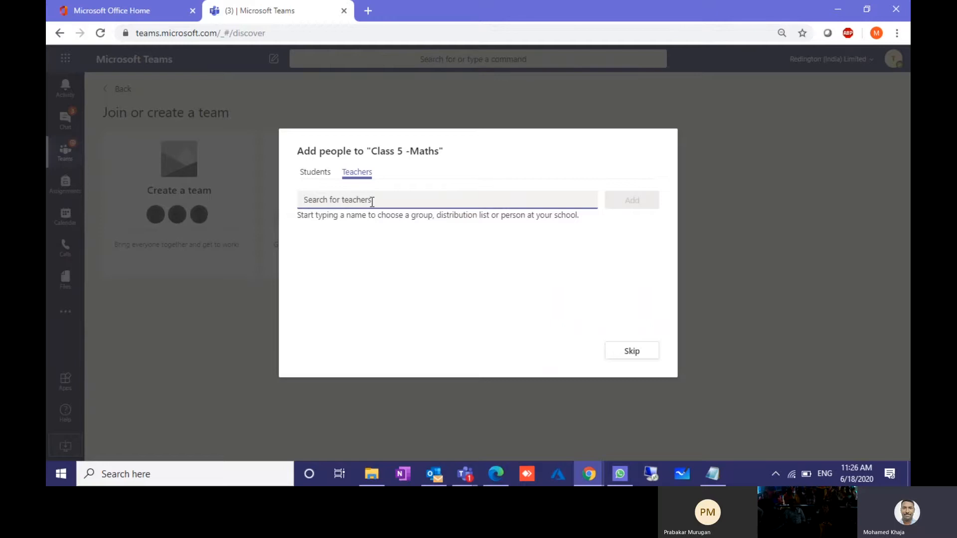
{"action": "type", "text": "r"}
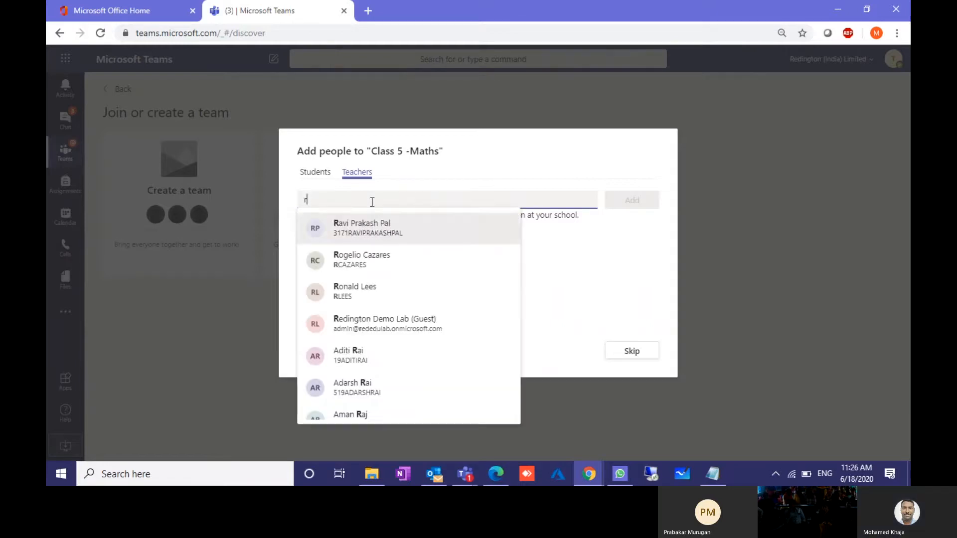
{"action": "key", "text": "BackSpace"}
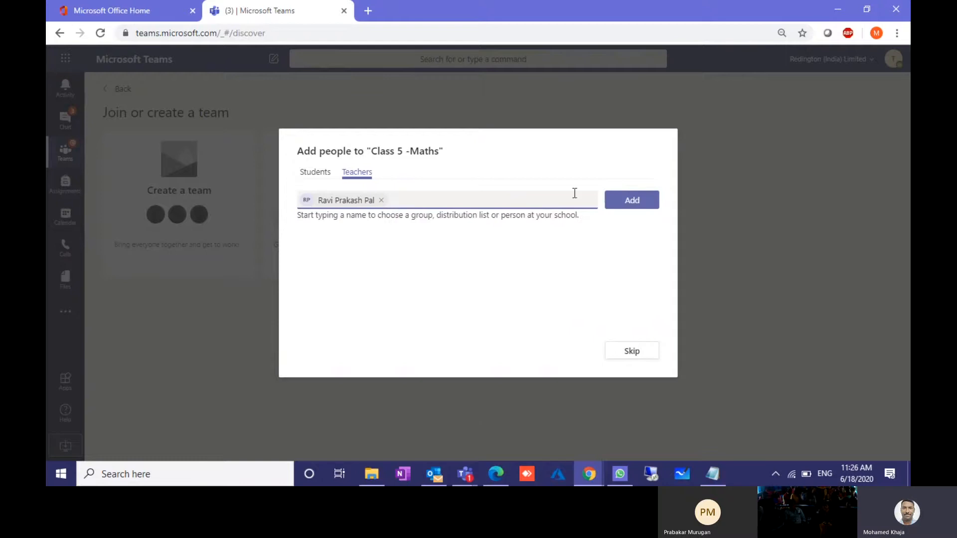
{"action": "left_click", "coordinate": [635, 201]}
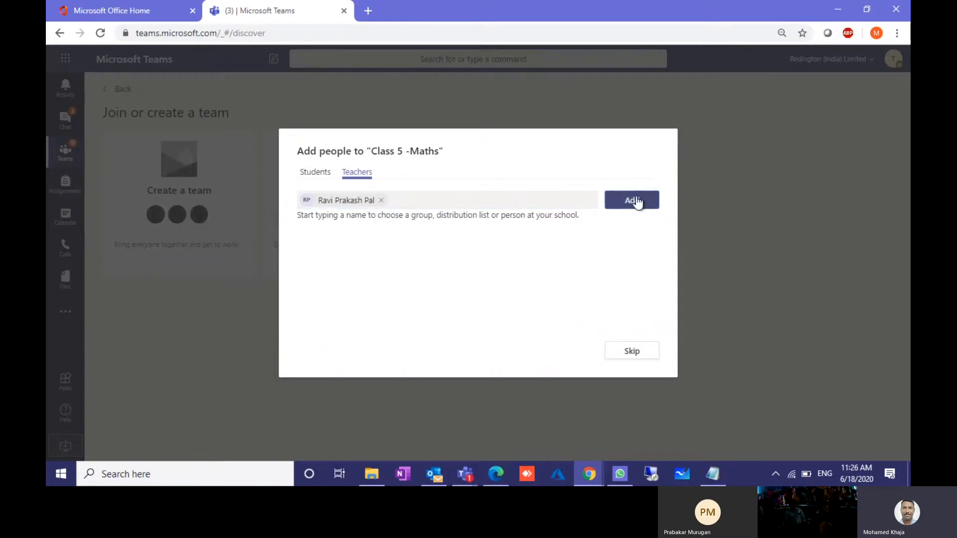
Step: Add the five chosen students, review the added teacher, and close the dialog
{"action": "left_click", "coordinate": [318, 175]}
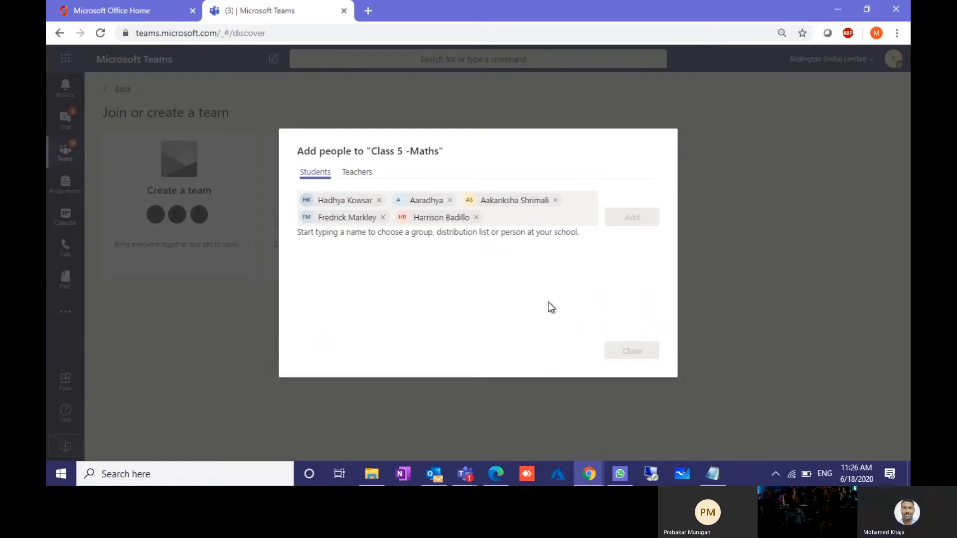
{"action": "left_click", "coordinate": [643, 219]}
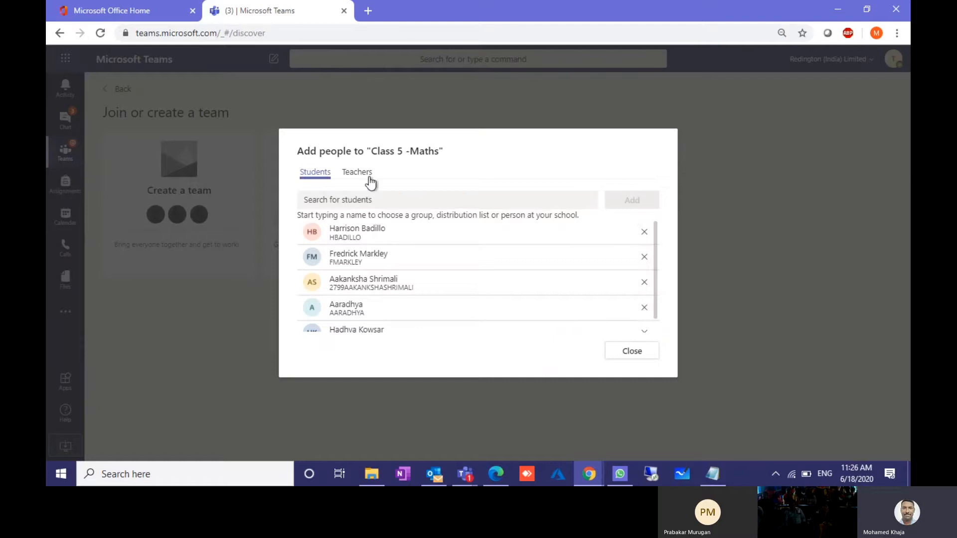
{"action": "left_click", "coordinate": [354, 172]}
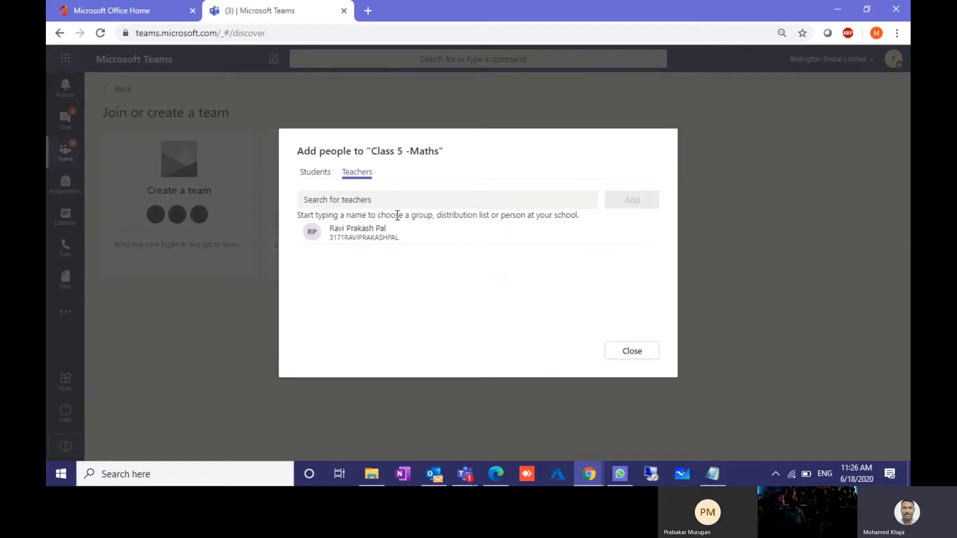
{"action": "left_click", "coordinate": [632, 352]}
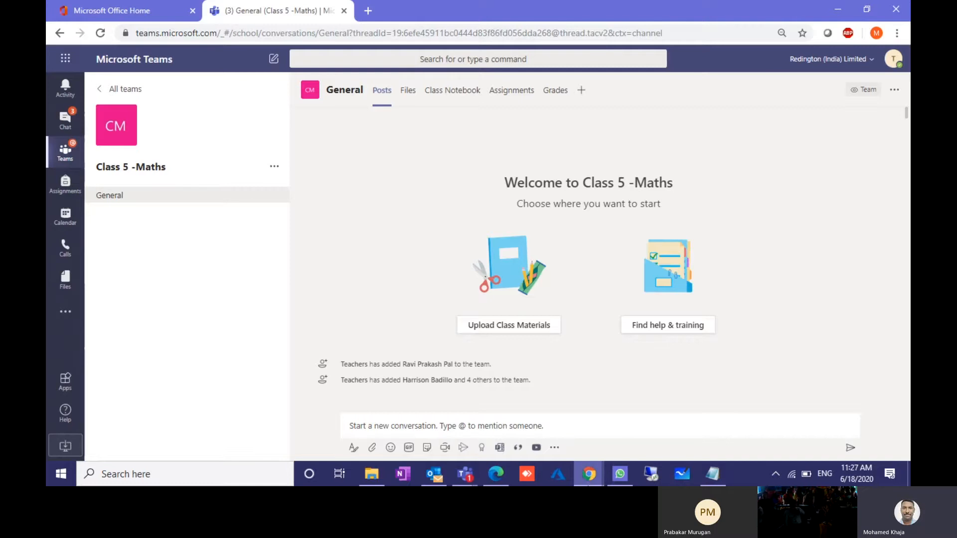
Step: Toggle the meeting microphone until it is on, then return to the Class 5 -Maths General channel
{"action": "mouse_move", "coordinate": [470, 473]}
{"action": "left_click", "coordinate": [431, 391]}
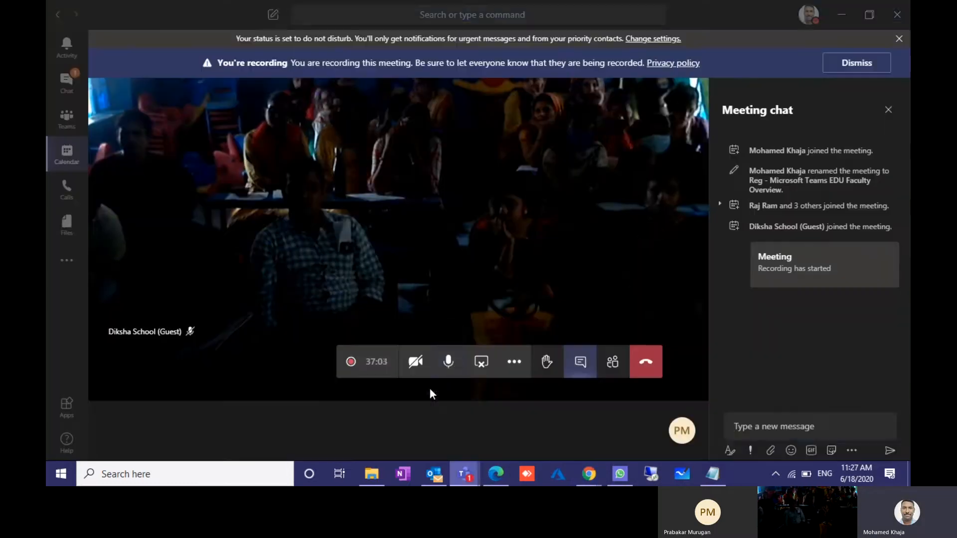
{"action": "left_click", "coordinate": [452, 368]}
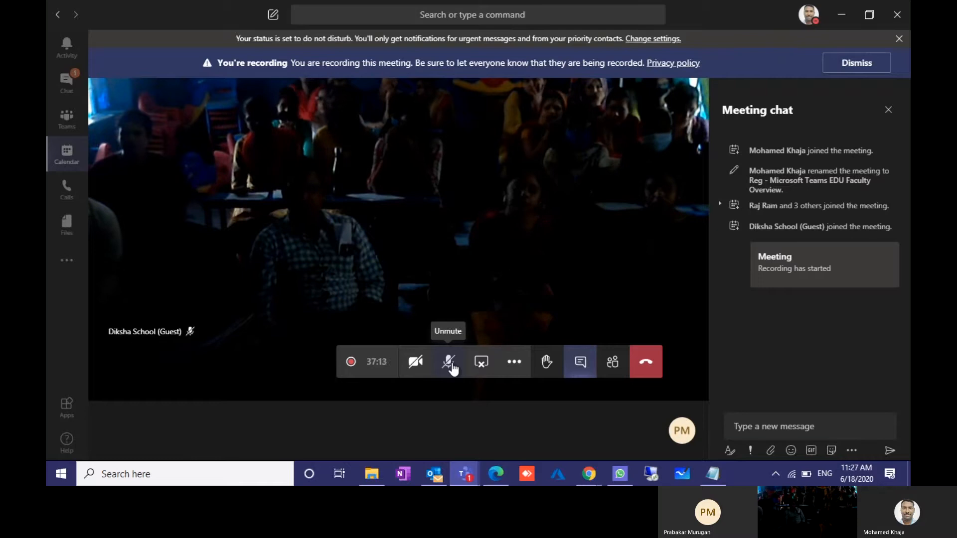
{"action": "left_click", "coordinate": [451, 368]}
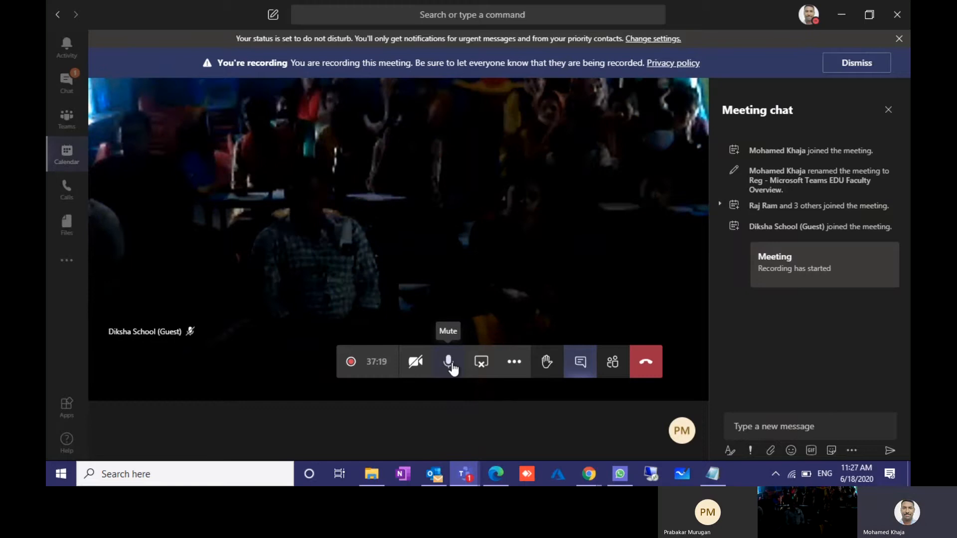
{"action": "left_click", "coordinate": [451, 368]}
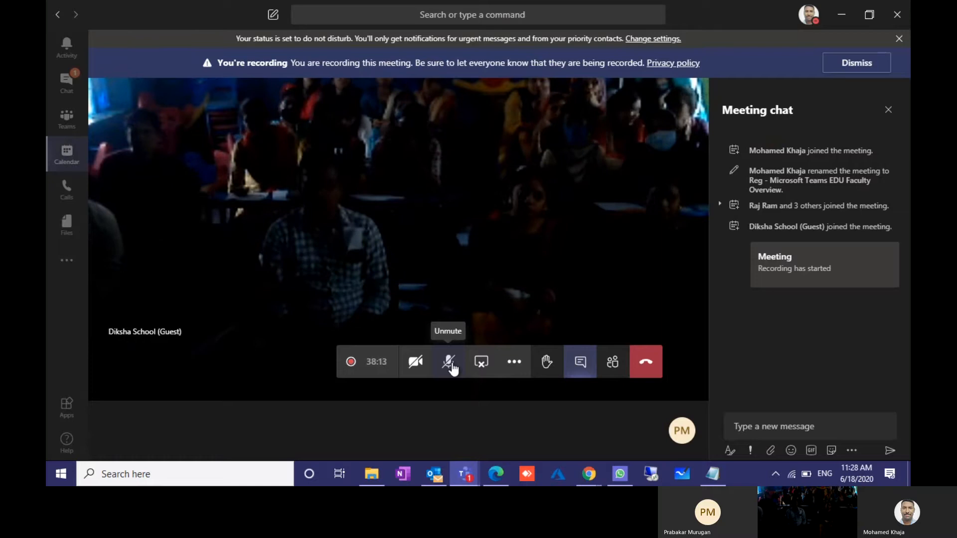
{"action": "left_click", "coordinate": [449, 362]}
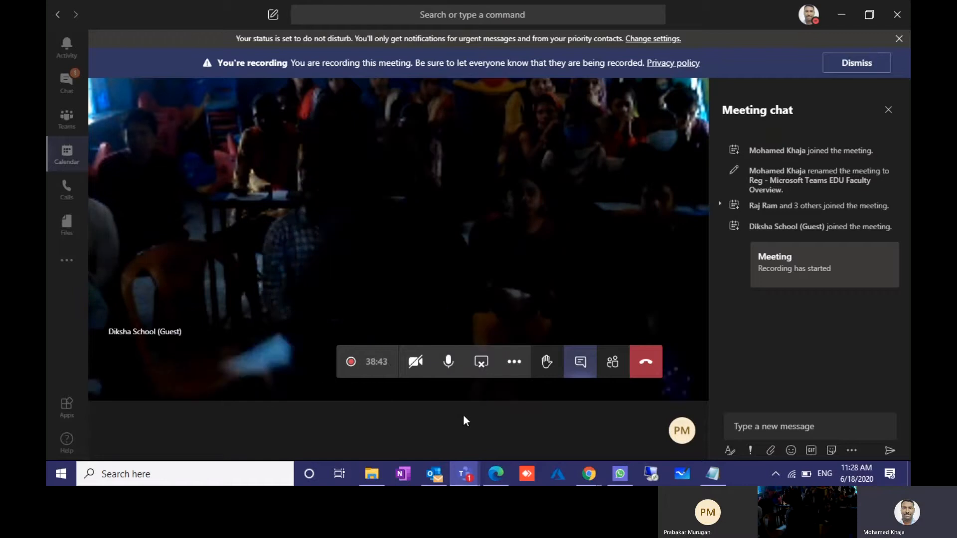
{"action": "left_click", "coordinate": [589, 473]}
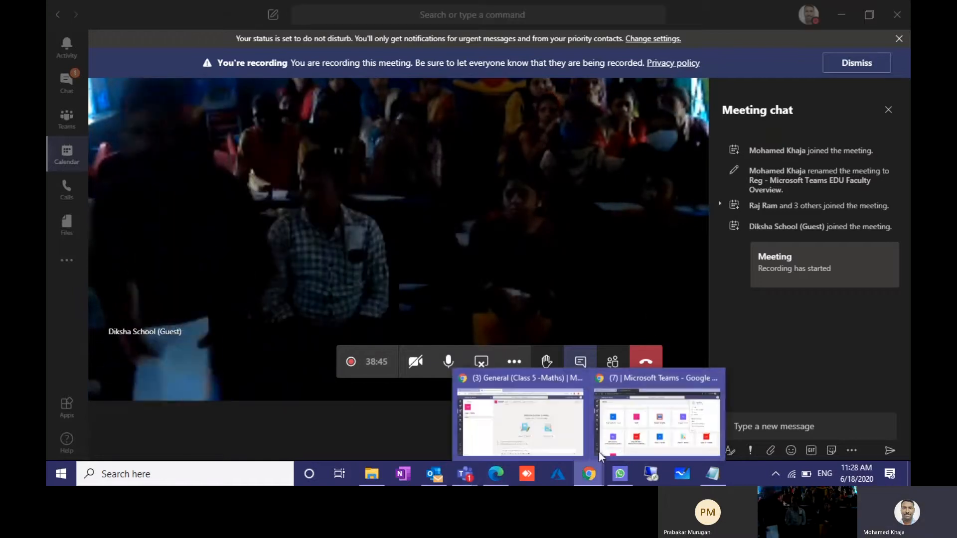
{"action": "left_click", "coordinate": [547, 429]}
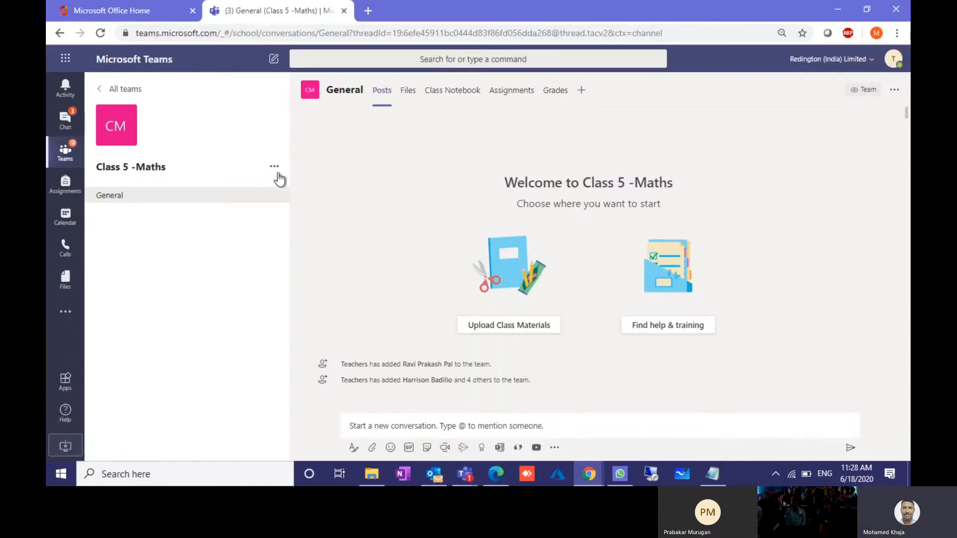
Step: Open Manage team for Class 5 -Maths, expand Members and guests, then return to the meeting
{"action": "left_click", "coordinate": [274, 167]}
{"action": "left_click", "coordinate": [284, 188]}
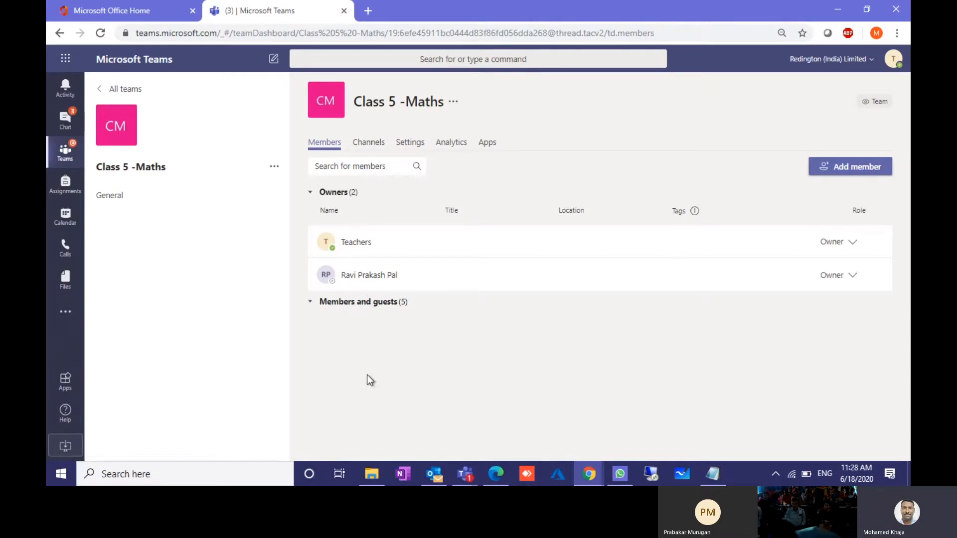
{"action": "left_click", "coordinate": [385, 303]}
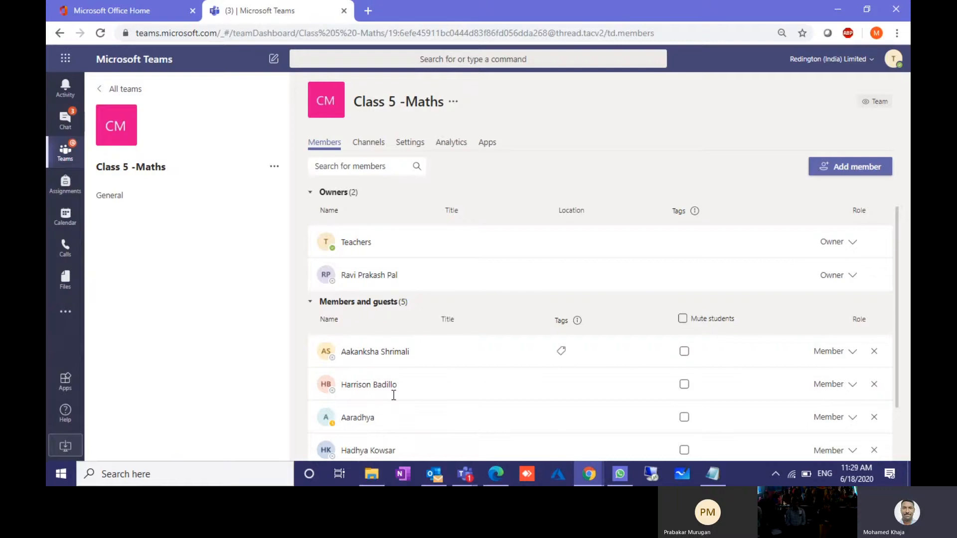
{"action": "scroll", "coordinate": [382, 384], "scroll_direction": "down", "scroll_amount": 1}
{"action": "scroll", "coordinate": [384, 373], "scroll_direction": "up", "scroll_amount": 1}
{"action": "mouse_move", "coordinate": [353, 269]}
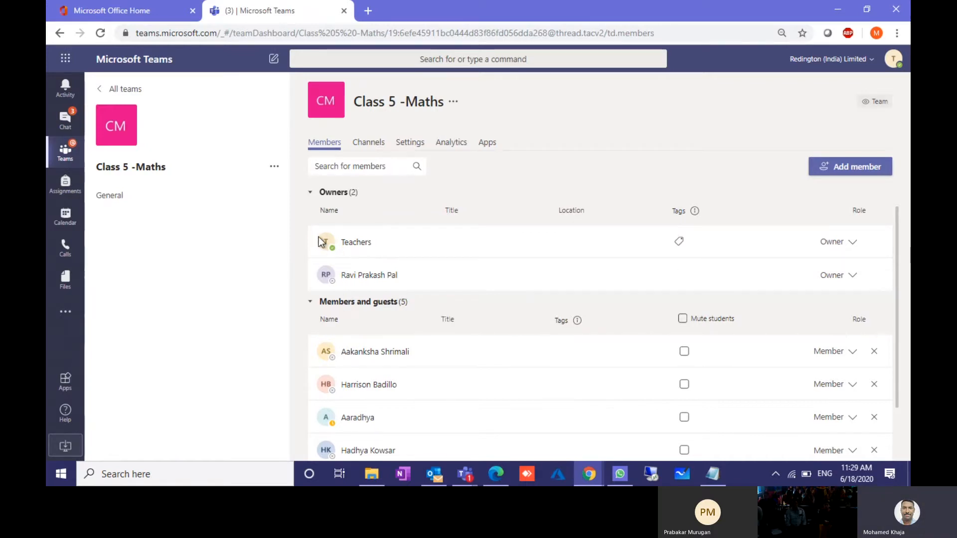
{"action": "mouse_move", "coordinate": [325, 241]}
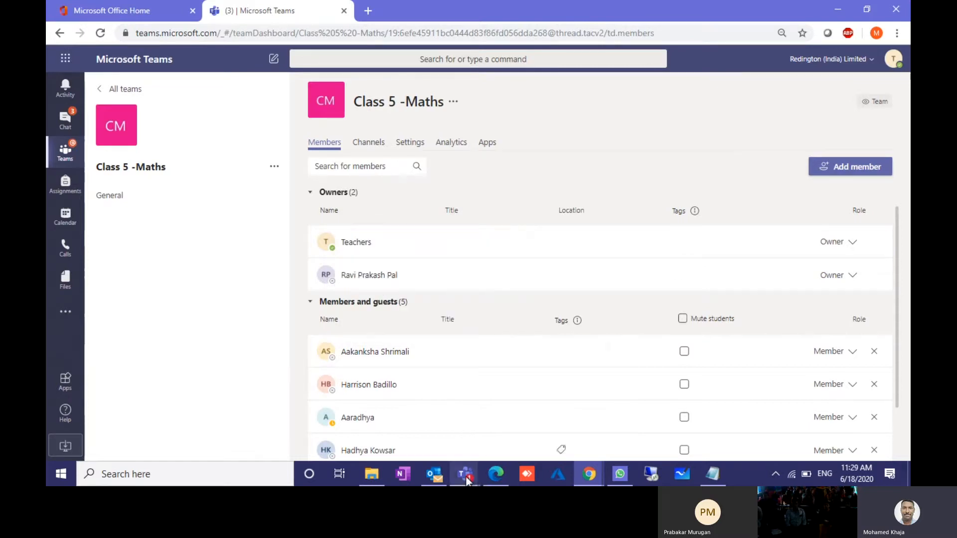
{"action": "mouse_move", "coordinate": [465, 473]}
{"action": "left_click", "coordinate": [431, 389]}
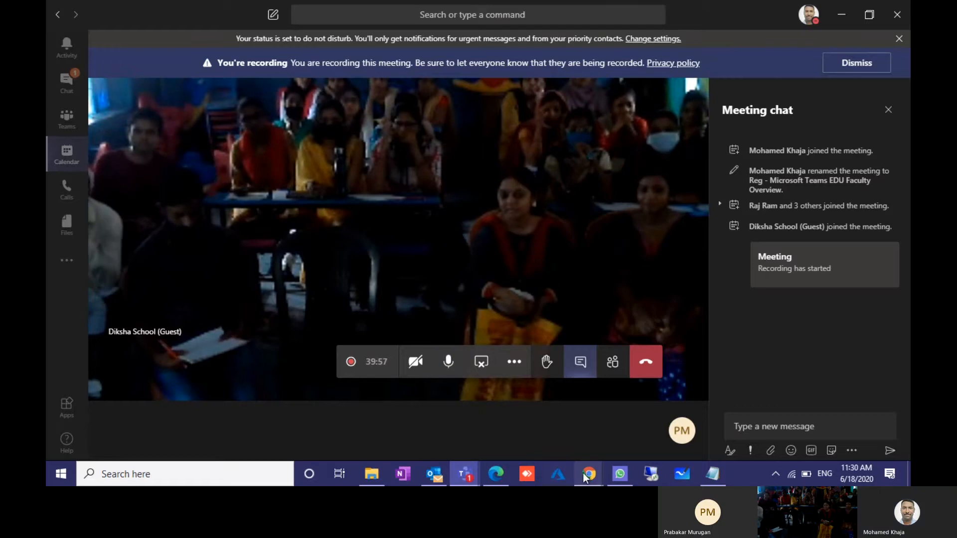
Step: Check the team's members page, show the meeting participant list, then return to the Members page
{"action": "mouse_move", "coordinate": [588, 474]}
{"action": "left_click", "coordinate": [534, 416]}
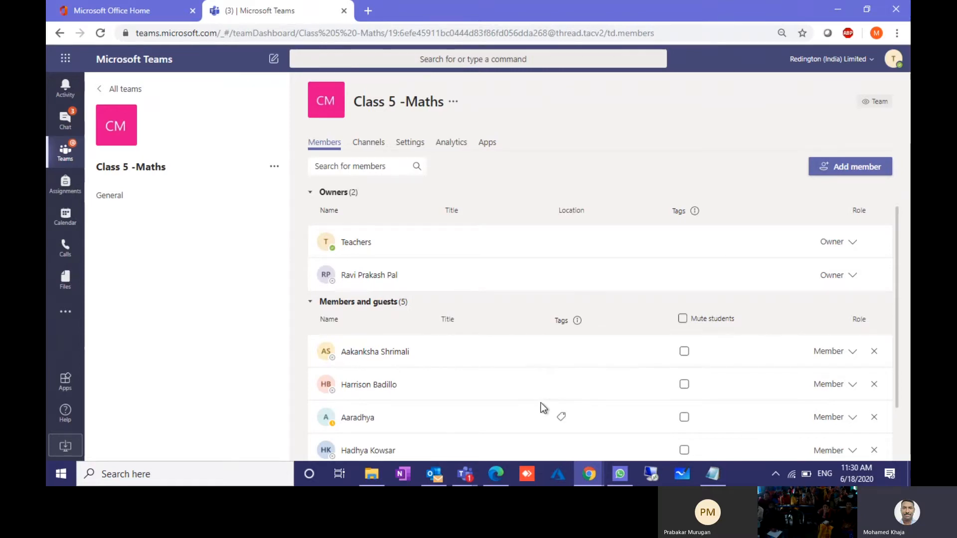
{"action": "mouse_move", "coordinate": [466, 471]}
{"action": "left_click", "coordinate": [408, 409]}
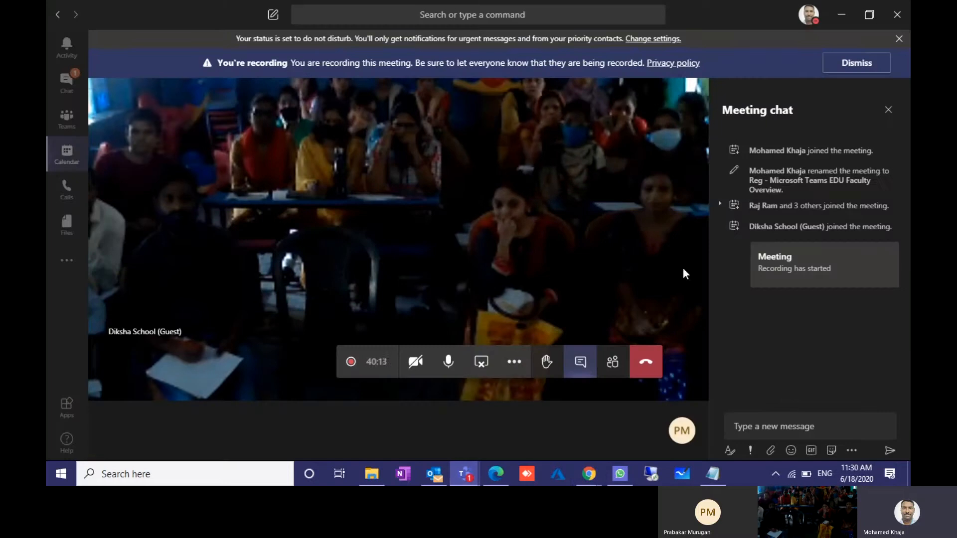
{"action": "left_click", "coordinate": [612, 362]}
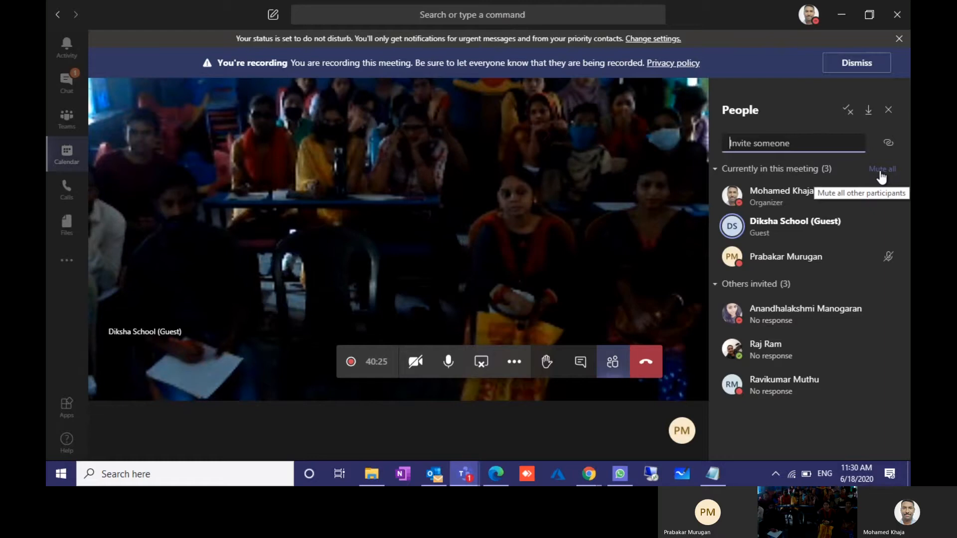
{"action": "mouse_move", "coordinate": [588, 473]}
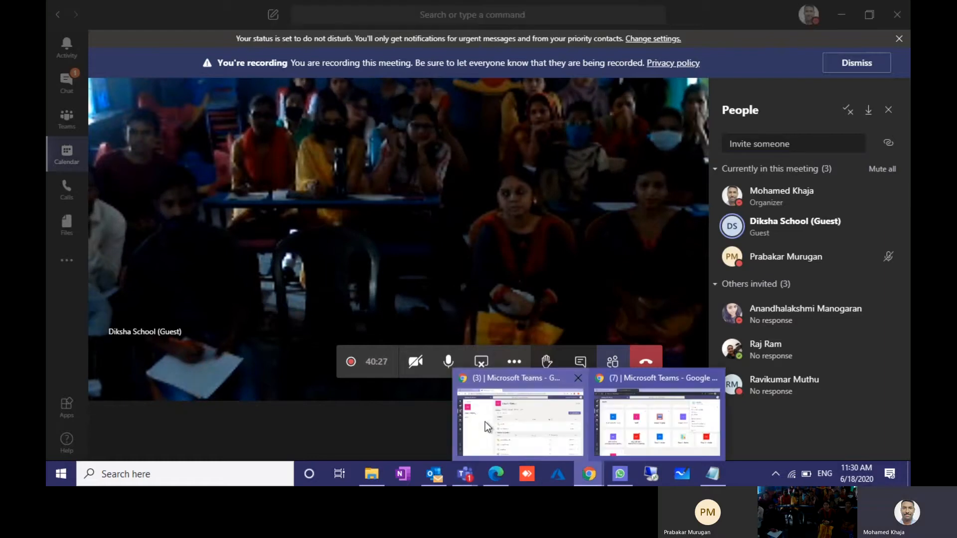
{"action": "left_click", "coordinate": [486, 422]}
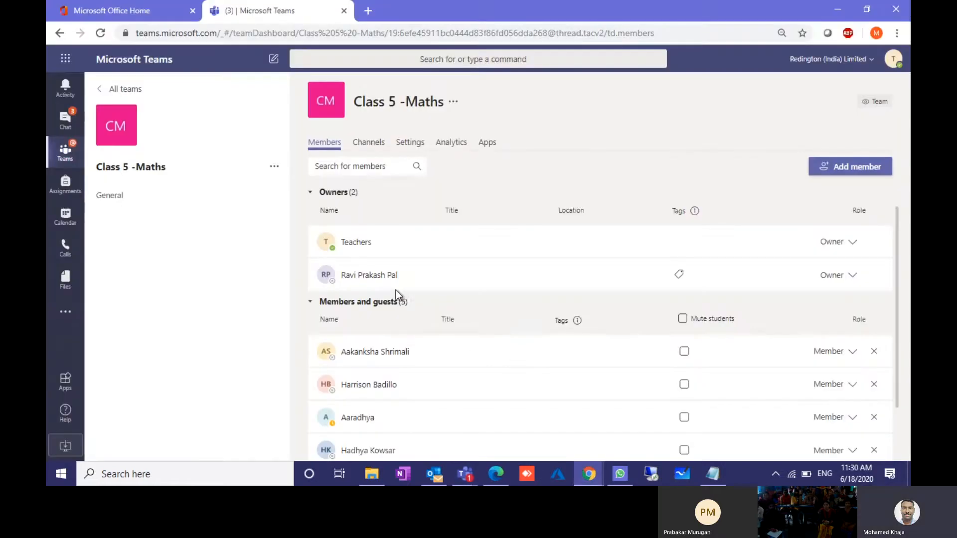
Step: Check the Add member Students and Teachers tabs, close without adding anyone, and view the Channels tab
{"action": "scroll", "coordinate": [396, 289], "scroll_direction": "down", "scroll_amount": 2}
{"action": "scroll", "coordinate": [396, 288], "scroll_direction": "up", "scroll_amount": 2}
{"action": "left_click", "coordinate": [847, 166]}
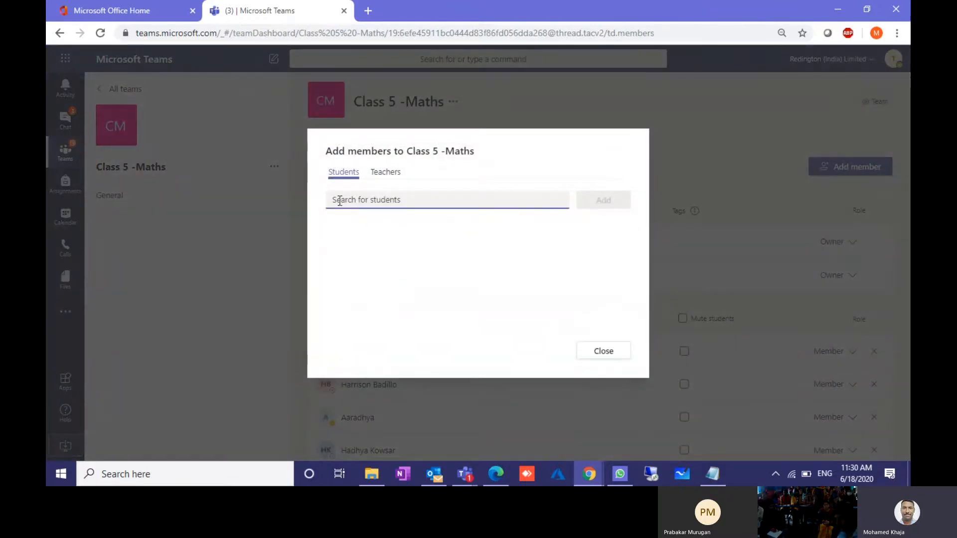
{"action": "left_click", "coordinate": [371, 175]}
{"action": "left_click", "coordinate": [344, 173]}
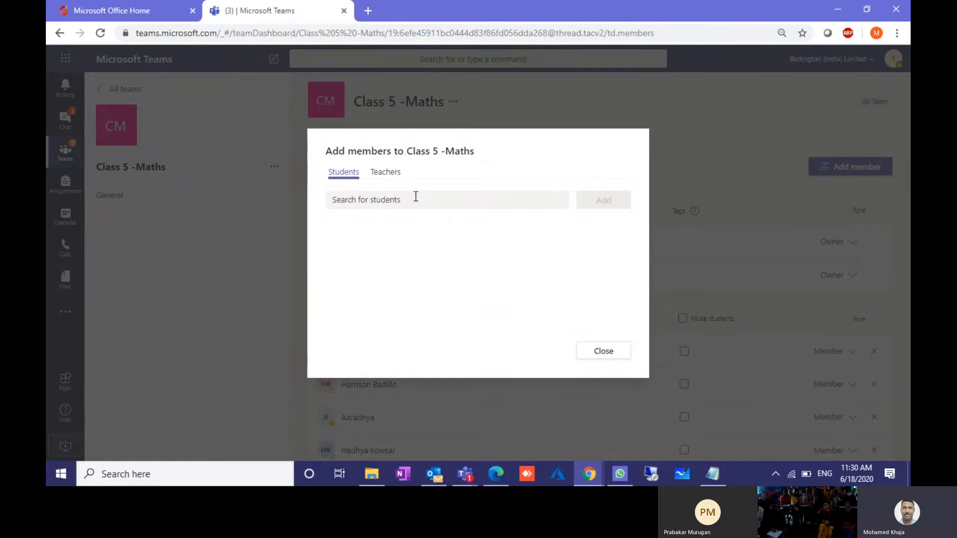
{"action": "left_click", "coordinate": [592, 353]}
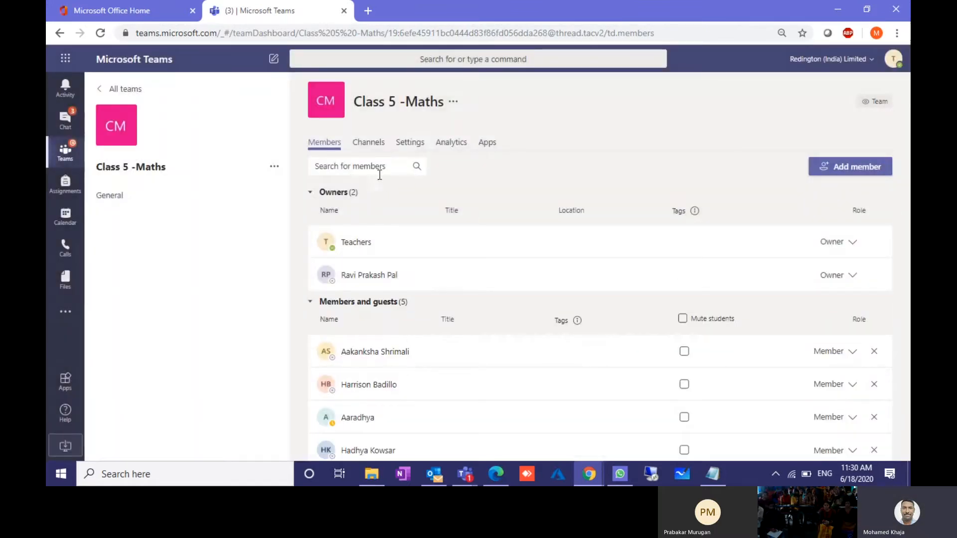
{"action": "left_click", "coordinate": [368, 149]}
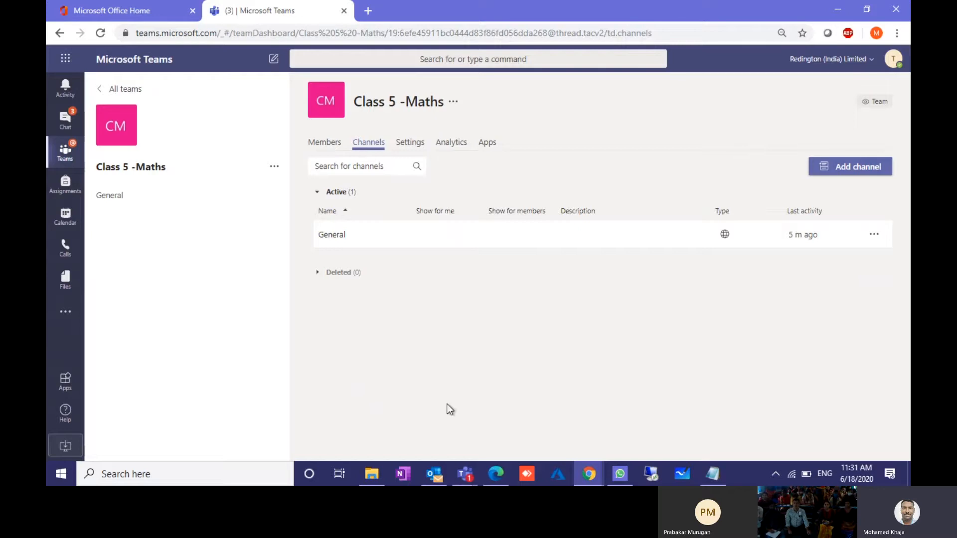
Step: Mute all other meeting participants, then go back to the Class 5 -Maths Channels tab
{"action": "mouse_move", "coordinate": [468, 479]}
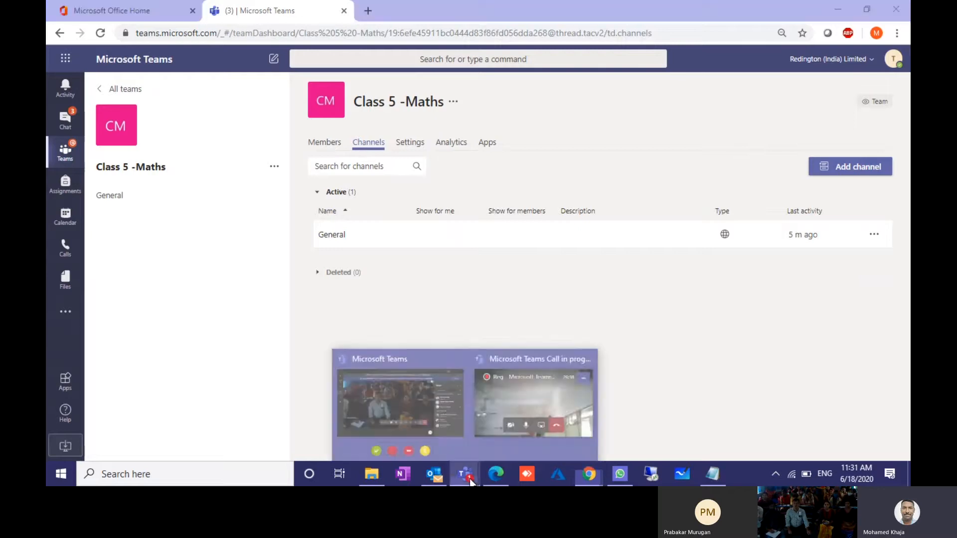
{"action": "left_click", "coordinate": [433, 397]}
{"action": "left_click", "coordinate": [882, 169]}
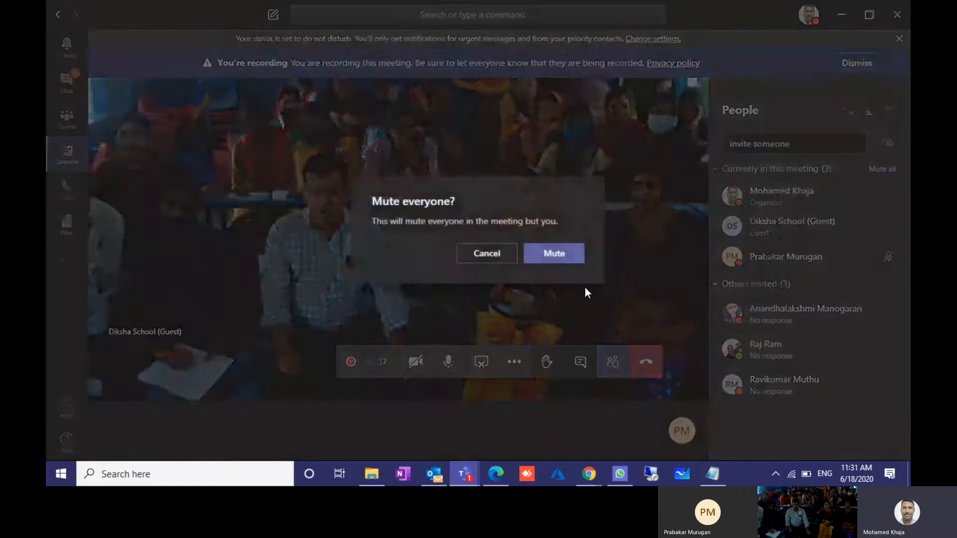
{"action": "left_click", "coordinate": [554, 252]}
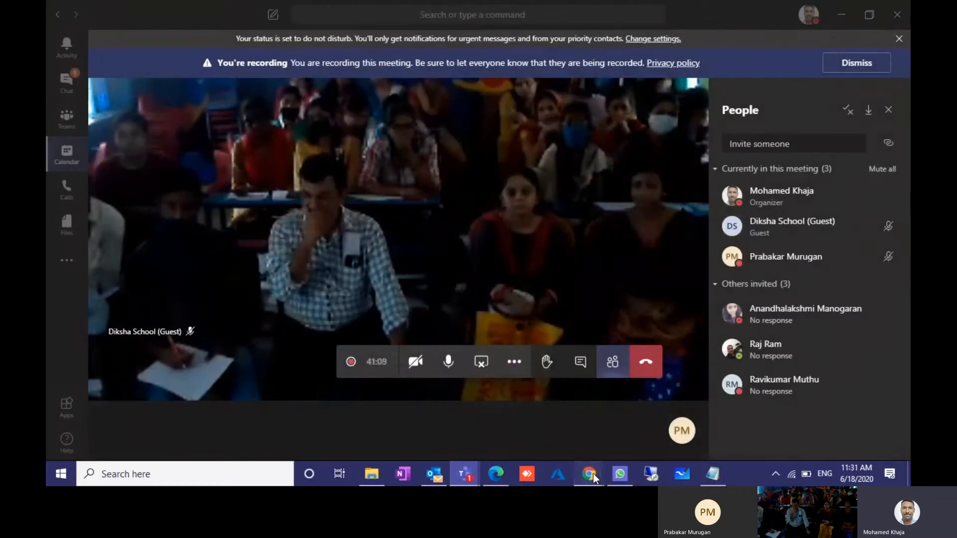
{"action": "mouse_move", "coordinate": [593, 473]}
{"action": "left_click", "coordinate": [516, 421]}
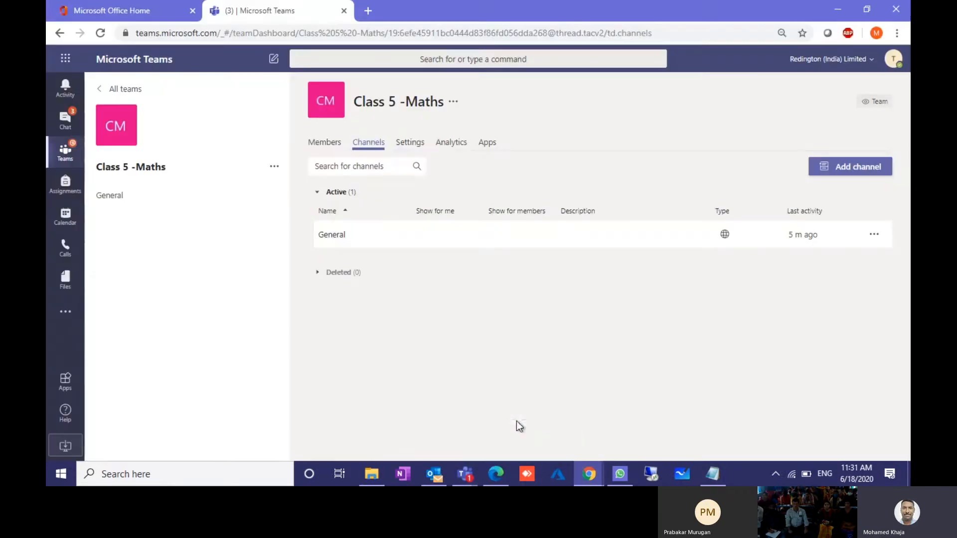
Step: Open the Class 5 -Maths Settings tab and expand Member permissions and Guest permissions
{"action": "left_click", "coordinate": [417, 146]}
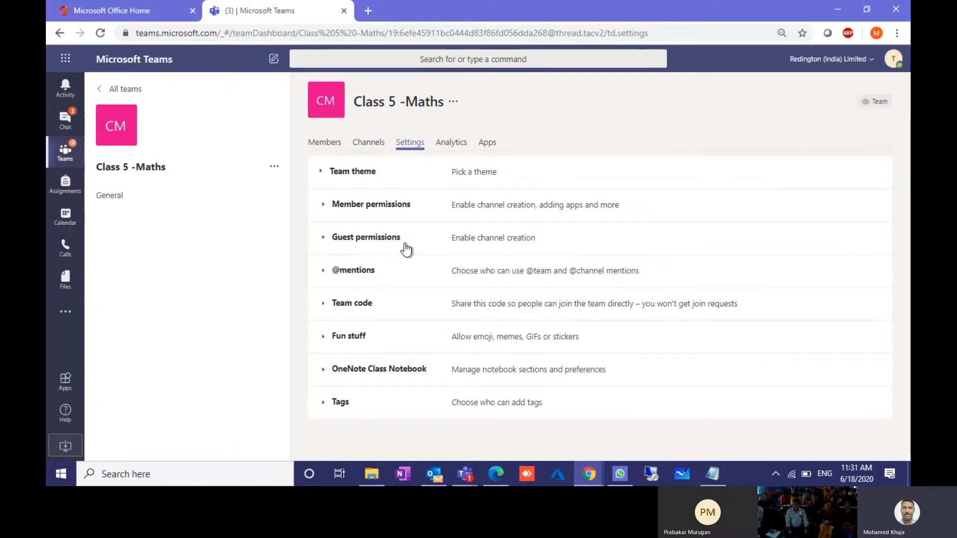
{"action": "left_click", "coordinate": [347, 209]}
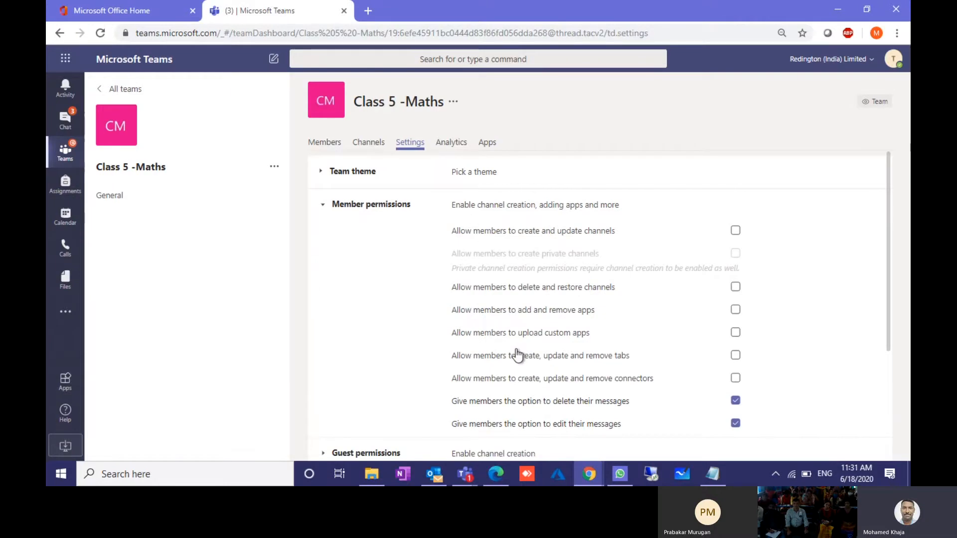
{"action": "scroll", "coordinate": [498, 356], "scroll_direction": "down", "scroll_amount": 2}
{"action": "scroll", "coordinate": [519, 360], "scroll_direction": "up", "scroll_amount": 2}
{"action": "scroll", "coordinate": [715, 367], "scroll_direction": "down", "scroll_amount": 3}
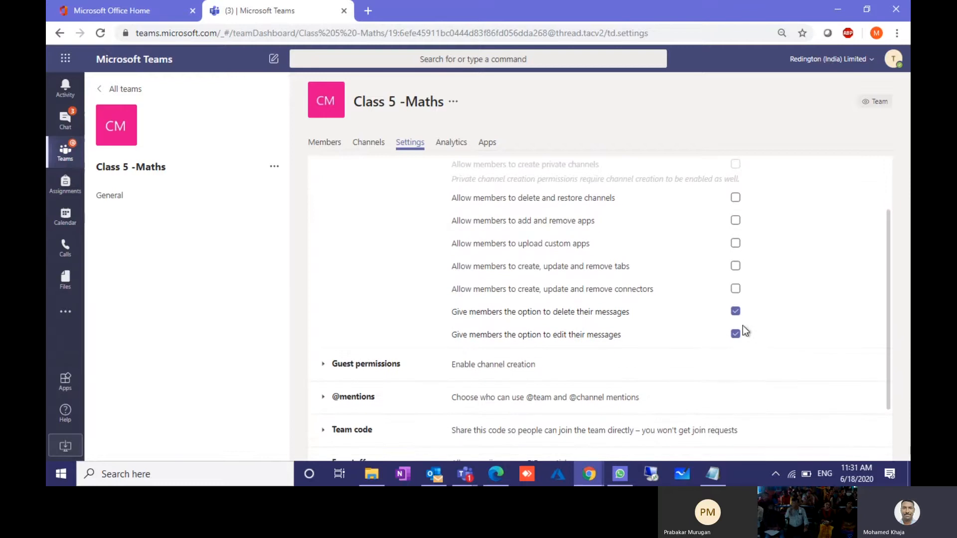
{"action": "left_click", "coordinate": [359, 366]}
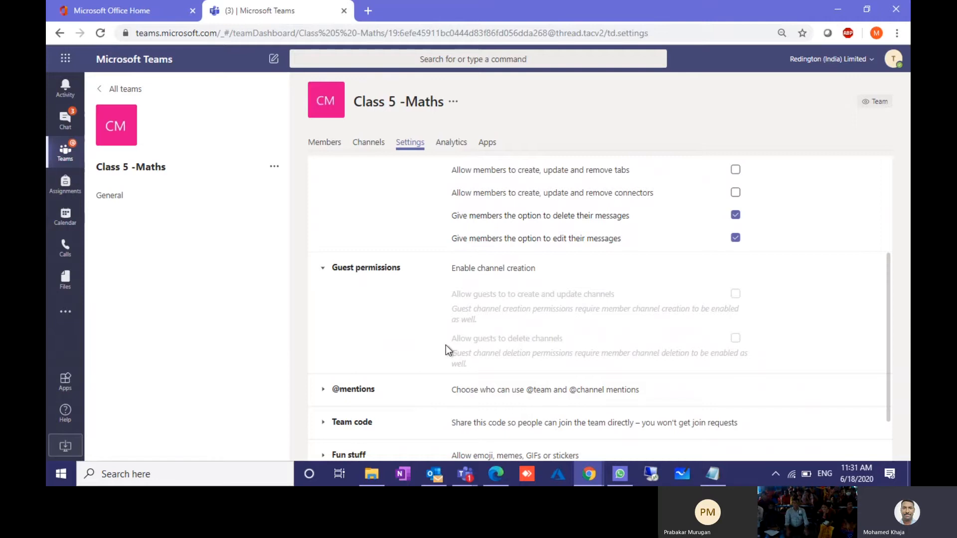
{"action": "scroll", "coordinate": [444, 334], "scroll_direction": "down", "scroll_amount": 2}
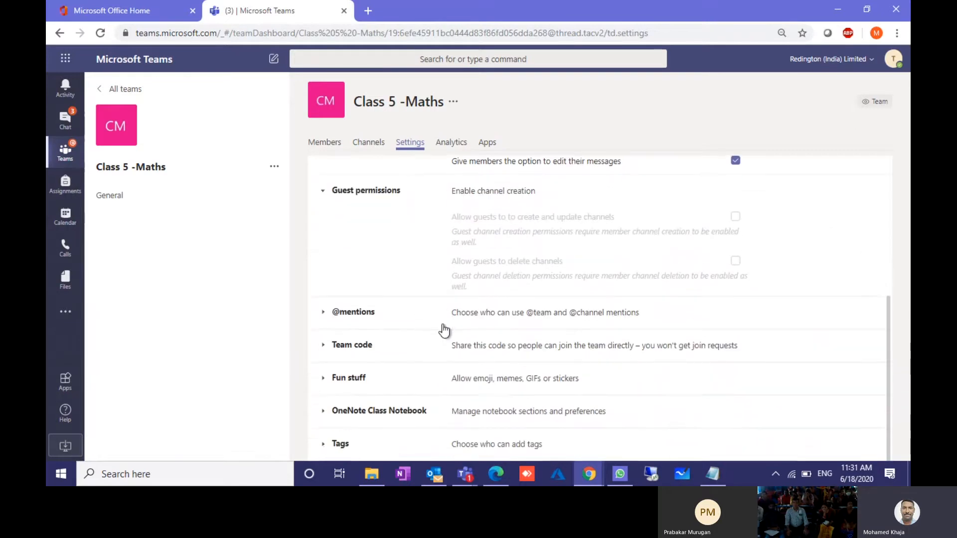
{"action": "left_click", "coordinate": [356, 314]}
{"action": "scroll", "coordinate": [399, 351], "scroll_direction": "down", "scroll_amount": 1}
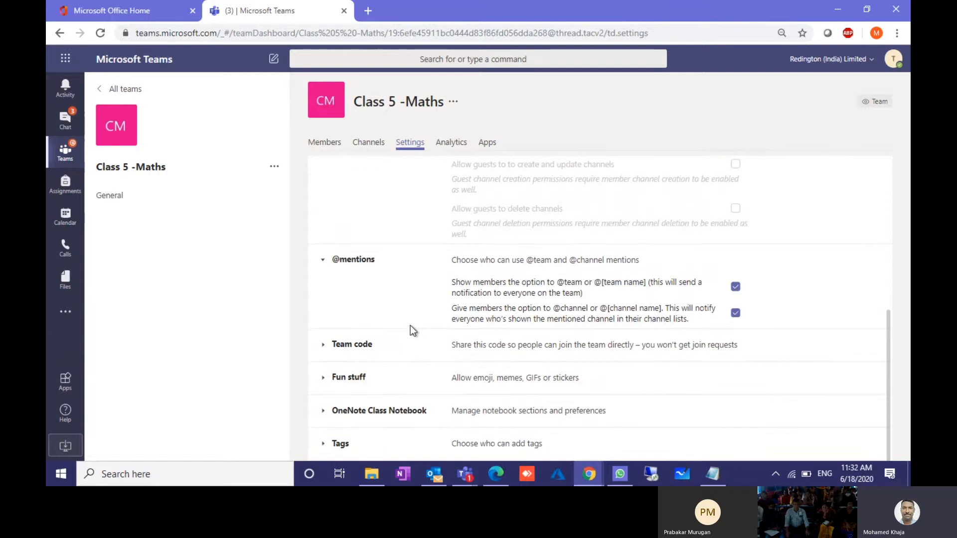
{"action": "left_click", "coordinate": [333, 348]}
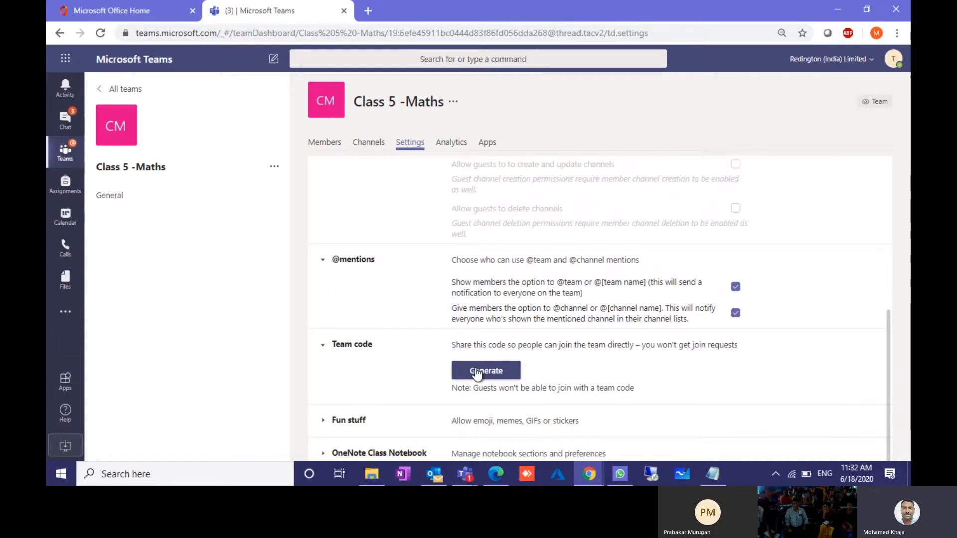
{"action": "left_click", "coordinate": [483, 379]}
{"action": "left_click", "coordinate": [488, 375]}
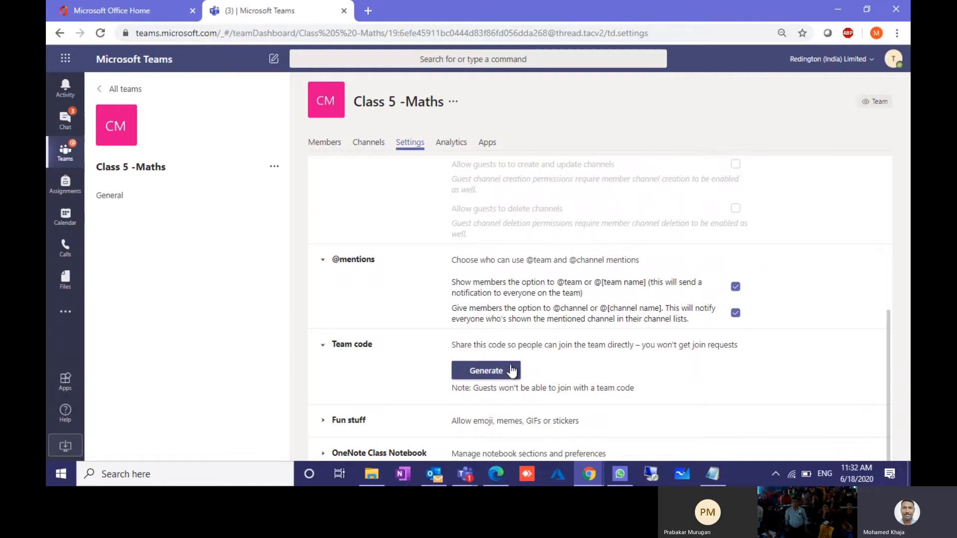
{"action": "left_click", "coordinate": [495, 372]}
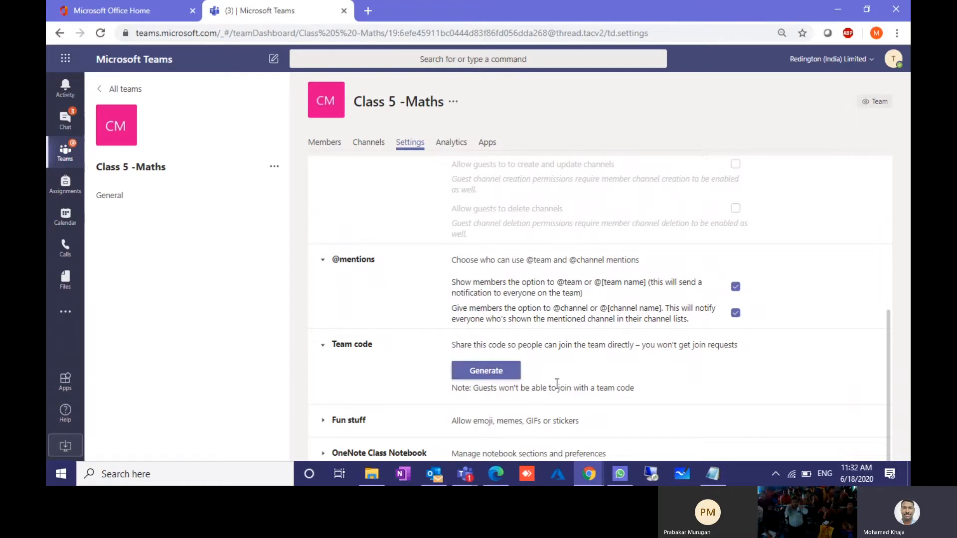
Step: Select the generated team code and expand Fun stuff, showing Giphy with Strict filtering
{"action": "scroll", "coordinate": [477, 390], "scroll_direction": "down", "scroll_amount": 1}
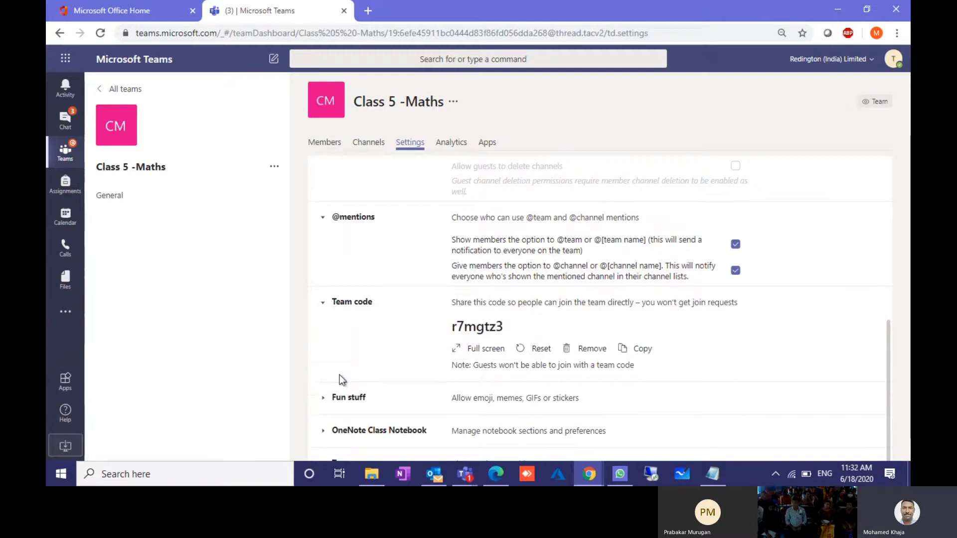
{"action": "double_click", "coordinate": [470, 328]}
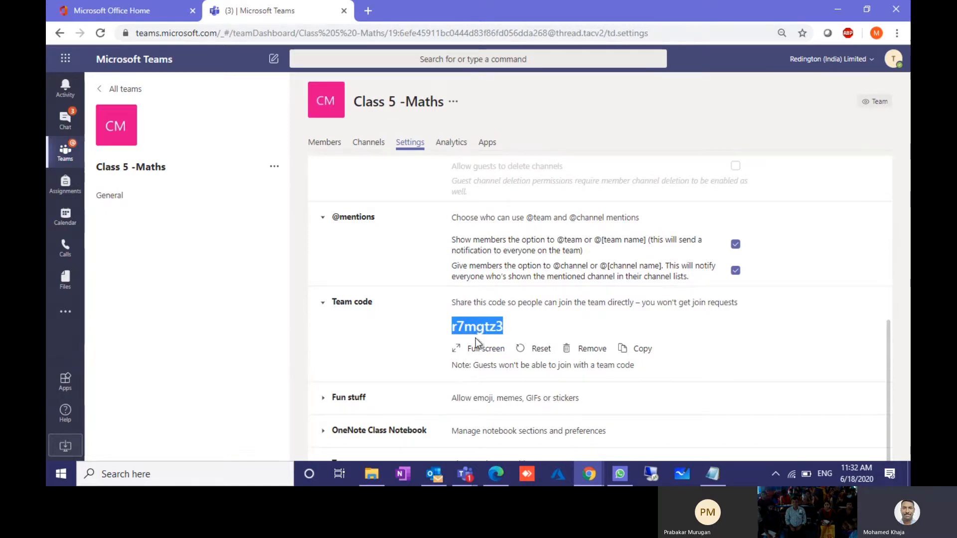
{"action": "left_click", "coordinate": [397, 402]}
{"action": "scroll", "coordinate": [390, 384], "scroll_direction": "down", "scroll_amount": 3}
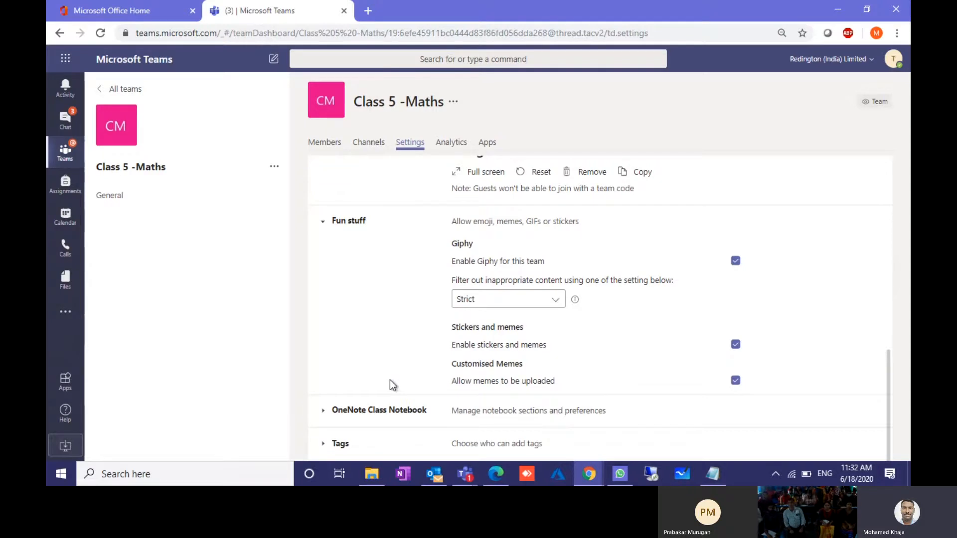
Step: Turn off stickers and memes and Giphy, then expand the OneNote Class Notebook instructions
{"action": "left_click", "coordinate": [735, 344]}
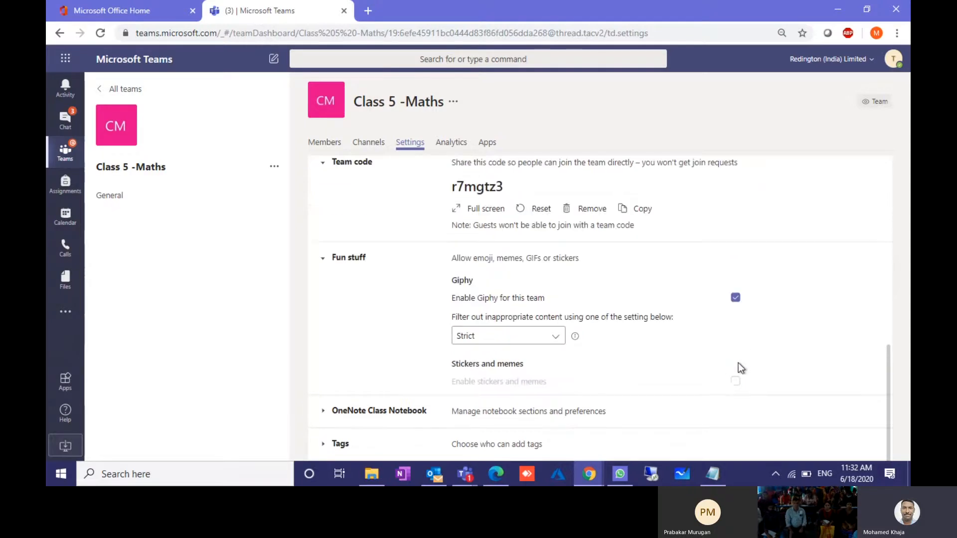
{"action": "left_click", "coordinate": [735, 298]}
{"action": "left_click", "coordinate": [735, 342]}
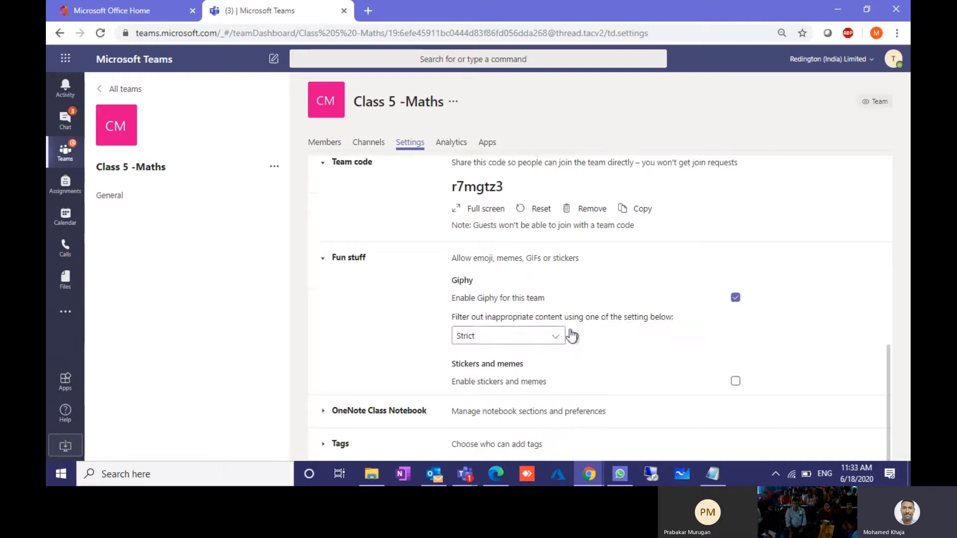
{"action": "left_click", "coordinate": [576, 333]}
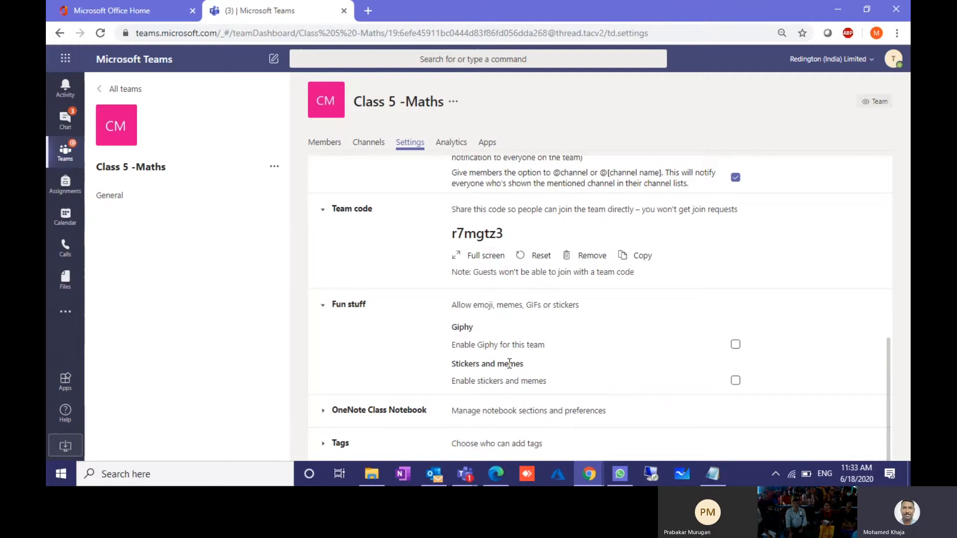
{"action": "left_click", "coordinate": [335, 411]}
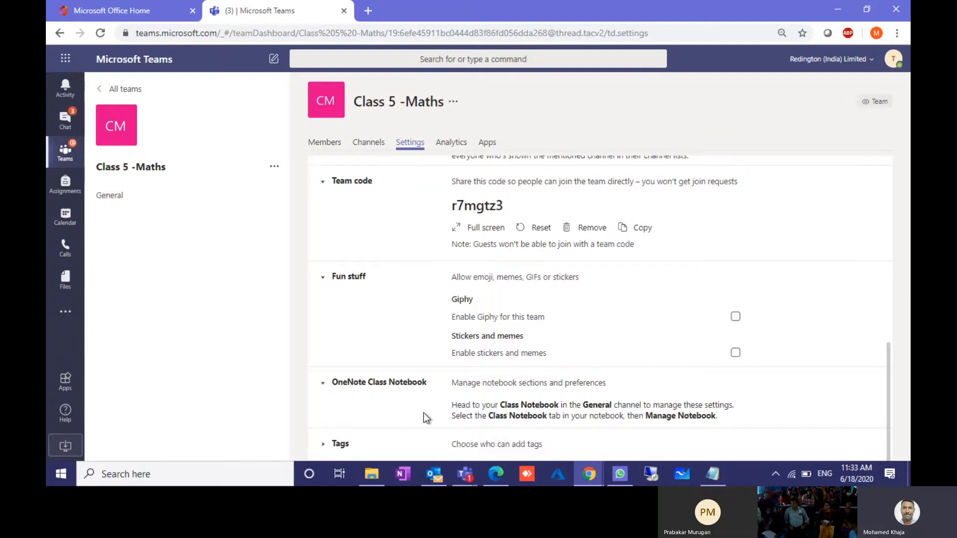
{"action": "scroll", "coordinate": [427, 319], "scroll_direction": "up", "scroll_amount": 9}
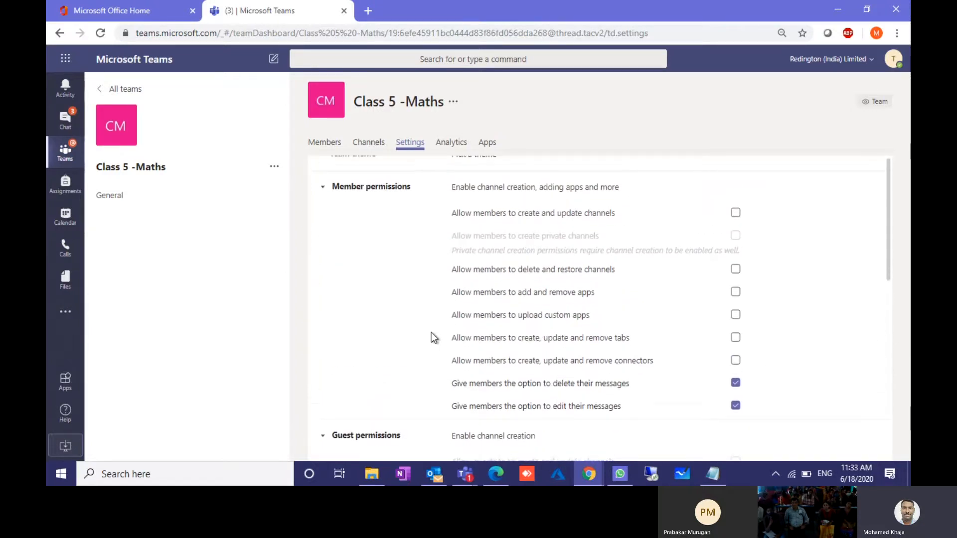
Step: Pick the pie chart picture as the Class 5 -Maths avatar and update the class details
{"action": "scroll", "coordinate": [431, 337], "scroll_direction": "up", "scroll_amount": 1}
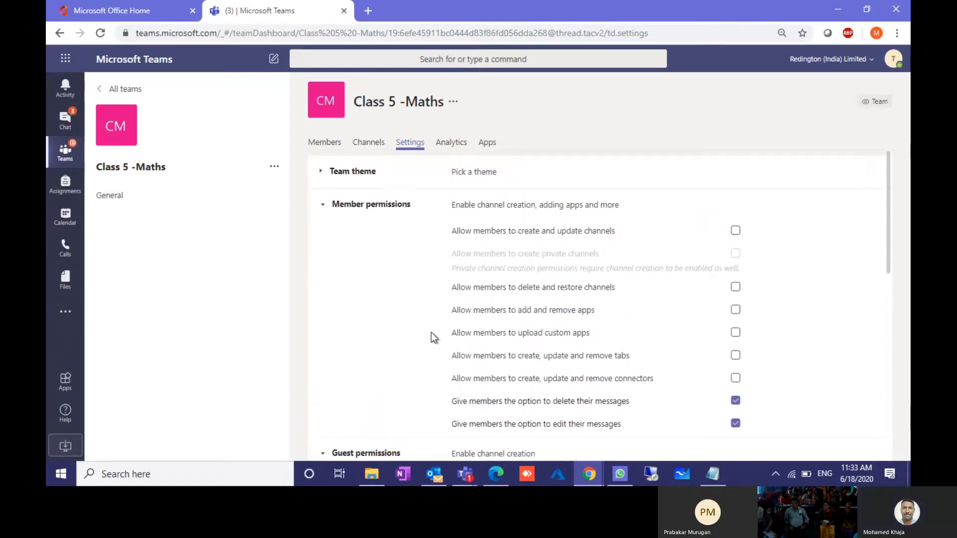
{"action": "left_click", "coordinate": [351, 172]}
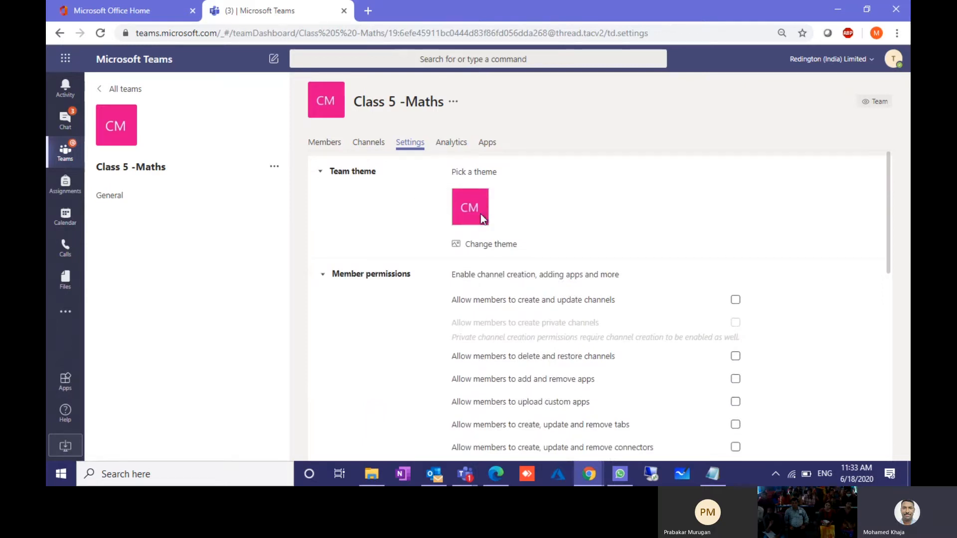
{"action": "left_click", "coordinate": [482, 244]}
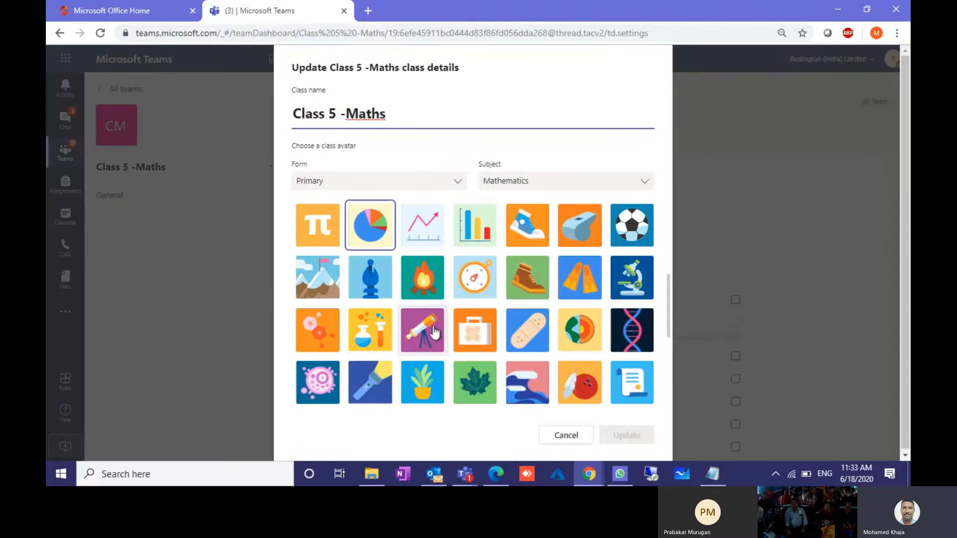
{"action": "scroll", "coordinate": [422, 292], "scroll_direction": "down", "scroll_amount": 1}
{"action": "scroll", "coordinate": [423, 292], "scroll_direction": "up", "scroll_amount": 1}
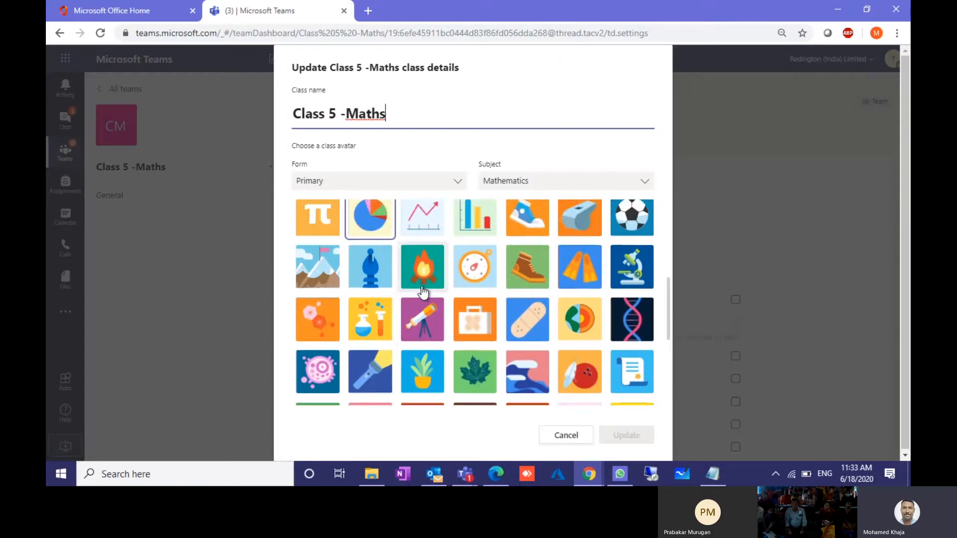
{"action": "scroll", "coordinate": [422, 284], "scroll_direction": "down", "scroll_amount": 2}
{"action": "scroll", "coordinate": [420, 276], "scroll_direction": "up", "scroll_amount": 2}
{"action": "scroll", "coordinate": [420, 275], "scroll_direction": "up", "scroll_amount": 1}
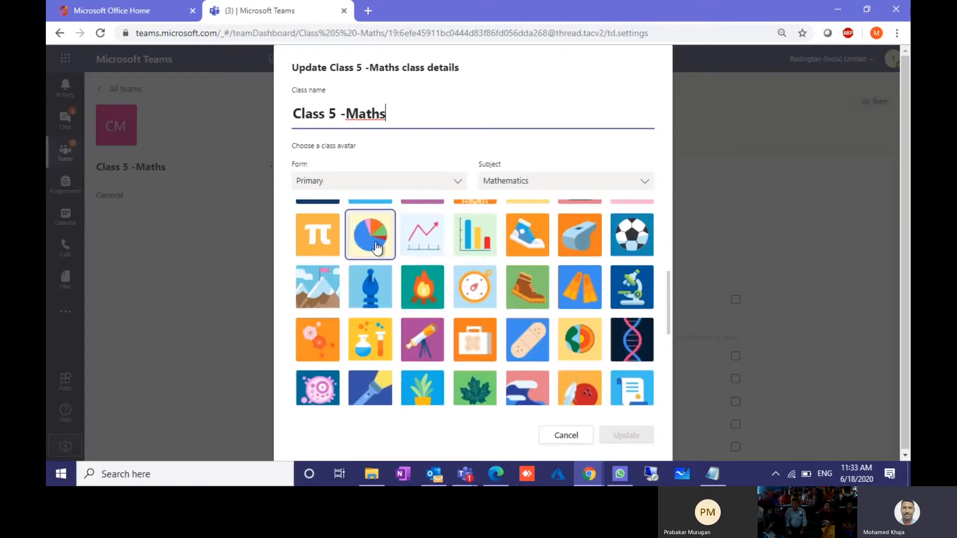
{"action": "left_click", "coordinate": [371, 237]}
{"action": "left_click", "coordinate": [618, 438]}
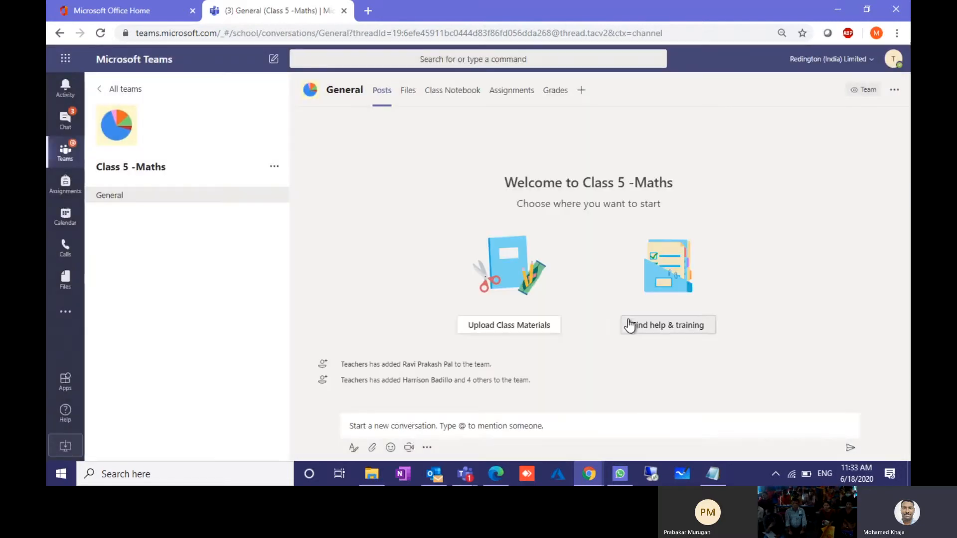
{"action": "mouse_move", "coordinate": [109, 134]}
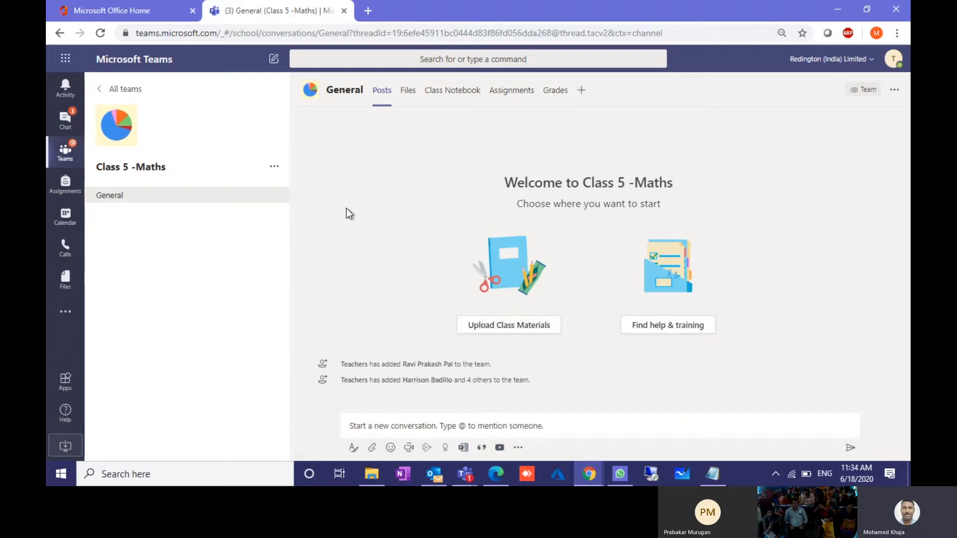
Step: Create a channel named 'Lesson - 1 Numbers' in the Class 5 -Maths team
{"action": "left_click", "coordinate": [274, 168]}
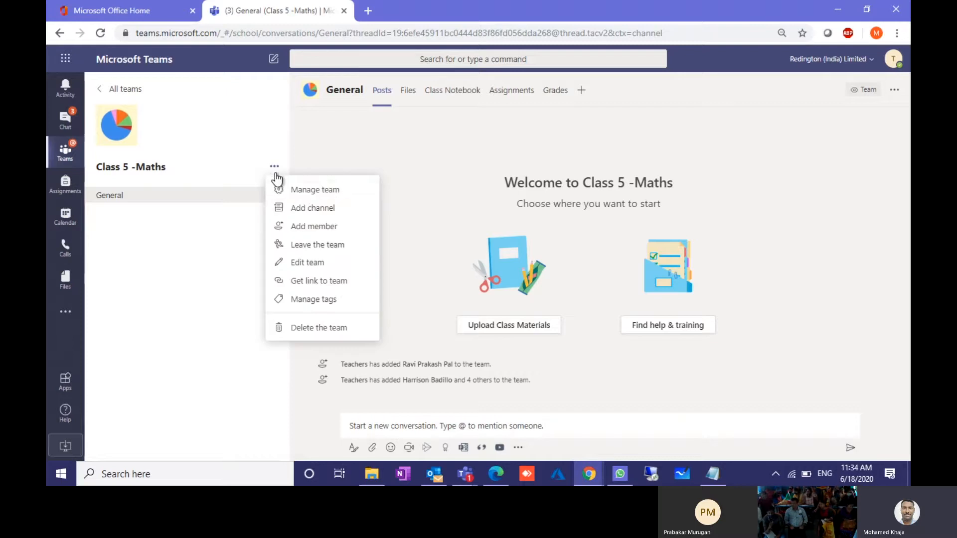
{"action": "left_click", "coordinate": [307, 211]}
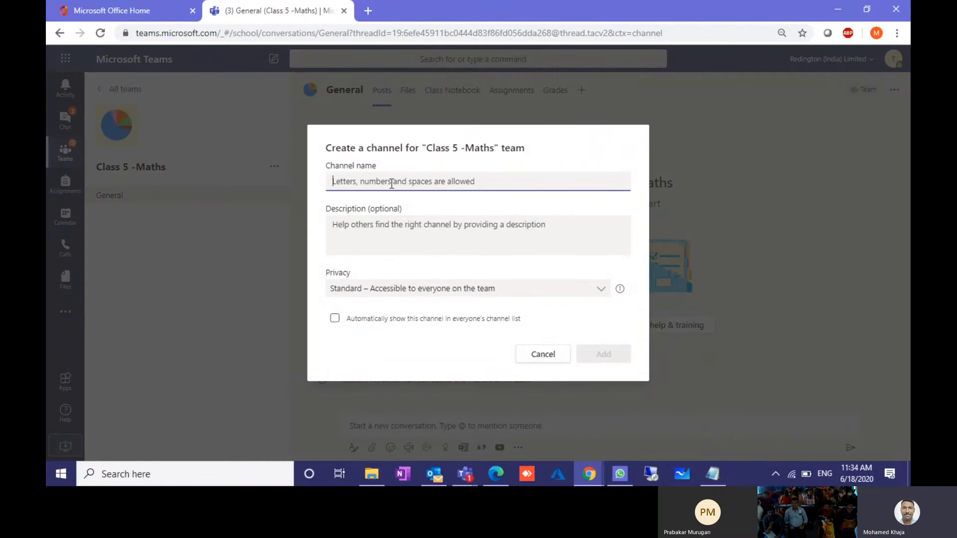
{"action": "type", "text": "Le"}
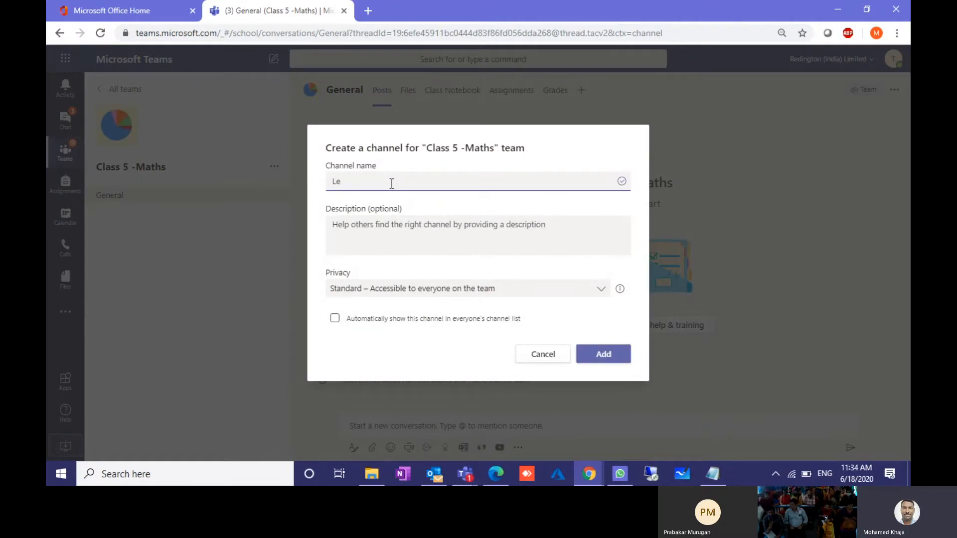
{"action": "type", "text": "sson"}
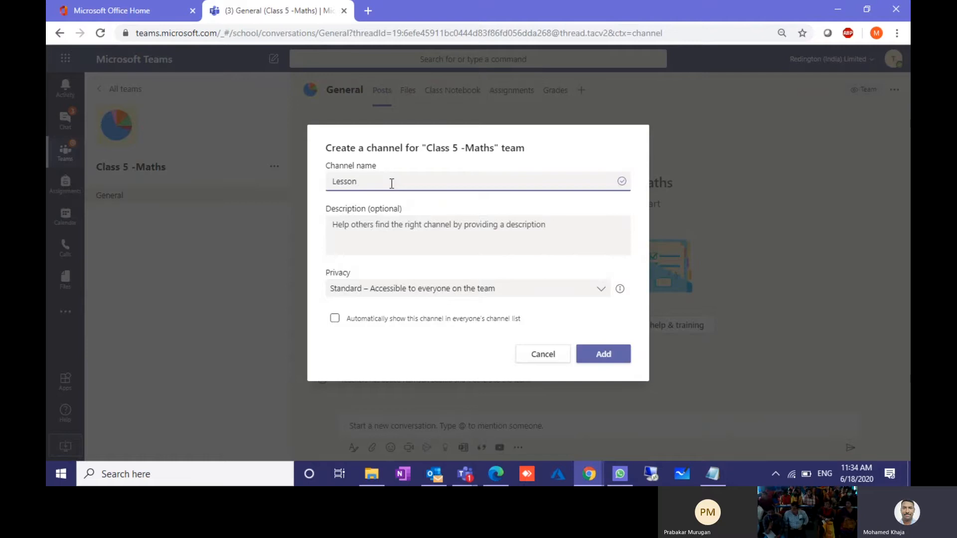
{"action": "type", "text": " - 1"}
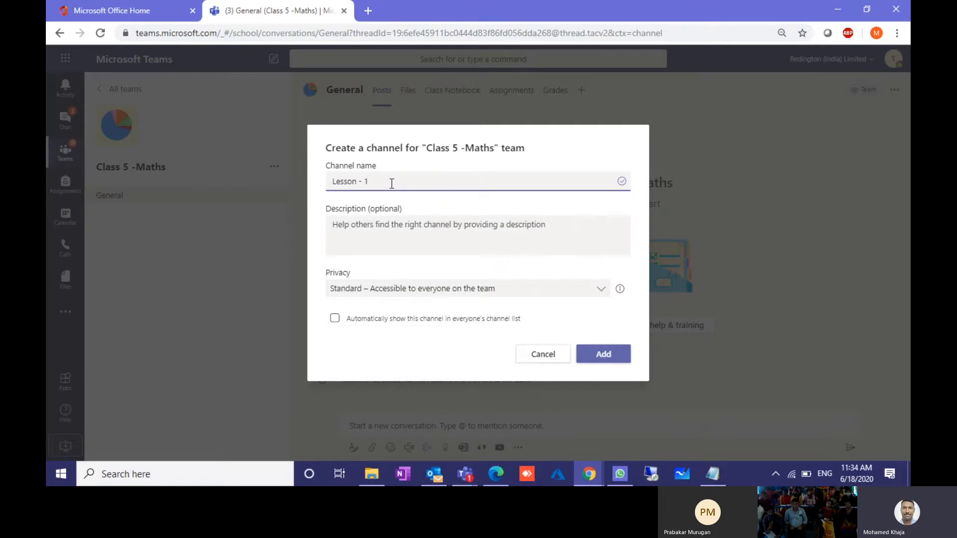
{"action": "type", "text": " Numbers"}
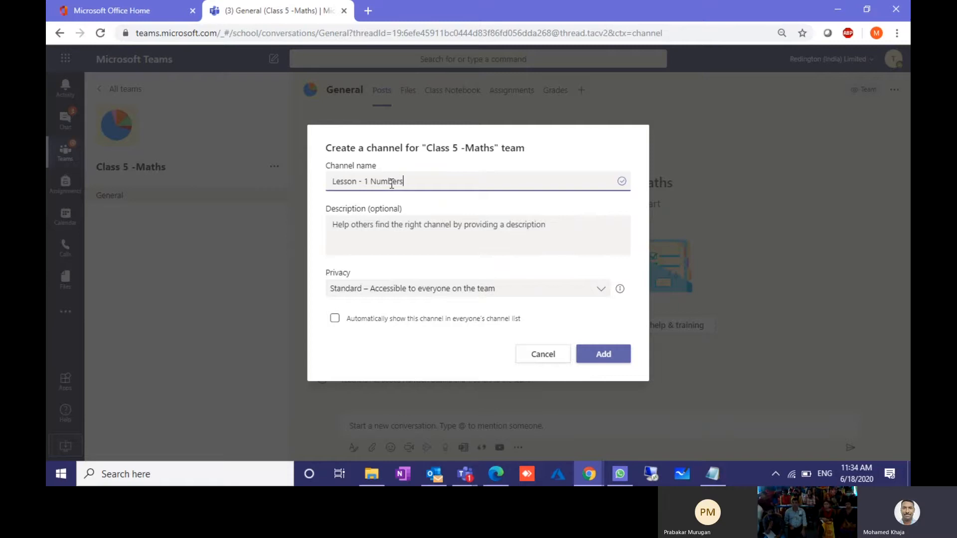
{"action": "left_click", "coordinate": [601, 354]}
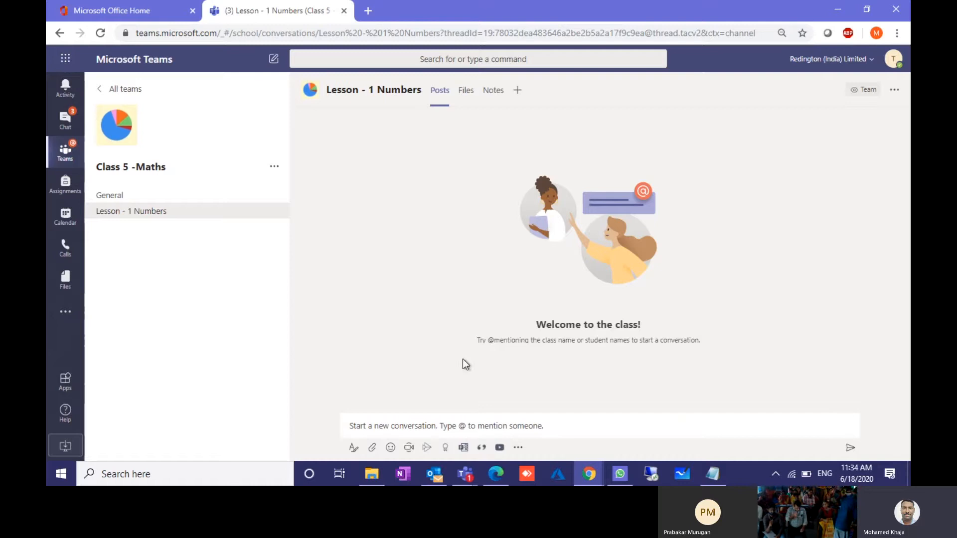
Step: Post a 'Hi' message in the General channel
{"action": "left_click", "coordinate": [114, 196]}
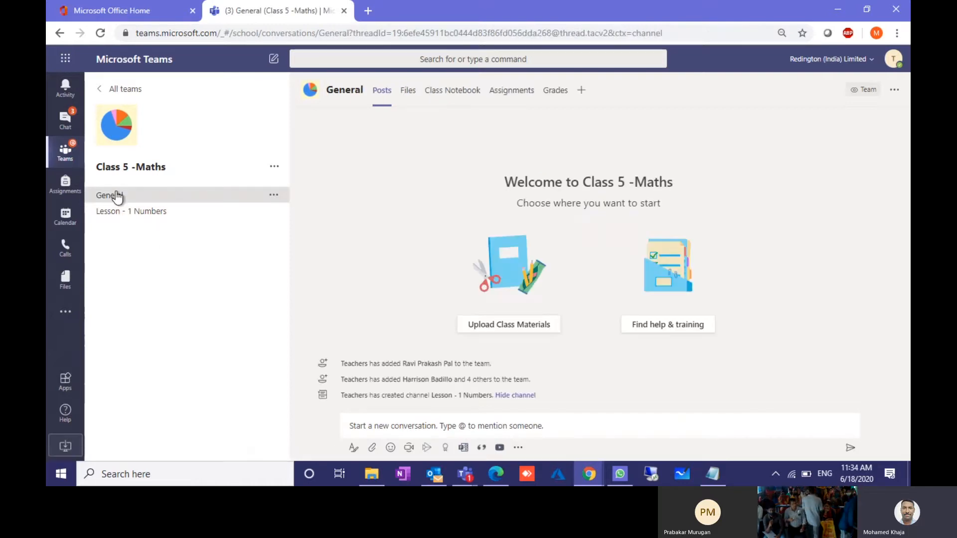
{"action": "left_click", "coordinate": [373, 427]}
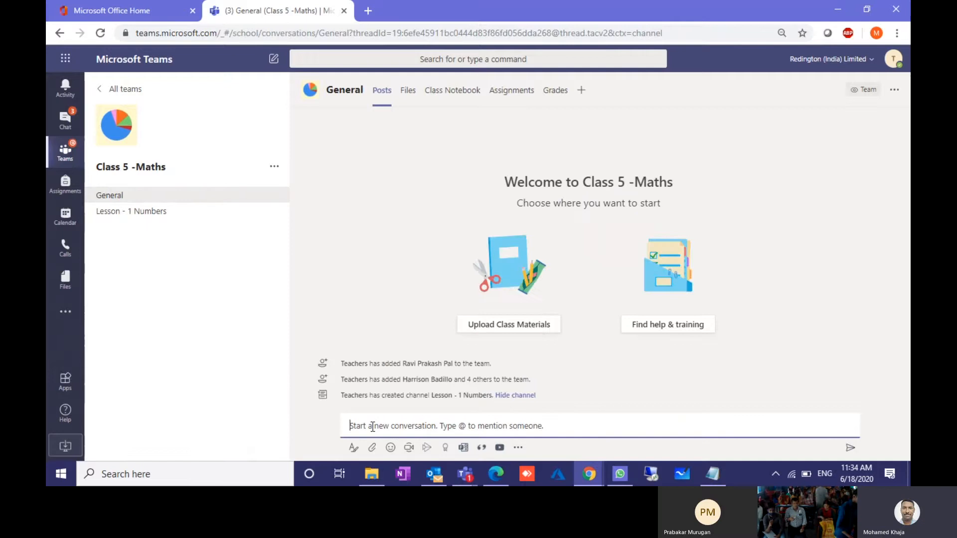
{"action": "type", "text": "Hi"}
{"action": "key", "text": "Return"}
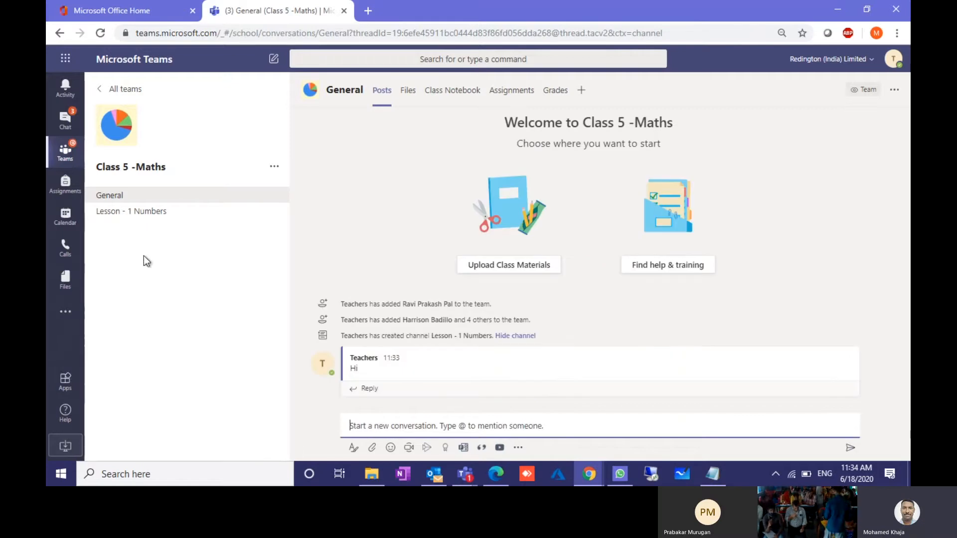
Step: Post a 'Hey' message in the Lesson - 1 Numbers channel
{"action": "left_click", "coordinate": [128, 219]}
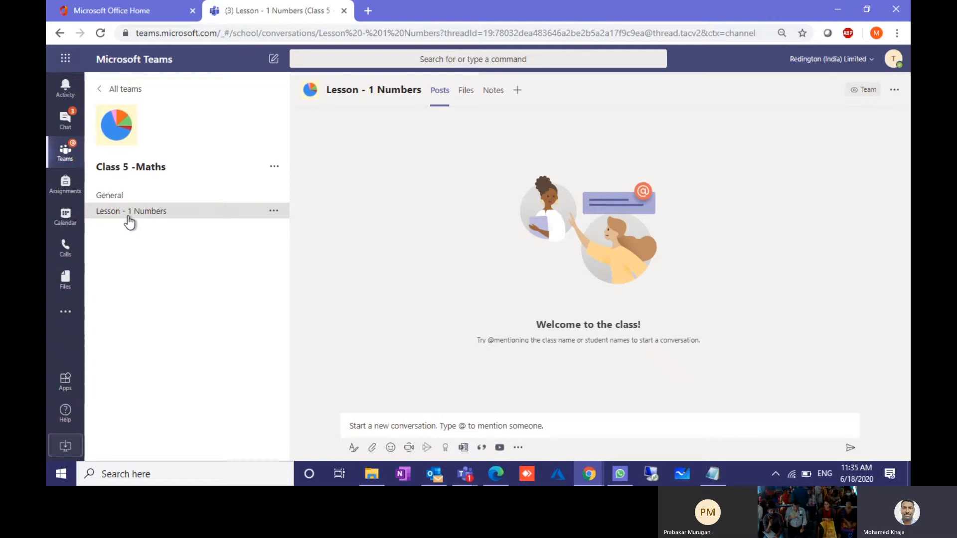
{"action": "left_click", "coordinate": [377, 425]}
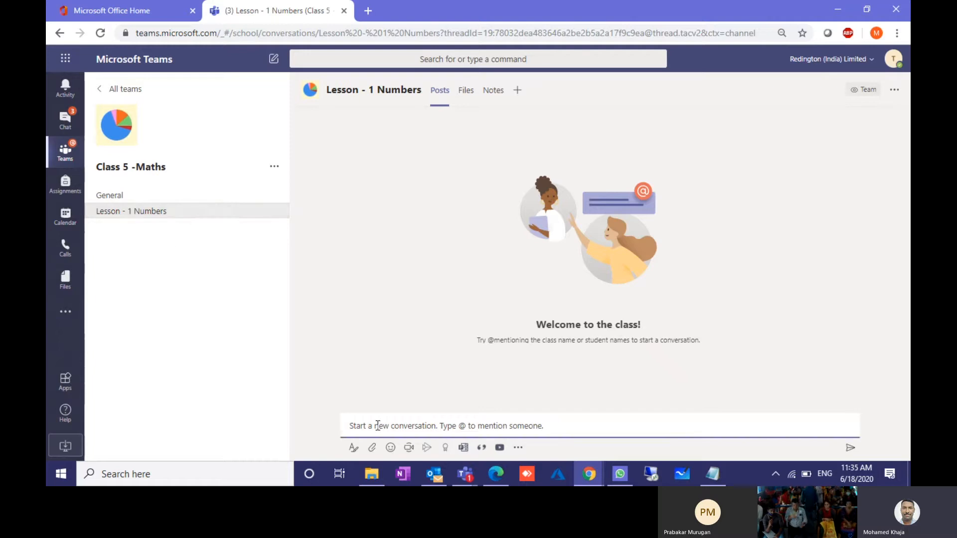
{"action": "type", "text": "Hey"}
{"action": "key", "text": "Return"}
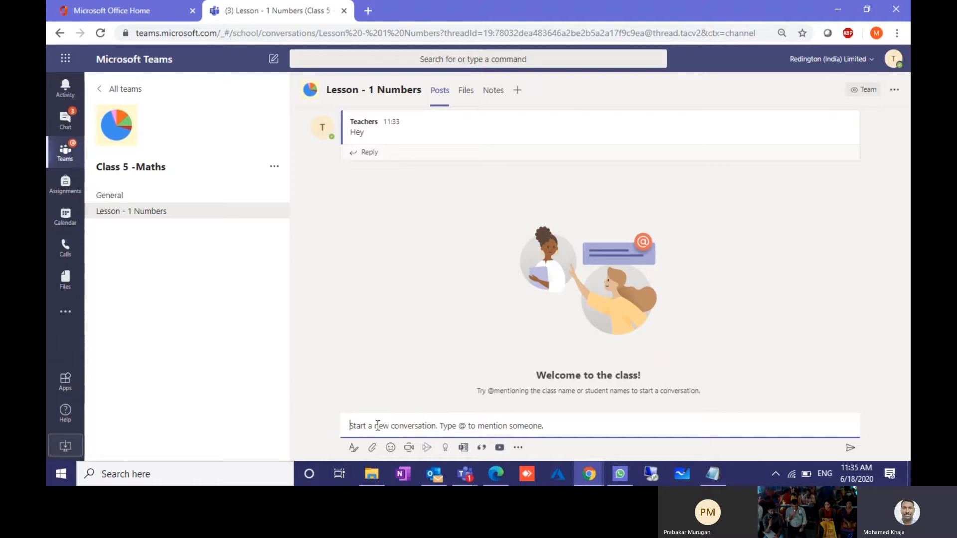
Step: Create a 'Lesson 2 - Addition' channel, correcting the misspelled 'Addtion' before adding it
{"action": "left_click", "coordinate": [274, 166]}
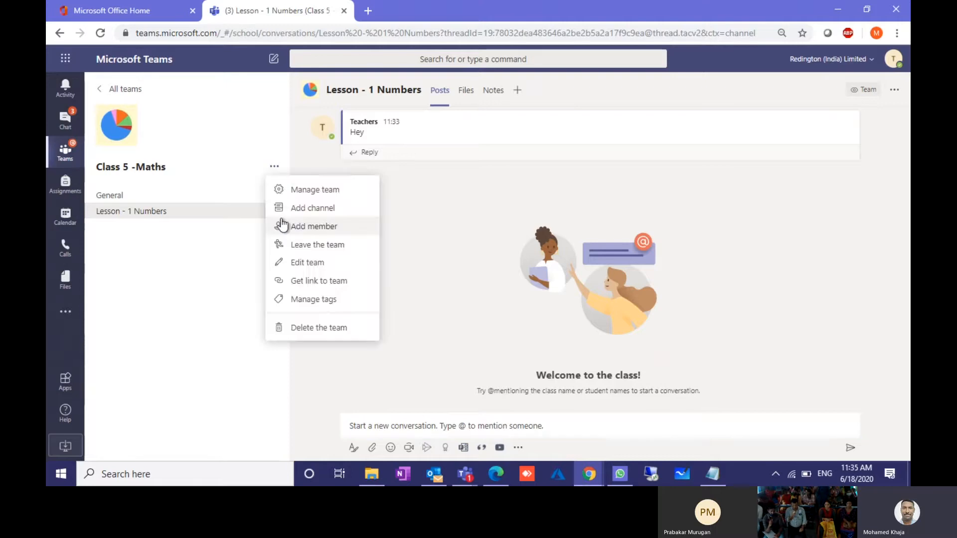
{"action": "left_click", "coordinate": [296, 210]}
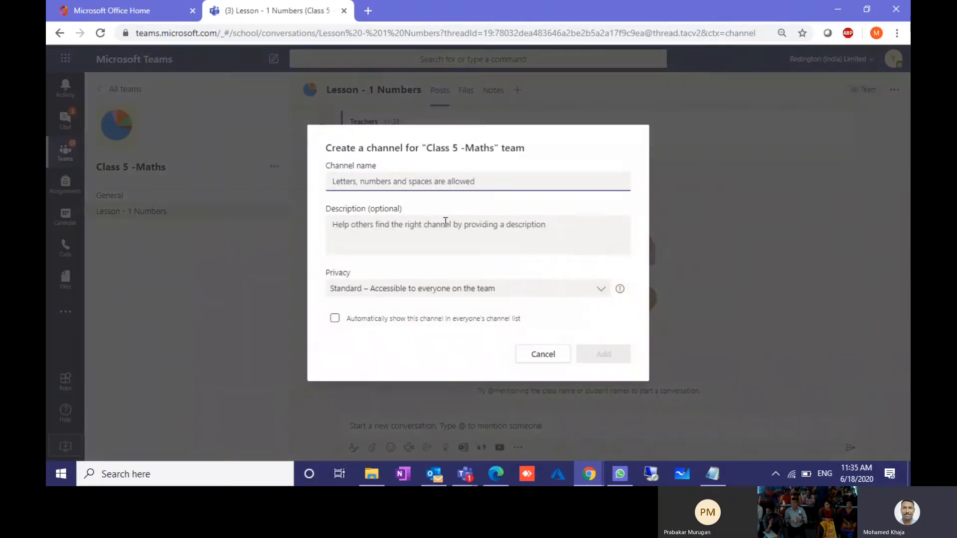
{"action": "type", "text": "Le"}
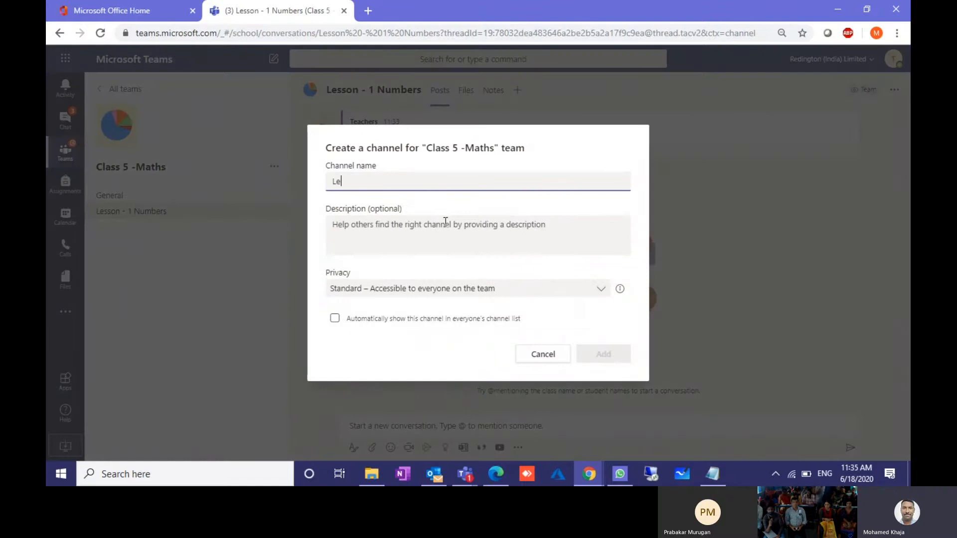
{"action": "type", "text": "sson 2 "}
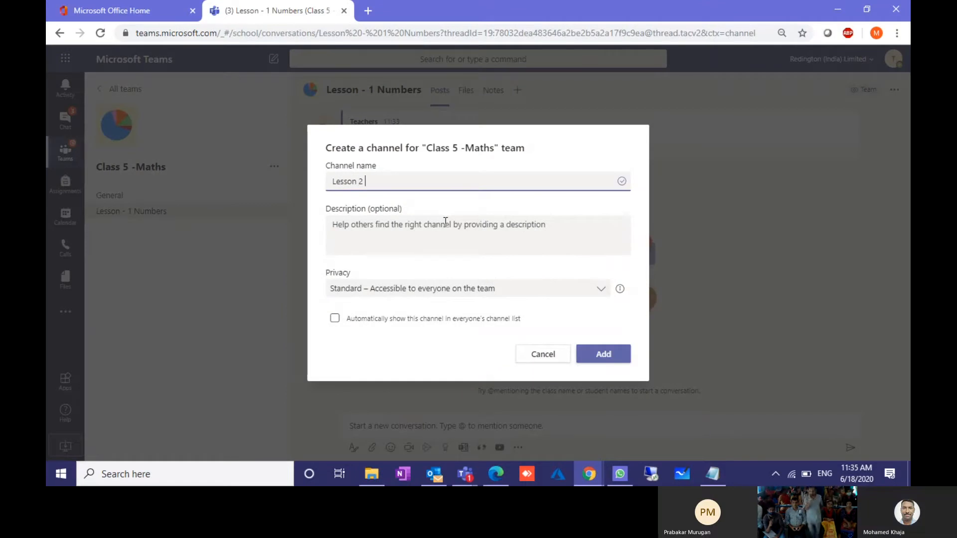
{"action": "type", "text": "-"}
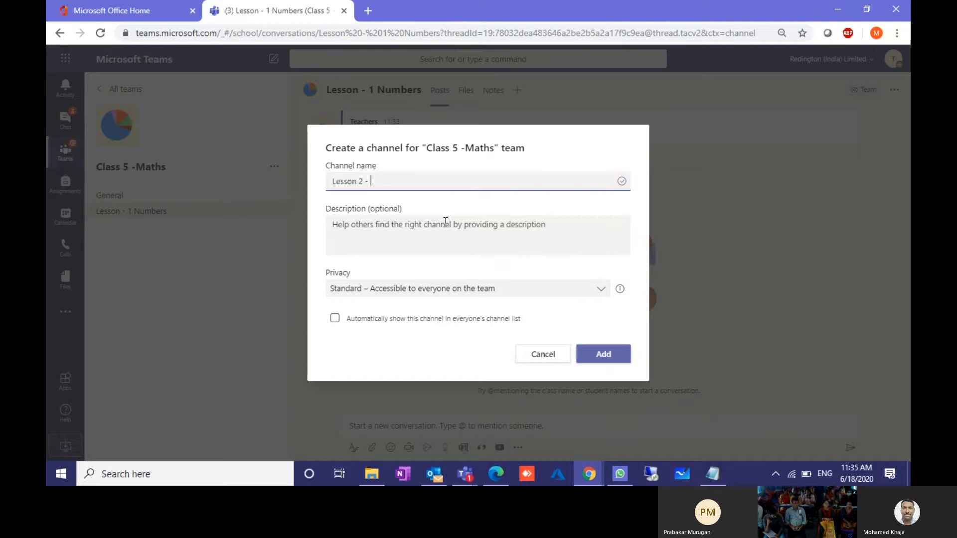
{"action": "type", "text": "Add"}
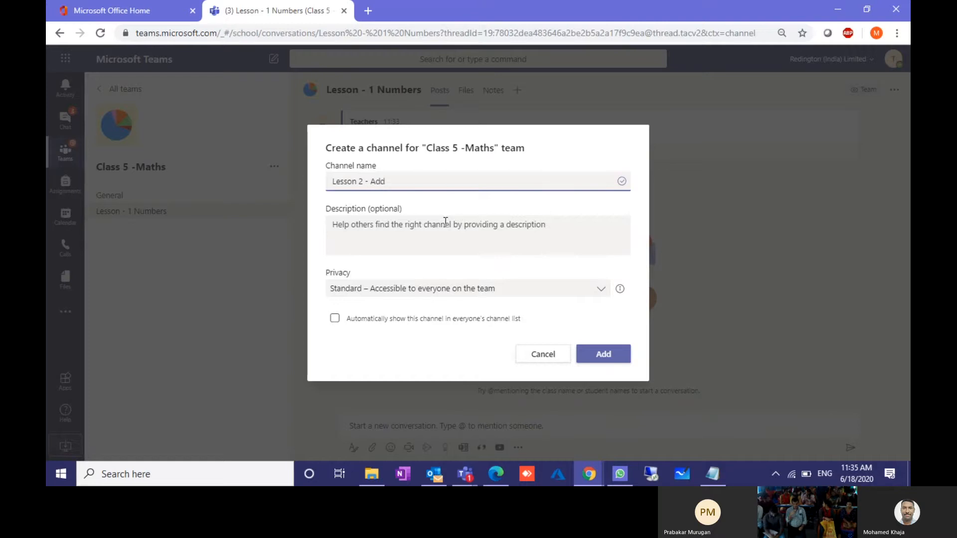
{"action": "type", "text": "tion"}
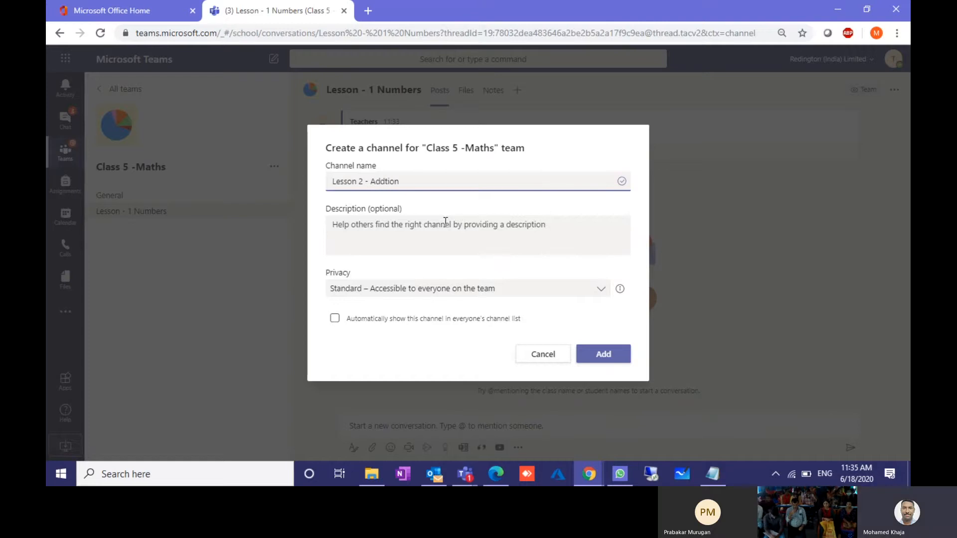
{"action": "right_click", "coordinate": [391, 183]}
{"action": "left_click", "coordinate": [421, 192]}
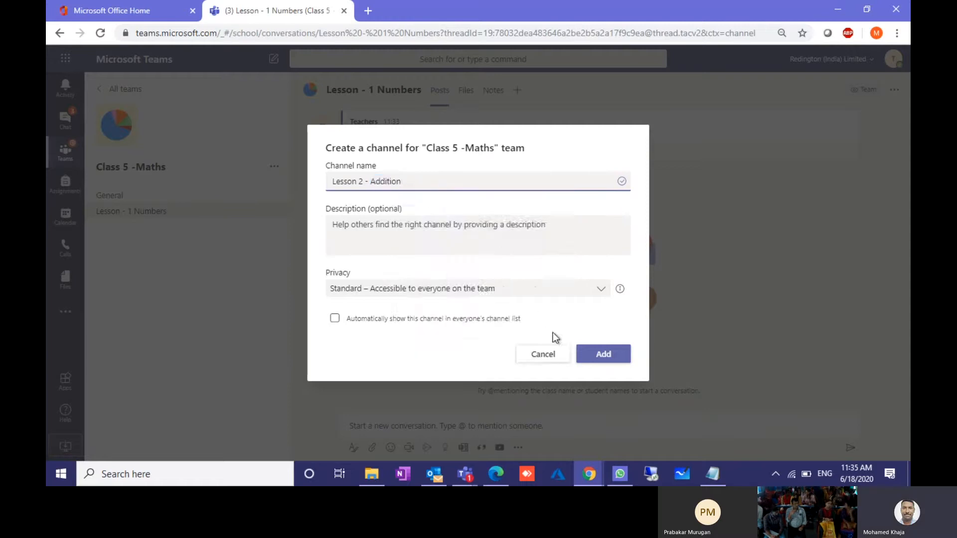
{"action": "left_click", "coordinate": [600, 356]}
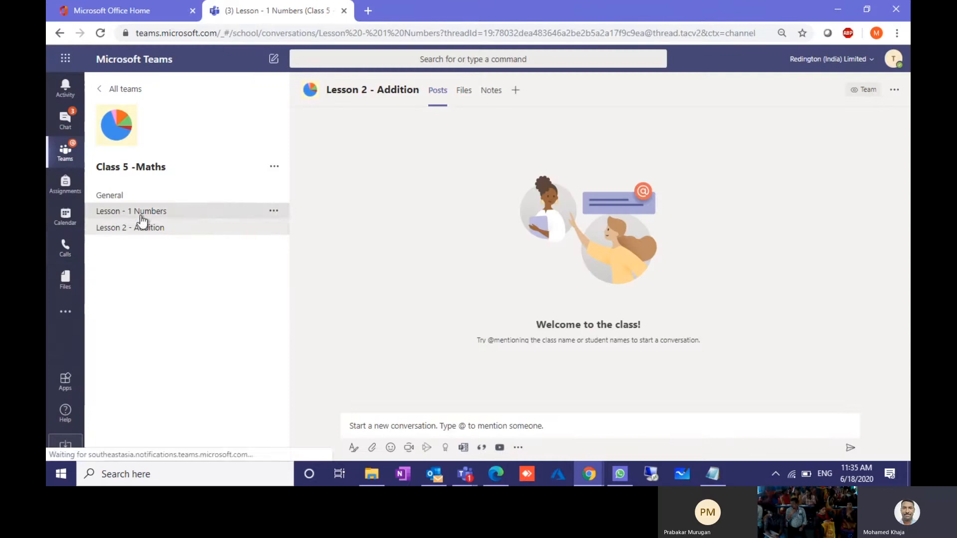
Step: Look through both lesson channels, then open the Notes tab of Lesson - 1 Numbers
{"action": "left_click", "coordinate": [141, 213]}
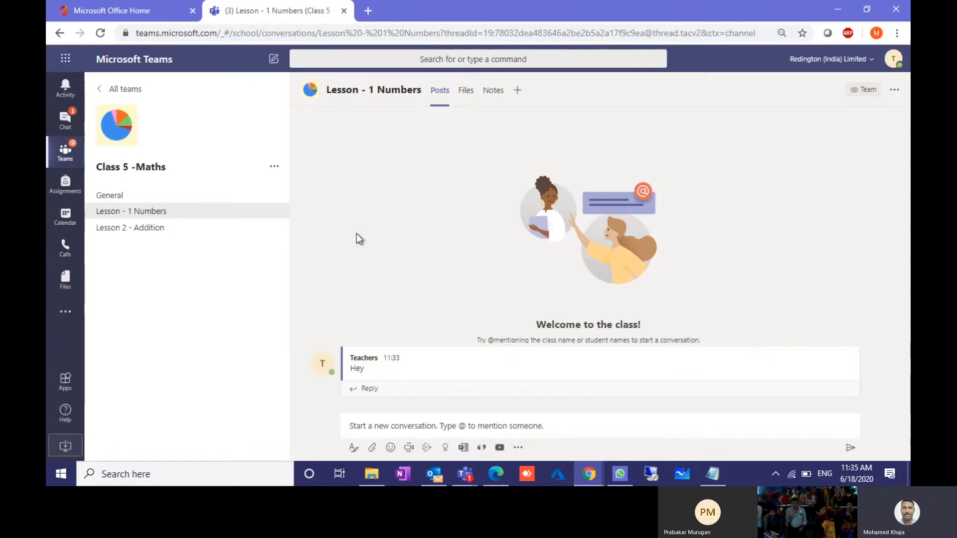
{"action": "left_click", "coordinate": [160, 231]}
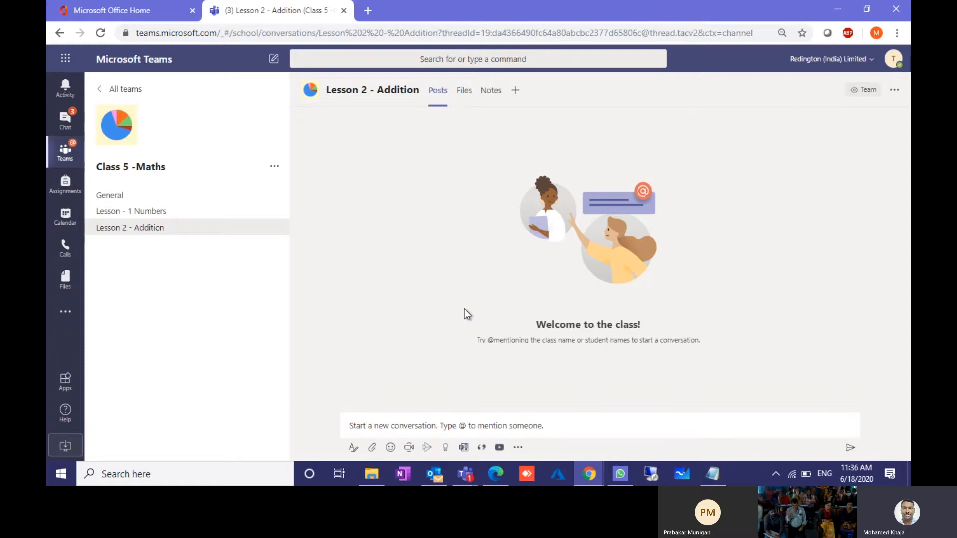
{"action": "left_click", "coordinate": [160, 214]}
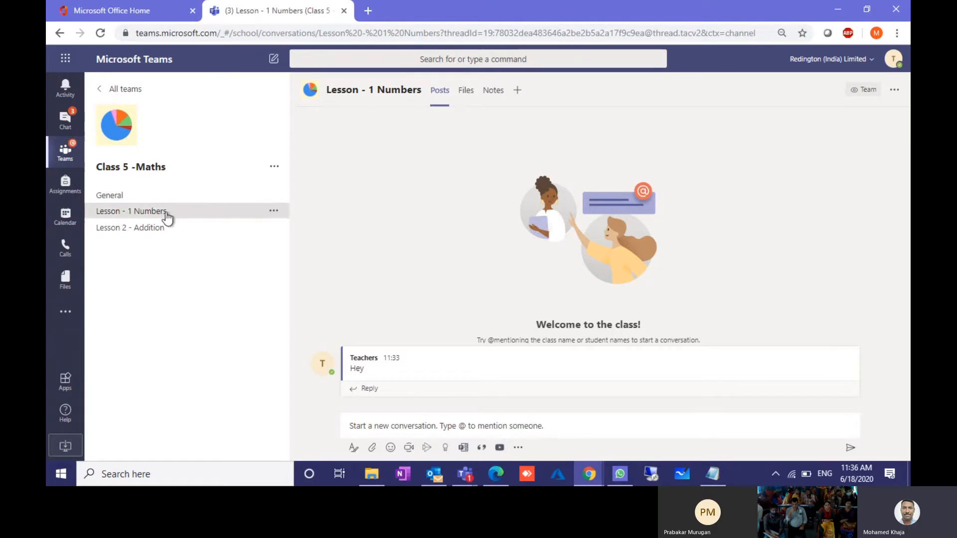
{"action": "left_click", "coordinate": [499, 94]}
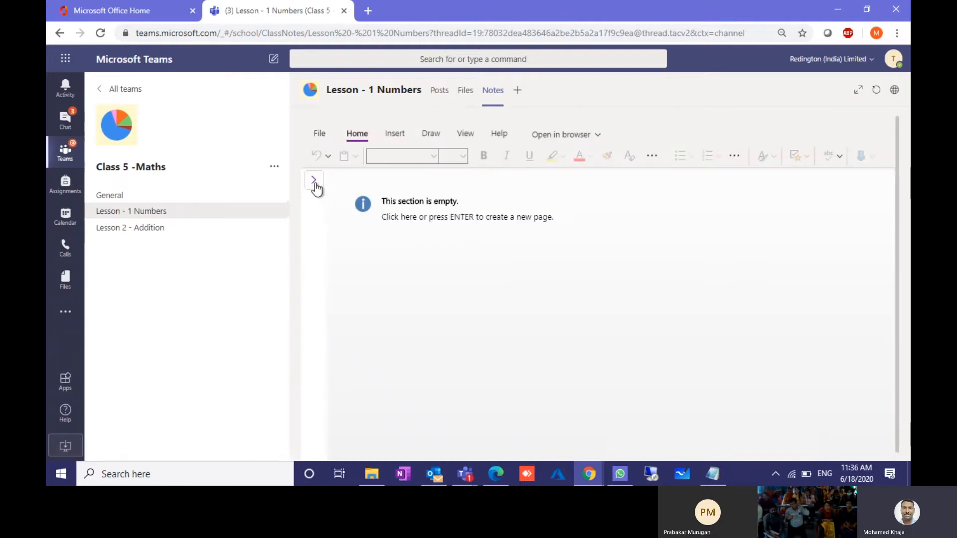
Step: Create a note page titled 'Numbers' in the empty section, then return to General
{"action": "left_click", "coordinate": [314, 181]}
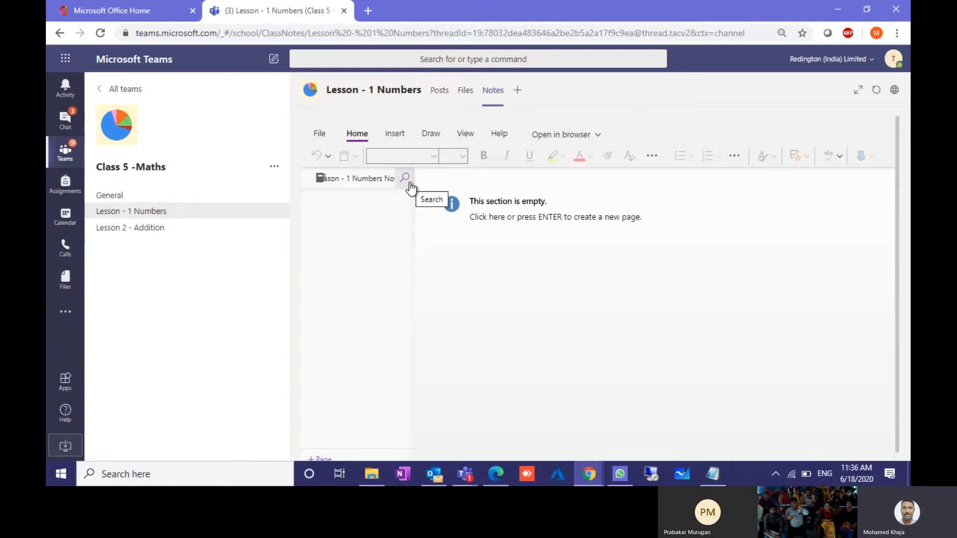
{"action": "left_click", "coordinate": [513, 240]}
{"action": "left_click", "coordinate": [468, 268]}
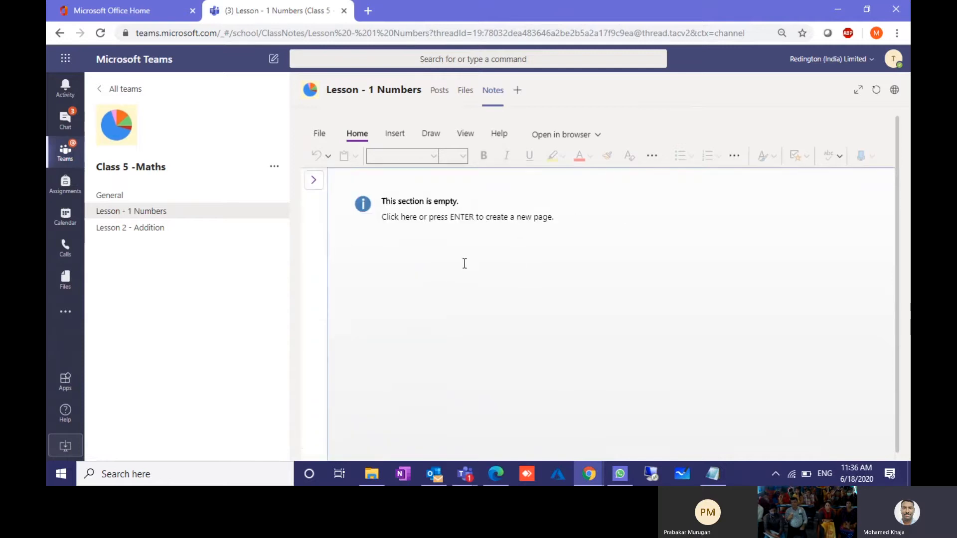
{"action": "left_click", "coordinate": [460, 271]}
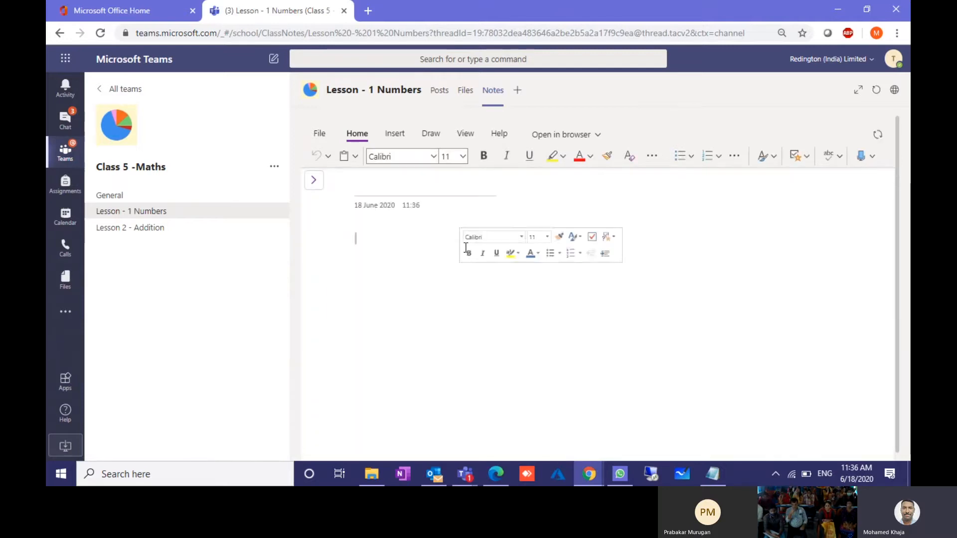
{"action": "type", "text": "Numbers"}
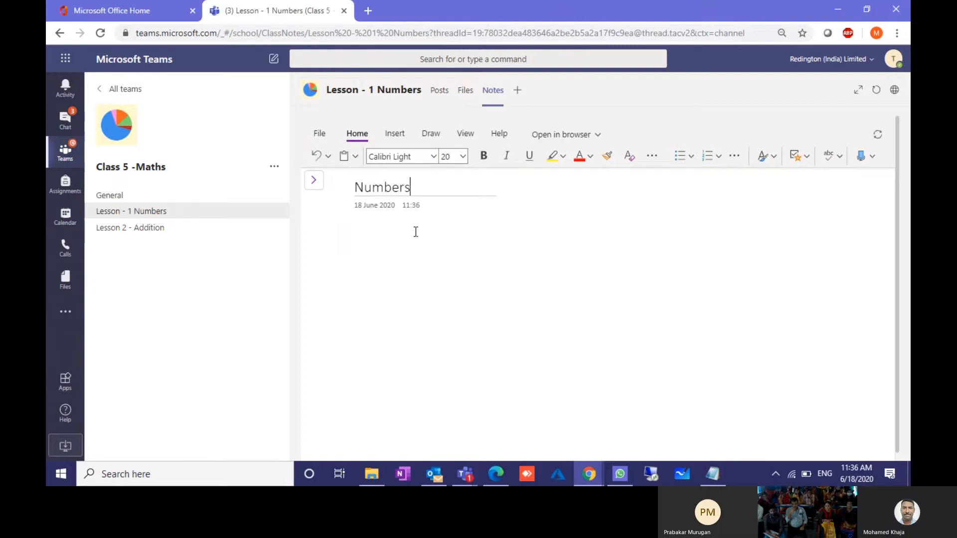
{"action": "key", "text": "Return"}
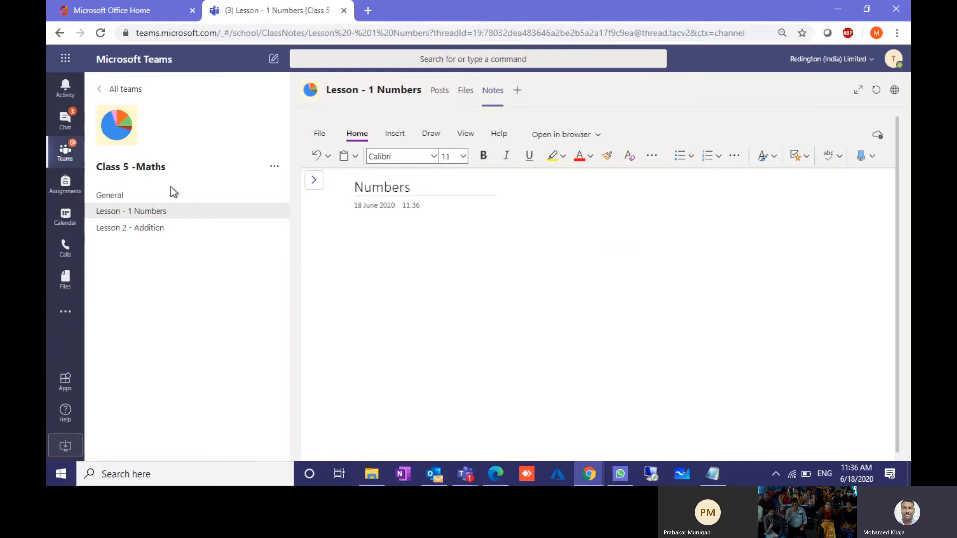
{"action": "left_click", "coordinate": [126, 196]}
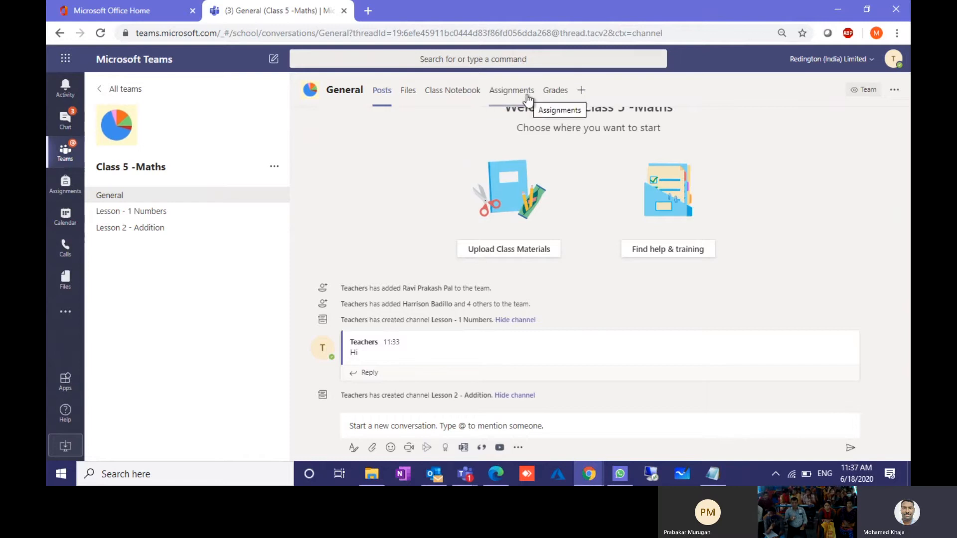
Step: Open the General channel's Files tab showing the Class Materials folder
{"action": "left_click", "coordinate": [412, 96]}
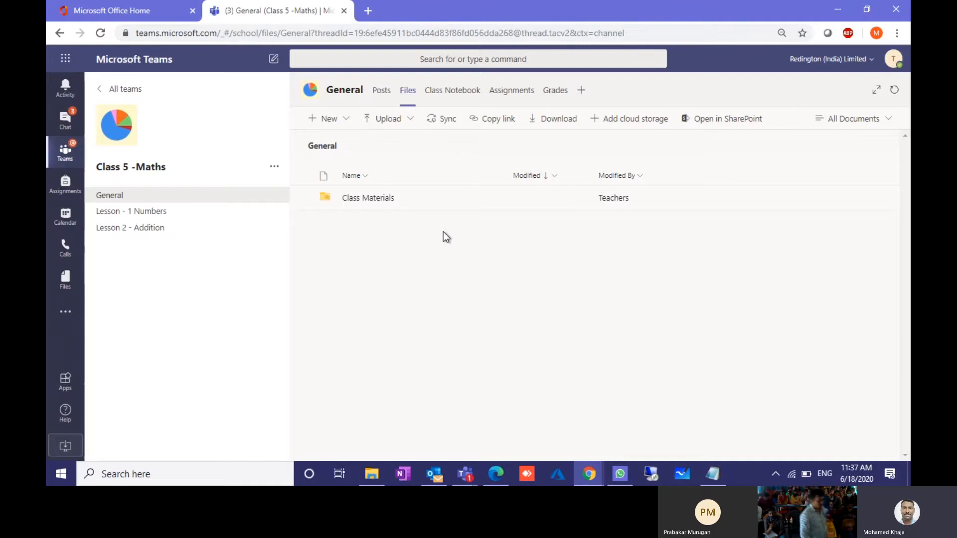
Step: Review the New file types, then the Upload menu's Files and Folder options
{"action": "left_click", "coordinate": [330, 121]}
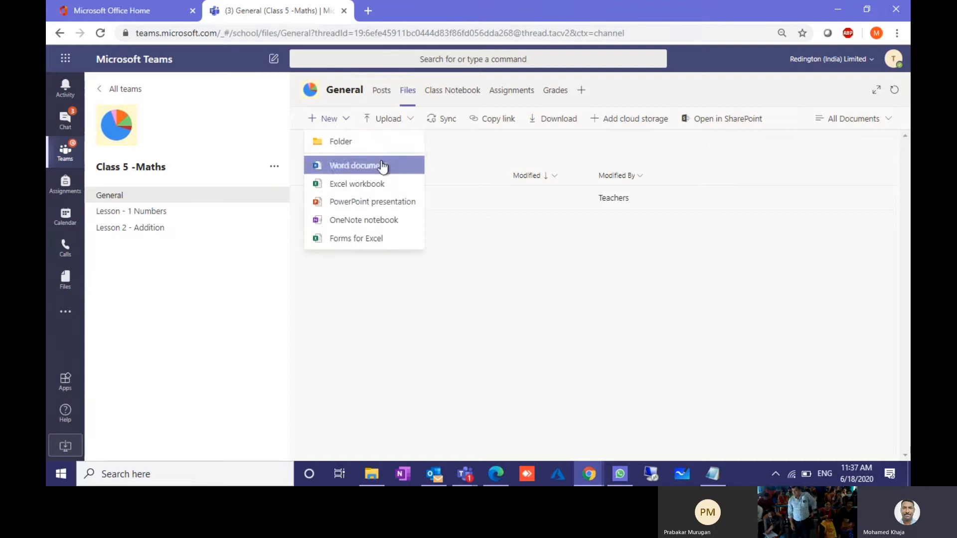
{"action": "left_click", "coordinate": [389, 124]}
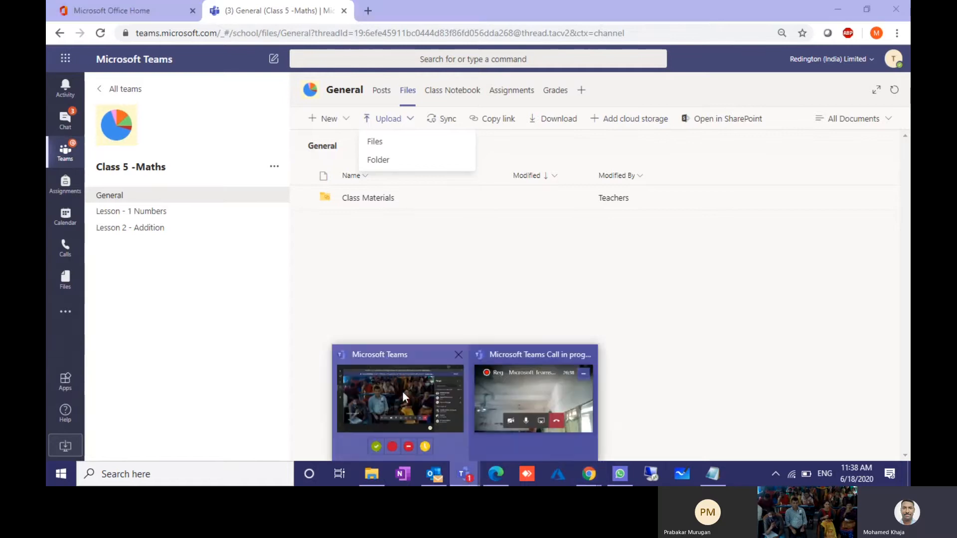
Step: Return to the recorded class meeting window via the Teams taskbar preview
{"action": "left_click", "coordinate": [372, 381]}
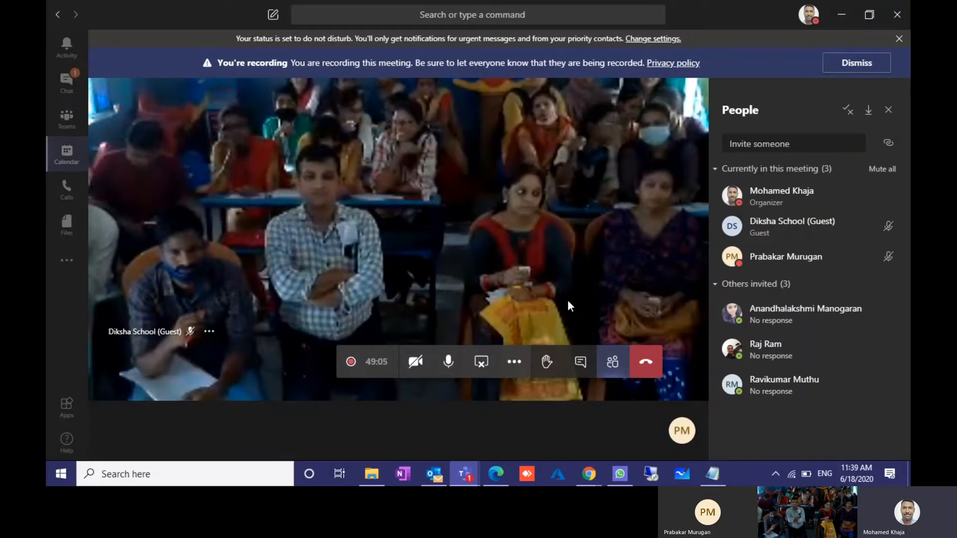
Step: In the student's incognito browser window, open Class 5 -Maths and view the General channel's files
{"action": "left_click", "coordinate": [586, 476]}
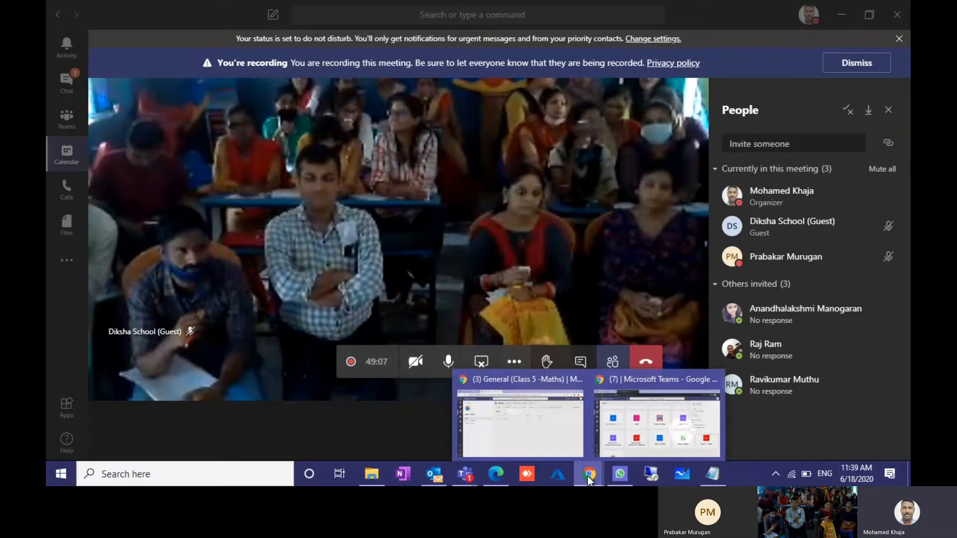
{"action": "left_click", "coordinate": [616, 425]}
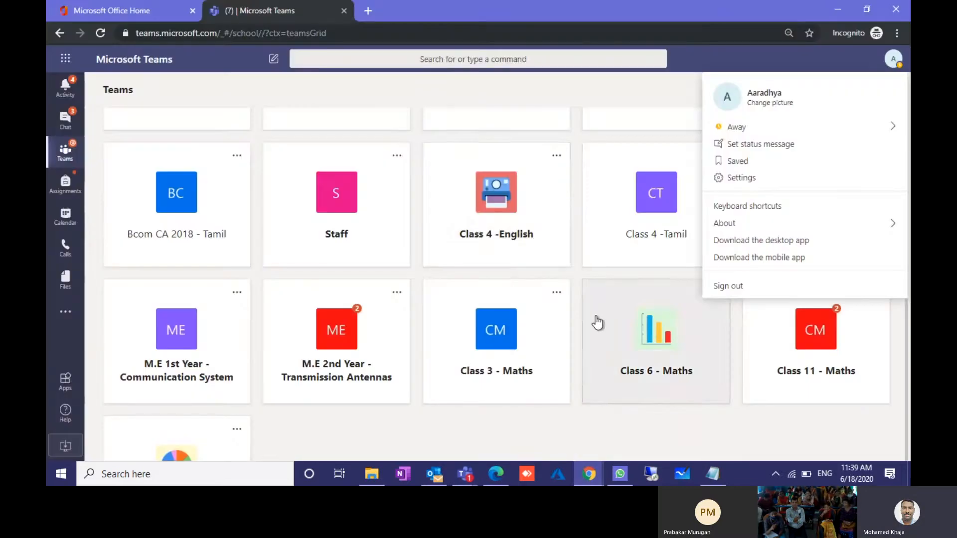
{"action": "scroll", "coordinate": [352, 270], "scroll_direction": "down", "scroll_amount": 3}
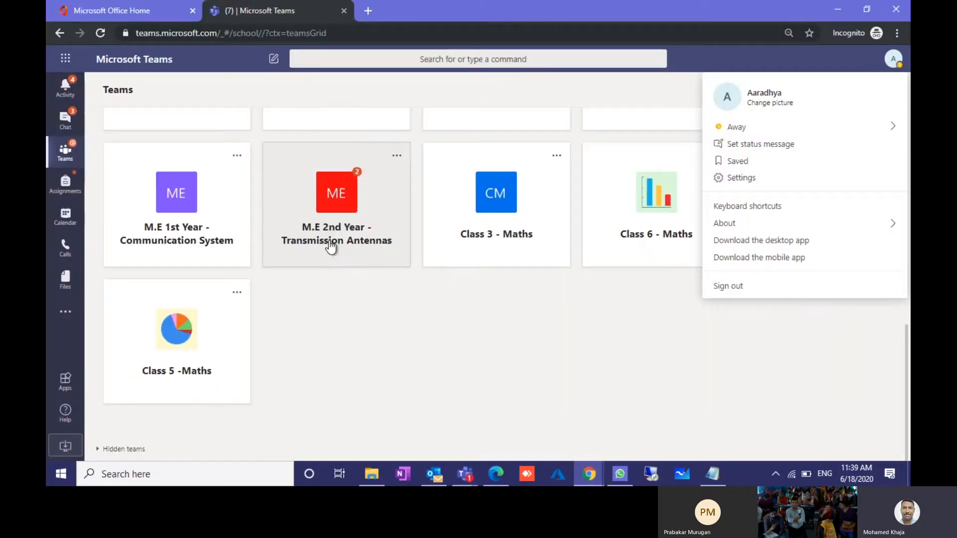
{"action": "left_click", "coordinate": [183, 327]}
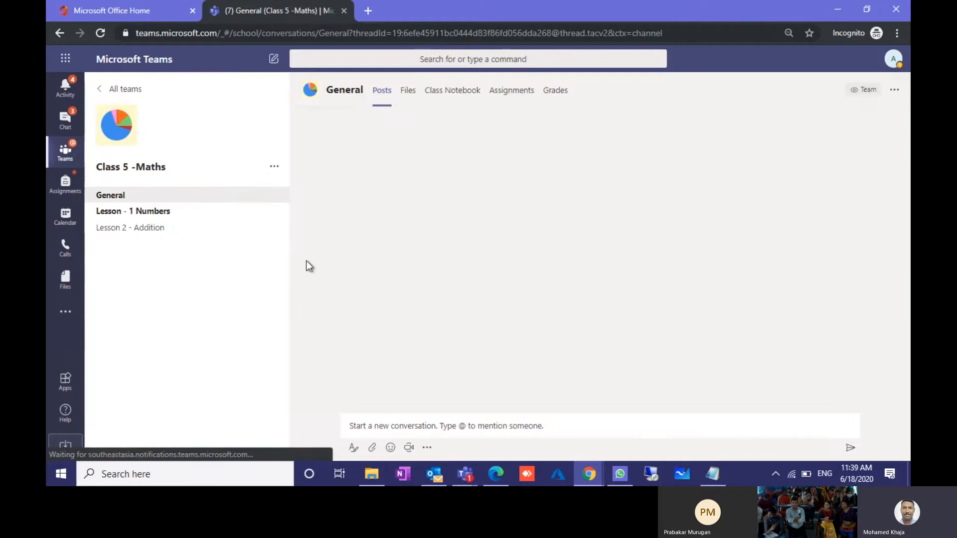
{"action": "left_click", "coordinate": [405, 98]}
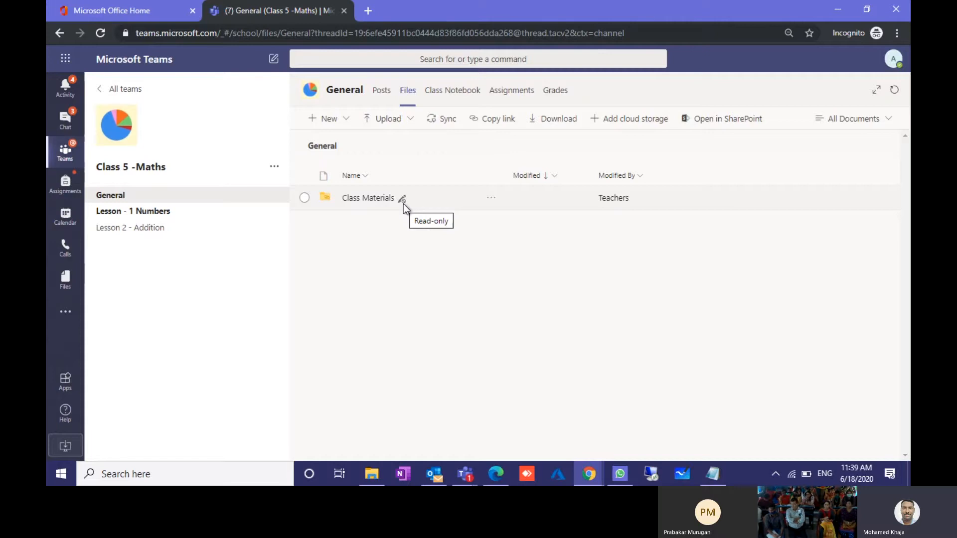
Step: Check the Teams meeting window, then return to the teacher's browser and open the Class Notebook tab
{"action": "left_click", "coordinate": [465, 474]}
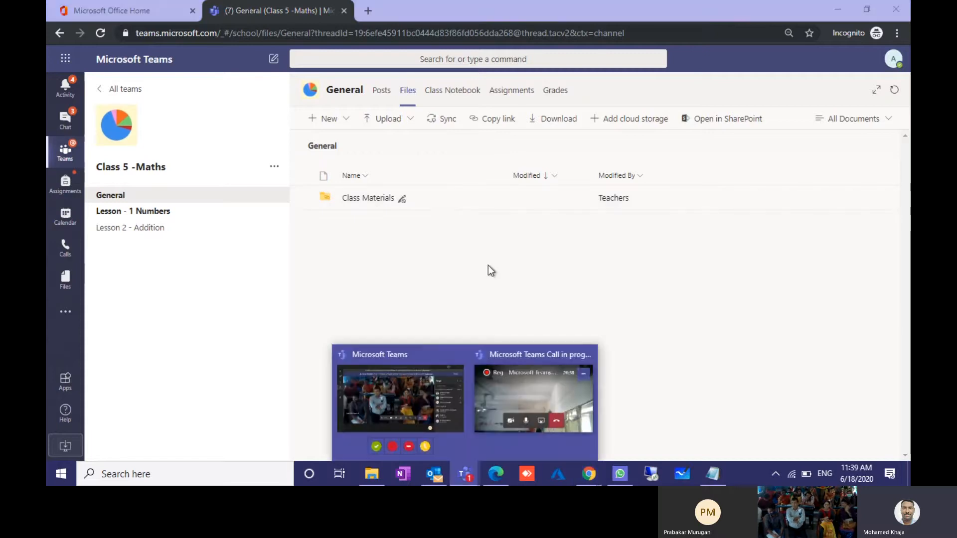
{"action": "left_click", "coordinate": [406, 409]}
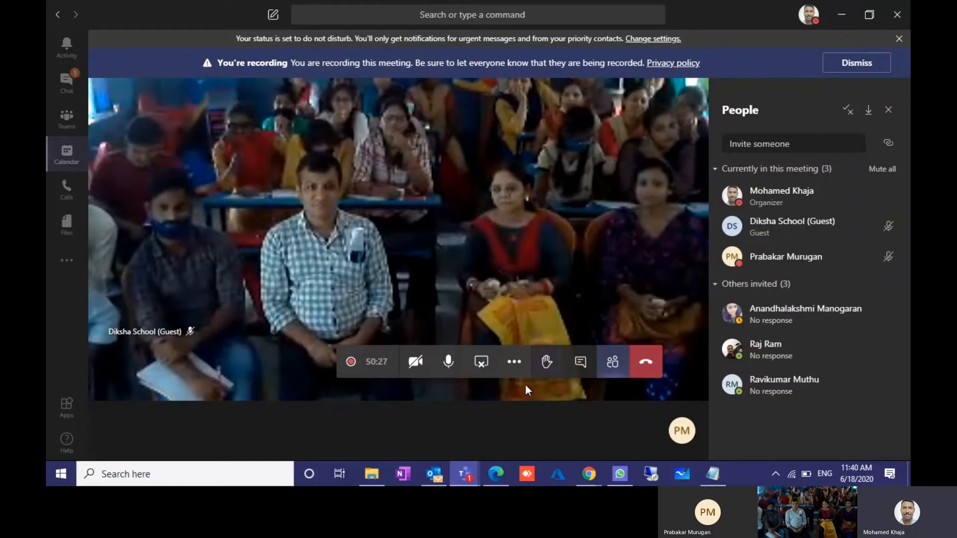
{"action": "left_click", "coordinate": [583, 478]}
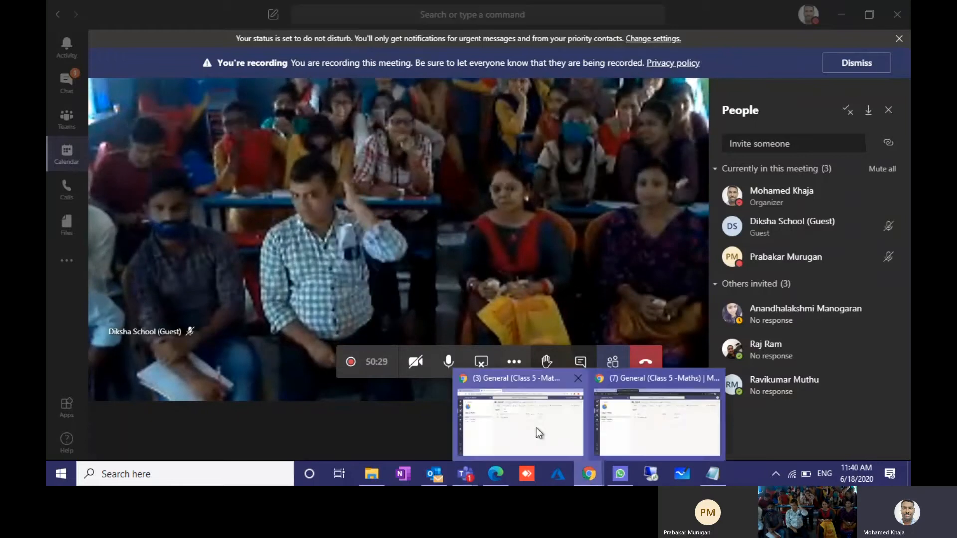
{"action": "left_click", "coordinate": [531, 424]}
{"action": "left_click", "coordinate": [450, 88]}
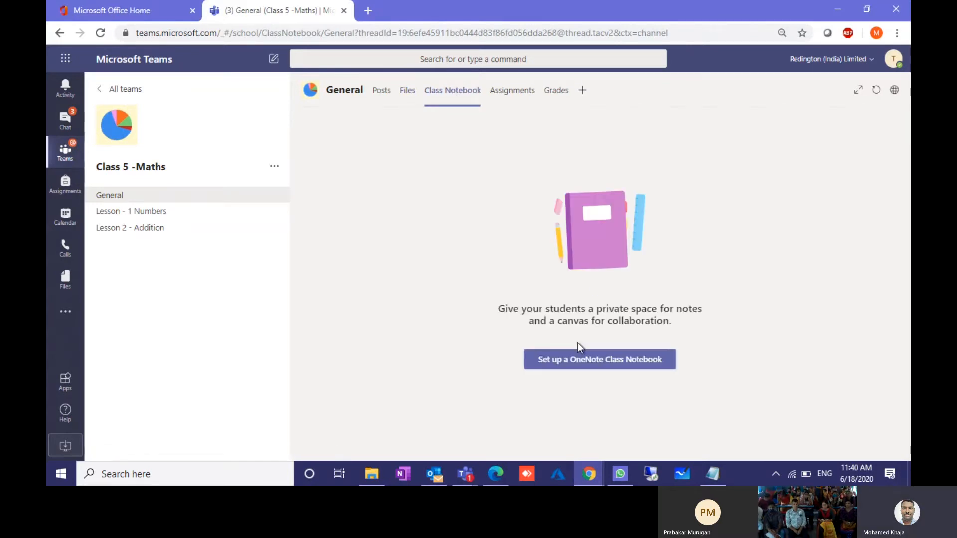
Step: Start a Blank Notebook class notebook setup, then go back to the list of all teams
{"action": "left_click", "coordinate": [590, 360]}
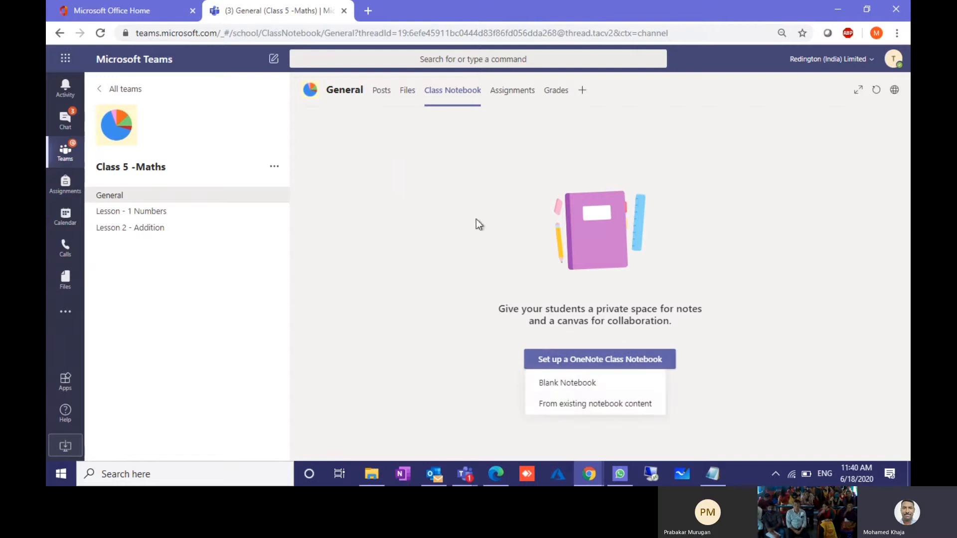
{"action": "left_click", "coordinate": [590, 385]}
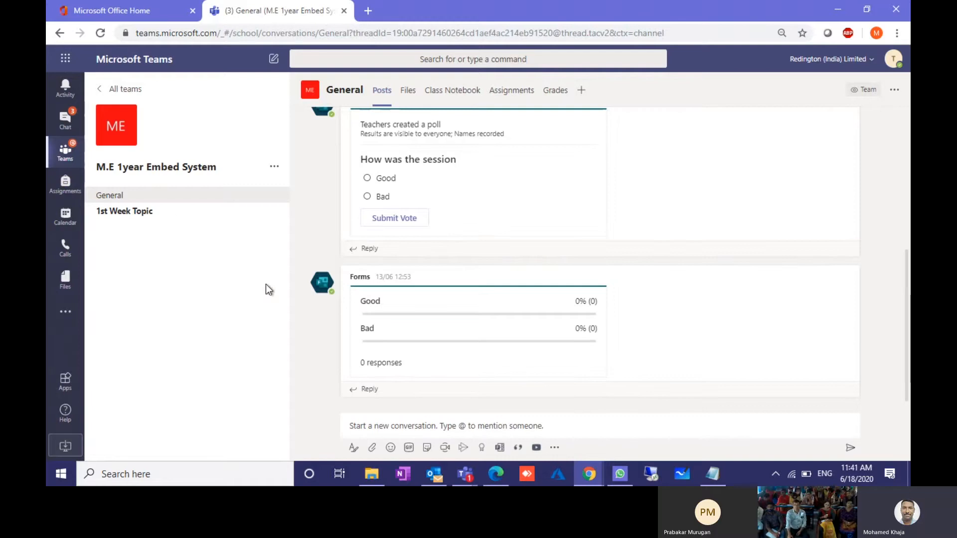
{"action": "left_click", "coordinate": [64, 150]}
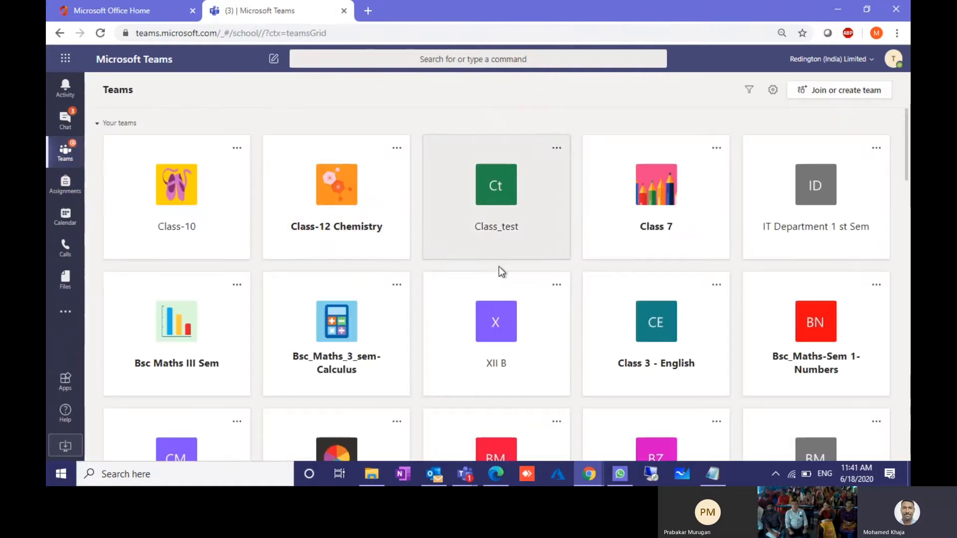
{"action": "scroll", "coordinate": [538, 353], "scroll_direction": "down", "scroll_amount": 7}
{"action": "scroll", "coordinate": [537, 353], "scroll_direction": "down", "scroll_amount": 5}
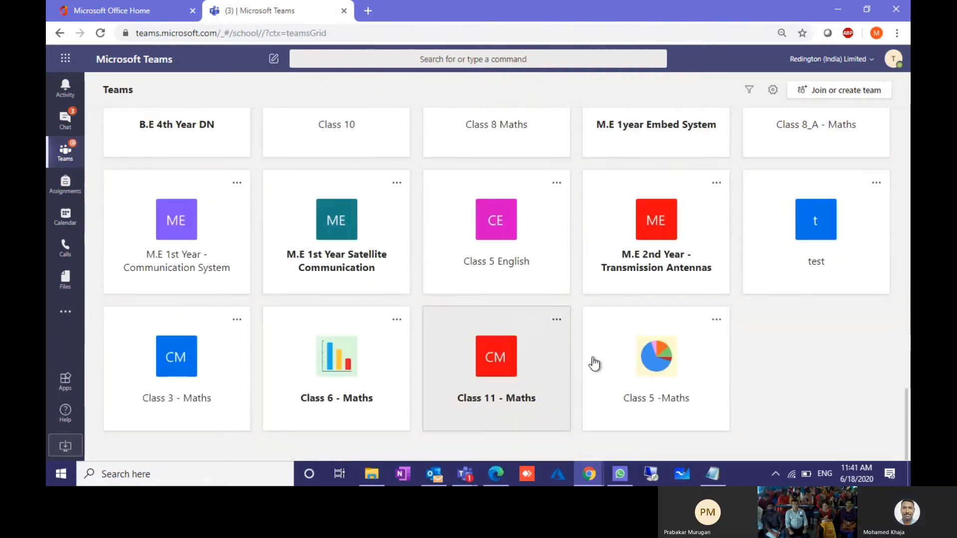
Step: Reopen Class 5 -Maths' Class Notebook, choose Blank Notebook again, and continue past the overview
{"action": "left_click", "coordinate": [592, 310]}
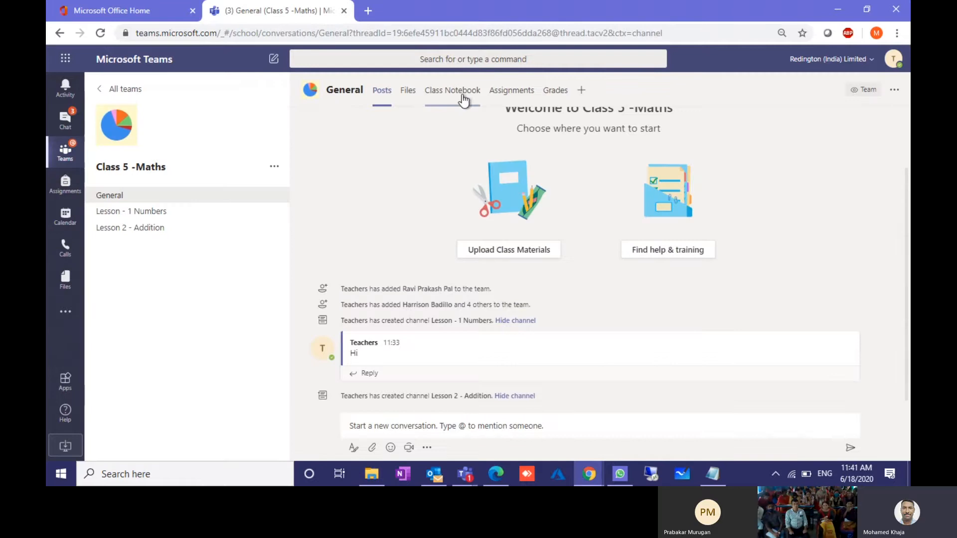
{"action": "left_click", "coordinate": [455, 90]}
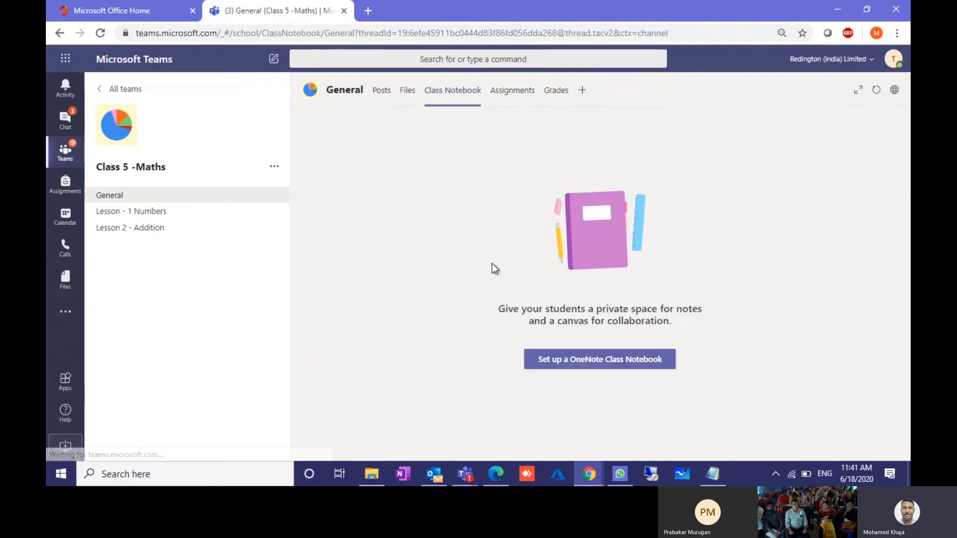
{"action": "left_click", "coordinate": [577, 363]}
{"action": "left_click", "coordinate": [573, 382]}
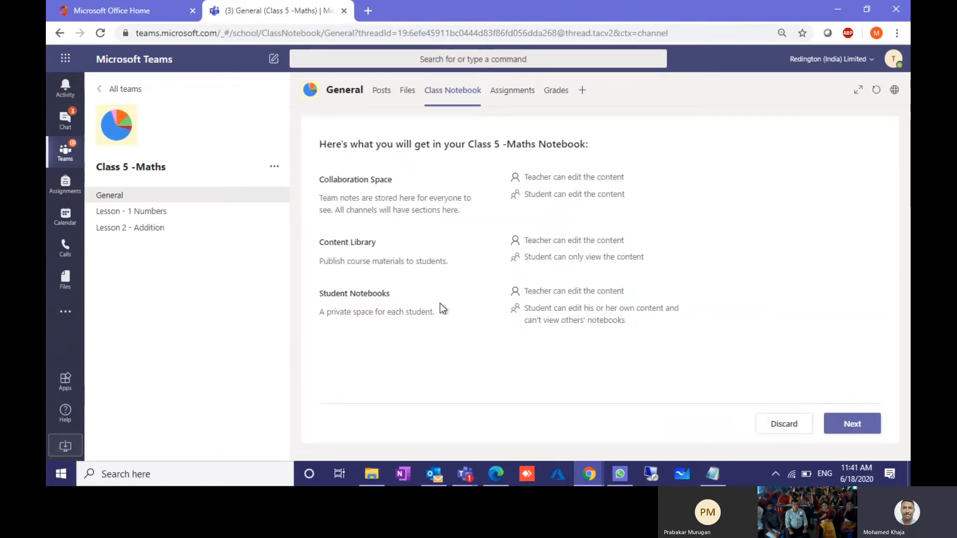
{"action": "left_click", "coordinate": [857, 424]}
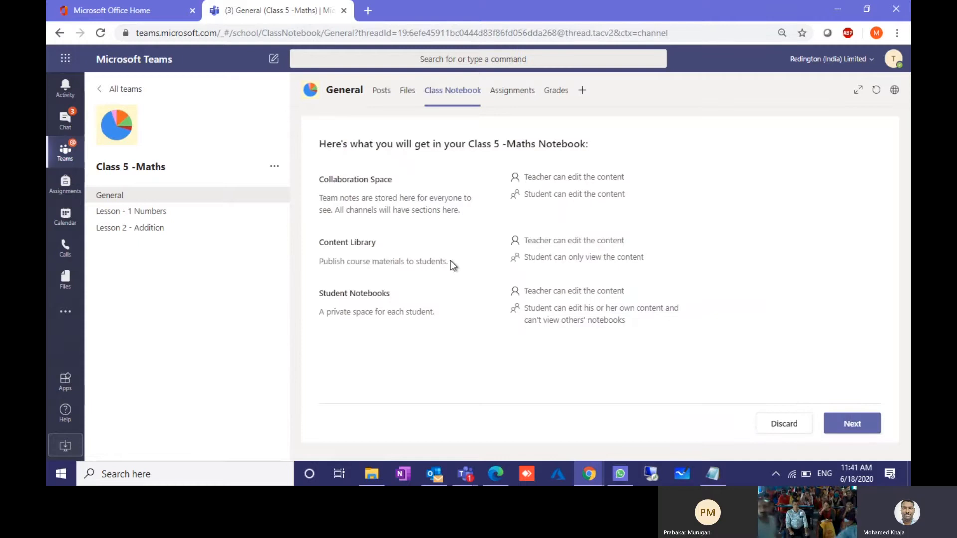
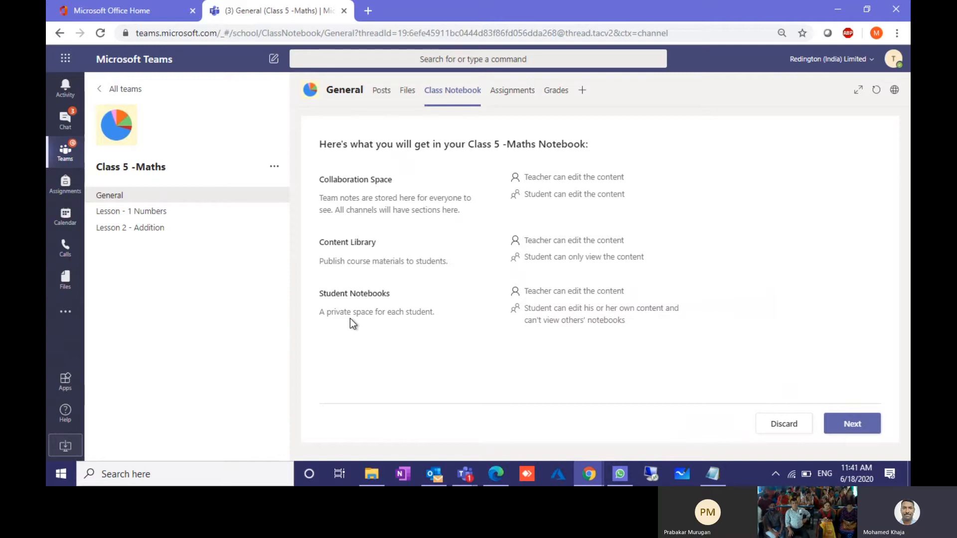
Step: Add a Maths student section, remove Handouts, and create the class notebook
{"action": "left_click", "coordinate": [842, 426]}
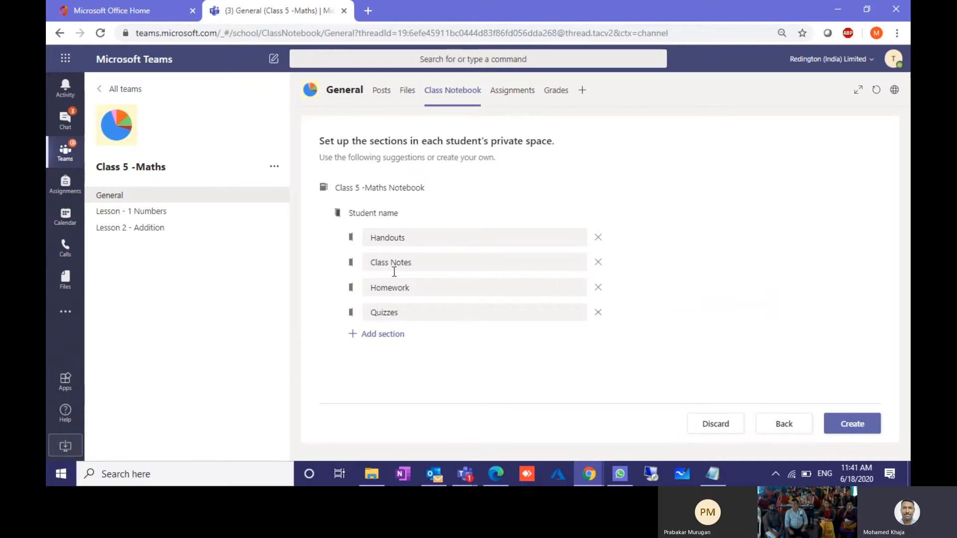
{"action": "left_click", "coordinate": [387, 337]}
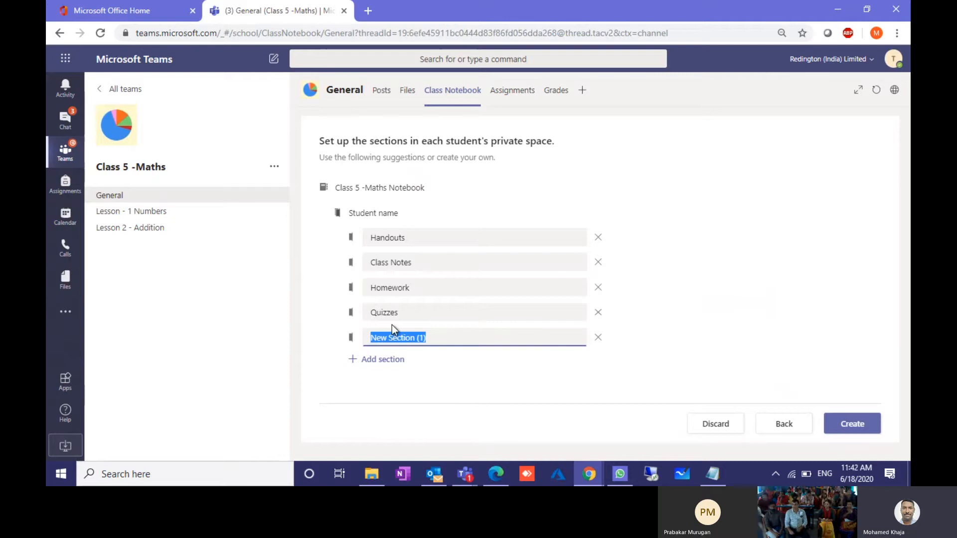
{"action": "type", "text": "Maths"}
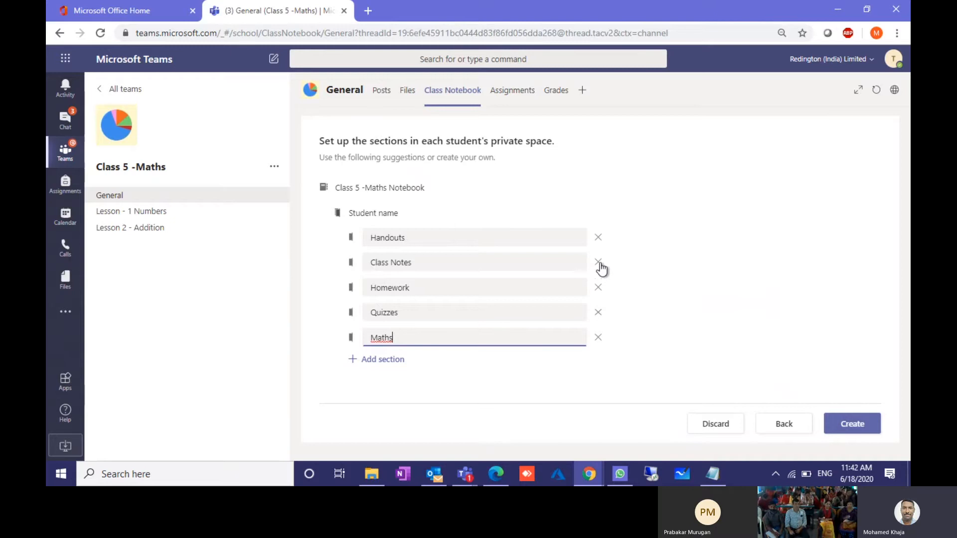
{"action": "left_click", "coordinate": [599, 238]}
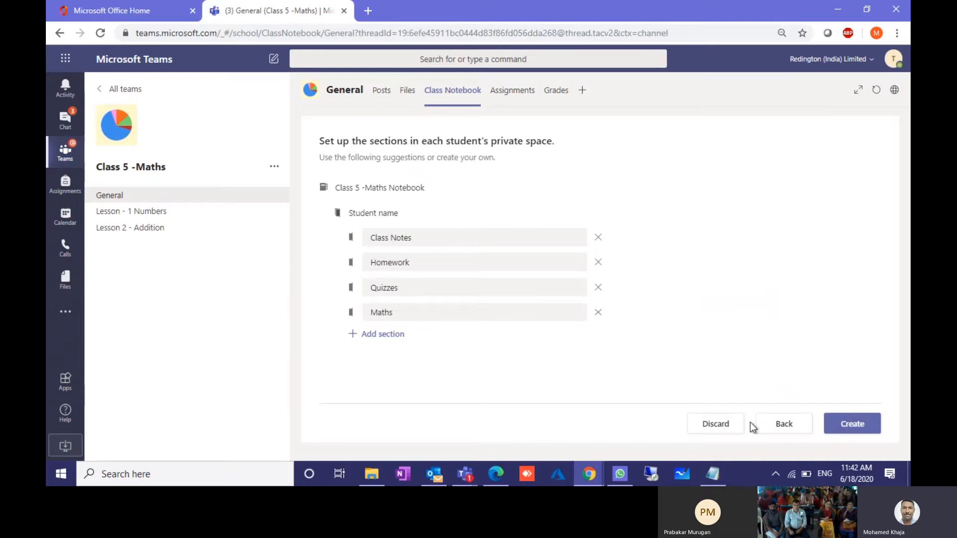
{"action": "left_click", "coordinate": [862, 421]}
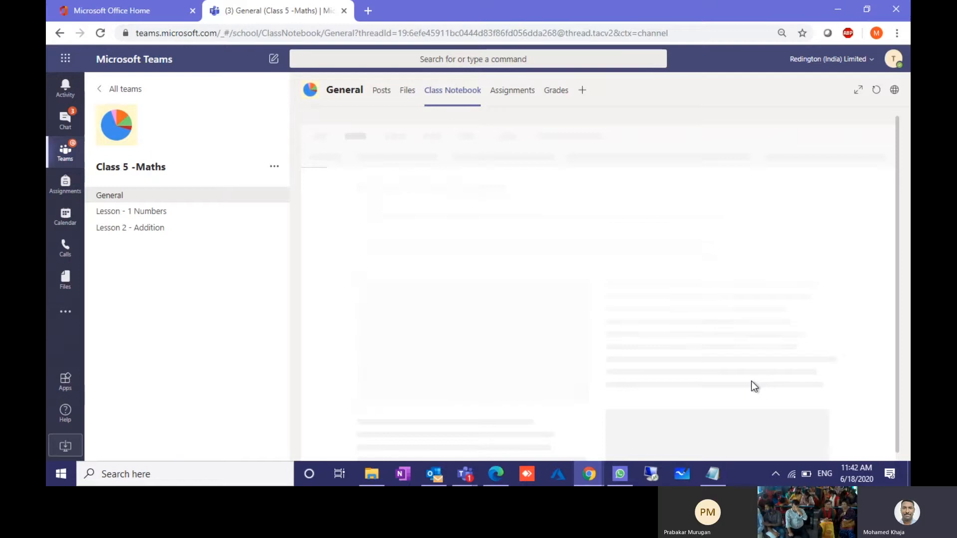
Step: Bring the meeting call window forward, then return to the teacher's Class Notebook window
{"action": "mouse_move", "coordinate": [472, 481]}
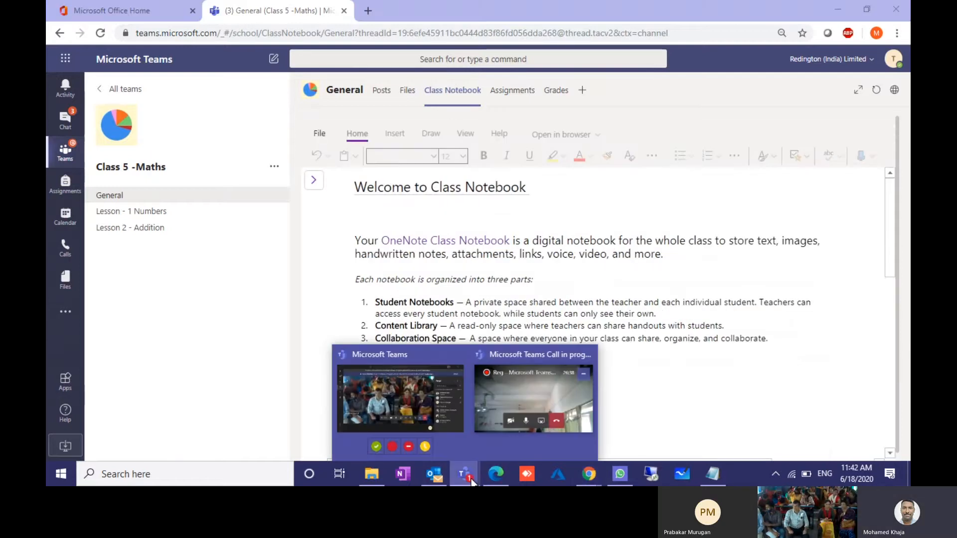
{"action": "left_click", "coordinate": [414, 418]}
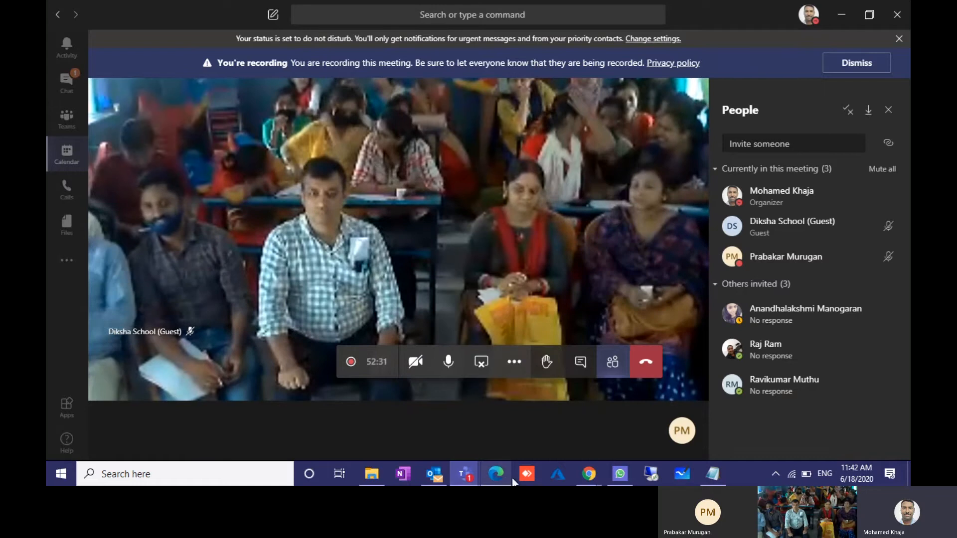
{"action": "mouse_move", "coordinate": [588, 482]}
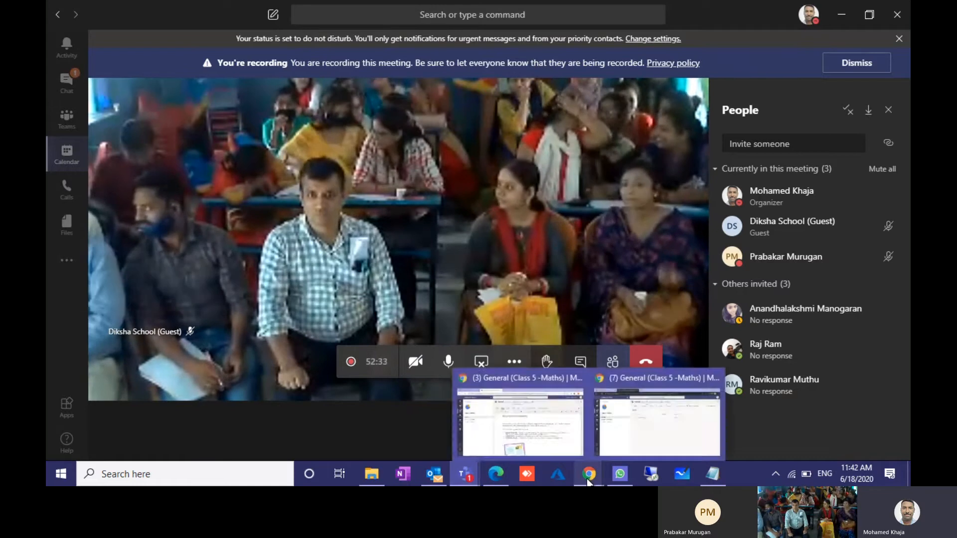
{"action": "left_click", "coordinate": [531, 416]}
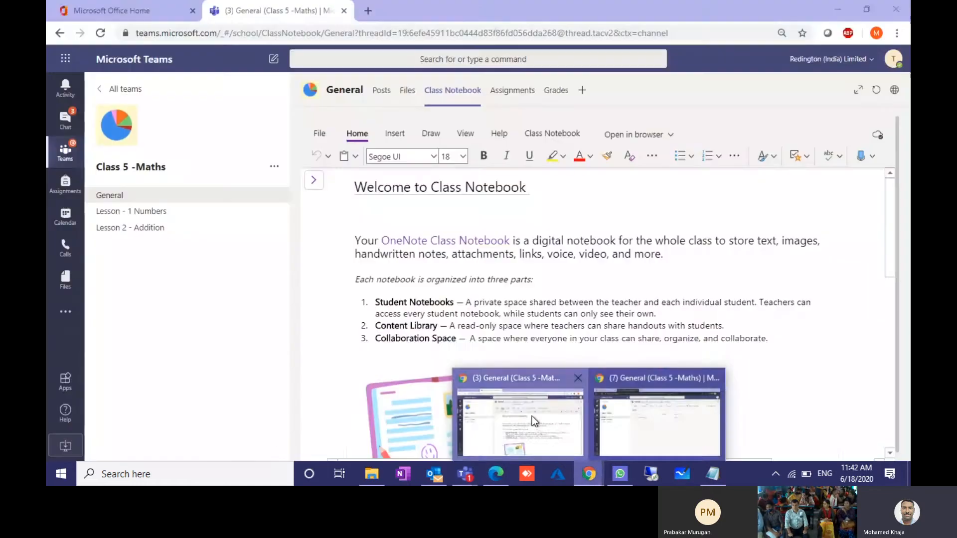
Step: Open a student's Homework section from the notebook navigation, then switch to the second Teams window
{"action": "left_click", "coordinate": [314, 180]}
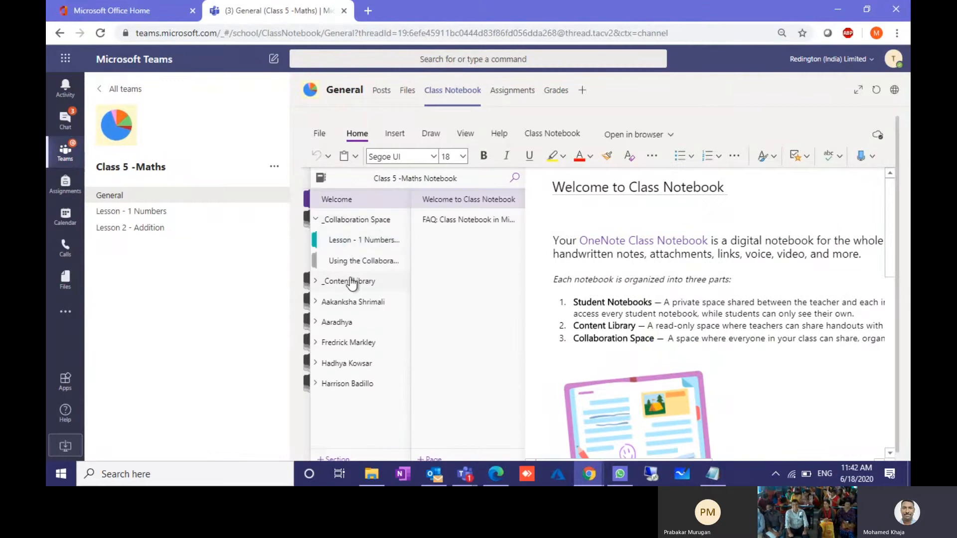
{"action": "left_click", "coordinate": [350, 280]}
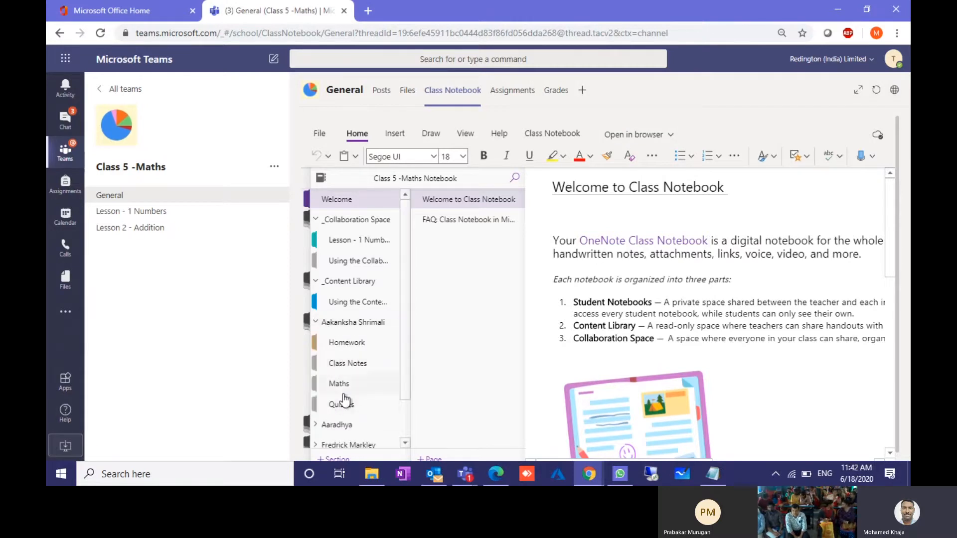
{"action": "left_click", "coordinate": [345, 344]}
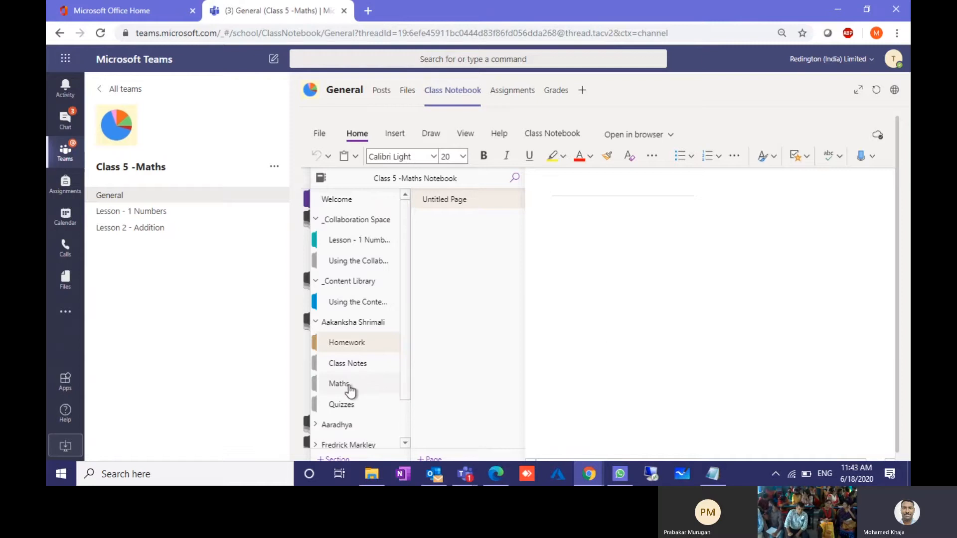
{"action": "scroll", "coordinate": [346, 387], "scroll_direction": "down", "scroll_amount": 1}
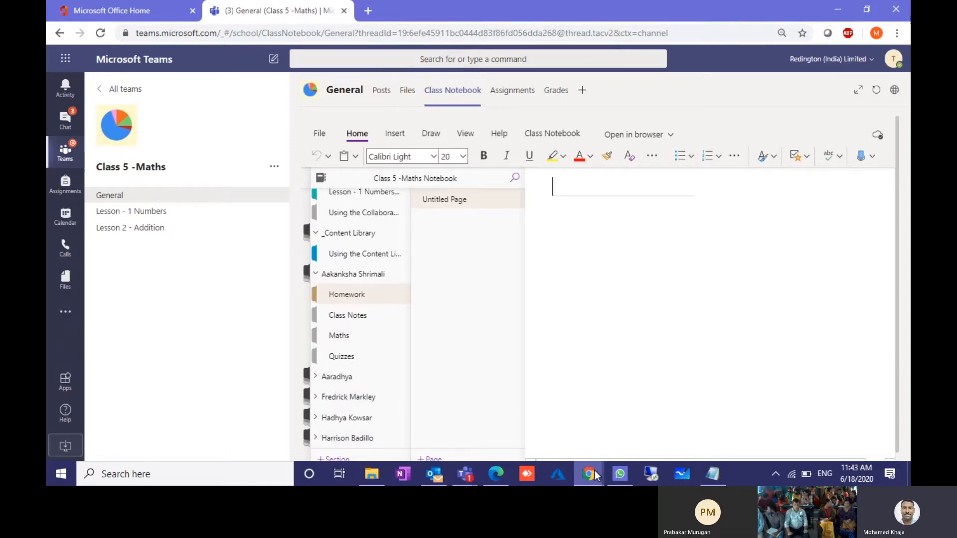
{"action": "mouse_move", "coordinate": [589, 472]}
{"action": "left_click", "coordinate": [646, 420]}
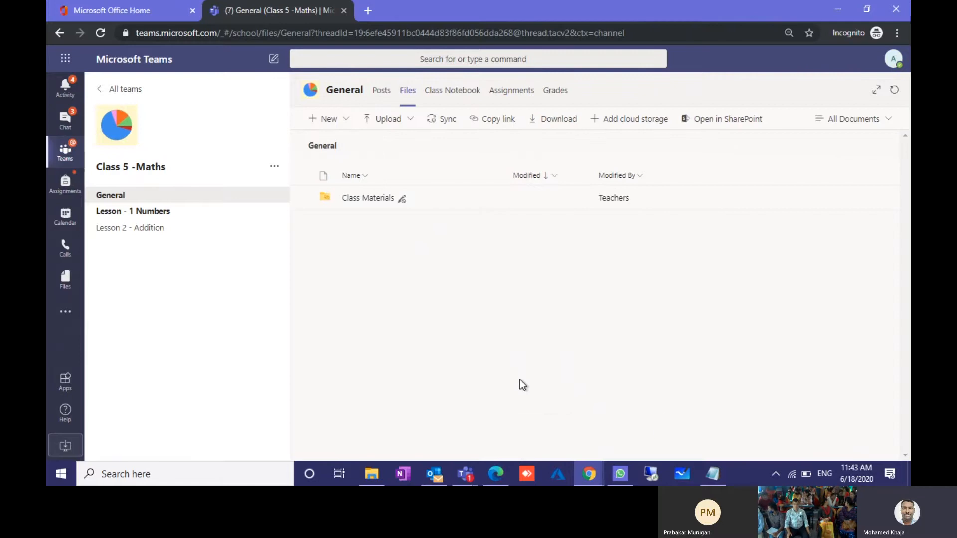
Step: In the student-side window, expand the student's notebook section group to check its sections, then switch back
{"action": "left_click", "coordinate": [448, 92]}
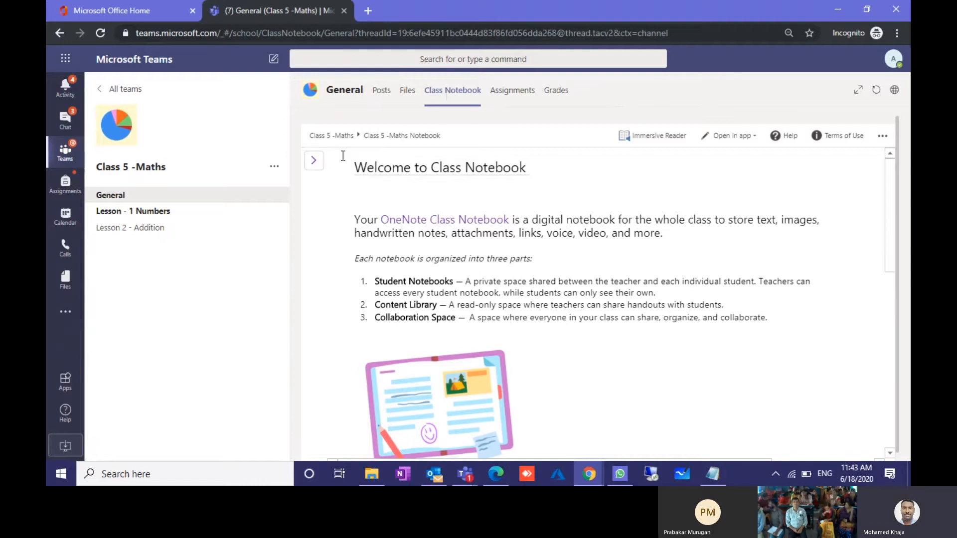
{"action": "left_click", "coordinate": [313, 160]}
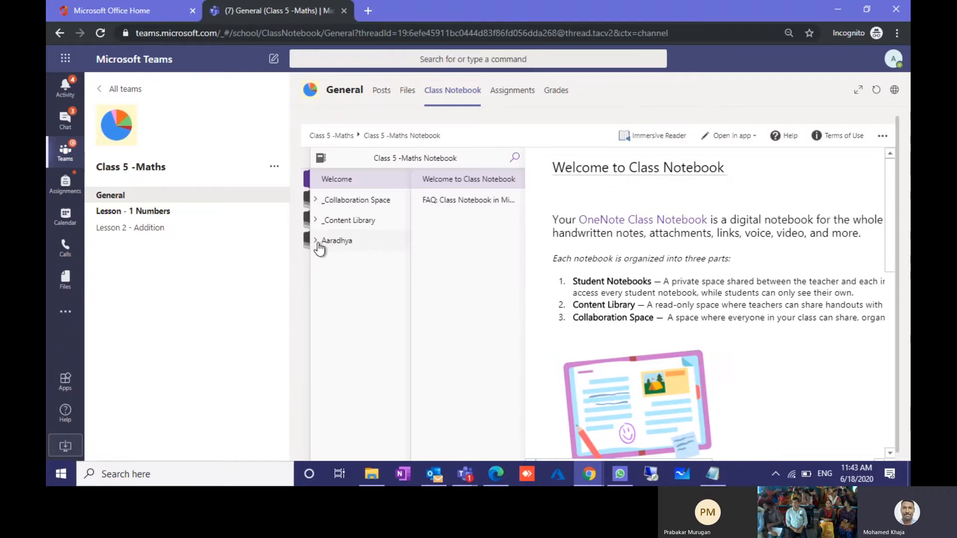
{"action": "left_click", "coordinate": [333, 243]}
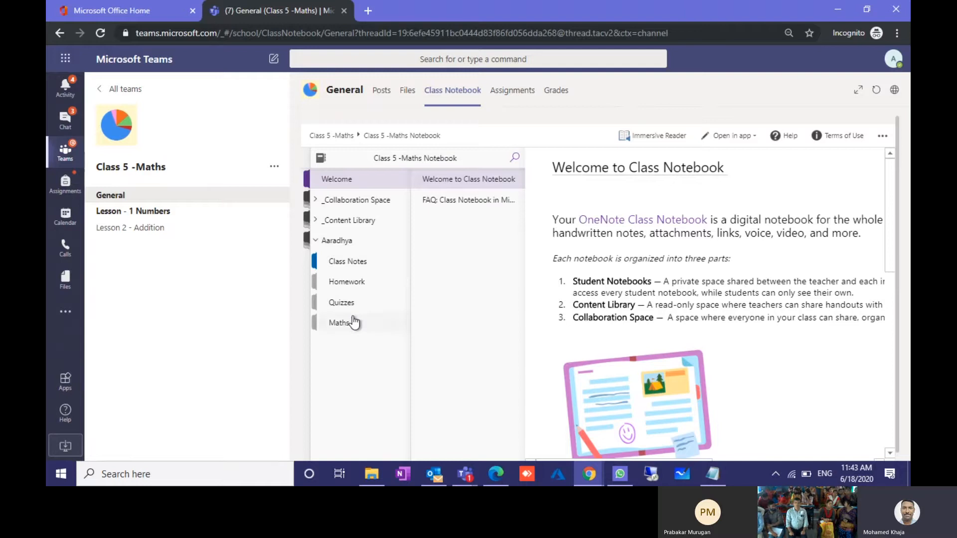
{"action": "left_click", "coordinate": [465, 477]}
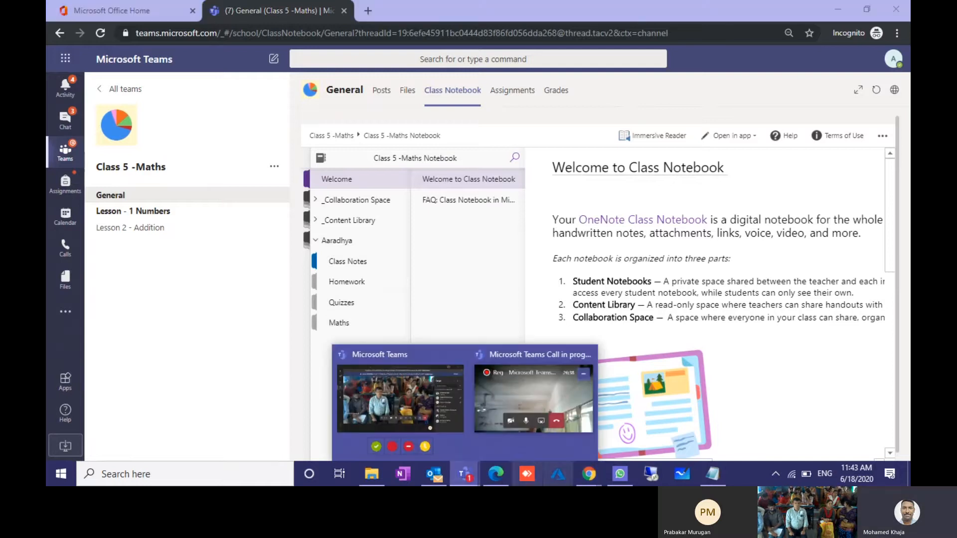
Step: In the teacher's notebook, collapse the student's sections and open the Content Library section
{"action": "mouse_move", "coordinate": [593, 480]}
{"action": "left_click", "coordinate": [506, 411]}
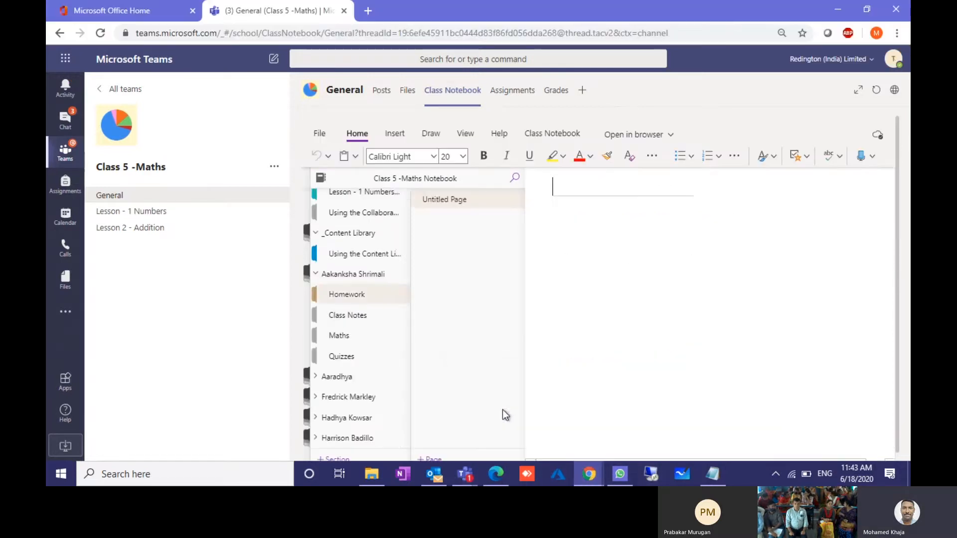
{"action": "left_click", "coordinate": [315, 275]}
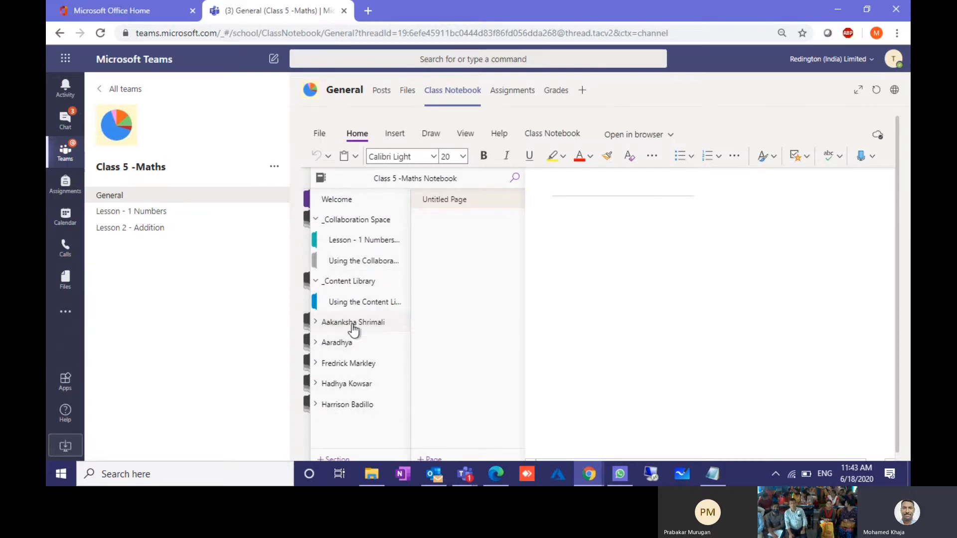
{"action": "left_click", "coordinate": [324, 325]}
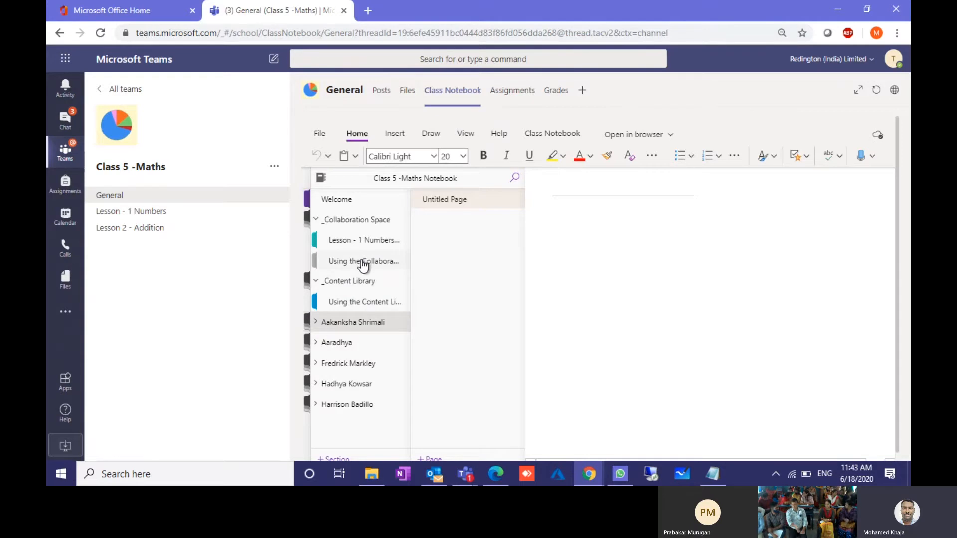
{"action": "left_click", "coordinate": [350, 305]}
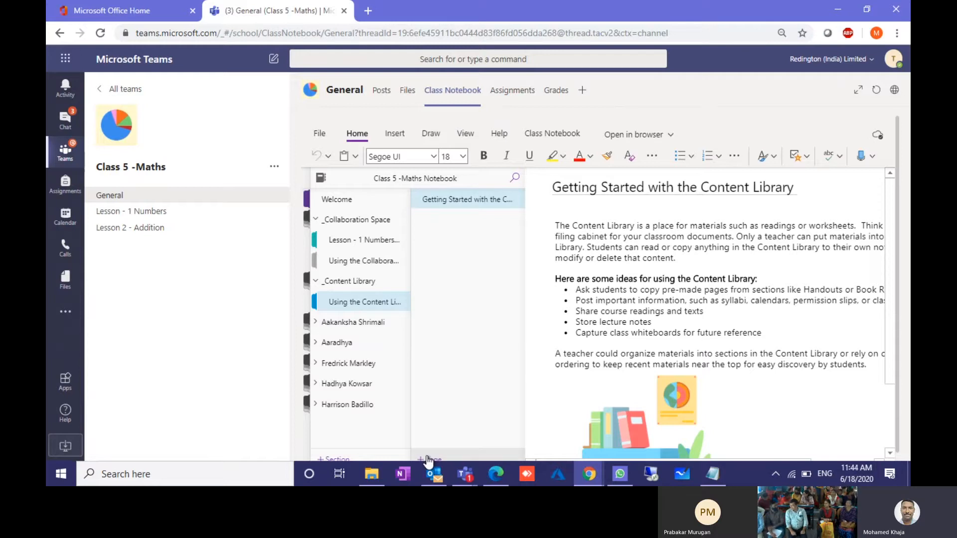
Step: Create a 'Maths' page containing the text 'Test' in the Content Library and select it
{"action": "left_click", "coordinate": [430, 457]}
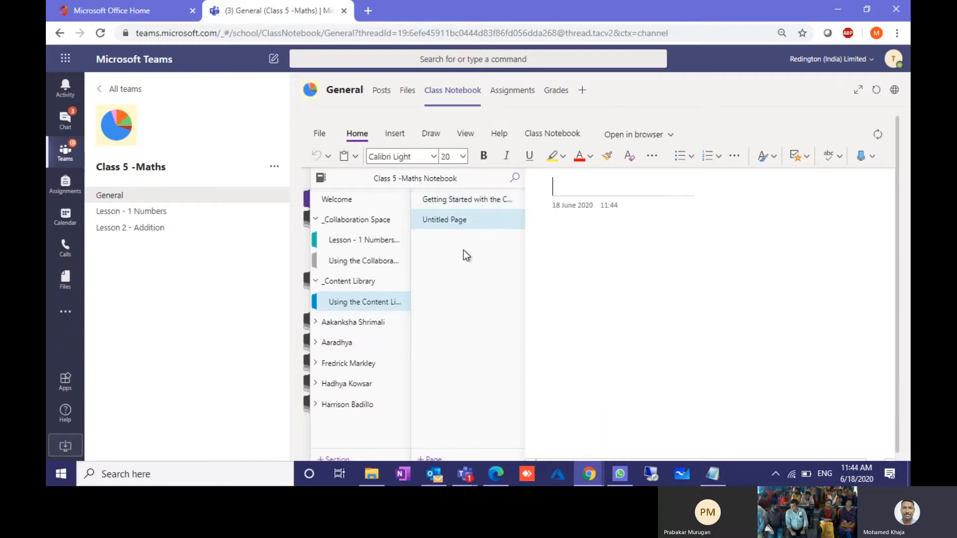
{"action": "type", "text": "Maths"}
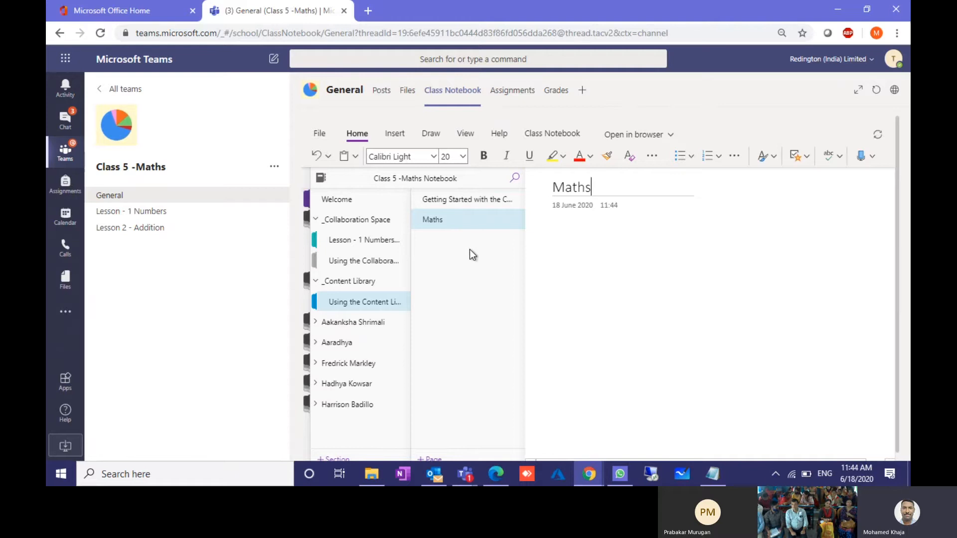
{"action": "left_click", "coordinate": [589, 260]}
{"action": "left_click", "coordinate": [381, 250]}
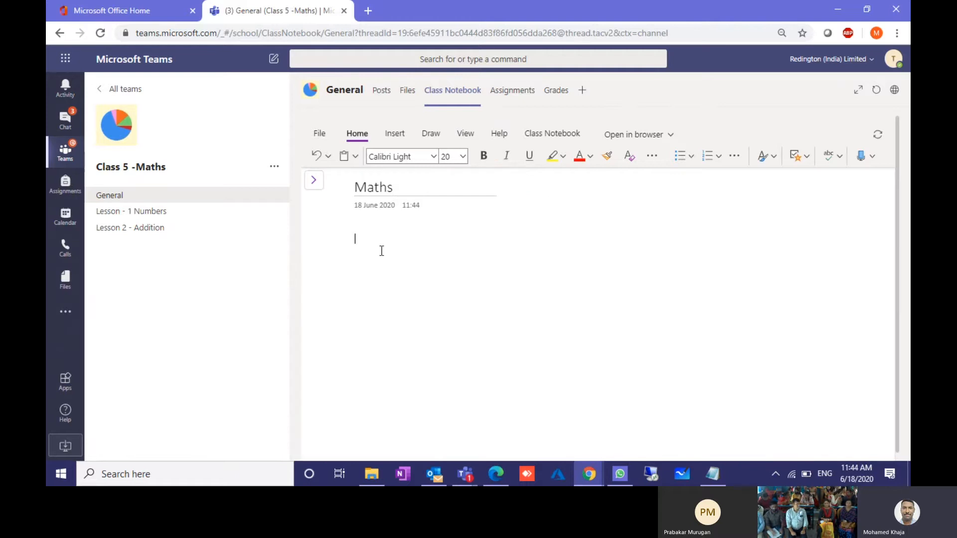
{"action": "type", "text": "Test"}
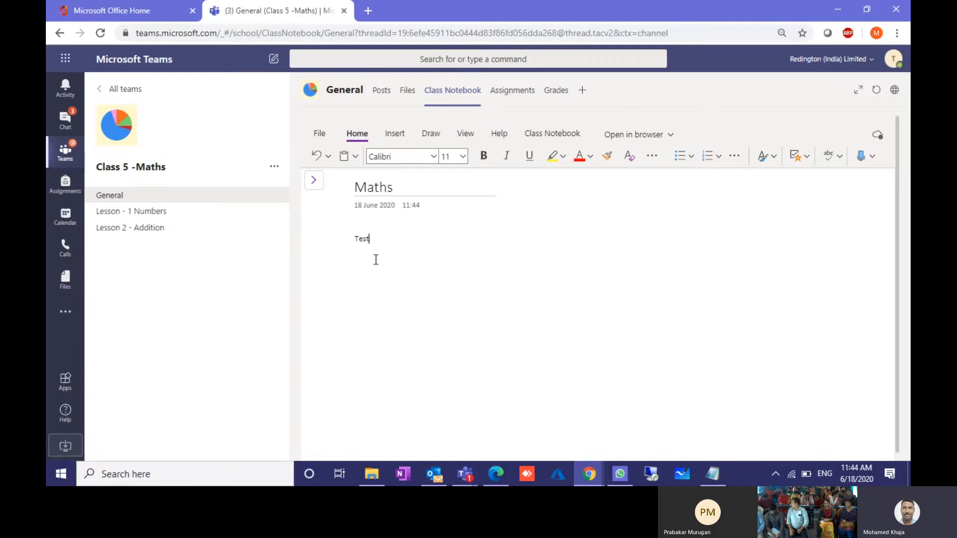
{"action": "left_click", "coordinate": [314, 180]}
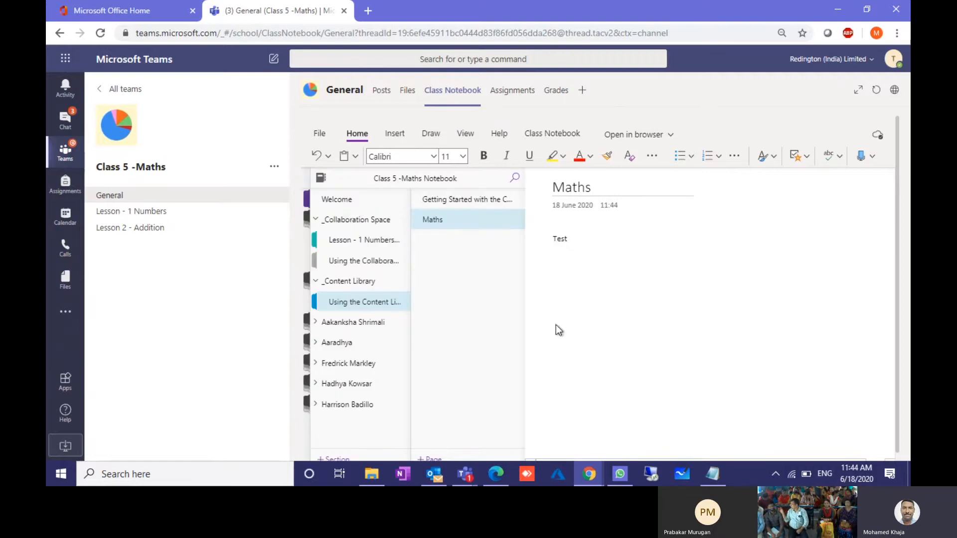
{"action": "left_click", "coordinate": [445, 228]}
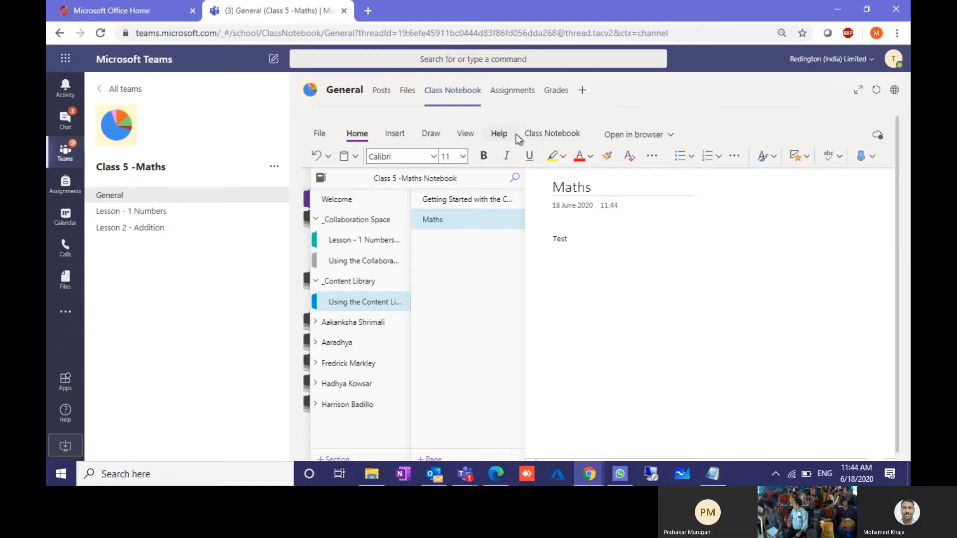
{"action": "left_click", "coordinate": [545, 134]}
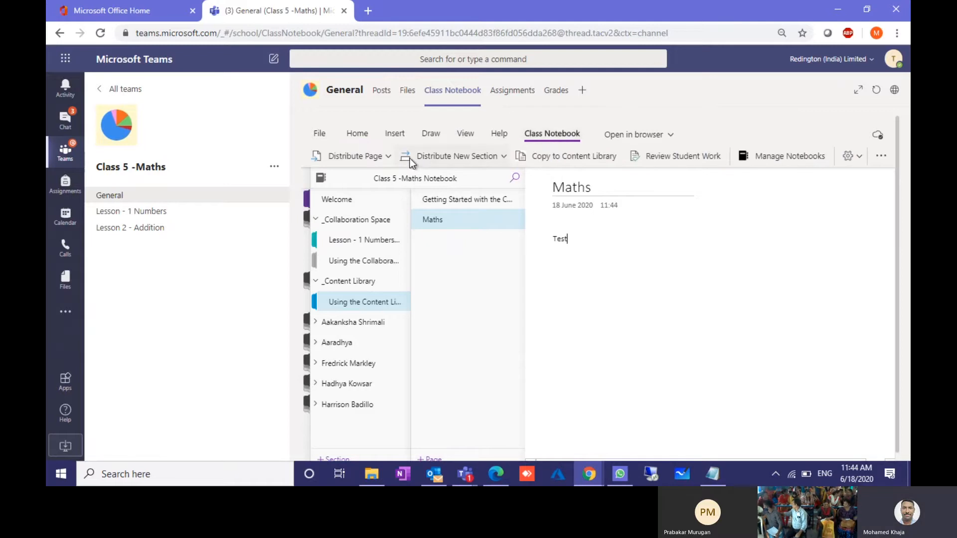
Step: Distribute the Maths page individually to three students' Homework sections
{"action": "left_click", "coordinate": [386, 157]}
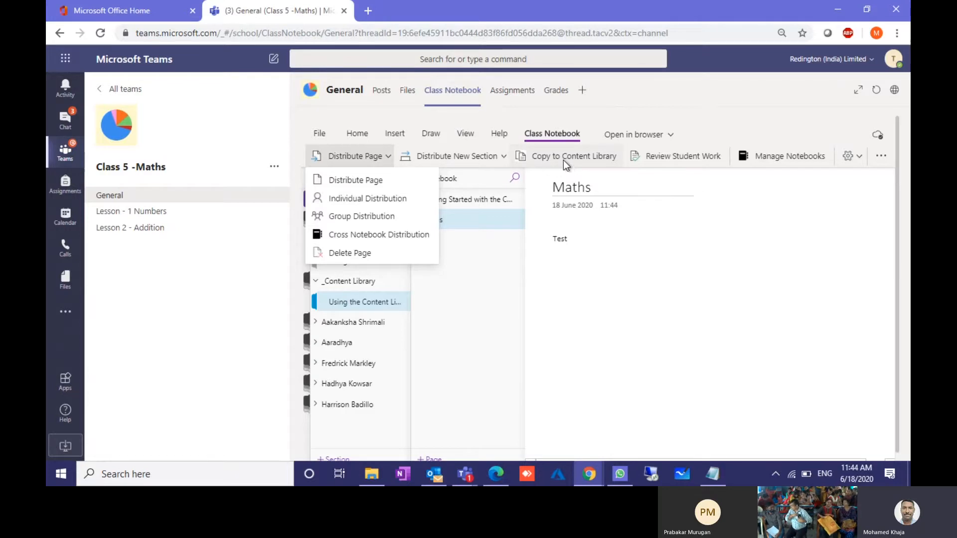
{"action": "left_click", "coordinate": [352, 198]}
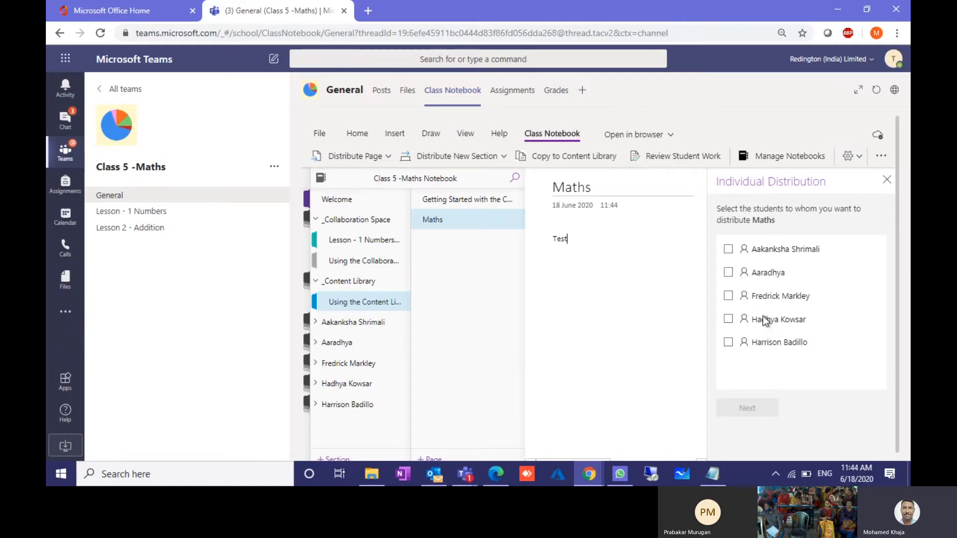
{"action": "left_click", "coordinate": [729, 249]}
{"action": "left_click", "coordinate": [728, 272]}
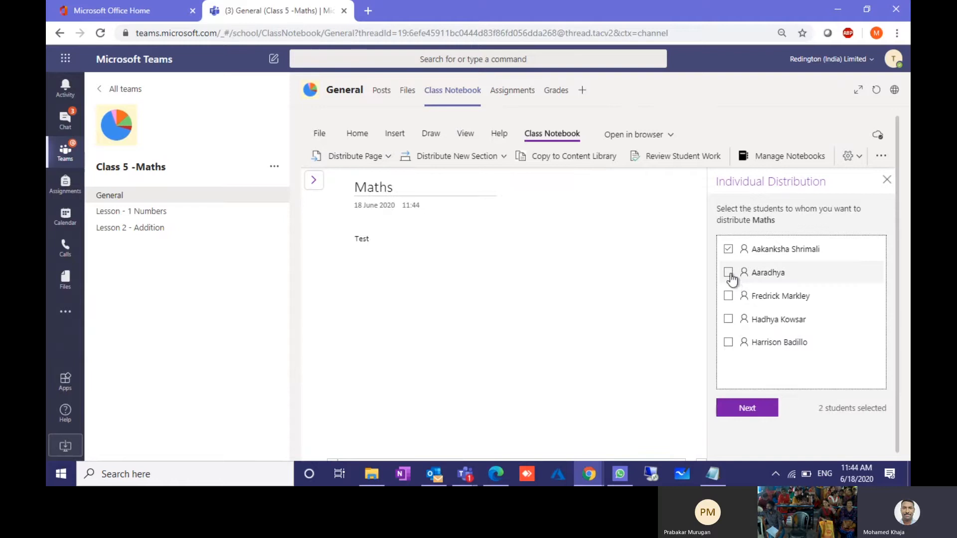
{"action": "left_click", "coordinate": [728, 296]}
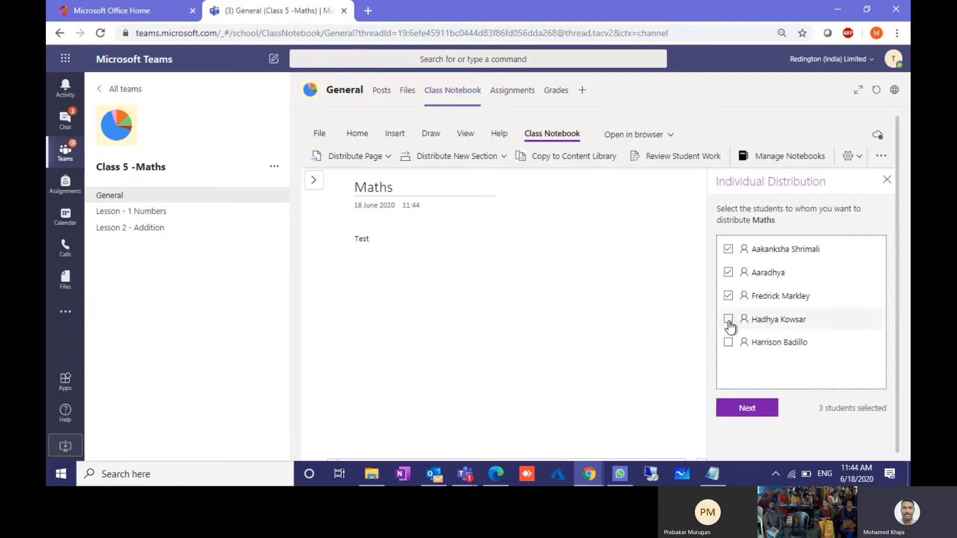
{"action": "left_click", "coordinate": [747, 410]}
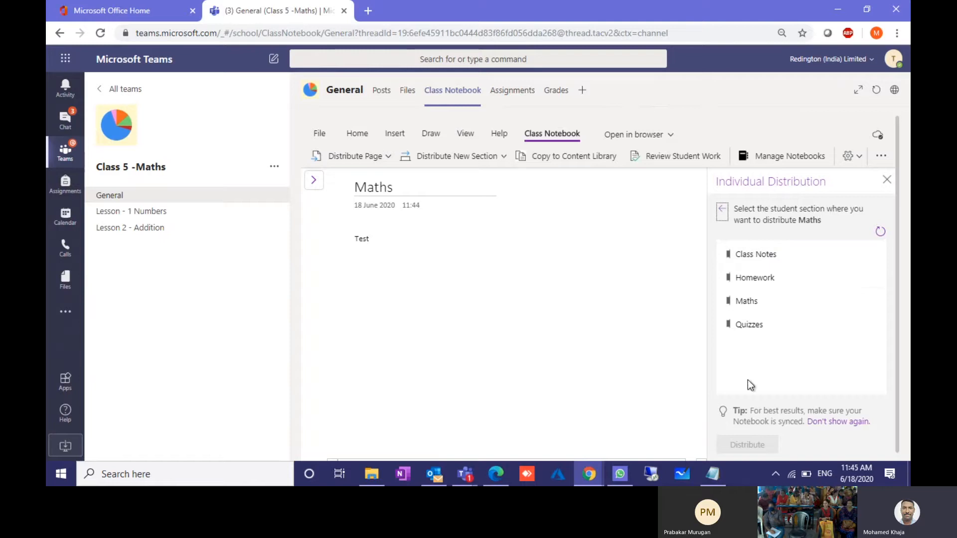
{"action": "left_click", "coordinate": [756, 283]}
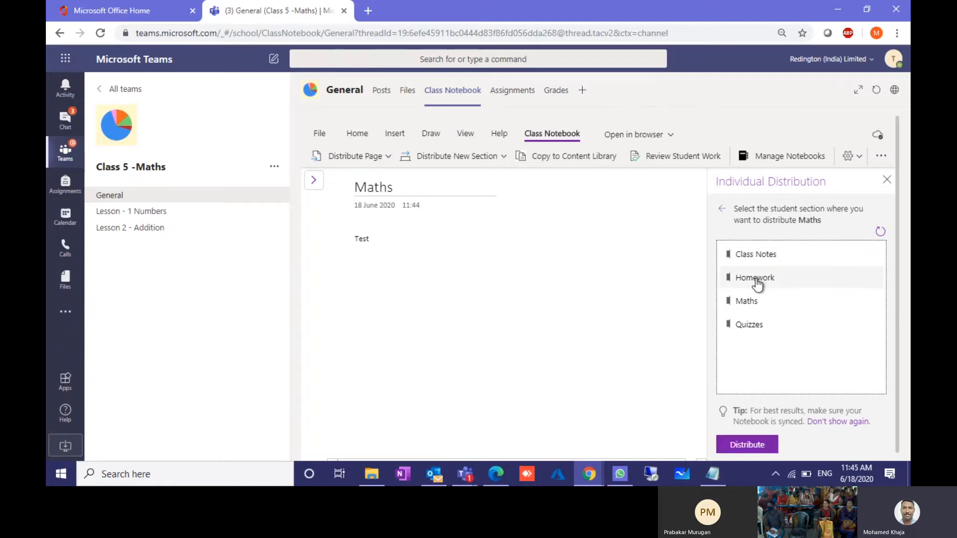
{"action": "left_click", "coordinate": [743, 445]}
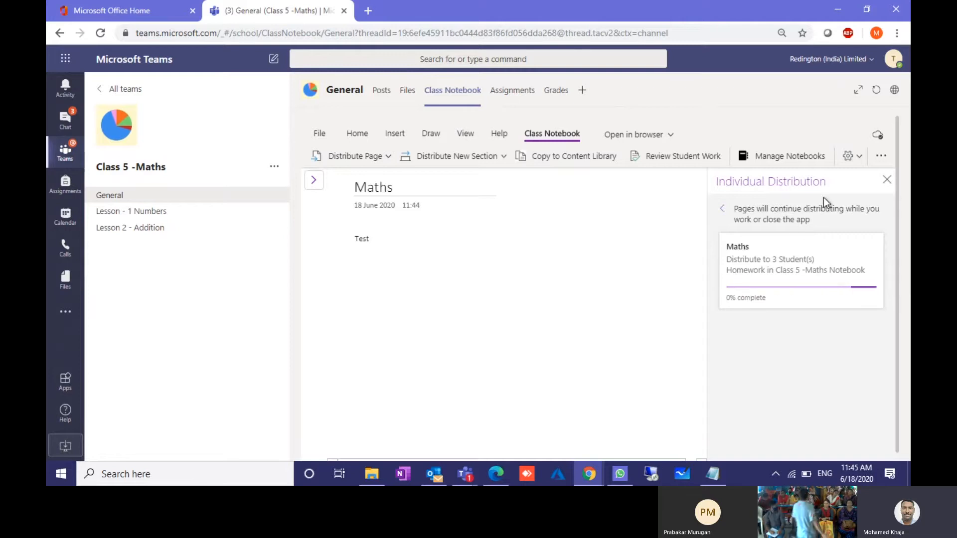
Step: Add a new page titled 'Graph' to the Content Library and close the distribution panel
{"action": "left_click", "coordinate": [315, 183]}
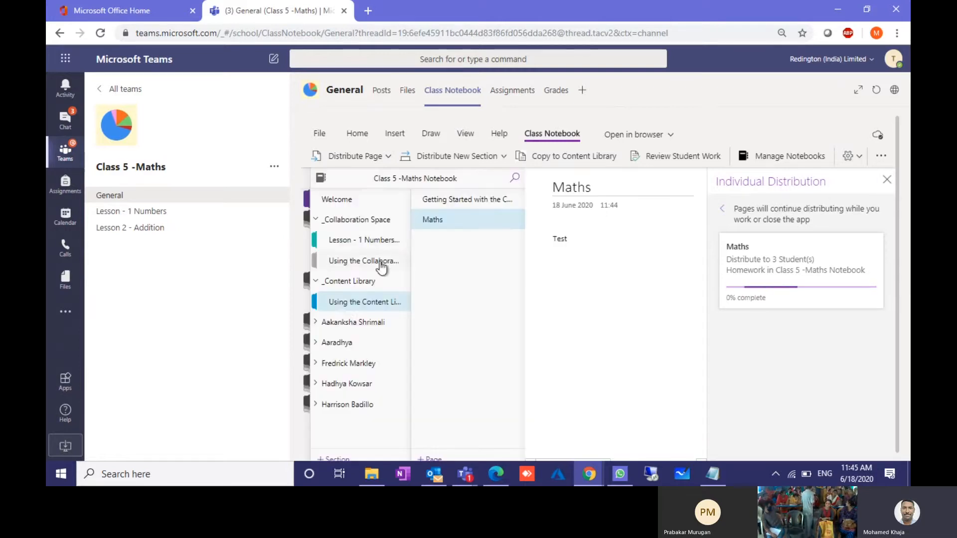
{"action": "left_click", "coordinate": [353, 303]}
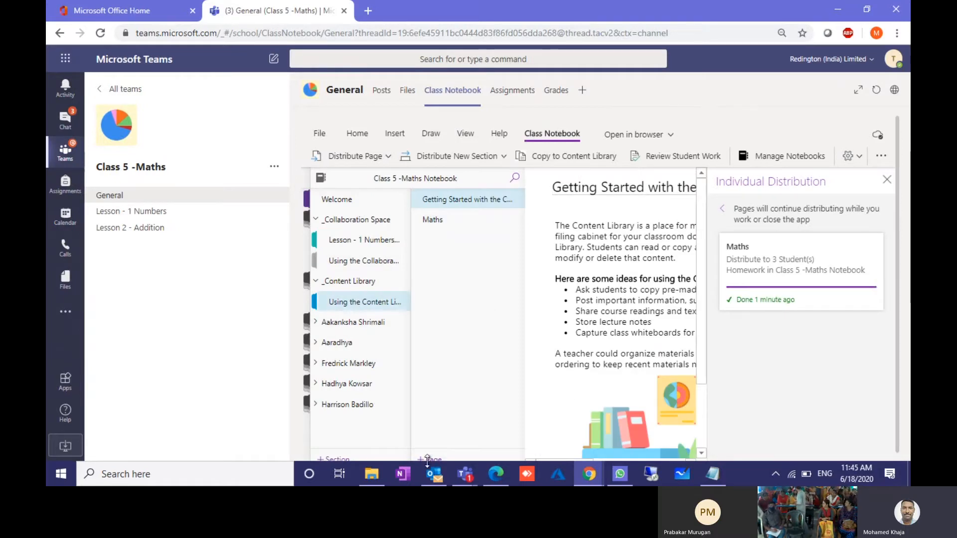
{"action": "left_click", "coordinate": [429, 459]}
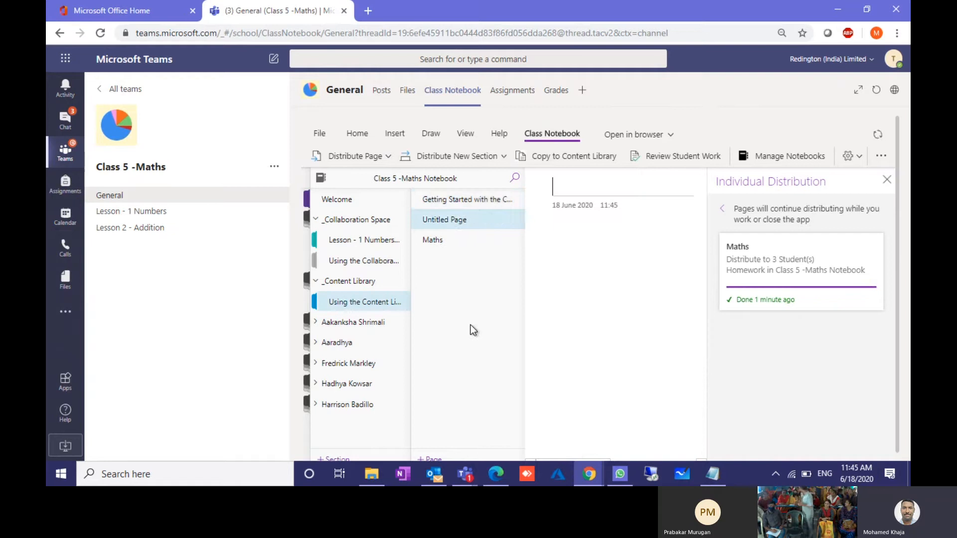
{"action": "type", "text": "G"}
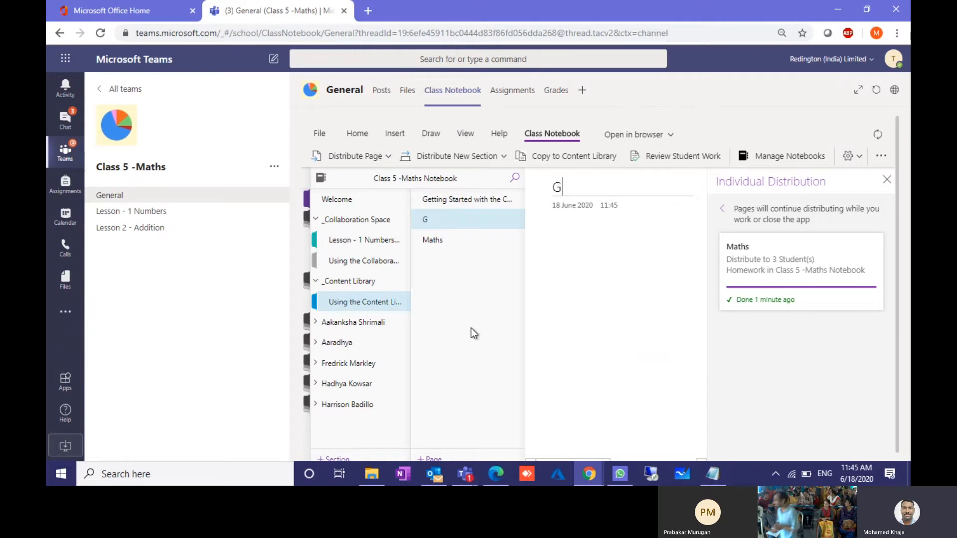
{"action": "type", "text": "r"}
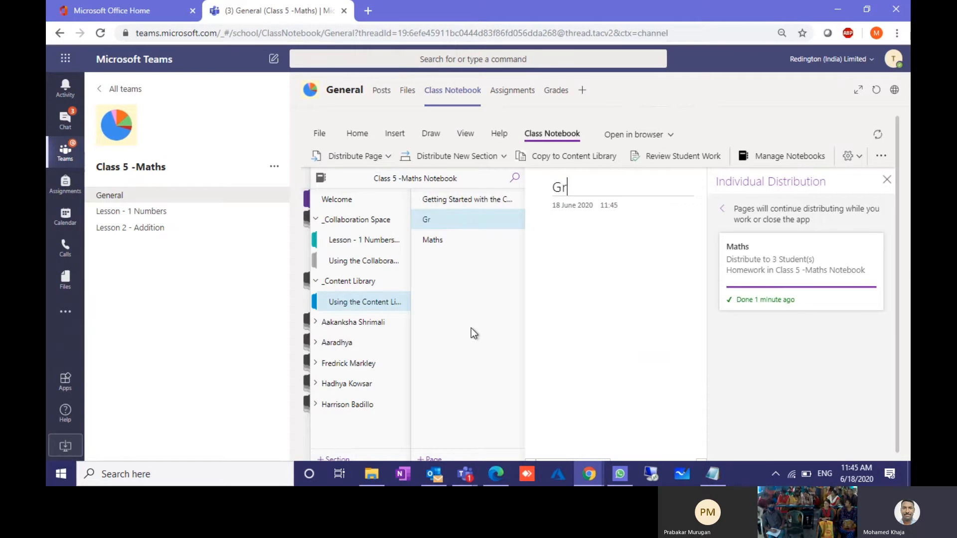
{"action": "type", "text": "aph"}
{"action": "left_click", "coordinate": [616, 279]}
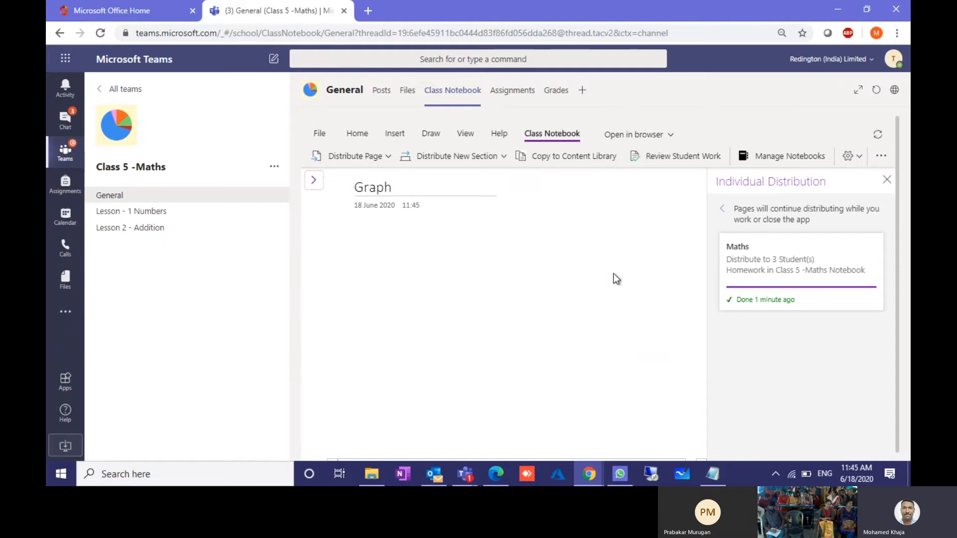
{"action": "left_click", "coordinate": [886, 180]}
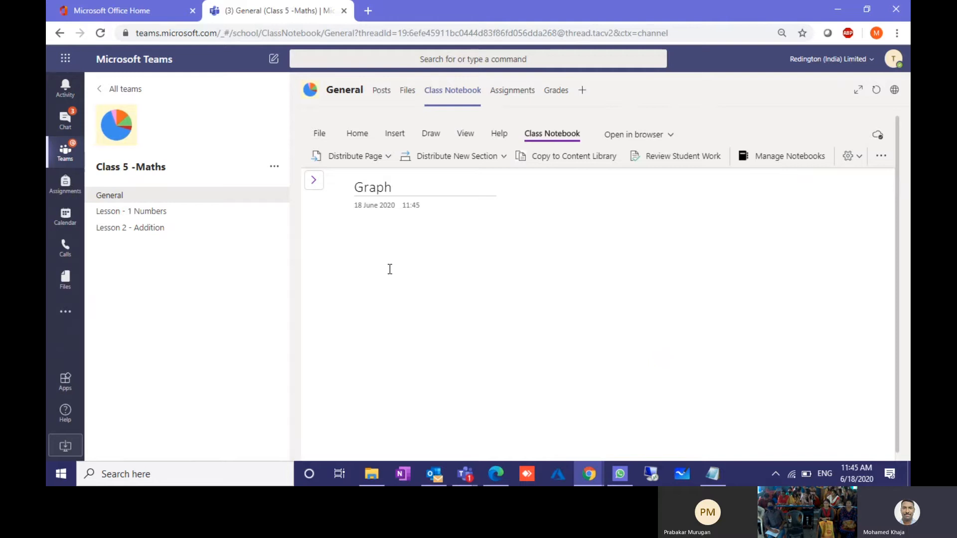
Step: Type the equation x^2+2x=12 on the Graph page, fixing the leading capital X, and select it
{"action": "type", "text": "x"}
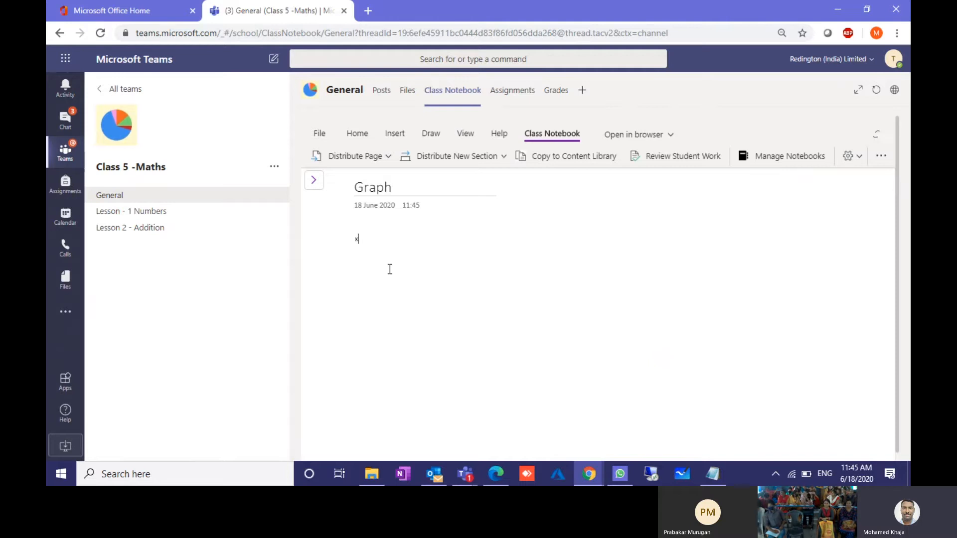
{"action": "type", "text": "^2"}
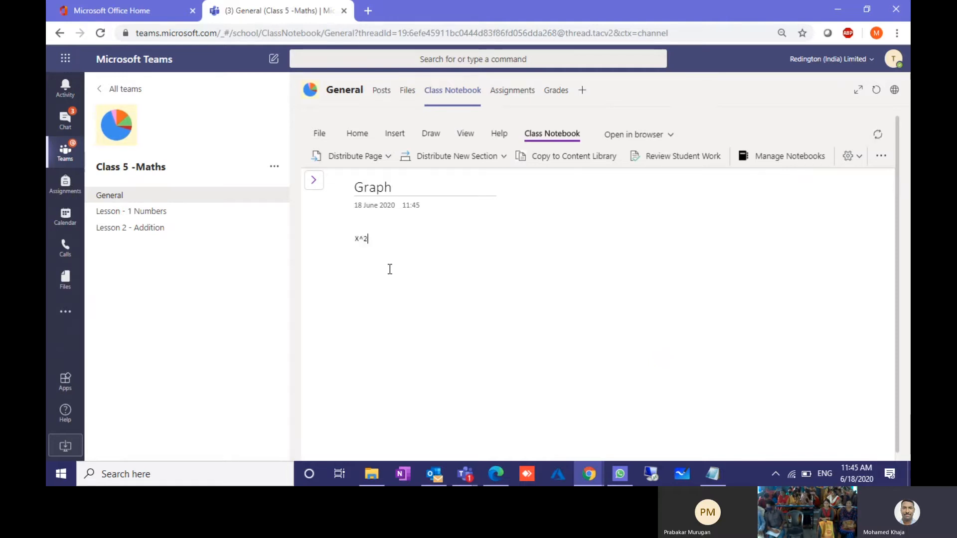
{"action": "type", "text": "+2"}
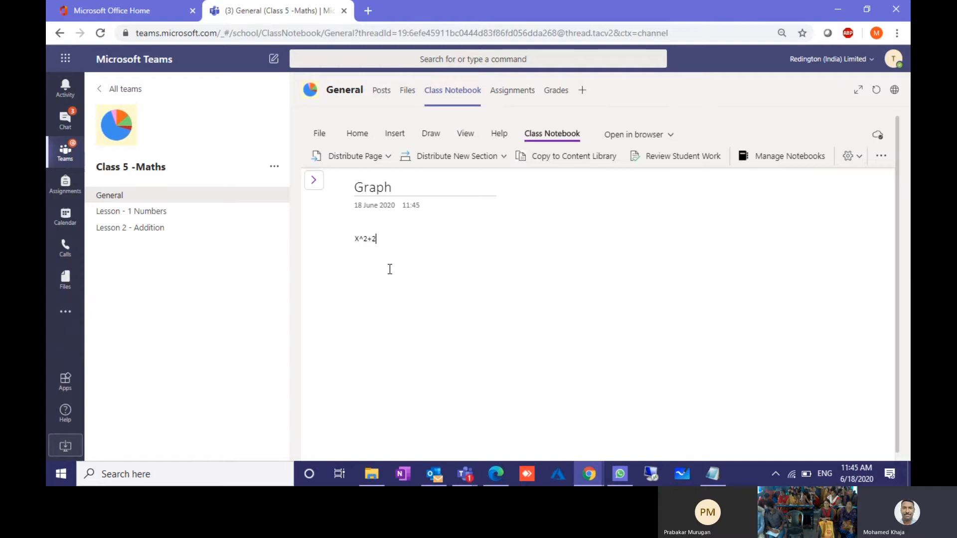
{"action": "type", "text": "x=12"}
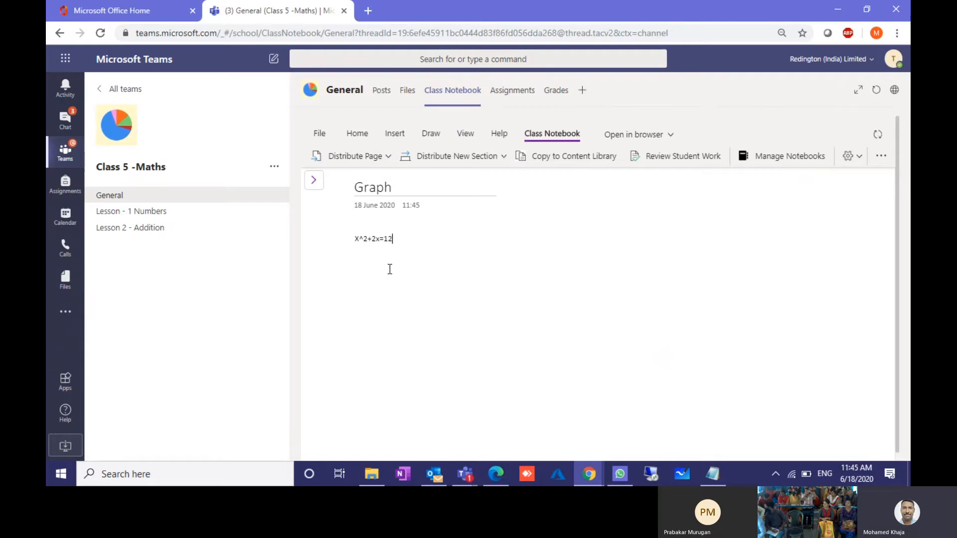
{"action": "left_click", "coordinate": [359, 238]}
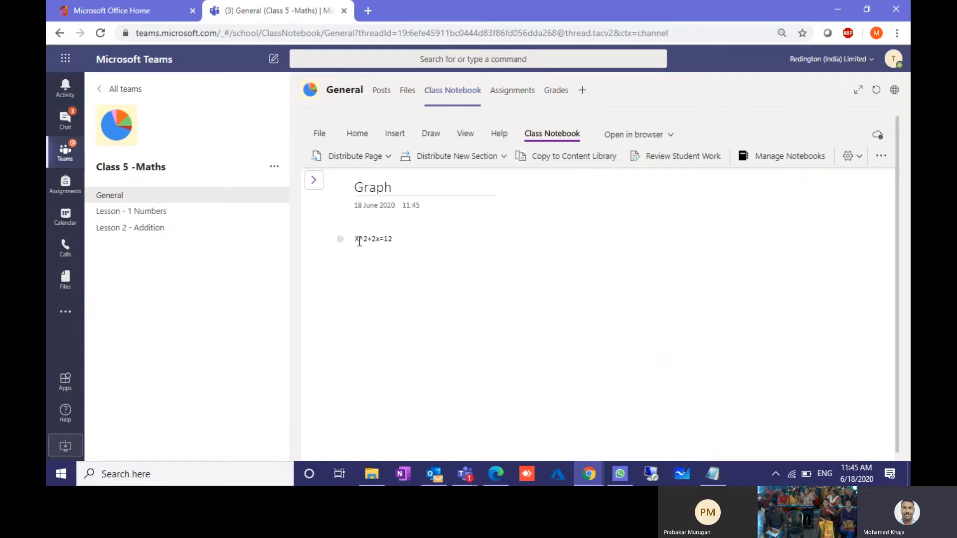
{"action": "key", "text": "BackSpace"}
{"action": "type", "text": "x"}
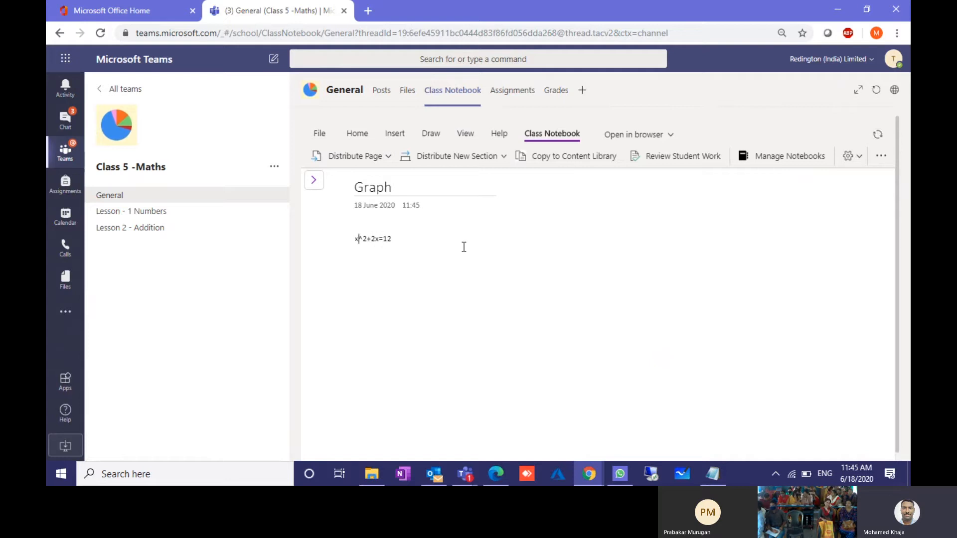
{"action": "left_click_drag", "start_coordinate": [399, 239], "coordinate": [350, 239]}
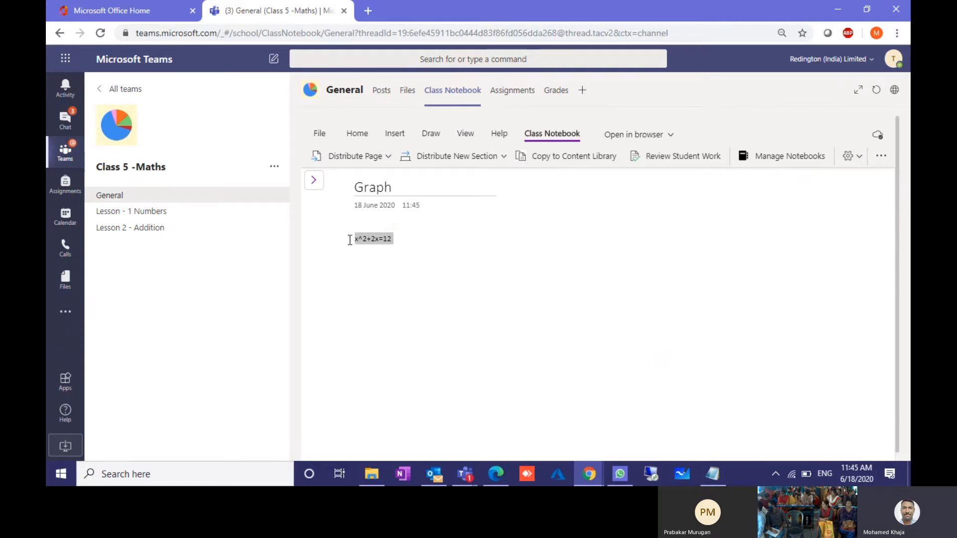
Step: Convert x^2+2x=12 with the Insert > Maths tool and list its solver actions
{"action": "left_click", "coordinate": [396, 139]}
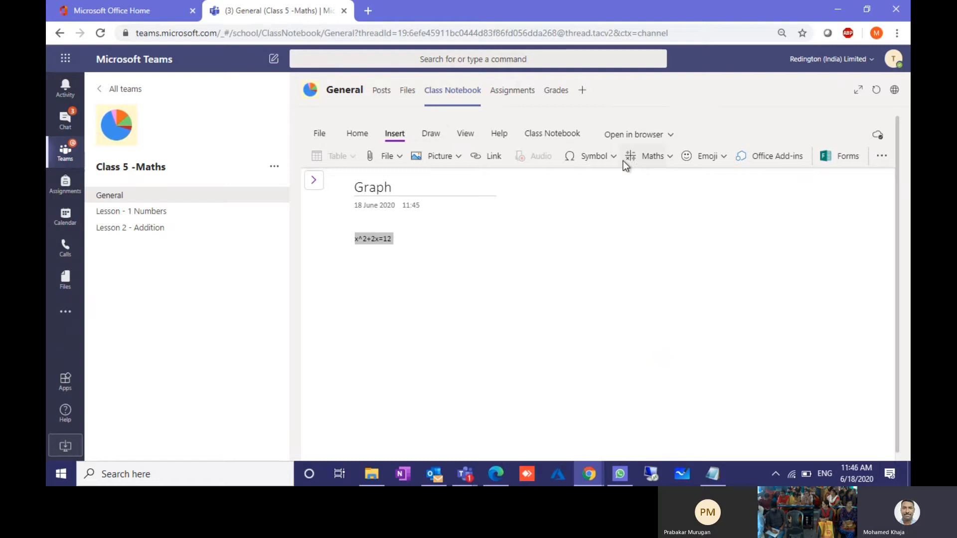
{"action": "left_click", "coordinate": [645, 159]}
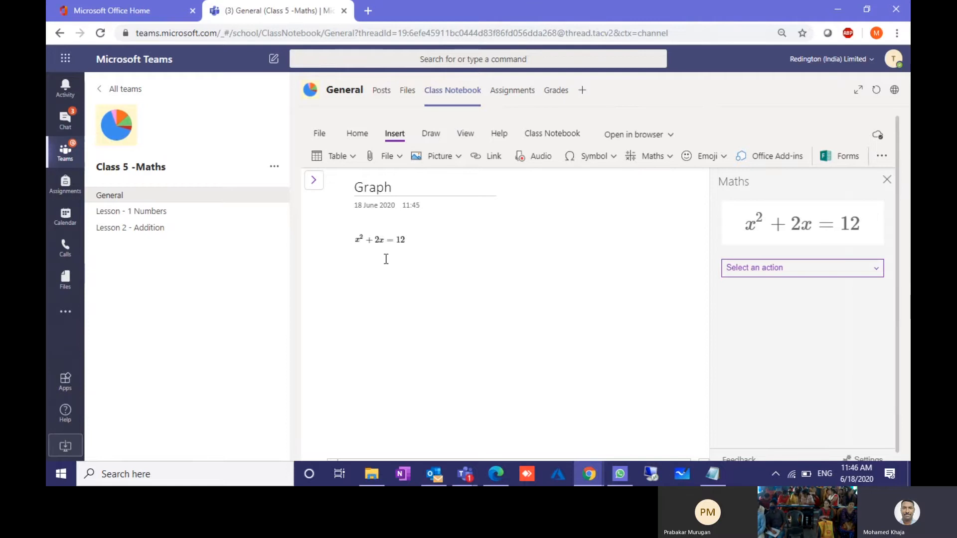
{"action": "left_click", "coordinate": [741, 270]}
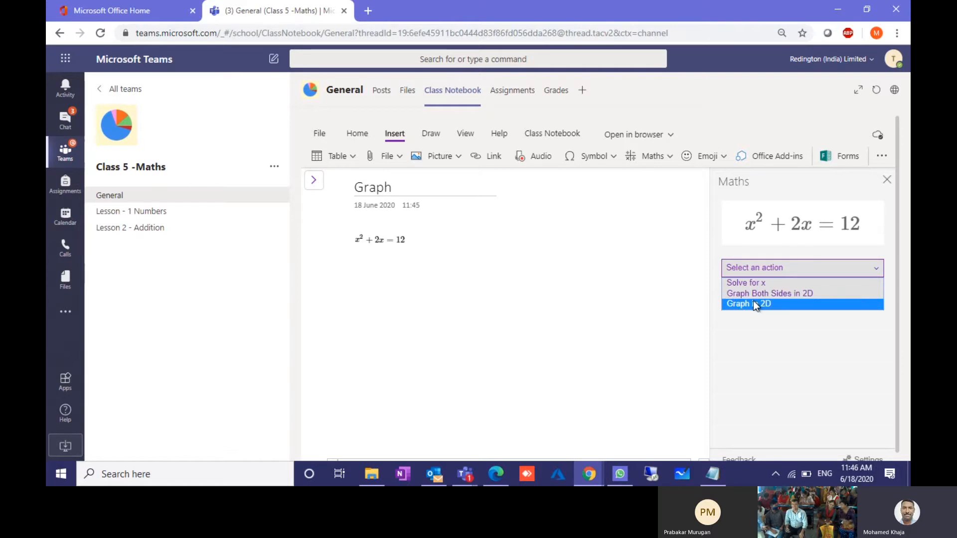
{"action": "left_click", "coordinate": [748, 283]}
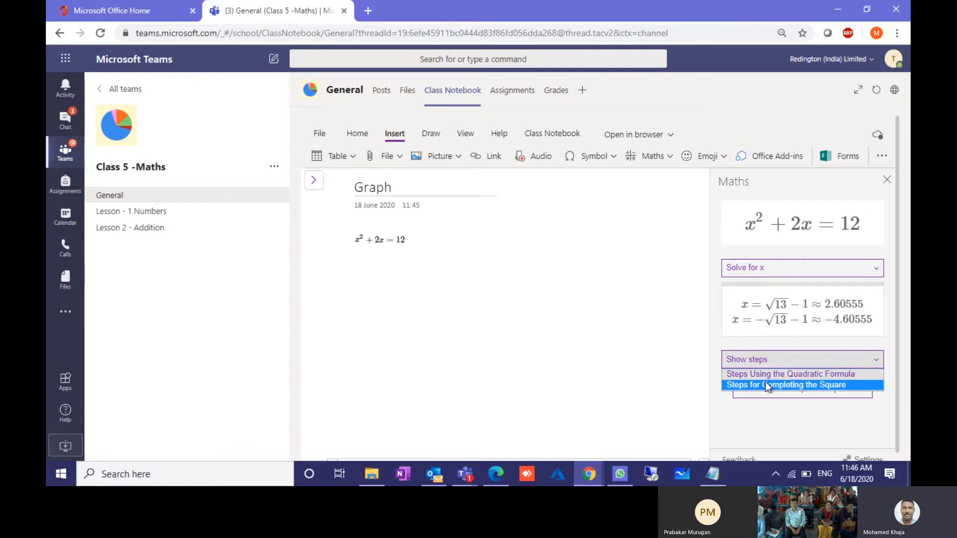
{"action": "left_click", "coordinate": [765, 386]}
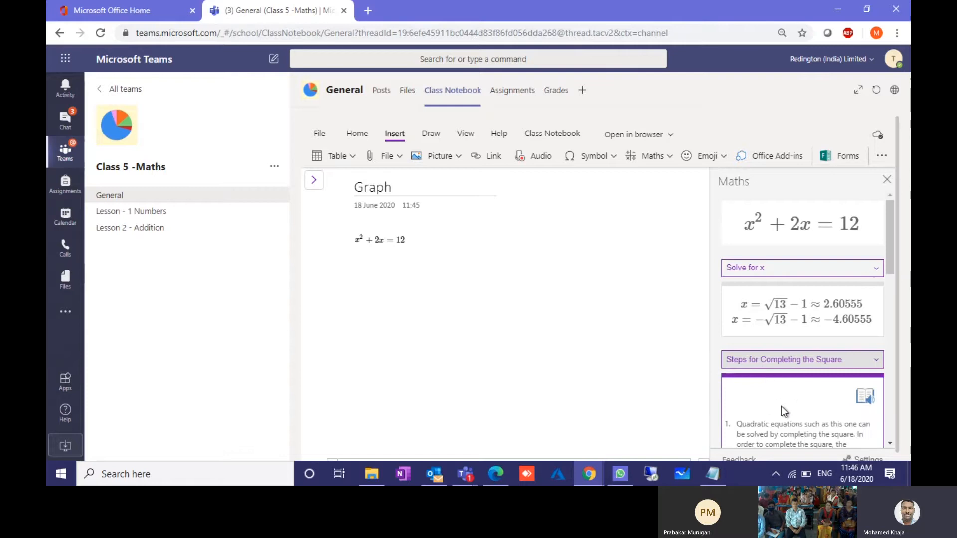
{"action": "scroll", "coordinate": [781, 405], "scroll_direction": "down", "scroll_amount": 4}
{"action": "scroll", "coordinate": [781, 405], "scroll_direction": "down", "scroll_amount": 2}
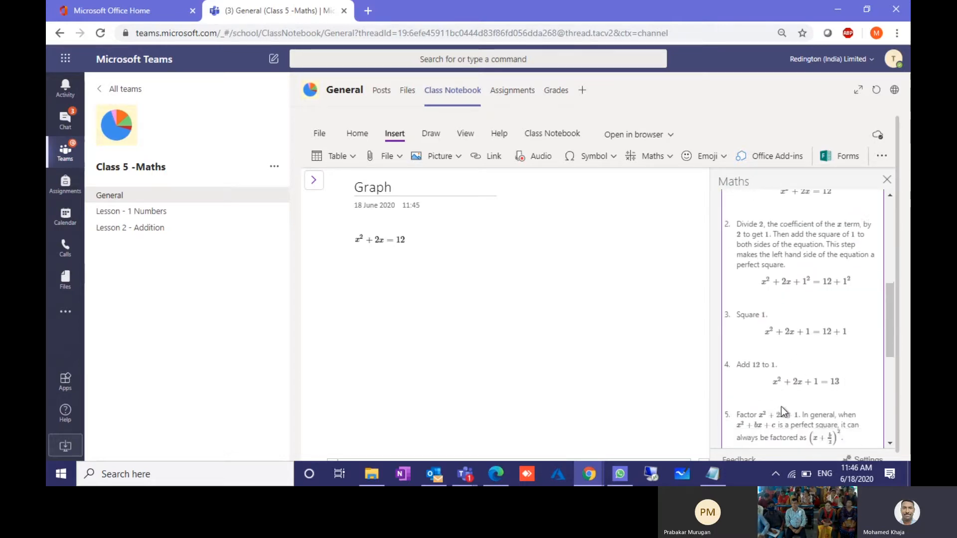
{"action": "scroll", "coordinate": [781, 405], "scroll_direction": "up", "scroll_amount": 1}
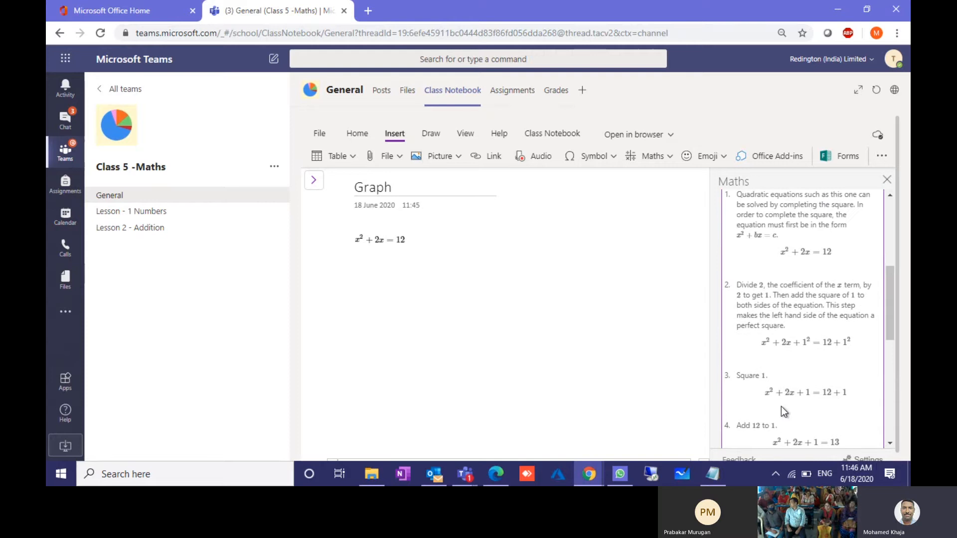
{"action": "scroll", "coordinate": [781, 406], "scroll_direction": "down", "scroll_amount": 2}
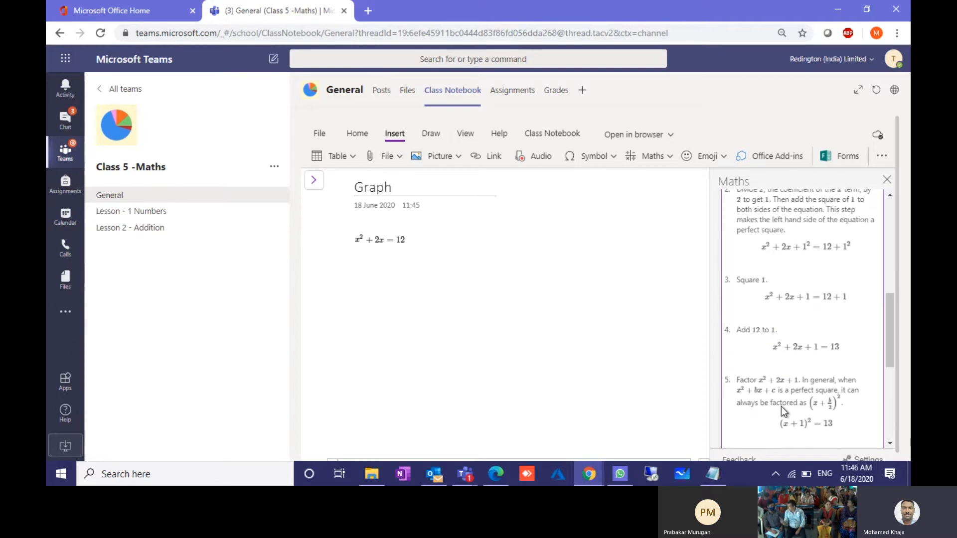
{"action": "scroll", "coordinate": [782, 406], "scroll_direction": "down", "scroll_amount": 5}
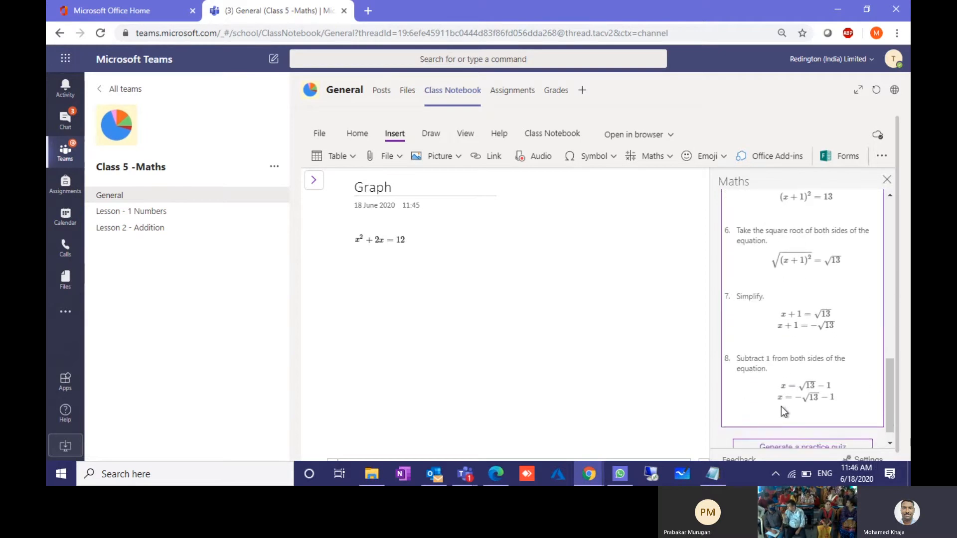
{"action": "scroll", "coordinate": [781, 405], "scroll_direction": "down", "scroll_amount": 1}
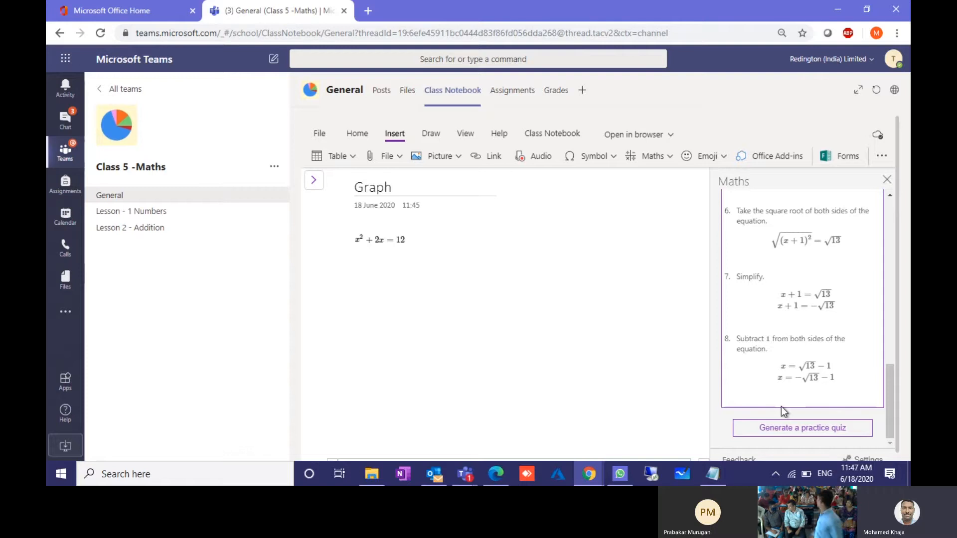
{"action": "scroll", "coordinate": [781, 406], "scroll_direction": "up", "scroll_amount": 4}
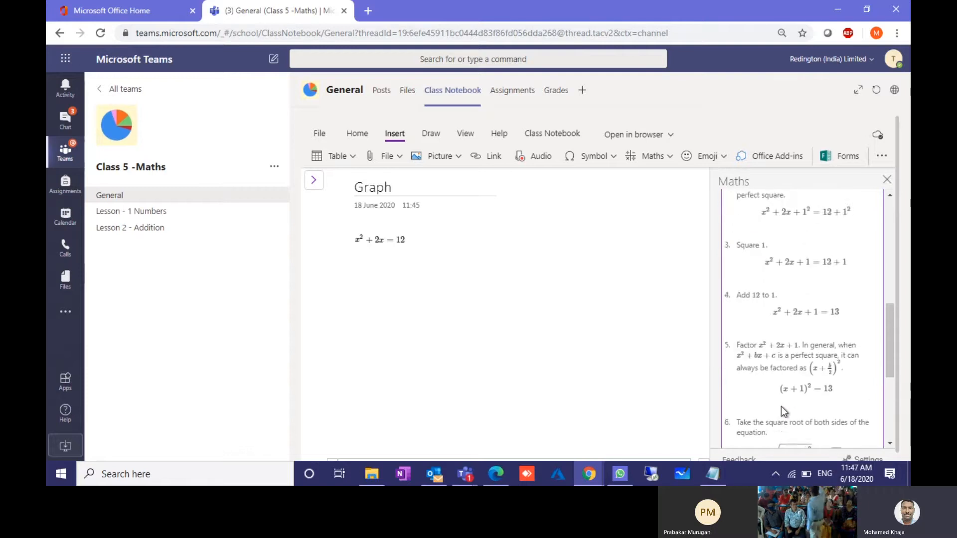
{"action": "scroll", "coordinate": [781, 406], "scroll_direction": "down", "scroll_amount": 3}
{"action": "scroll", "coordinate": [781, 406], "scroll_direction": "up", "scroll_amount": 6}
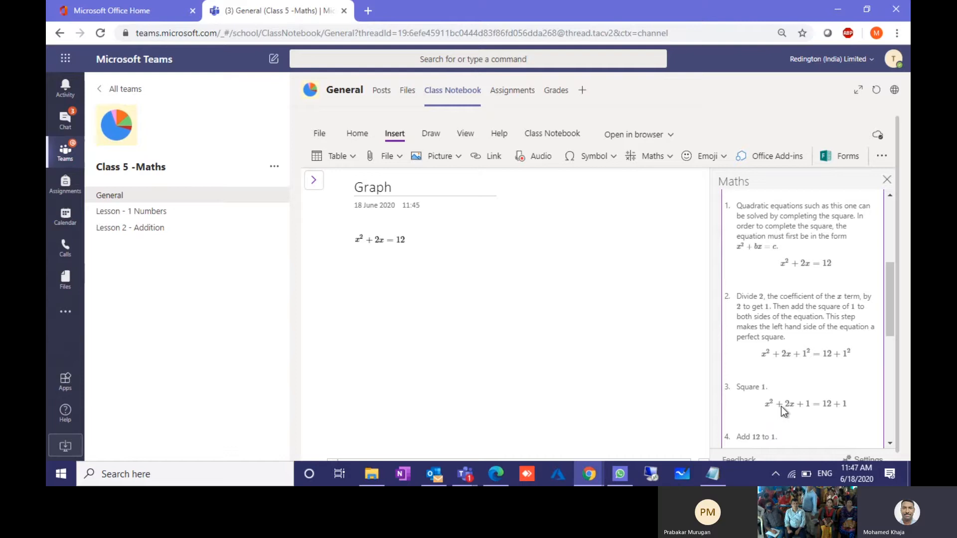
{"action": "scroll", "coordinate": [781, 406], "scroll_direction": "down", "scroll_amount": 3}
{"action": "scroll", "coordinate": [781, 405], "scroll_direction": "up", "scroll_amount": 2}
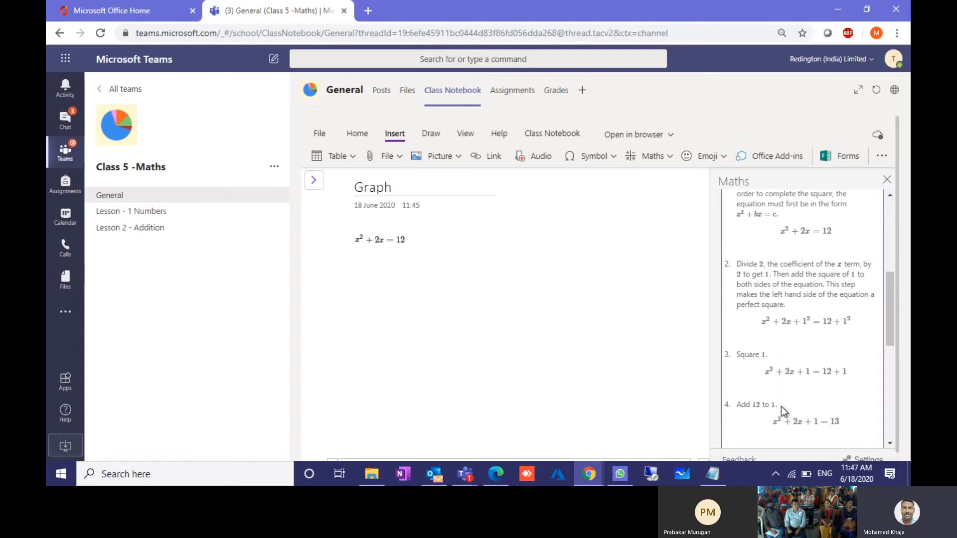
{"action": "scroll", "coordinate": [782, 405], "scroll_direction": "down", "scroll_amount": 3}
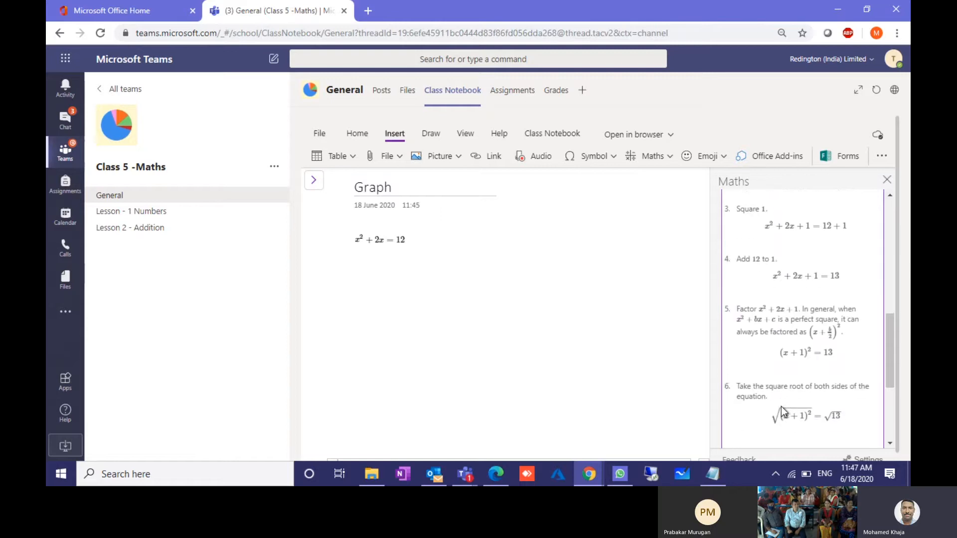
{"action": "scroll", "coordinate": [781, 406], "scroll_direction": "down", "scroll_amount": 3}
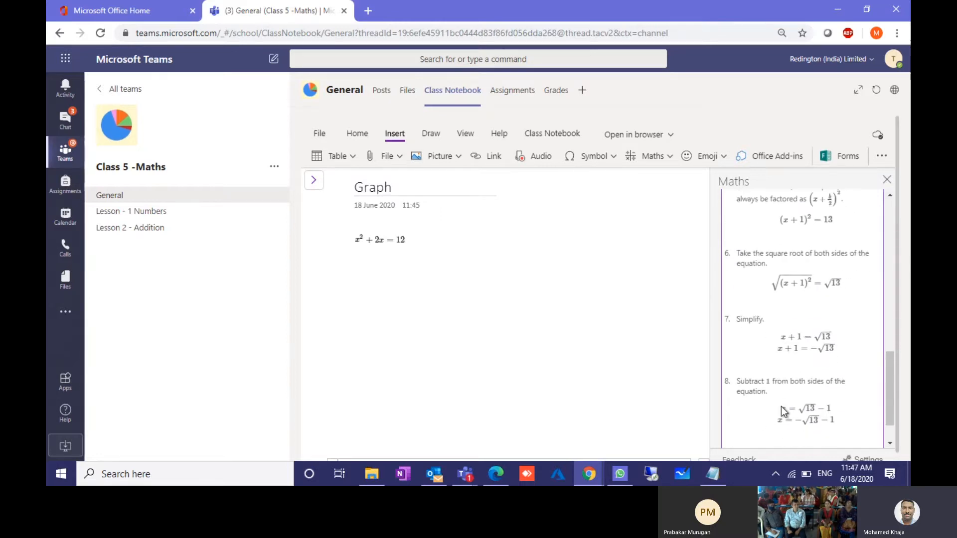
{"action": "scroll", "coordinate": [782, 405], "scroll_direction": "down", "scroll_amount": 1}
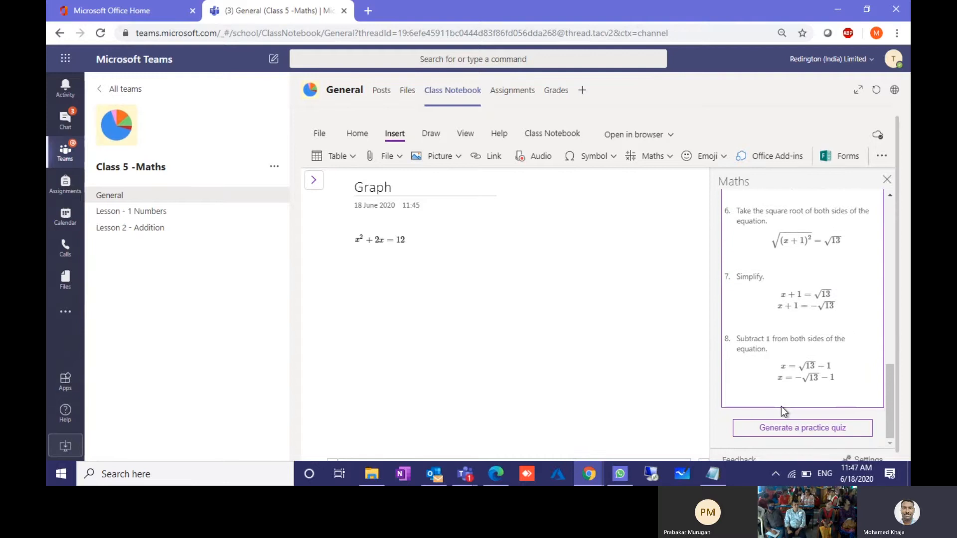
Step: Sign in and generate a five-question practice quiz from the equation
{"action": "left_click", "coordinate": [789, 431]}
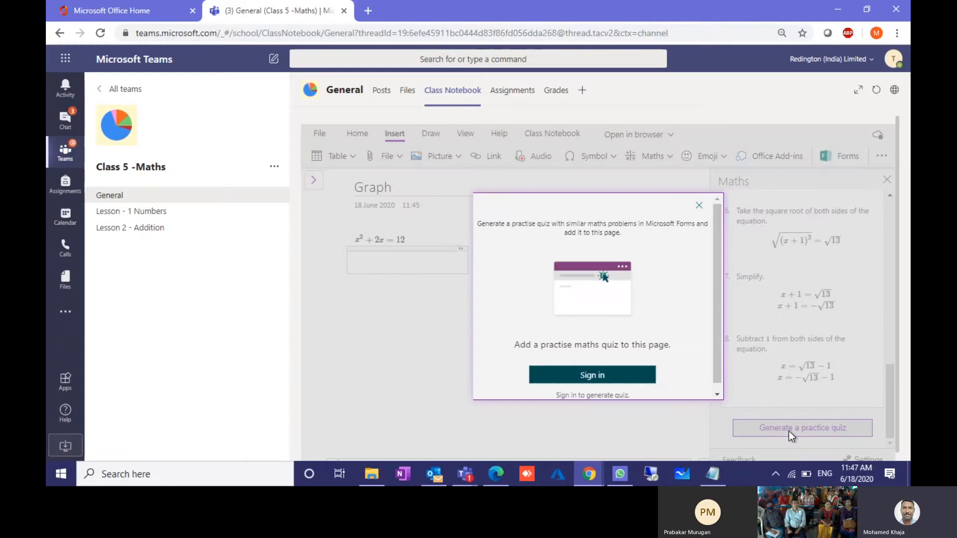
{"action": "left_click", "coordinate": [618, 376]}
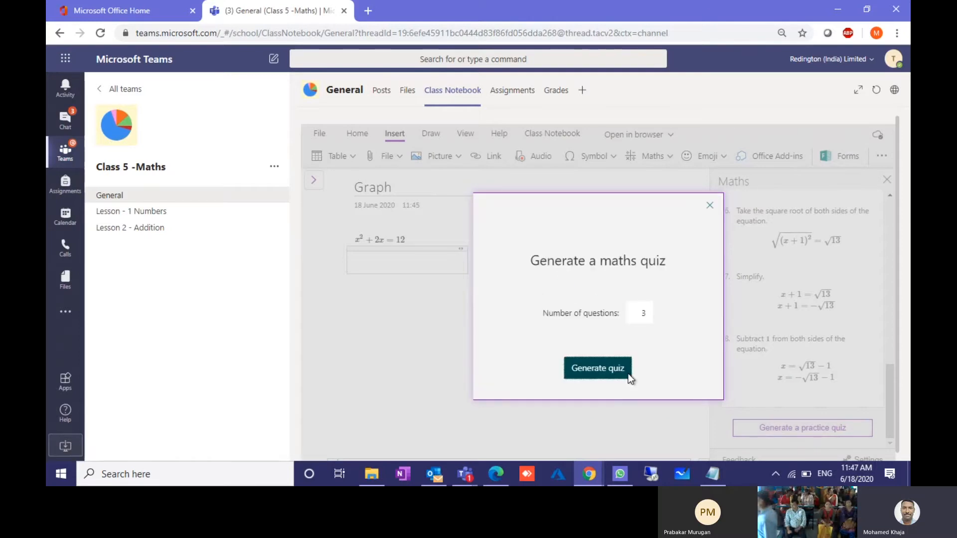
{"action": "left_click", "coordinate": [651, 314]}
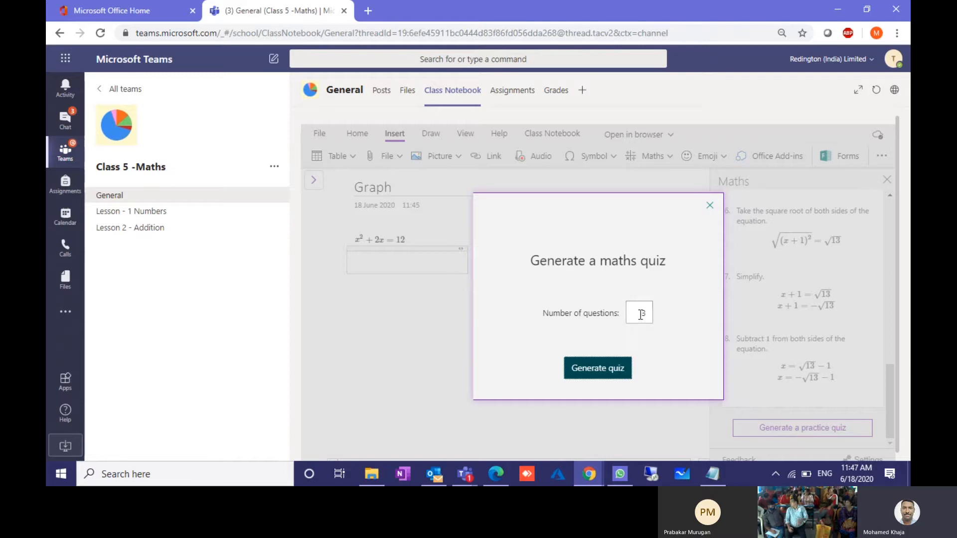
{"action": "double_click", "coordinate": [643, 312]}
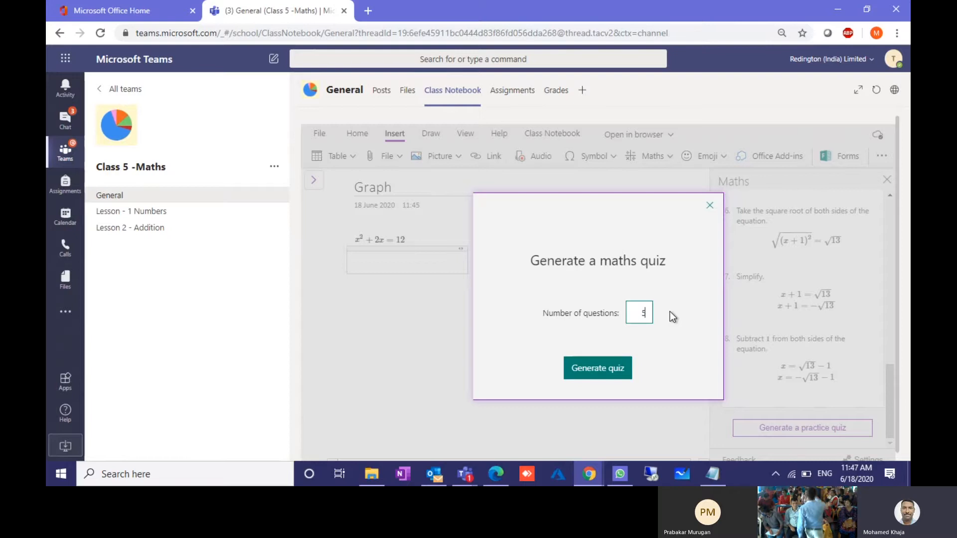
{"action": "left_click", "coordinate": [602, 367]}
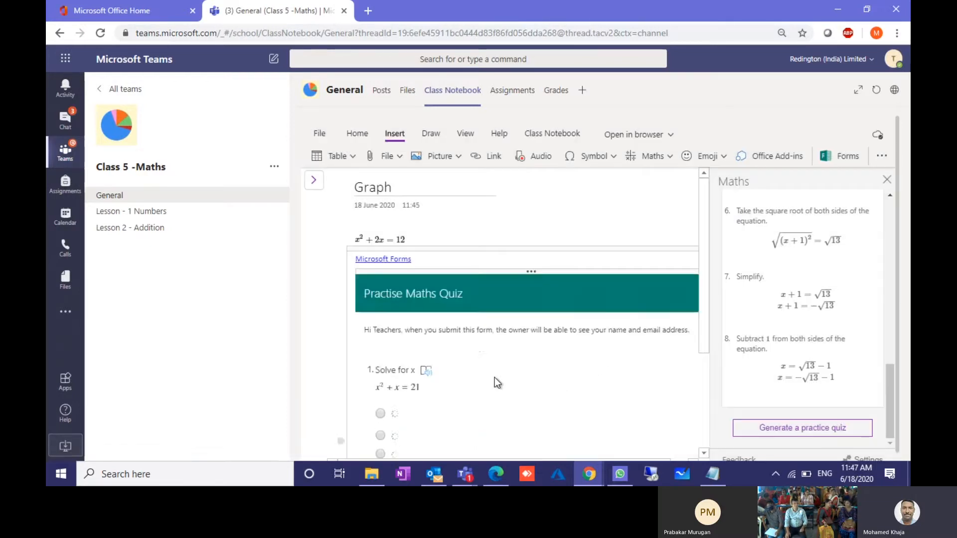
Step: Pick answers for the Solve for x questions 2 to 5 and submit the quiz
{"action": "scroll", "coordinate": [495, 378], "scroll_direction": "down", "scroll_amount": 2}
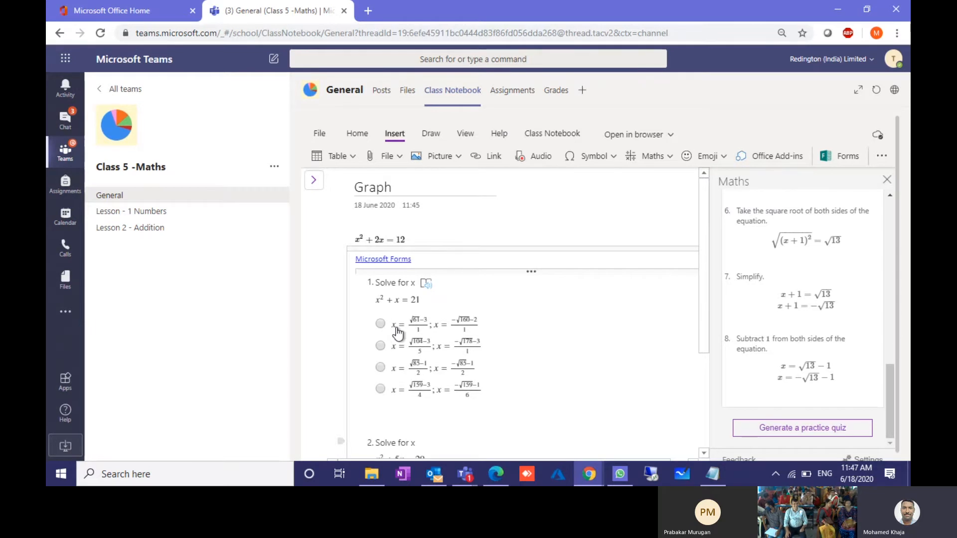
{"action": "scroll", "coordinate": [391, 375], "scroll_direction": "down", "scroll_amount": 3}
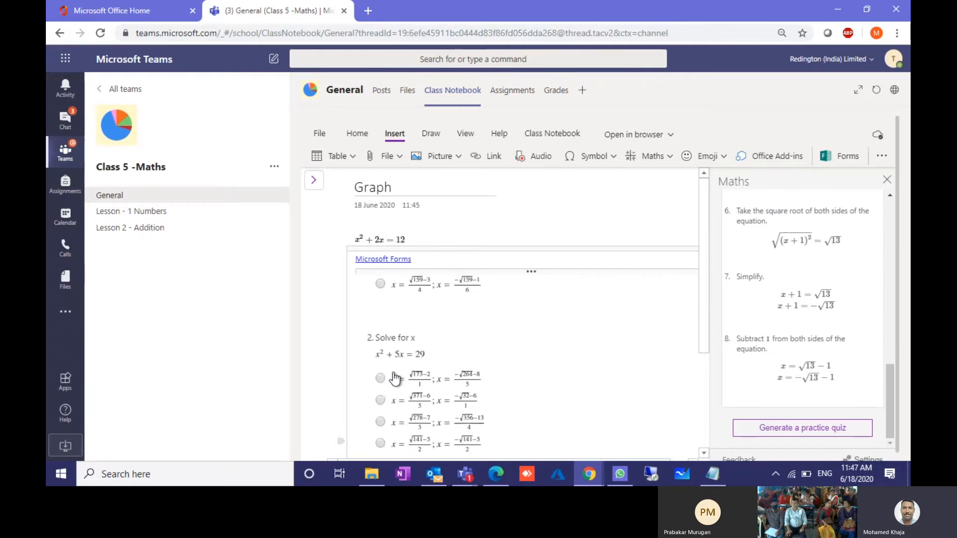
{"action": "scroll", "coordinate": [394, 379], "scroll_direction": "down", "scroll_amount": 1}
{"action": "left_click", "coordinate": [381, 358]}
{"action": "scroll", "coordinate": [403, 408], "scroll_direction": "down", "scroll_amount": 3}
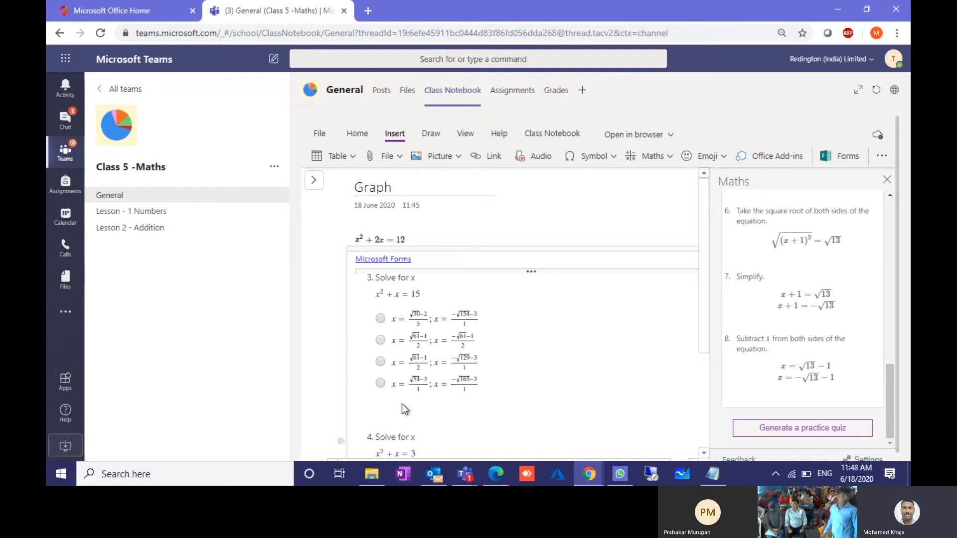
{"action": "left_click", "coordinate": [382, 338]}
{"action": "scroll", "coordinate": [393, 369], "scroll_direction": "down", "scroll_amount": 4}
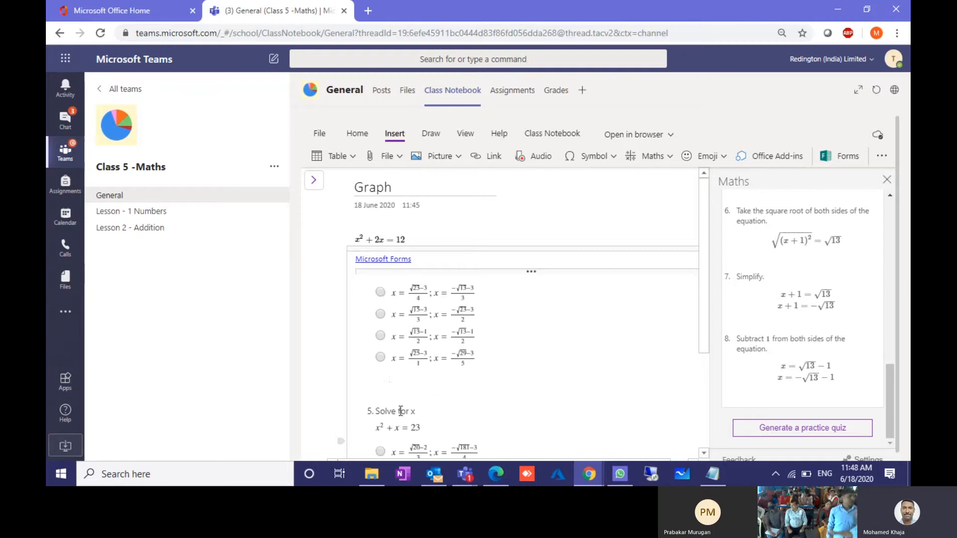
{"action": "left_click", "coordinate": [381, 308]}
{"action": "scroll", "coordinate": [386, 379], "scroll_direction": "down", "scroll_amount": 2}
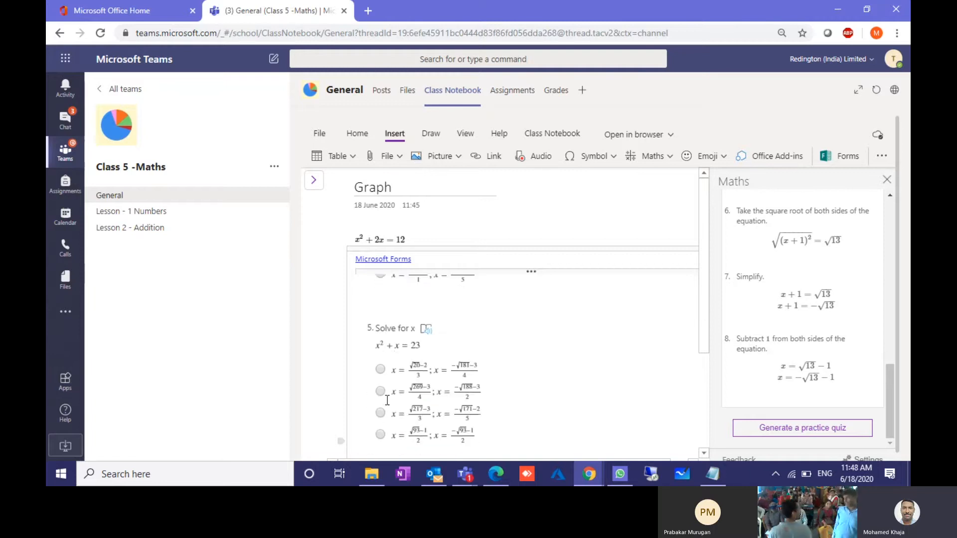
{"action": "left_click", "coordinate": [380, 386]}
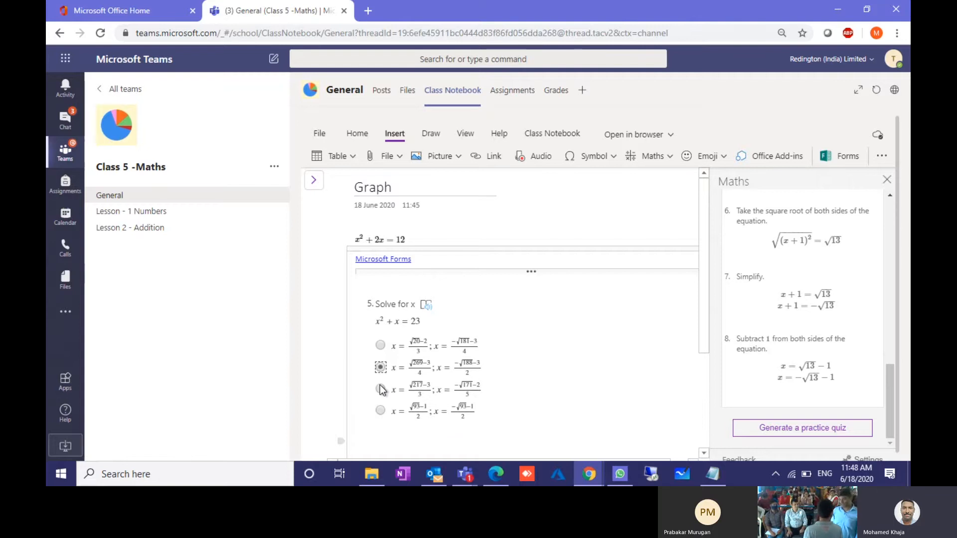
{"action": "scroll", "coordinate": [454, 431], "scroll_direction": "down", "scroll_amount": 3}
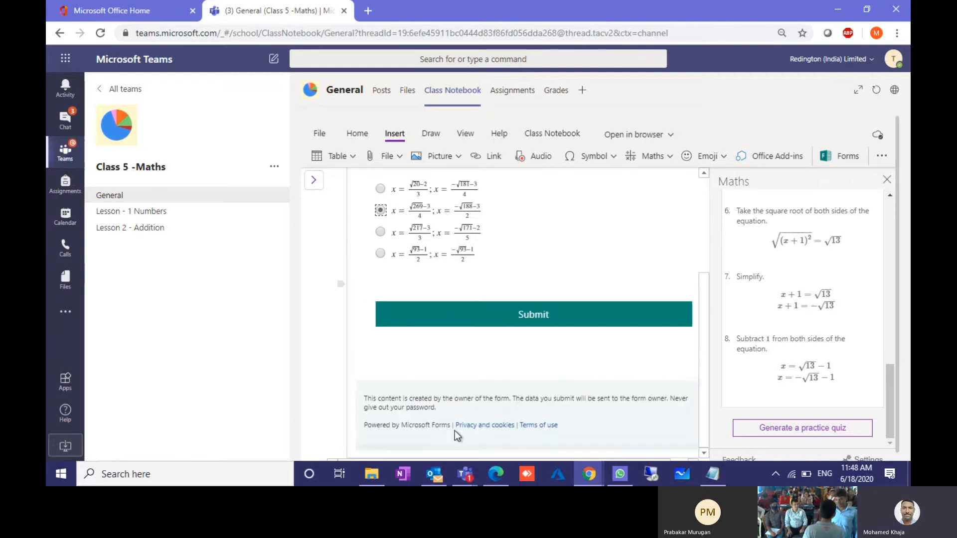
{"action": "left_click", "coordinate": [521, 313]}
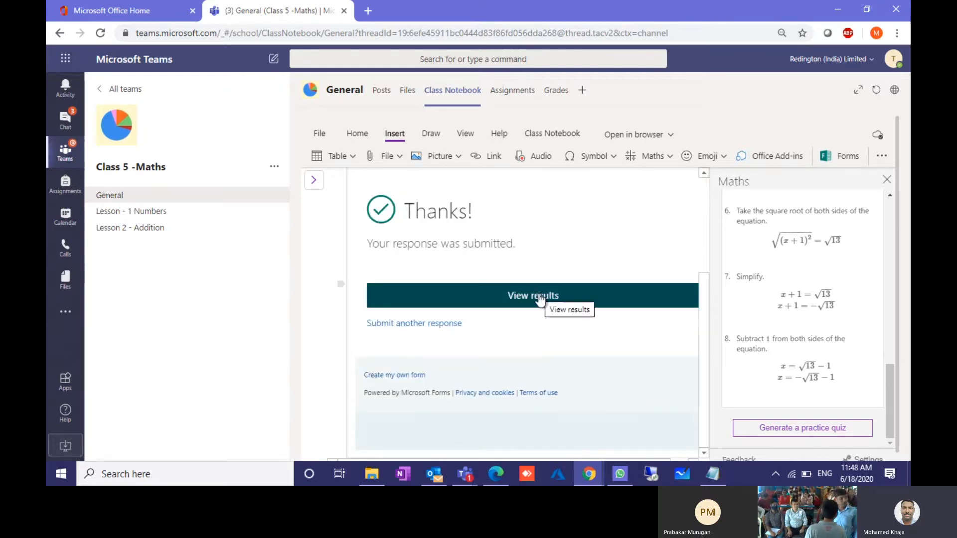
Step: Open the quiz results and scroll through the graded answers scoring 0%
{"action": "left_click", "coordinate": [539, 299]}
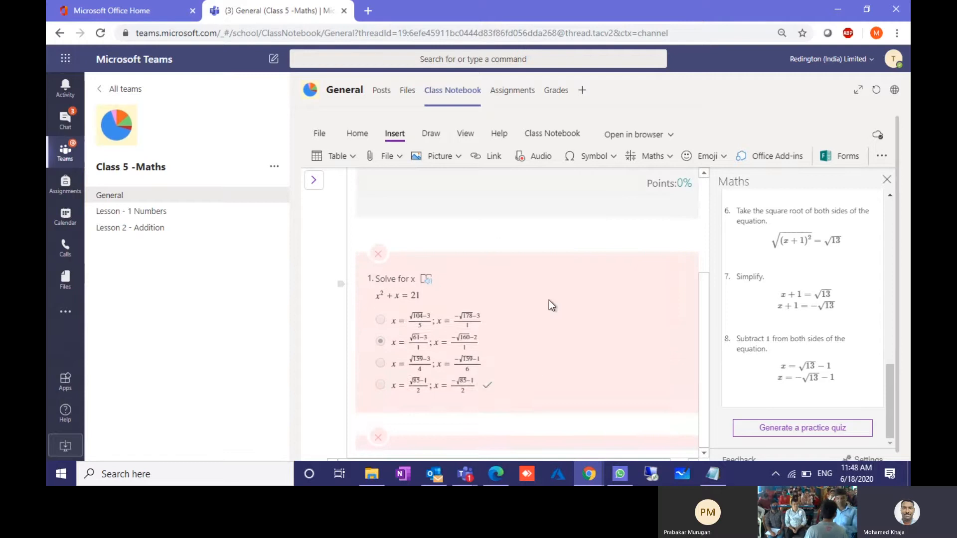
{"action": "scroll", "coordinate": [548, 300], "scroll_direction": "up", "scroll_amount": 3}
{"action": "scroll", "coordinate": [622, 354], "scroll_direction": "right", "scroll_amount": 1}
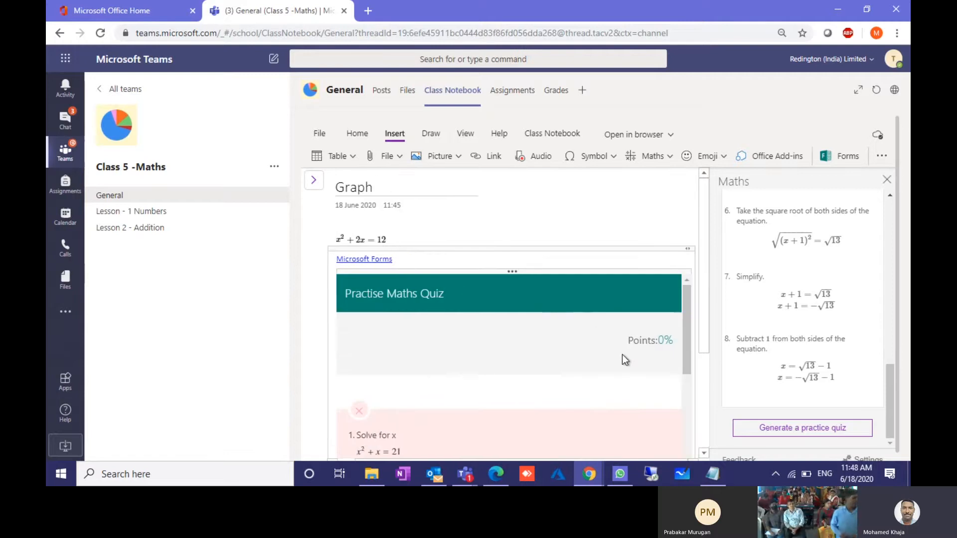
{"action": "scroll", "coordinate": [621, 354], "scroll_direction": "down", "scroll_amount": 2}
{"action": "scroll", "coordinate": [622, 354], "scroll_direction": "up", "scroll_amount": 2}
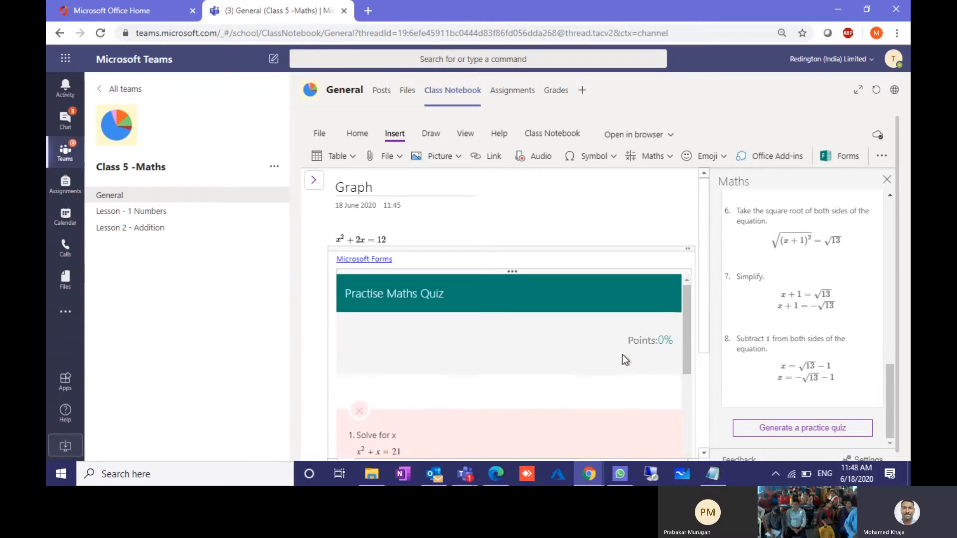
{"action": "scroll", "coordinate": [622, 354], "scroll_direction": "down", "scroll_amount": 6}
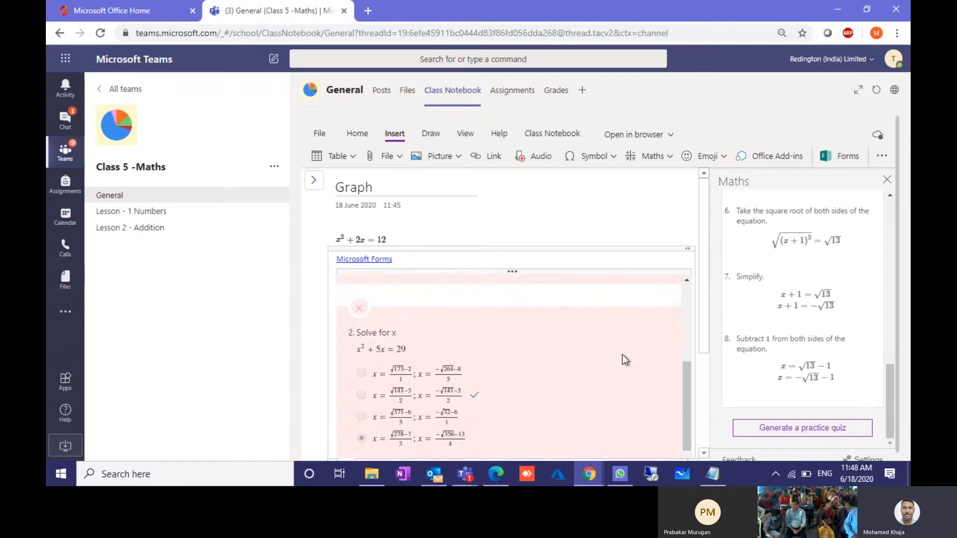
{"action": "scroll", "coordinate": [622, 355], "scroll_direction": "down", "scroll_amount": 5}
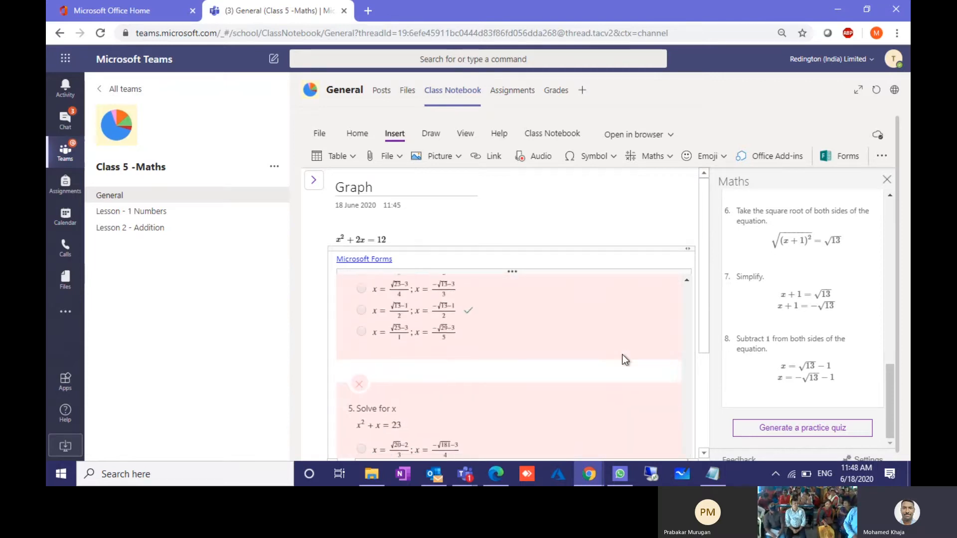
{"action": "scroll", "coordinate": [621, 354], "scroll_direction": "down", "scroll_amount": 5}
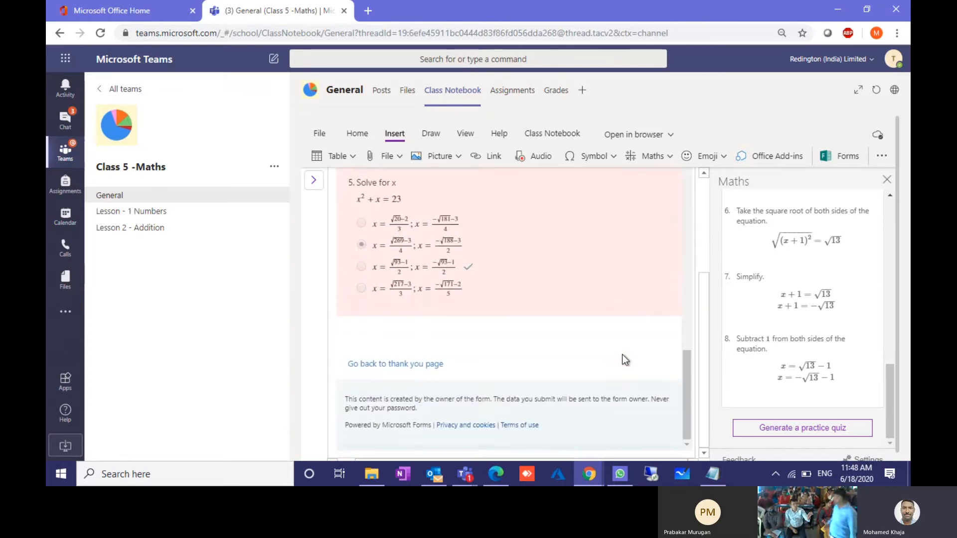
{"action": "scroll", "coordinate": [621, 354], "scroll_direction": "up", "scroll_amount": 10}
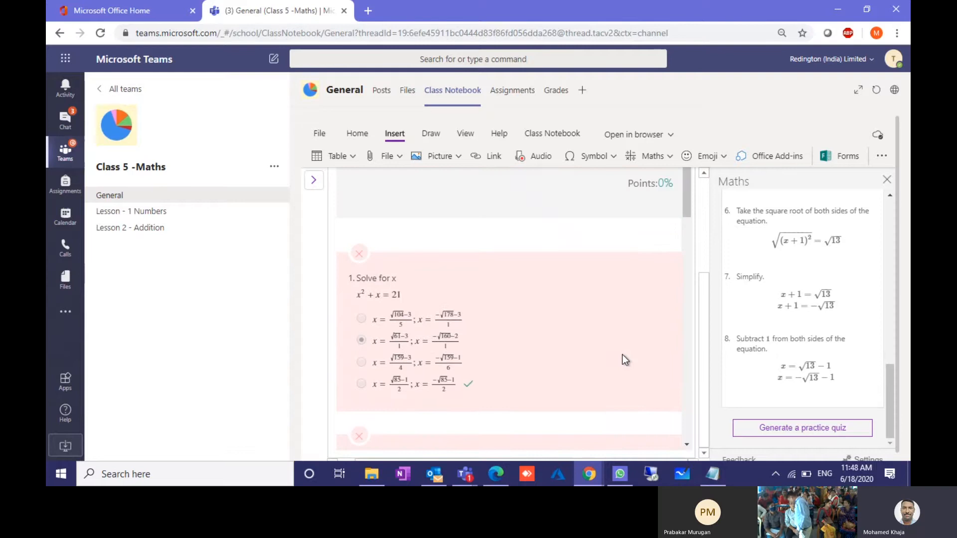
{"action": "scroll", "coordinate": [622, 354], "scroll_direction": "up", "scroll_amount": 3}
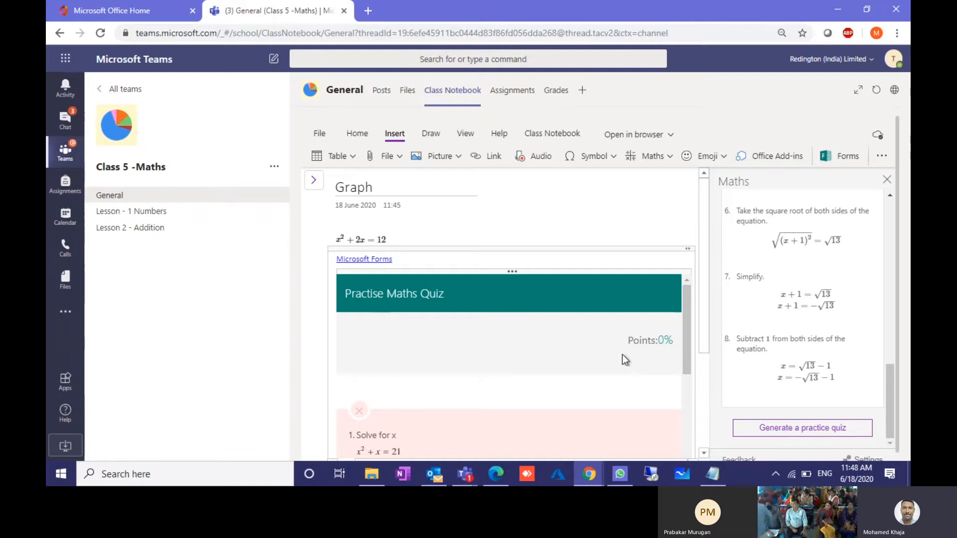
{"action": "scroll", "coordinate": [801, 310], "scroll_direction": "up", "scroll_amount": 10}
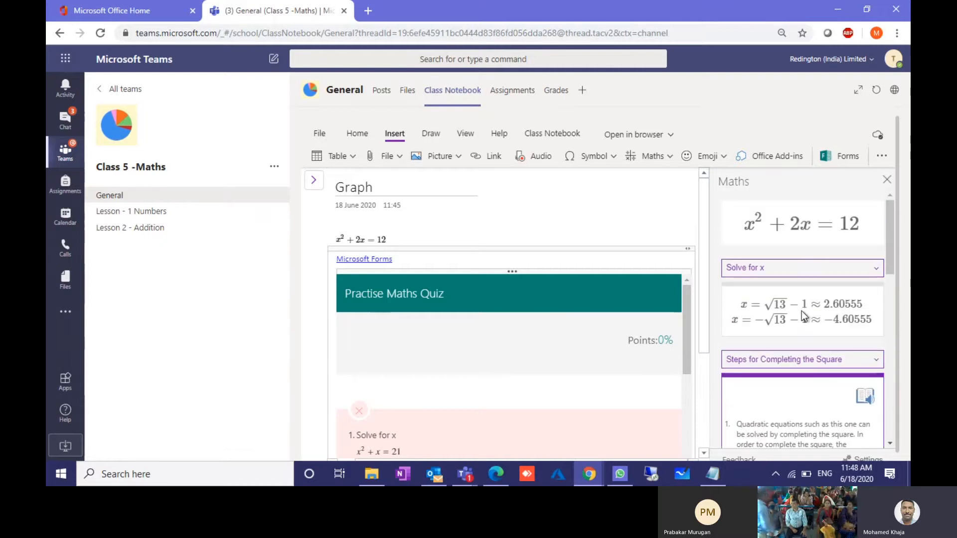
Step: Insert the 2D graph of both sides of x² + 2x = 12, then shrink it and place it right of the quiz
{"action": "left_click", "coordinate": [780, 269]}
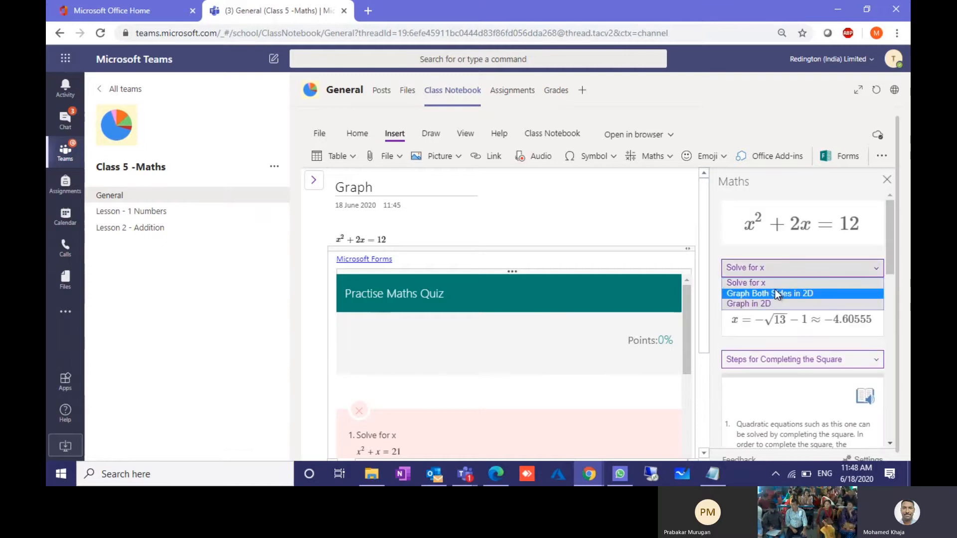
{"action": "left_click", "coordinate": [775, 293]}
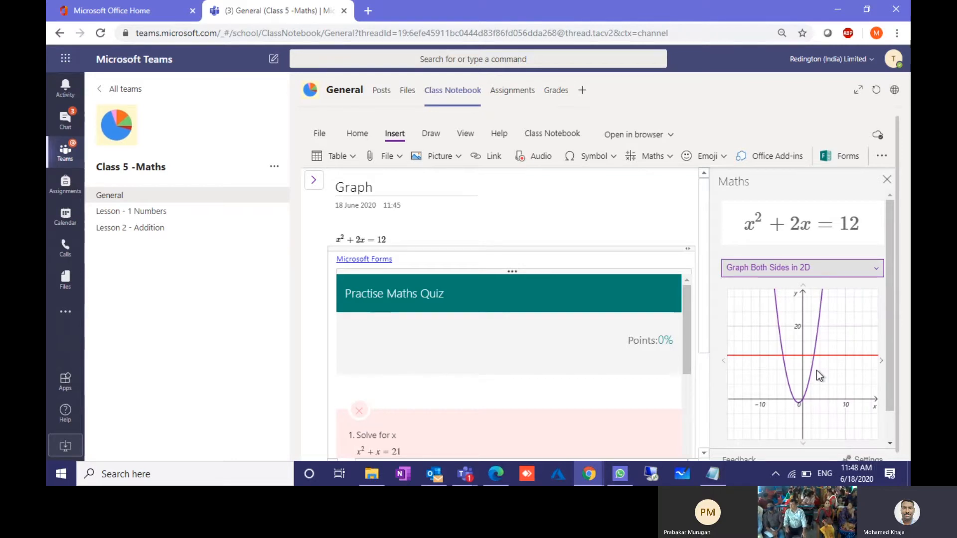
{"action": "scroll", "coordinate": [816, 370], "scroll_direction": "down", "scroll_amount": 1}
{"action": "scroll", "coordinate": [816, 370], "scroll_direction": "down", "scroll_amount": 1}
{"action": "left_click", "coordinate": [761, 418]}
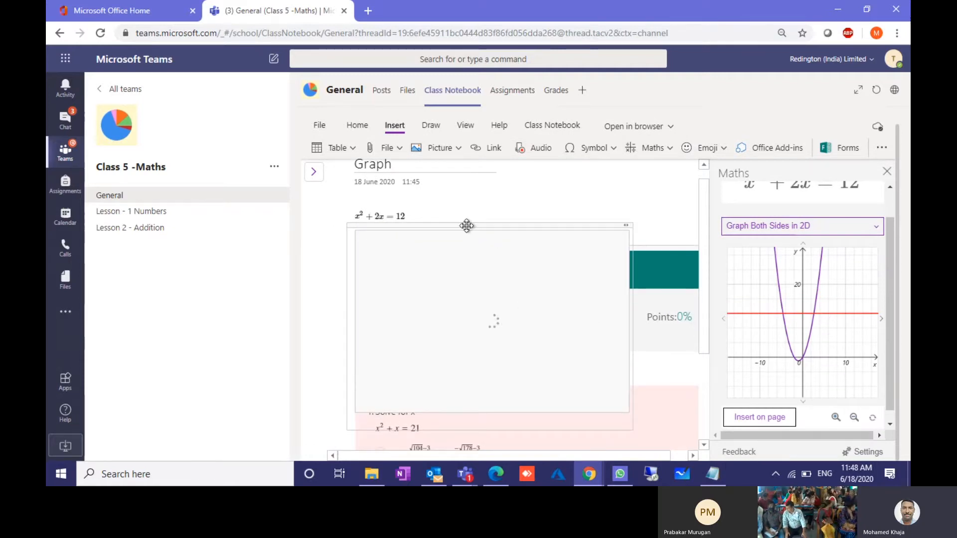
{"action": "left_click_drag", "start_coordinate": [458, 273], "coordinate": [585, 375]}
{"action": "left_click_drag", "start_coordinate": [595, 320], "coordinate": [600, 297]}
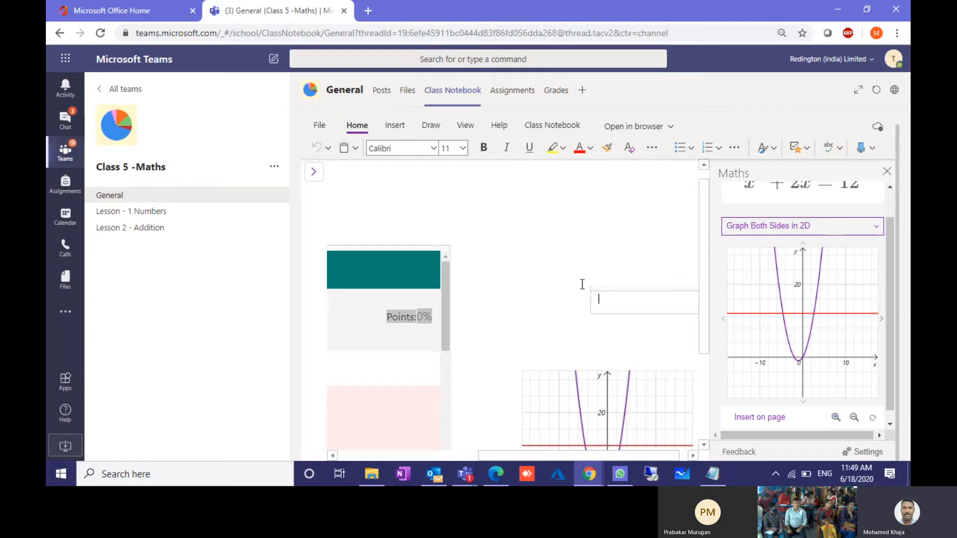
Step: Record a short audio clip onto the Graph page
{"action": "scroll", "coordinate": [582, 284], "scroll_direction": "left", "scroll_amount": 4}
{"action": "scroll", "coordinate": [540, 211], "scroll_direction": "up", "scroll_amount": 1}
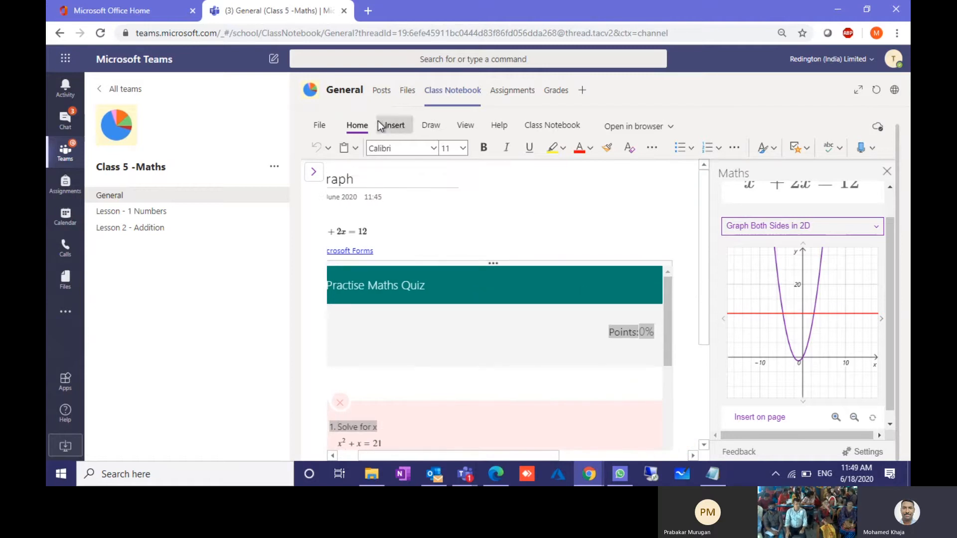
{"action": "left_click", "coordinate": [393, 125]}
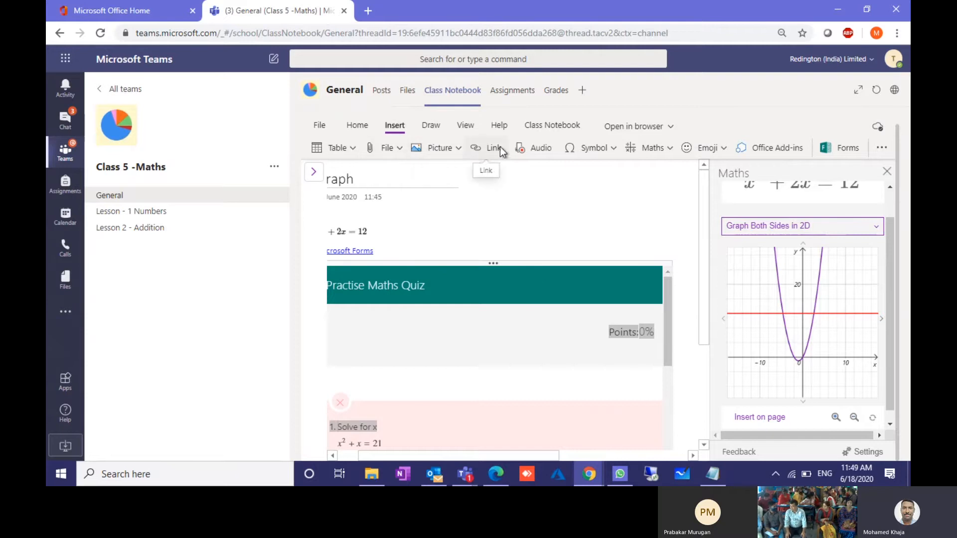
{"action": "left_click", "coordinate": [544, 148]}
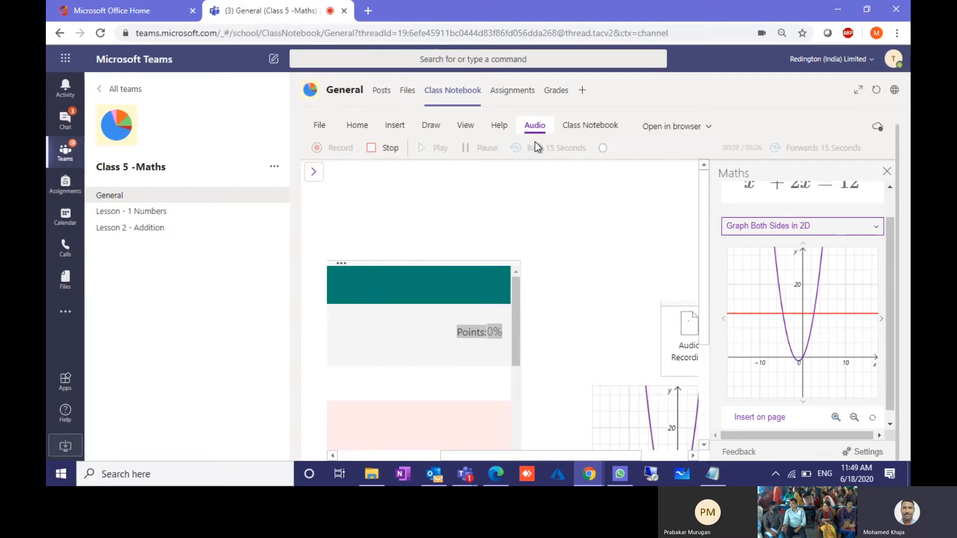
{"action": "left_click", "coordinate": [389, 148]}
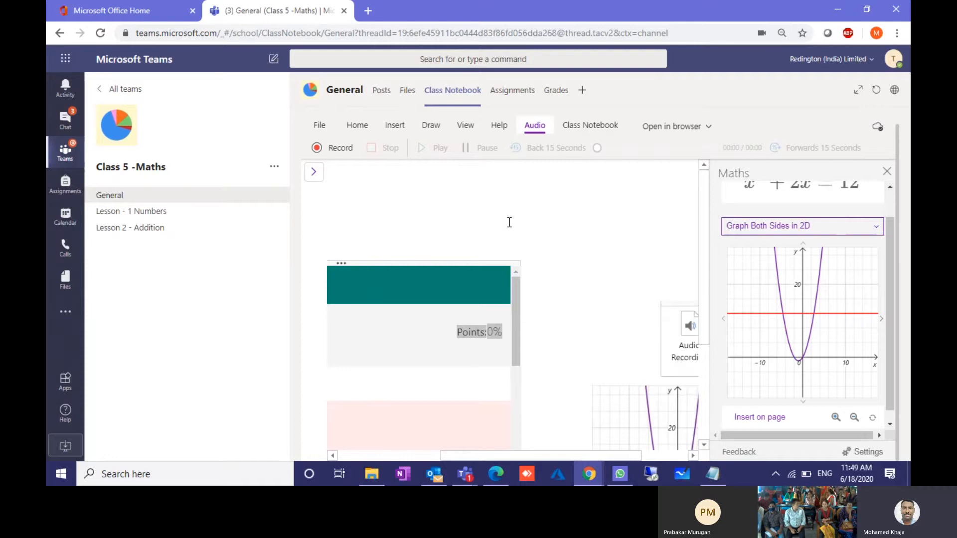
Step: Look through the Symbol list without inserting anything, then expand the notebook's sections and pages list
{"action": "left_click", "coordinate": [404, 126]}
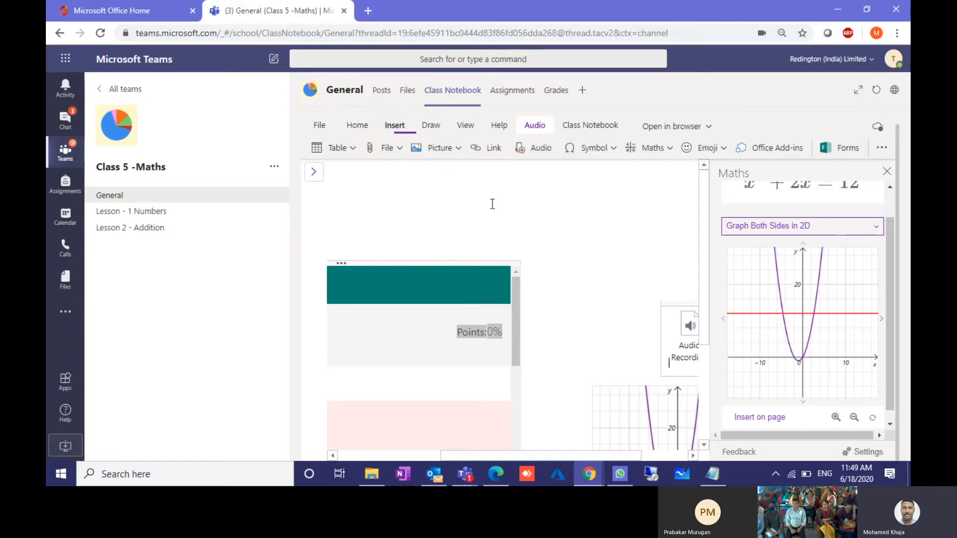
{"action": "left_click", "coordinate": [602, 148]}
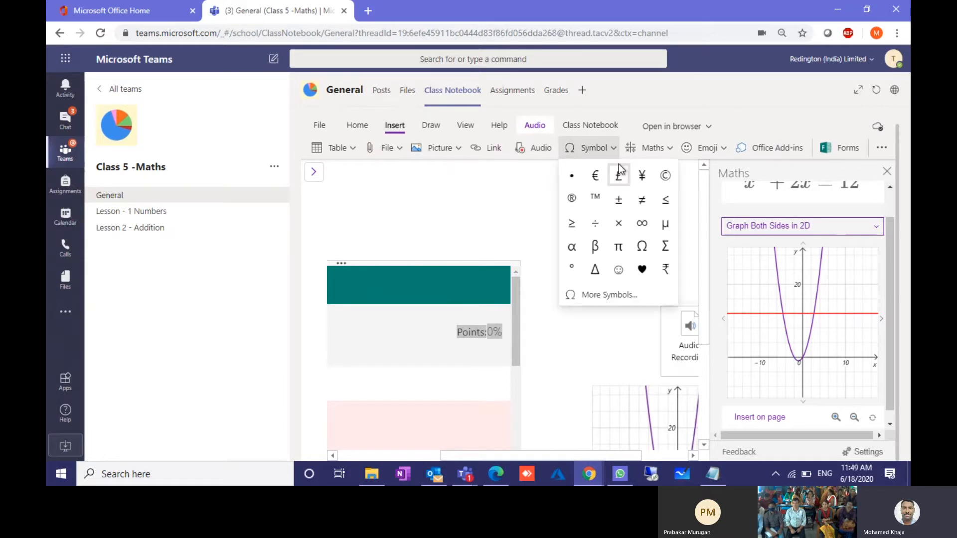
{"action": "left_click", "coordinate": [607, 328]}
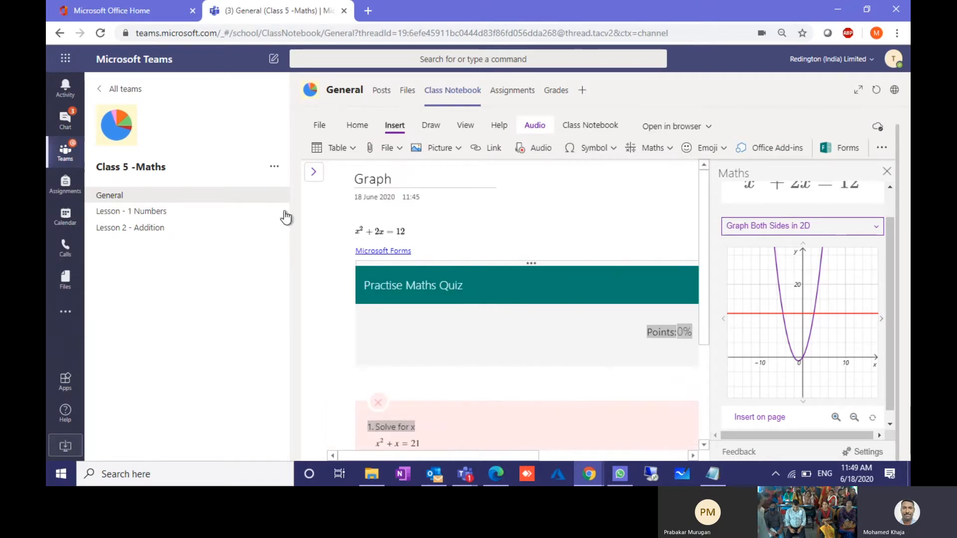
{"action": "left_click", "coordinate": [314, 171]}
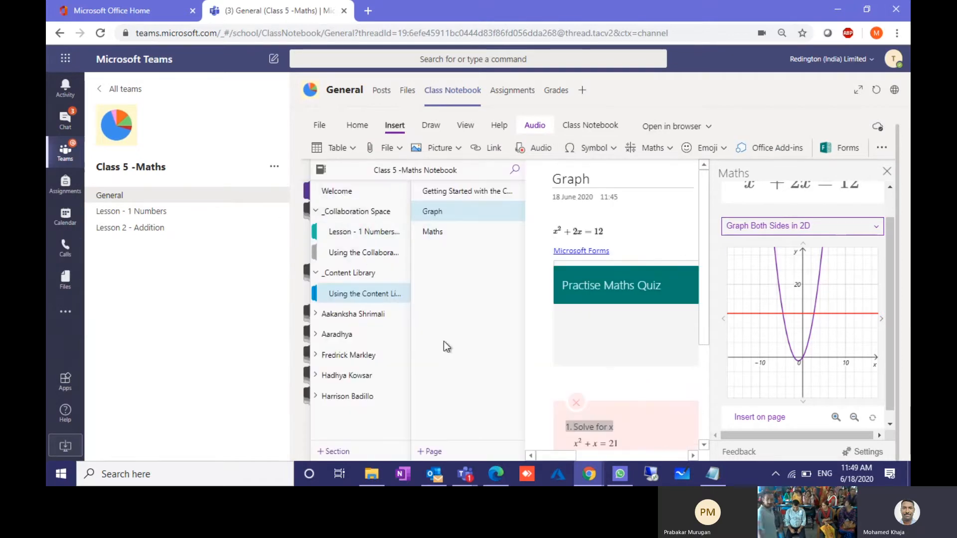
Step: Add a page titled 'Tamil' to Content Library, hide the pages list, and close the Maths pane
{"action": "left_click", "coordinate": [429, 450]}
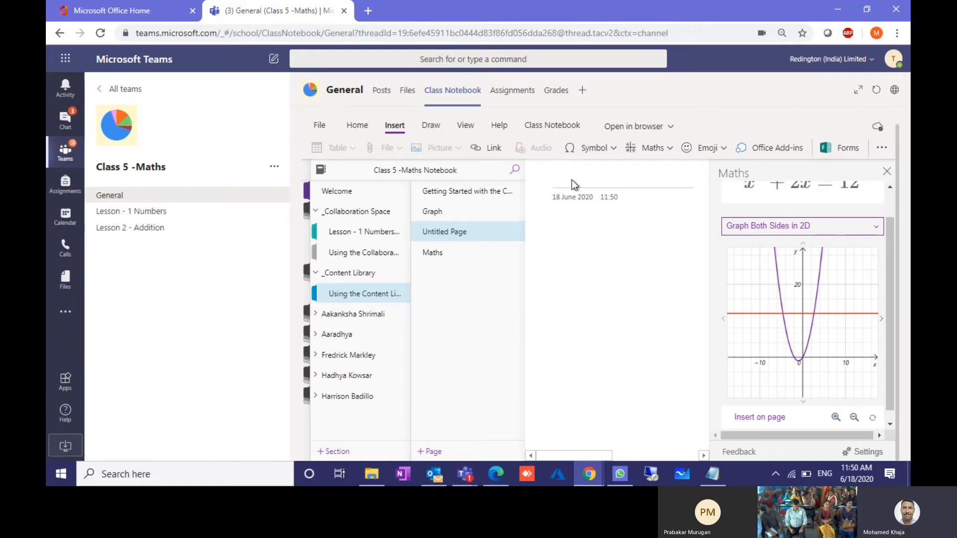
{"action": "type", "text": "Tamil"}
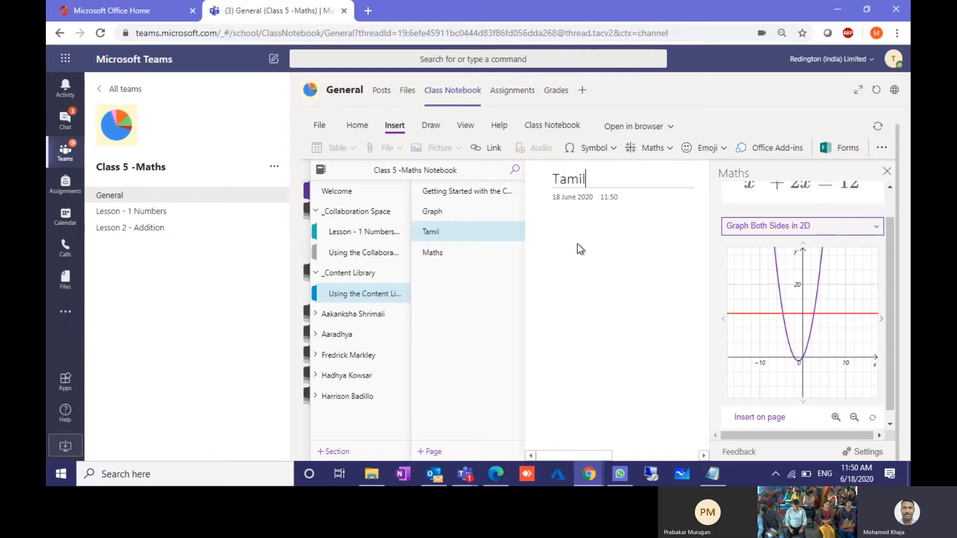
{"action": "left_click", "coordinate": [577, 244]}
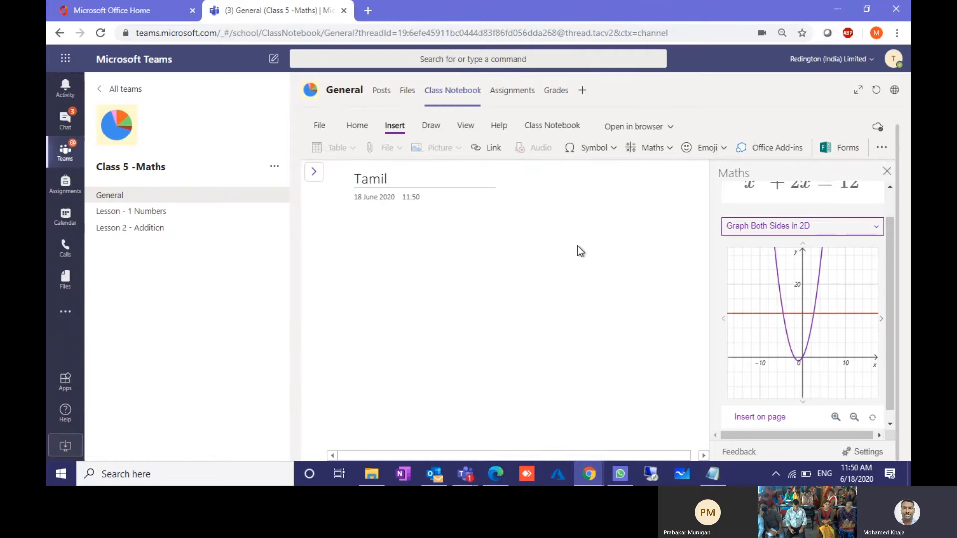
{"action": "left_click", "coordinate": [887, 172]}
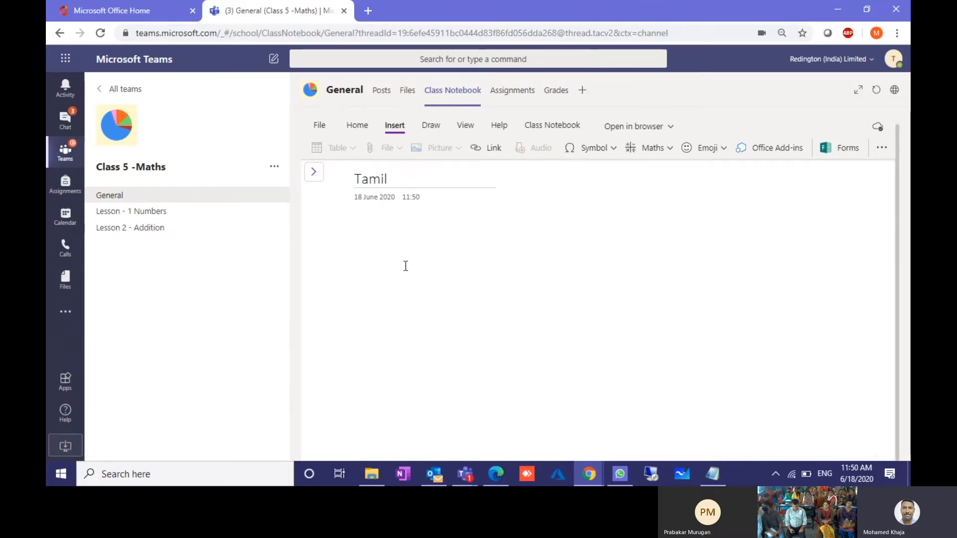
{"action": "left_click", "coordinate": [393, 239]}
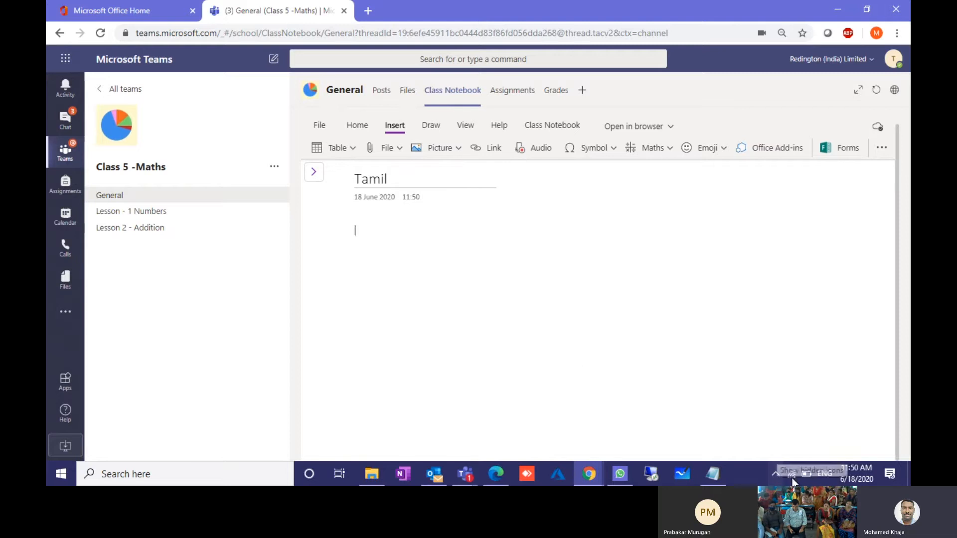
Step: Type a line in Tamil input, then a second line in Telugu input on the Tamil page
{"action": "left_click", "coordinate": [822, 474]}
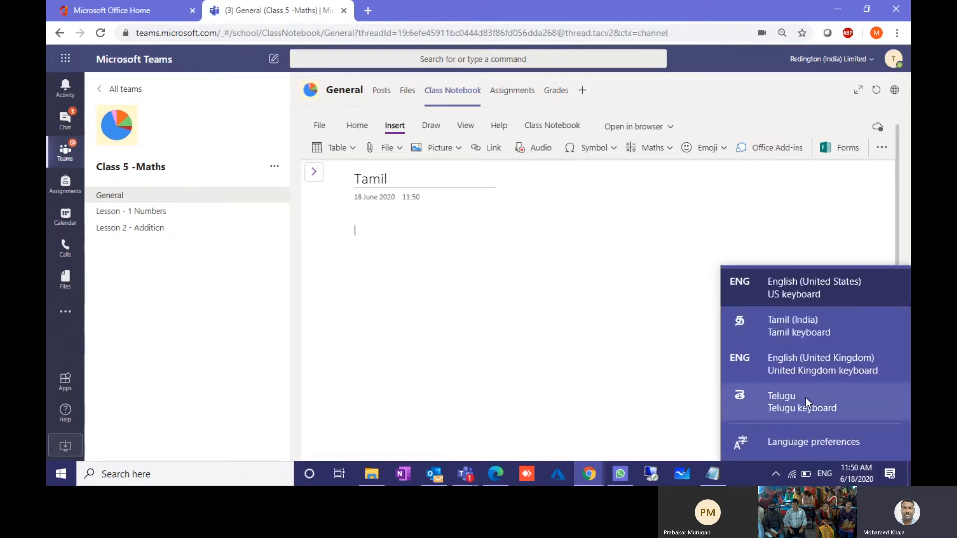
{"action": "left_click", "coordinate": [794, 326]}
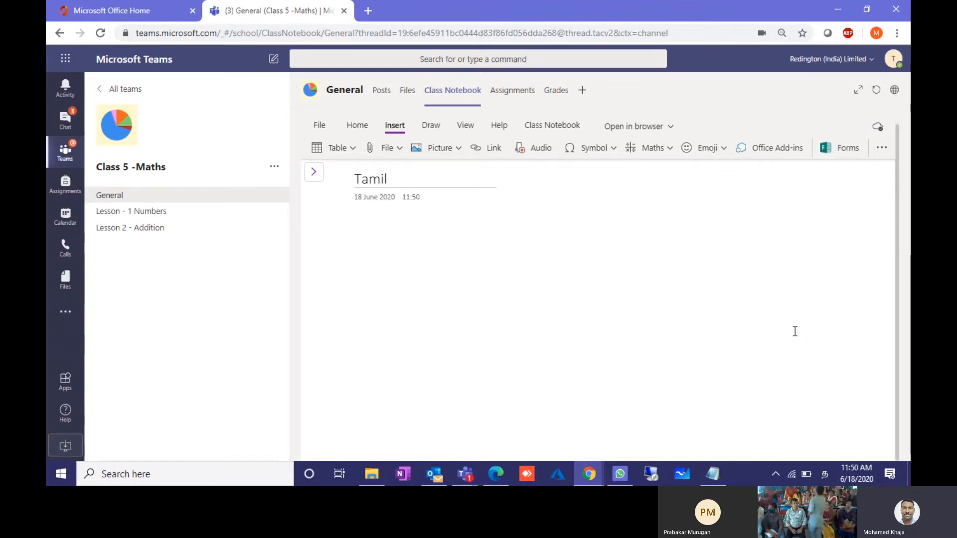
{"action": "type", "text": "கோதக்ரேர்லநதக"}
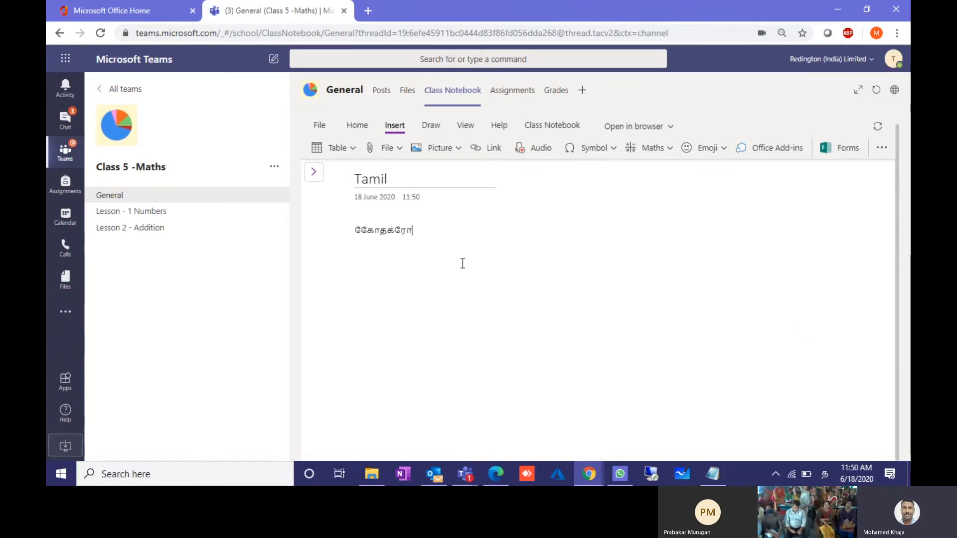
{"action": "type", "text": "சதகு கவதோரந"}
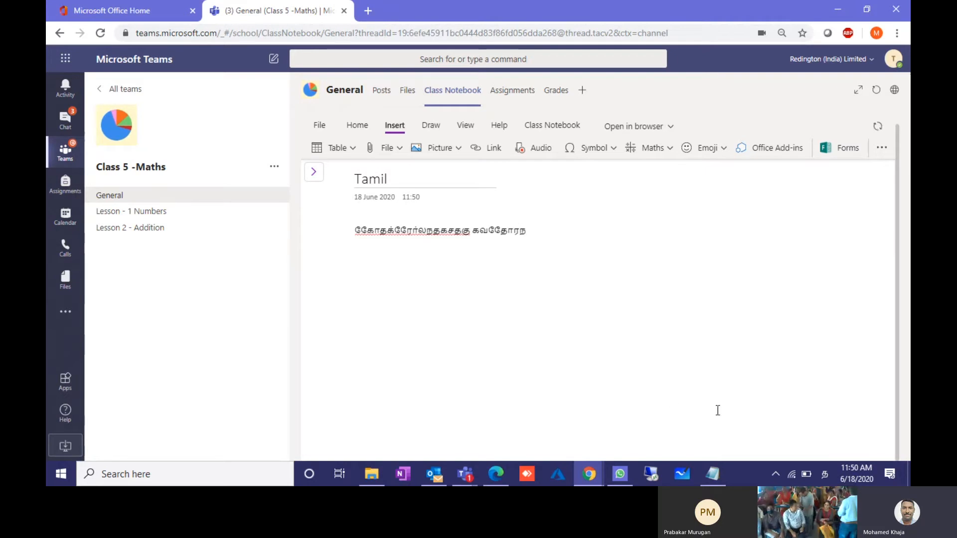
{"action": "left_click", "coordinate": [821, 474]}
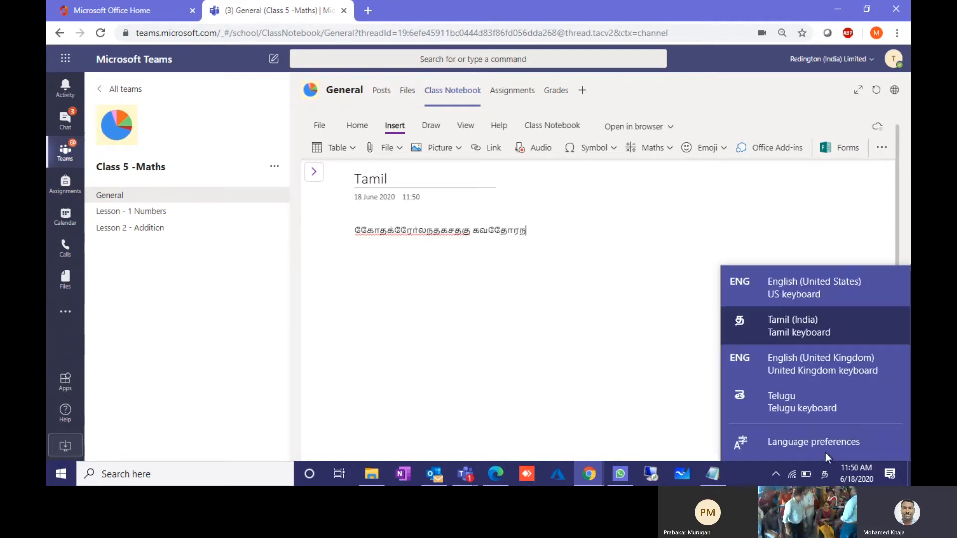
{"action": "left_click", "coordinate": [812, 412]}
{"action": "key", "text": "Return"}
{"action": "type", "text": "కనెత్కురనవచేవ"}
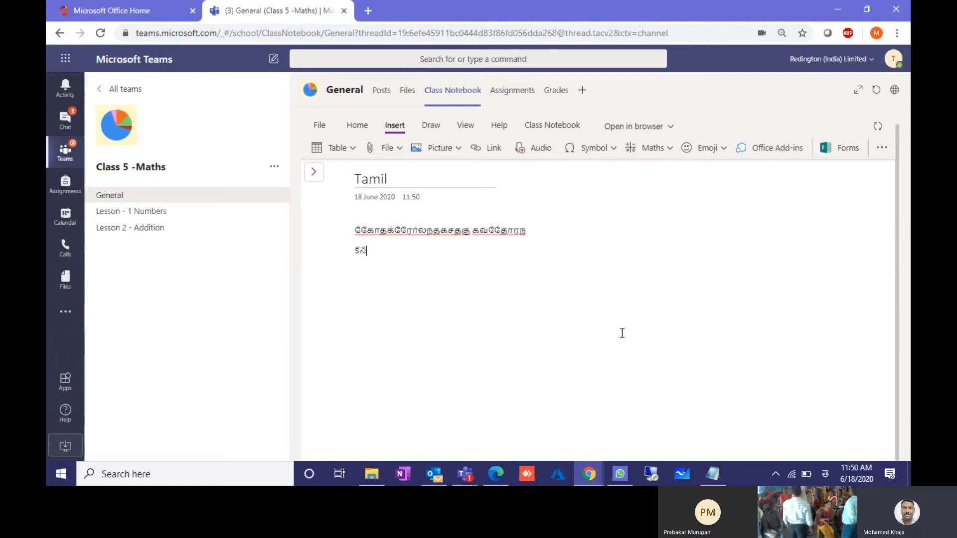
Step: Switch keyboard input back to English (United States) and show the notebook's pages list
{"action": "left_click", "coordinate": [824, 474]}
{"action": "left_click", "coordinate": [811, 444]}
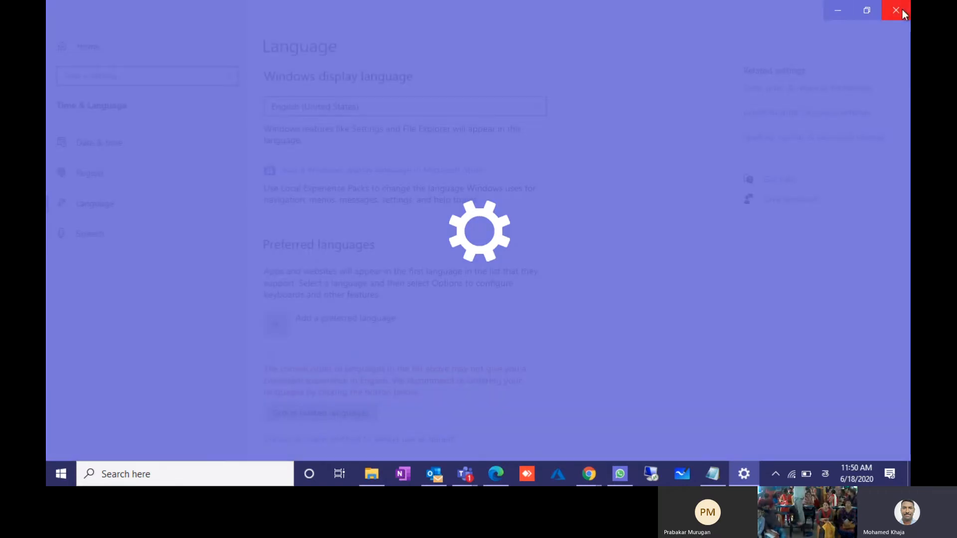
{"action": "left_click", "coordinate": [902, 10]}
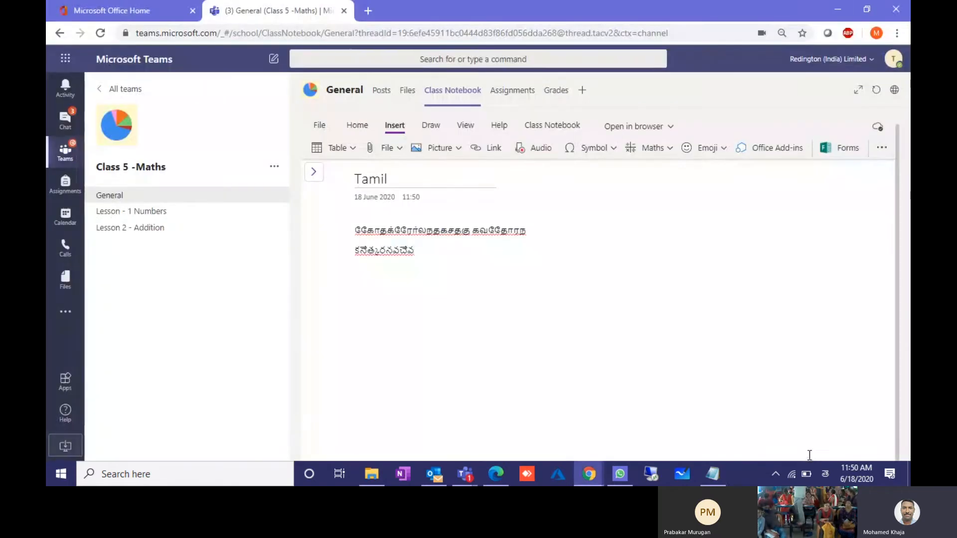
{"action": "left_click", "coordinate": [824, 473]}
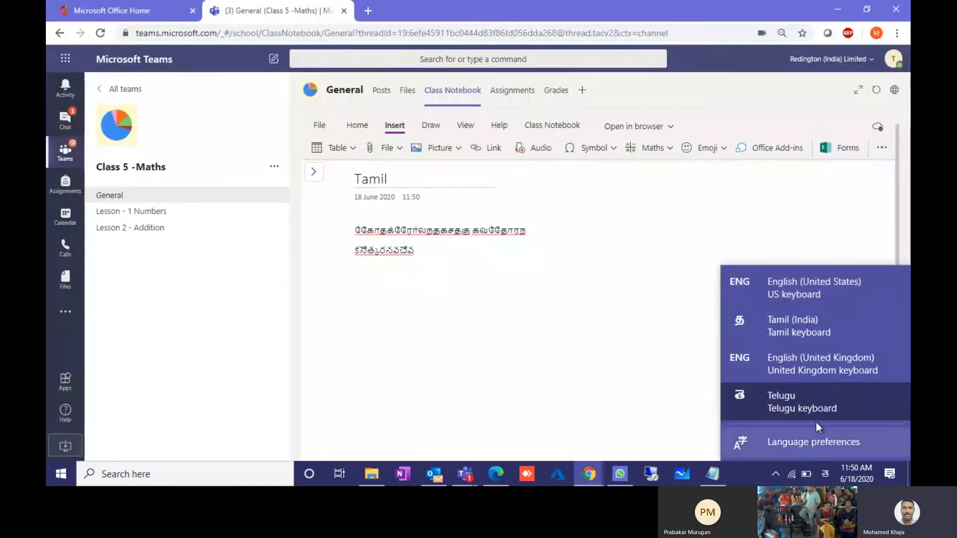
{"action": "left_click", "coordinate": [804, 303]}
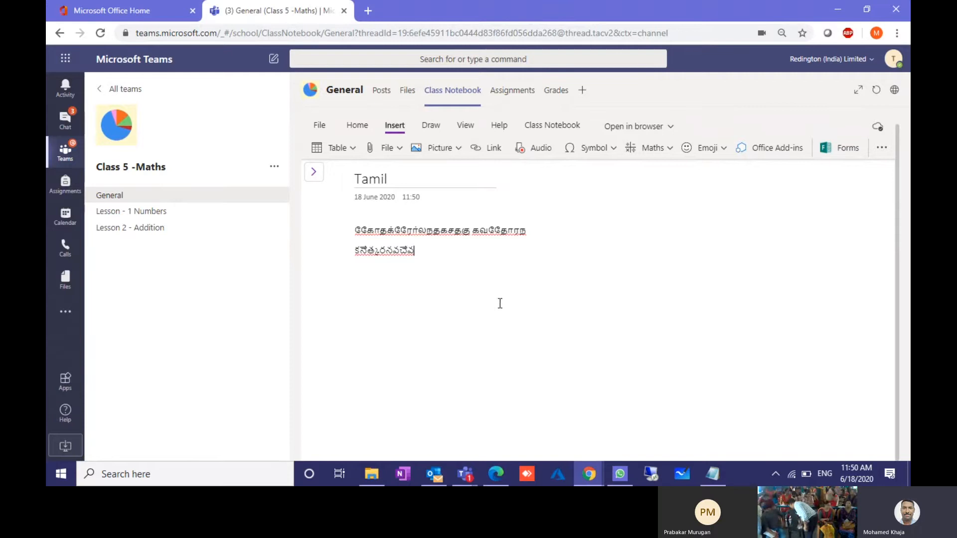
{"action": "left_click", "coordinate": [314, 173]}
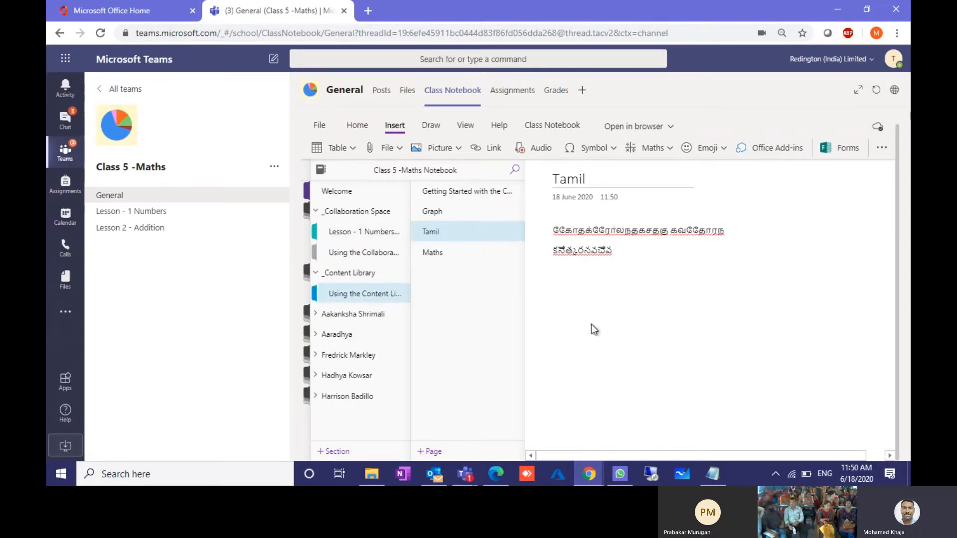
Step: Bring the meeting call window with the class video to the front from the taskbar
{"action": "mouse_move", "coordinate": [465, 474]}
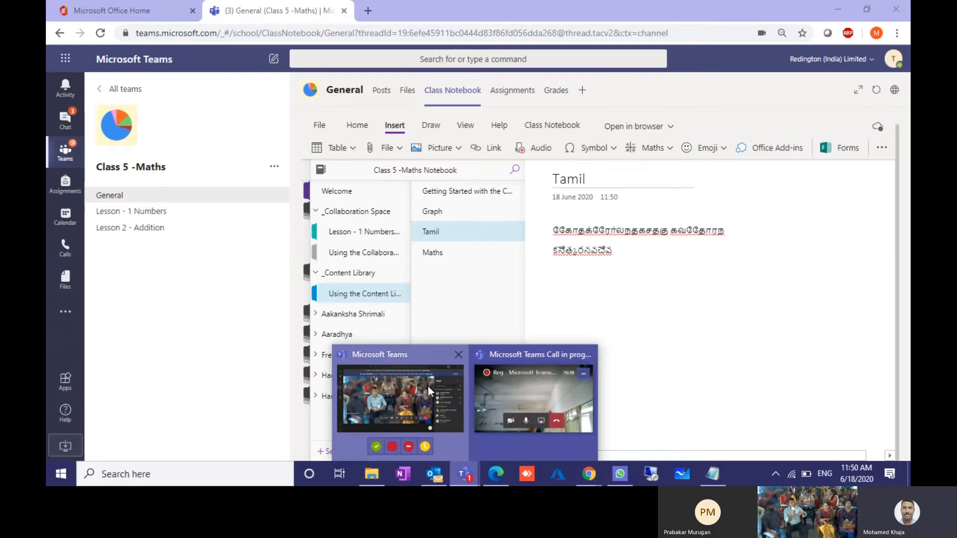
{"action": "left_click", "coordinate": [427, 386]}
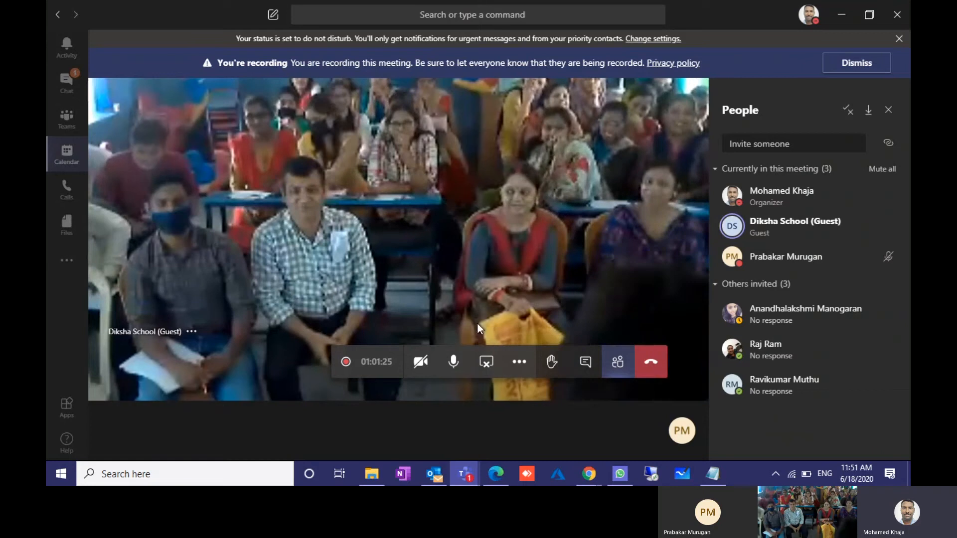
Step: Toggle the meeting microphone mute a few times, leaving it unmuted
{"action": "left_click", "coordinate": [454, 362]}
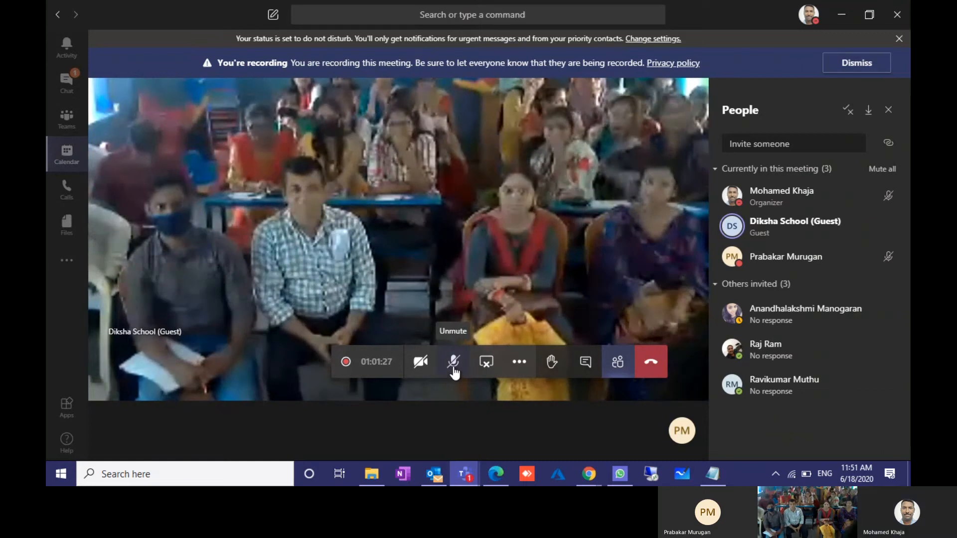
{"action": "left_click", "coordinate": [453, 362]}
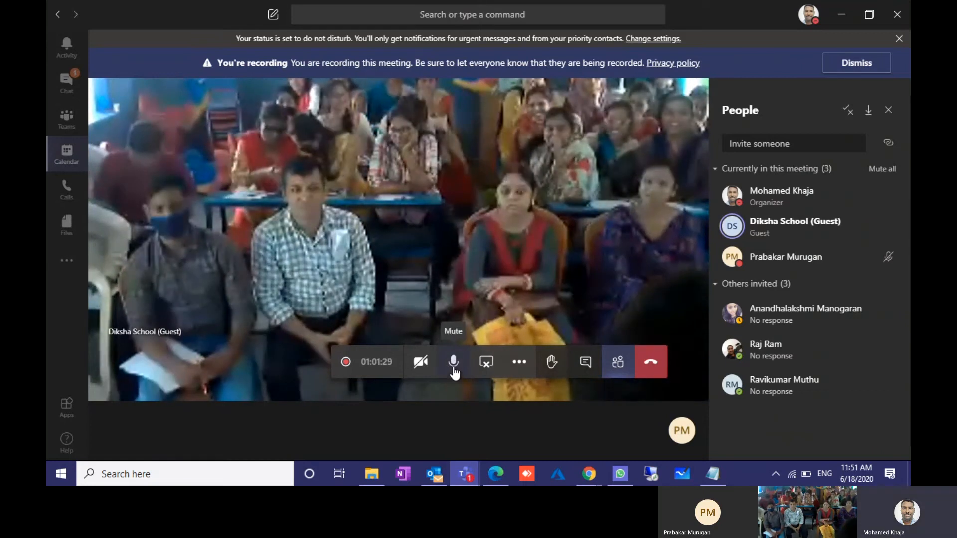
{"action": "left_click", "coordinate": [454, 362]}
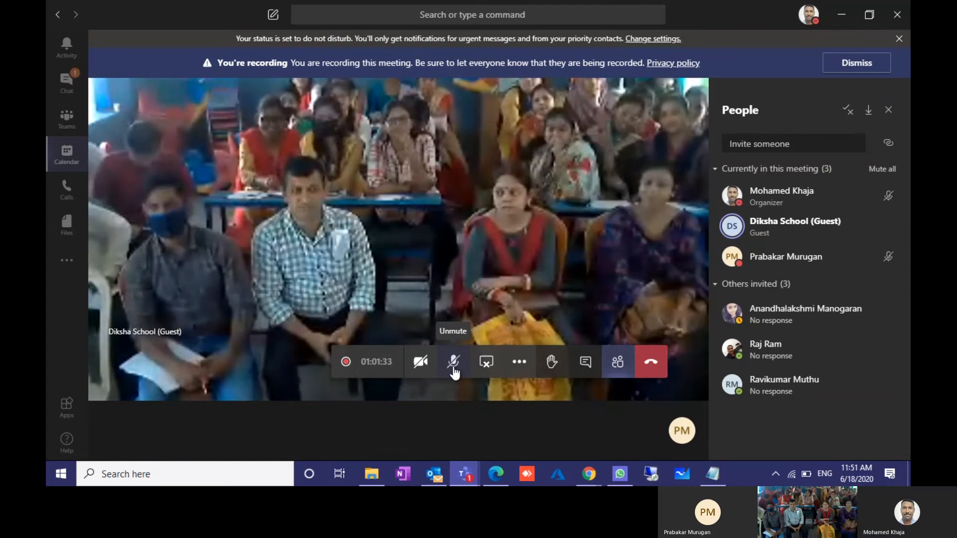
{"action": "left_click", "coordinate": [454, 362]}
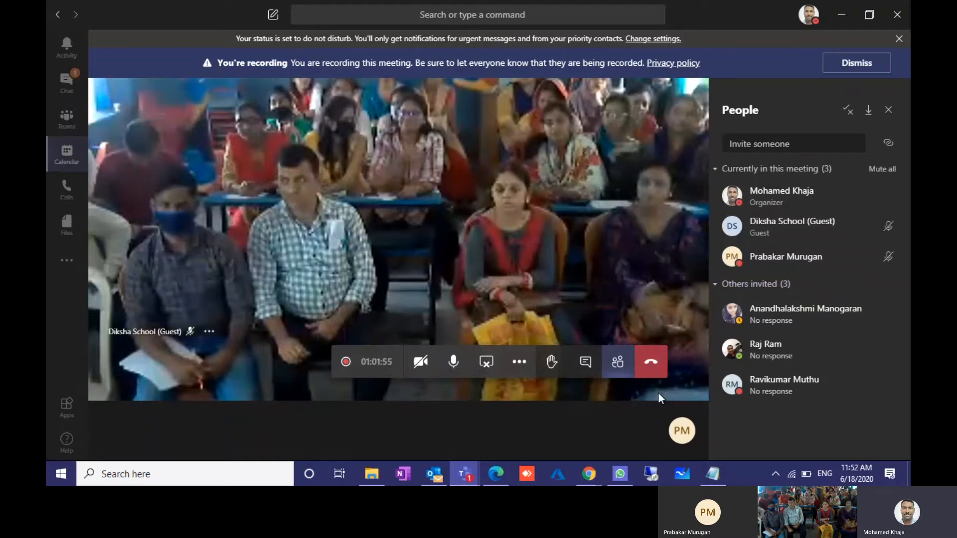
Step: In the Chrome Teams window, open Class 5 -Maths Assignments, choose Get started, then Create
{"action": "mouse_move", "coordinate": [587, 477]}
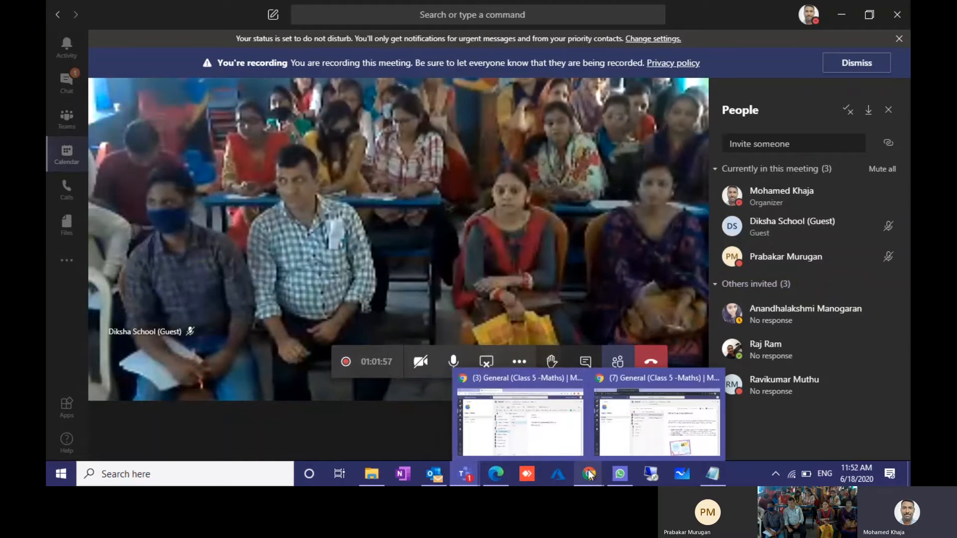
{"action": "left_click", "coordinate": [527, 421]}
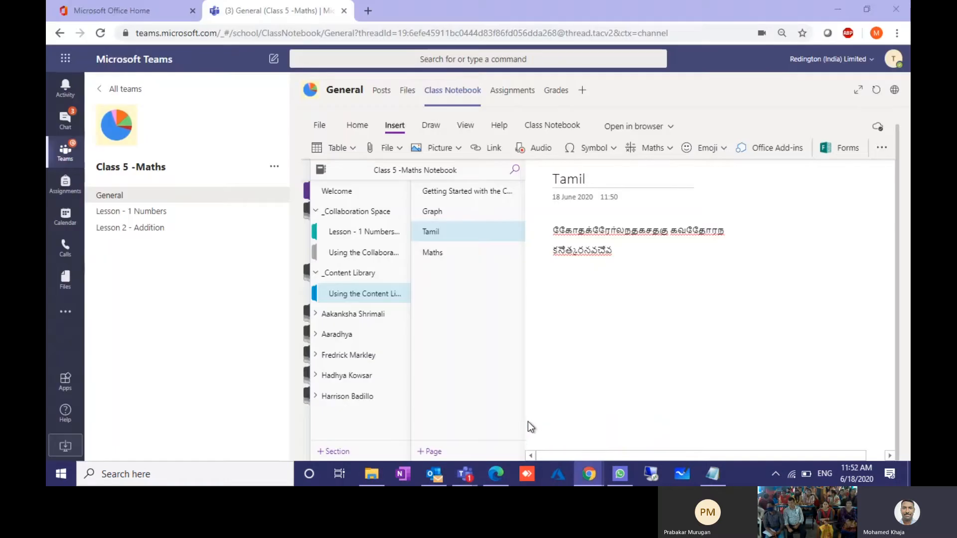
{"action": "left_click", "coordinate": [516, 102]}
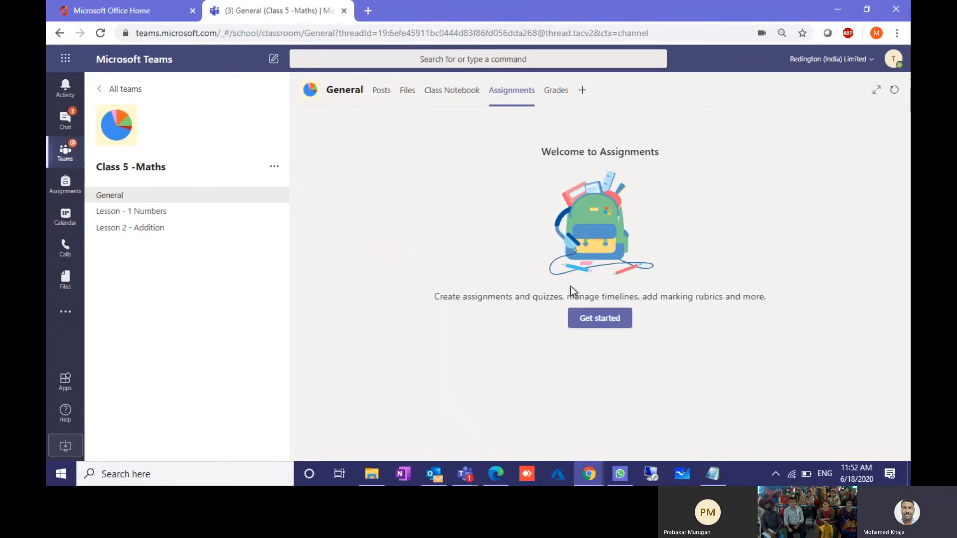
{"action": "left_click", "coordinate": [601, 324]}
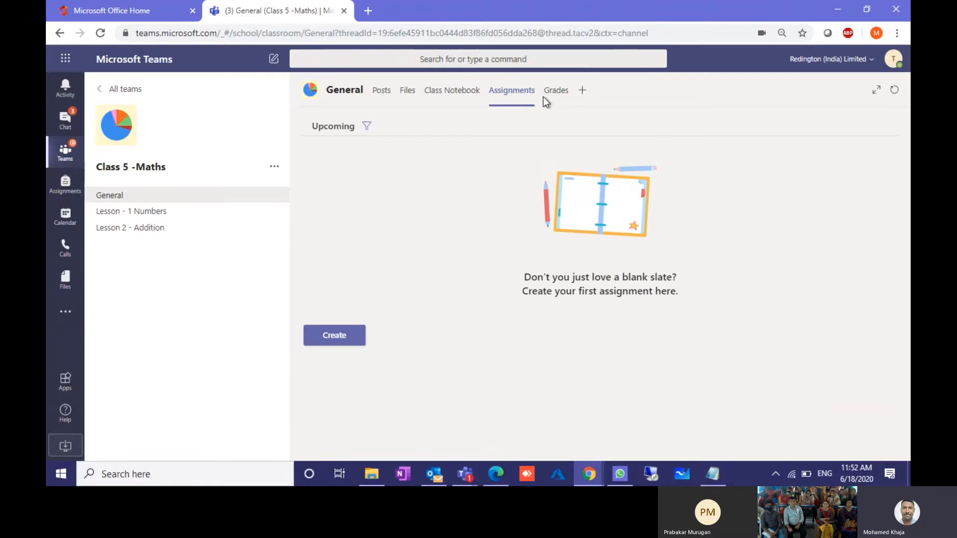
{"action": "left_click", "coordinate": [333, 342]}
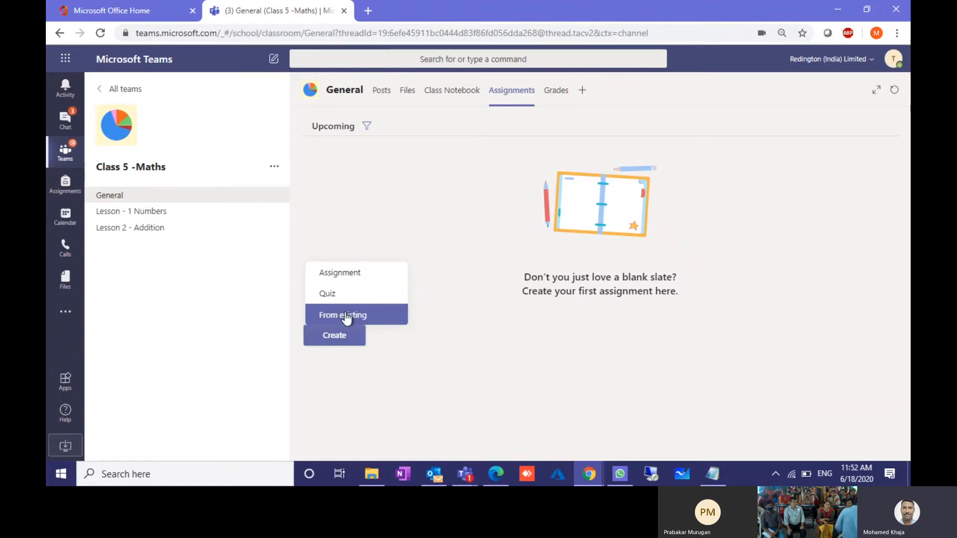
Step: Create an assignment titled 'Lesson 1 Numbers 18- 06-2020' with instructions 'Test'
{"action": "left_click", "coordinate": [351, 275]}
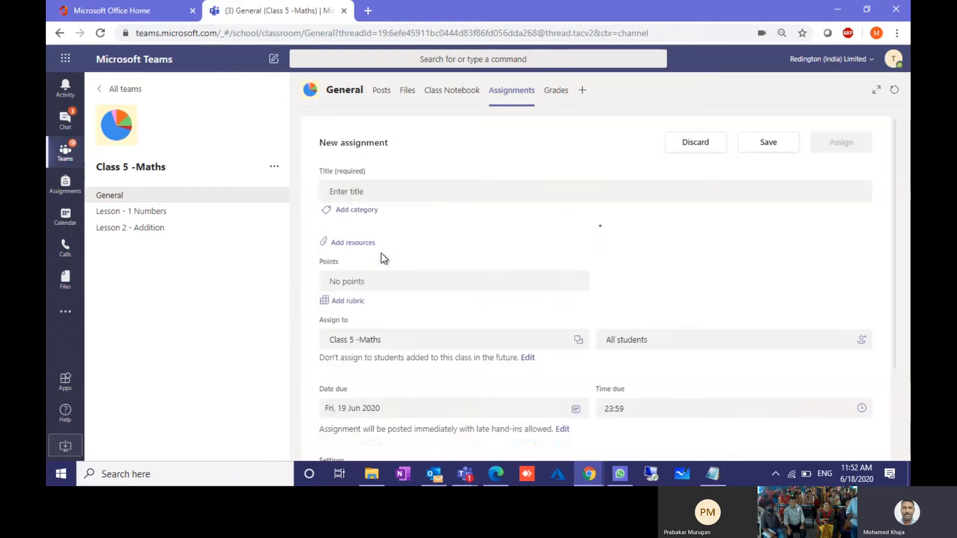
{"action": "left_click", "coordinate": [379, 192]}
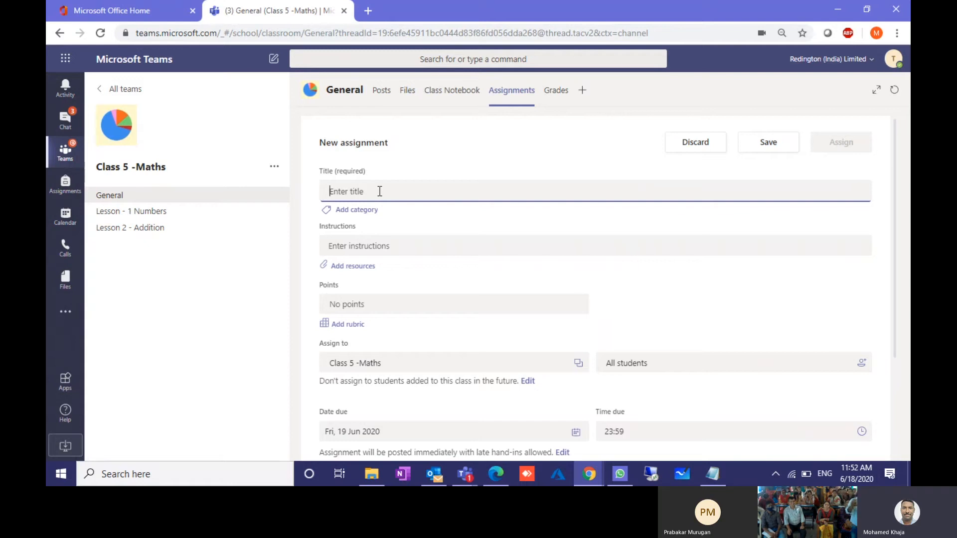
{"action": "type", "text": "Lesson"}
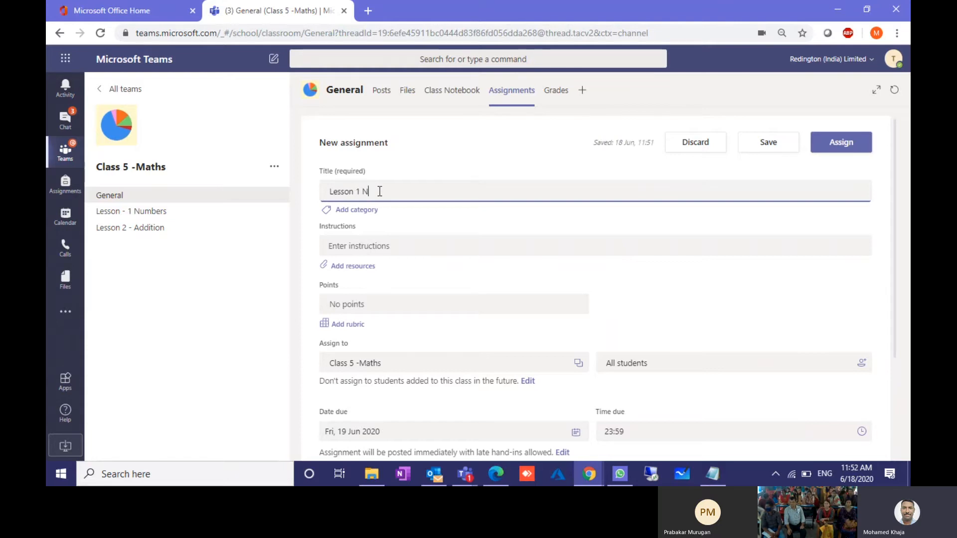
{"action": "type", "text": " 1 Number"}
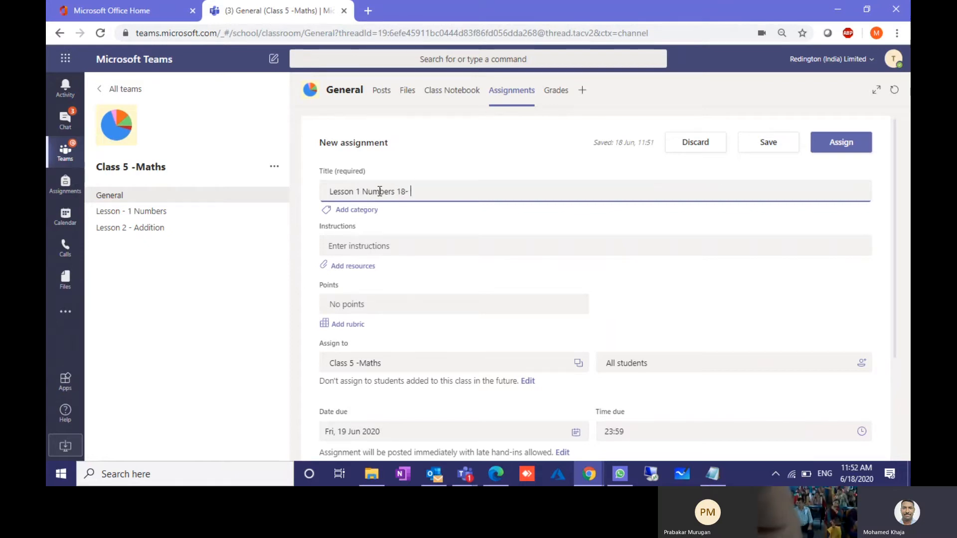
{"action": "type", "text": "s 18-"}
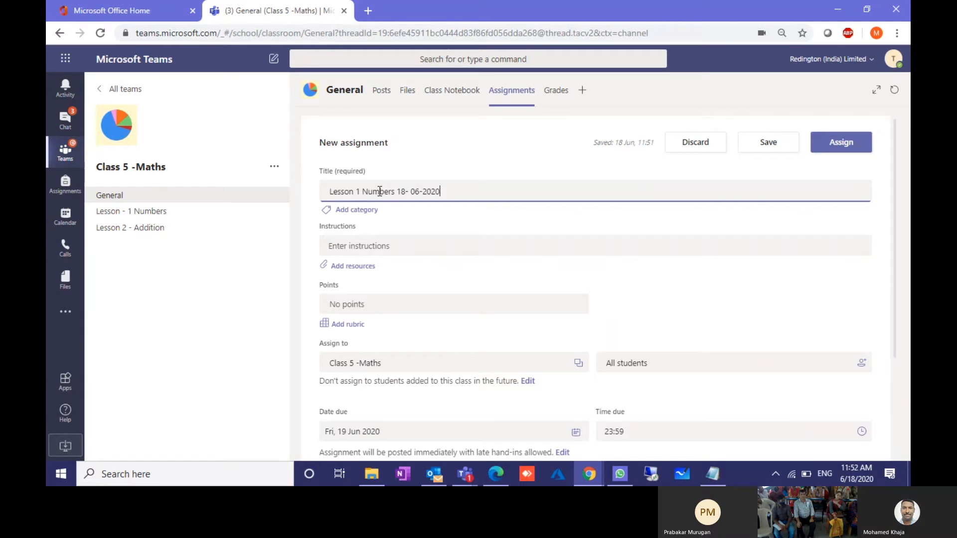
{"action": "left_click", "coordinate": [389, 246]}
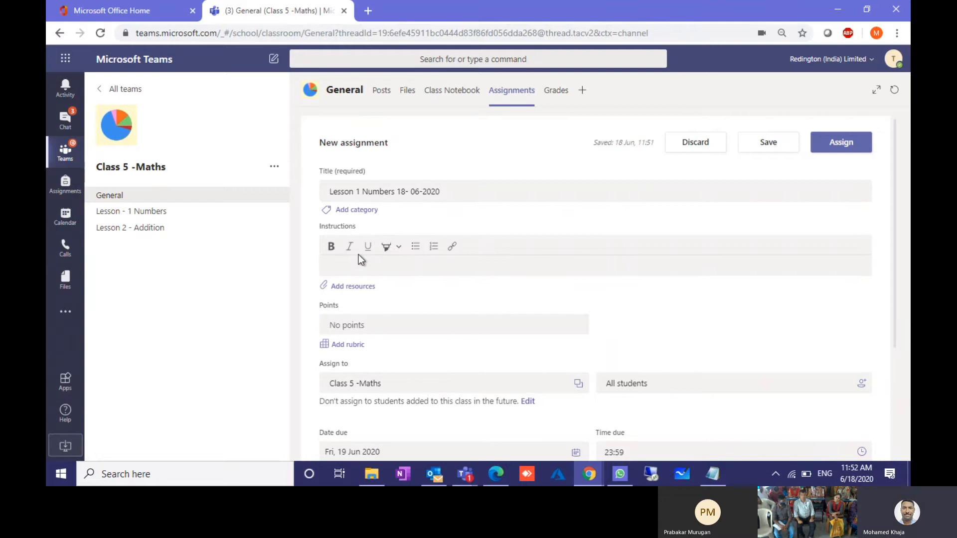
{"action": "type", "text": "Test"}
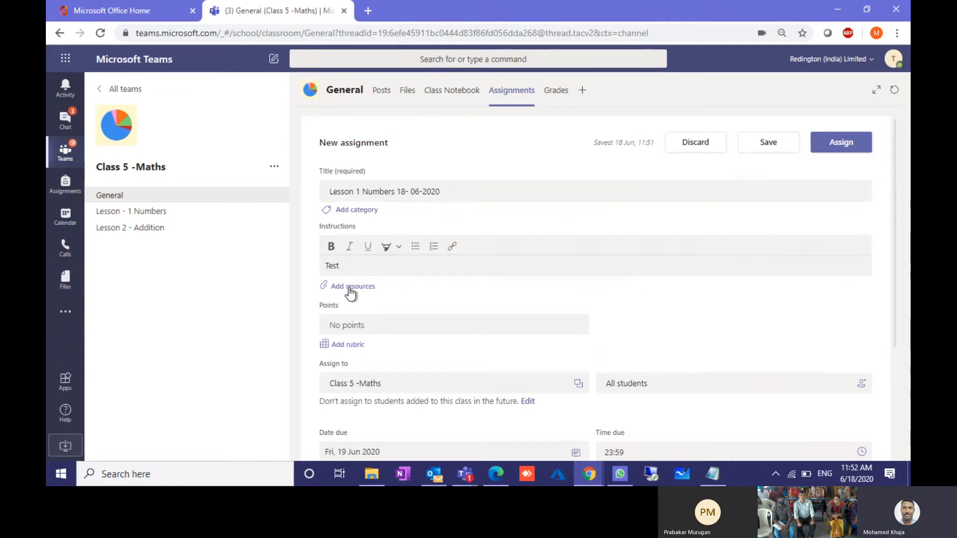
{"action": "left_click", "coordinate": [351, 287]}
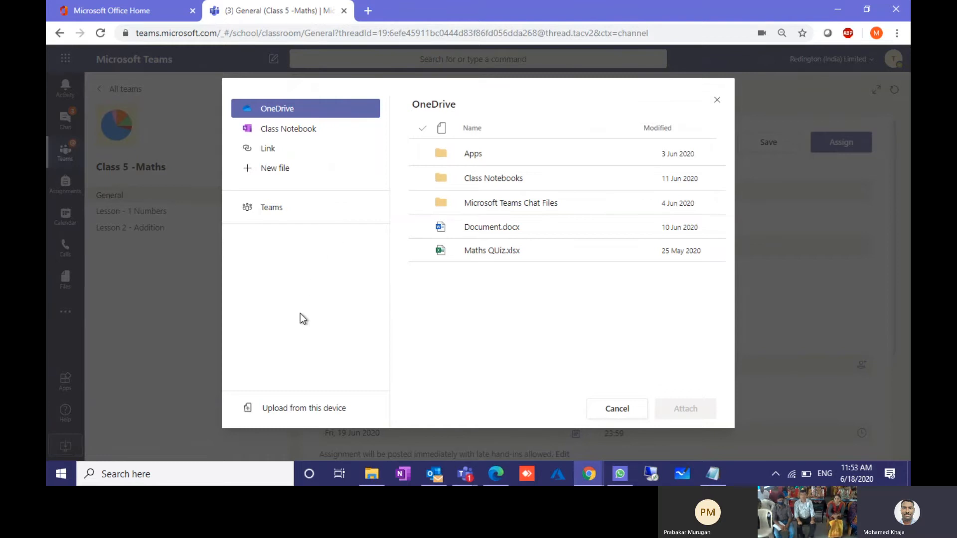
Step: Upload Assignment.docx from Local Disk (D:) as an assignment resource
{"action": "left_click", "coordinate": [295, 409]}
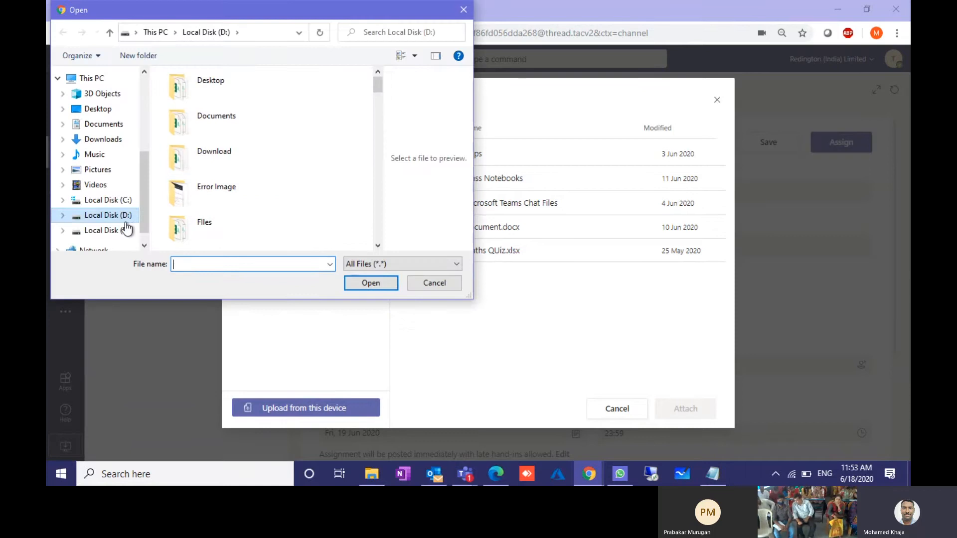
{"action": "scroll", "coordinate": [232, 199], "scroll_direction": "down", "scroll_amount": 5}
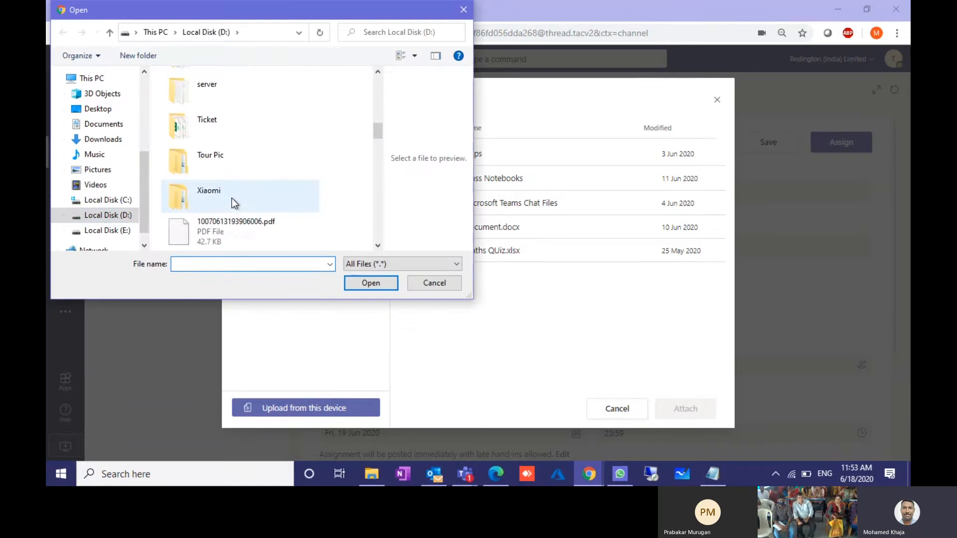
{"action": "scroll", "coordinate": [232, 199], "scroll_direction": "down", "scroll_amount": 3}
{"action": "scroll", "coordinate": [231, 198], "scroll_direction": "up", "scroll_amount": 2}
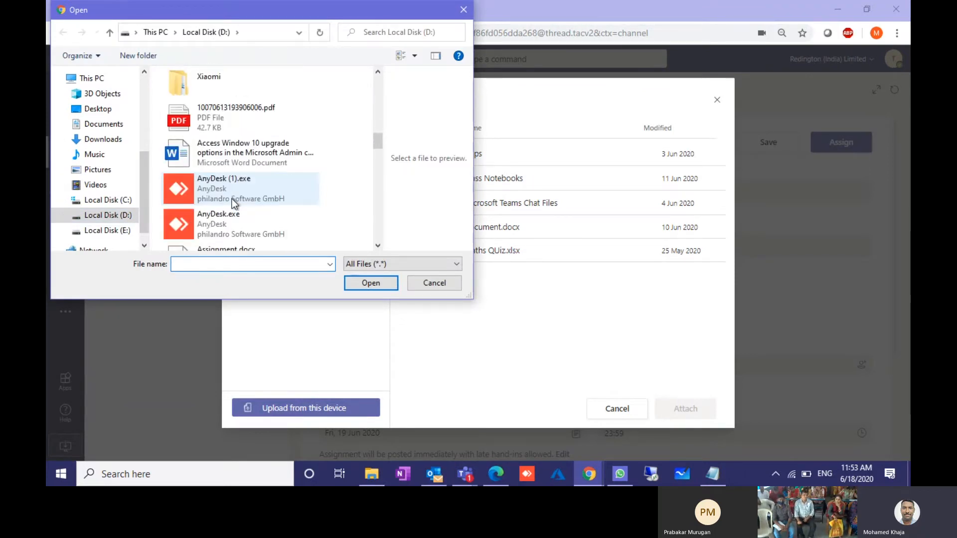
{"action": "left_click", "coordinate": [221, 165]}
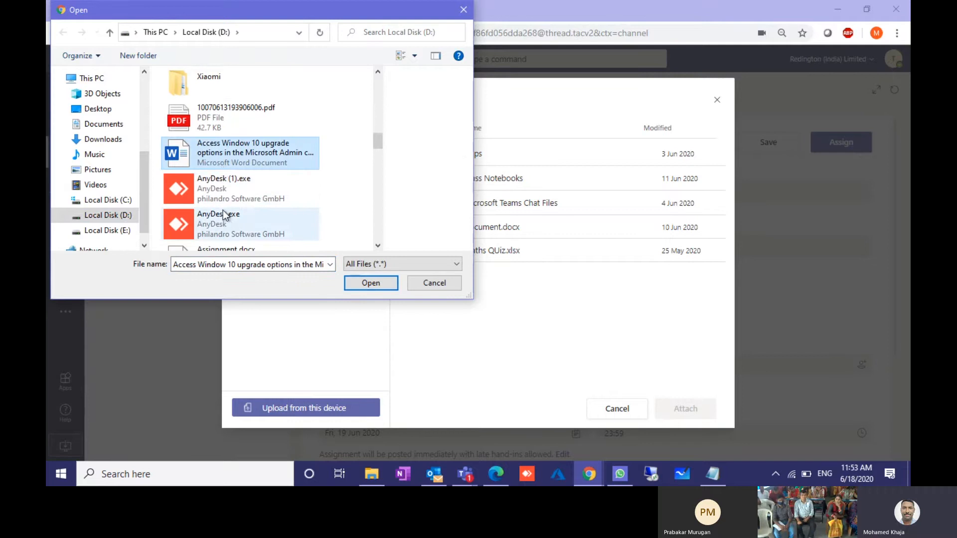
{"action": "scroll", "coordinate": [222, 211], "scroll_direction": "down", "scroll_amount": 2}
{"action": "left_click", "coordinate": [239, 163]}
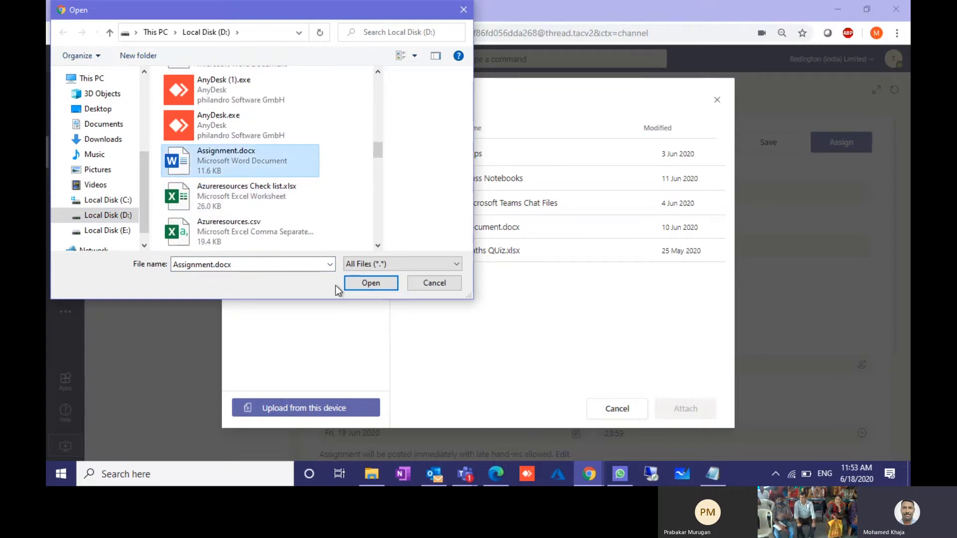
{"action": "left_click", "coordinate": [370, 283]}
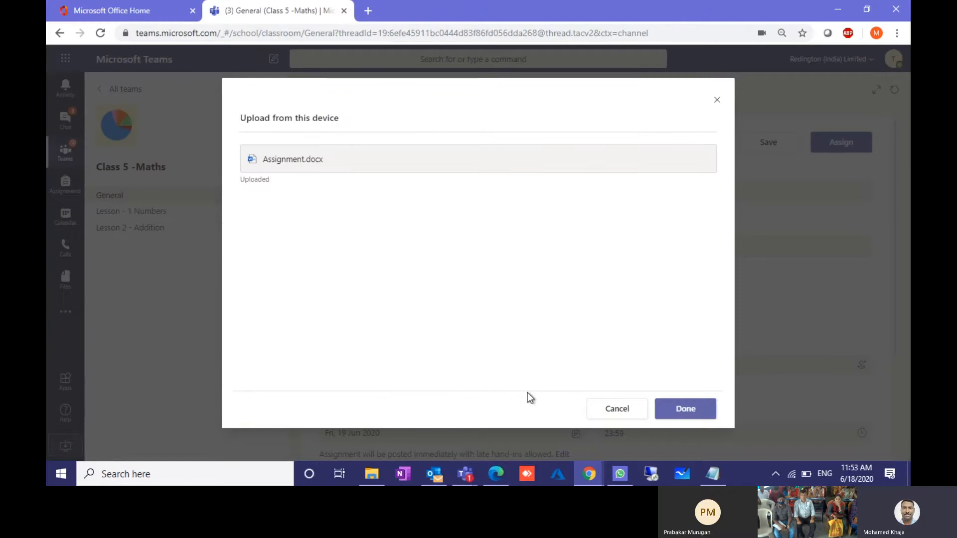
Step: Attach Assignment.docx with 'Students edit their own copy', and preview it
{"action": "left_click", "coordinate": [692, 409]}
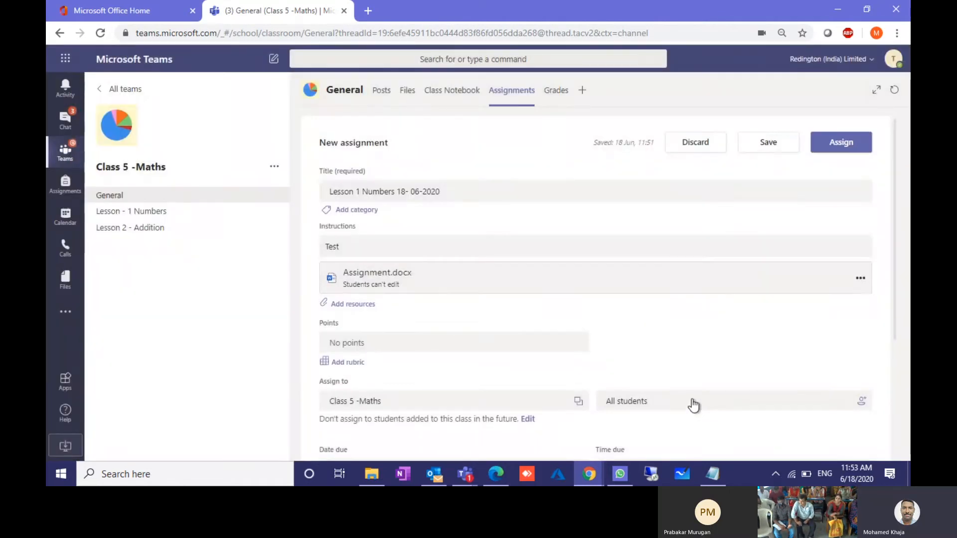
{"action": "left_click", "coordinate": [857, 281]}
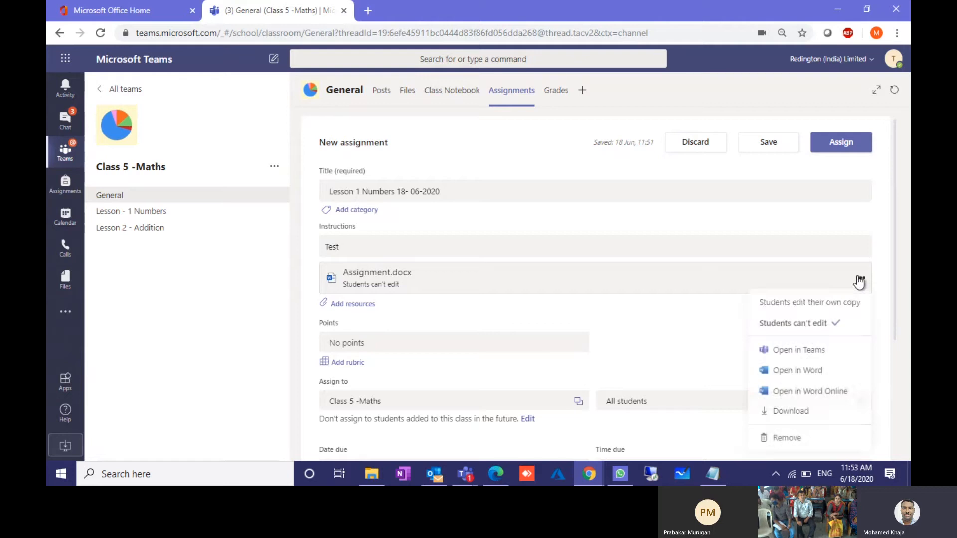
{"action": "left_click", "coordinate": [780, 309]}
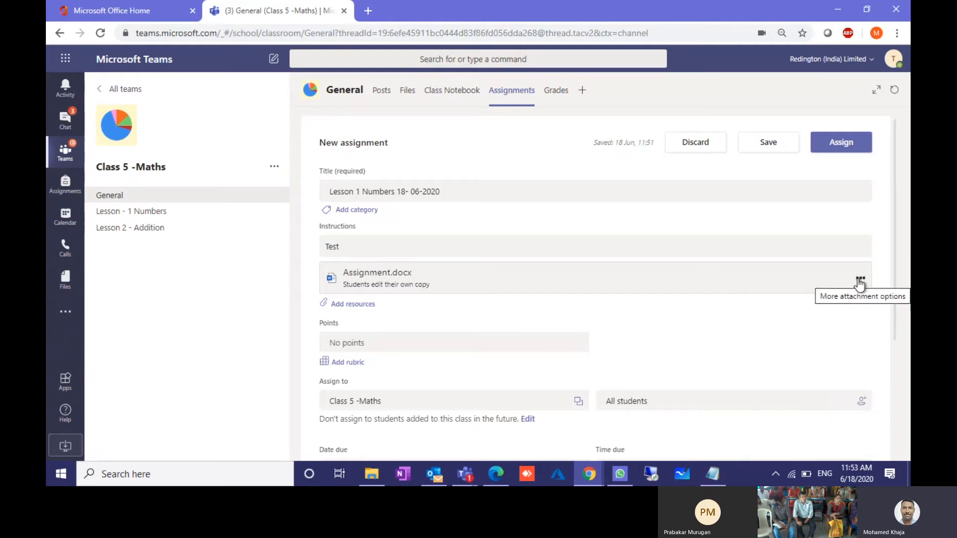
{"action": "left_click", "coordinate": [859, 281]}
{"action": "left_click", "coordinate": [748, 280]}
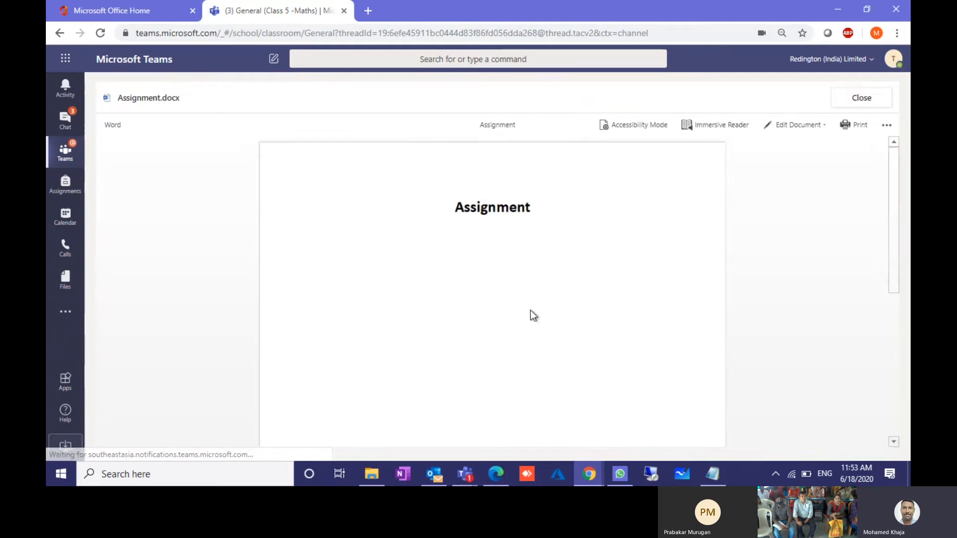
{"action": "left_click", "coordinate": [869, 100]}
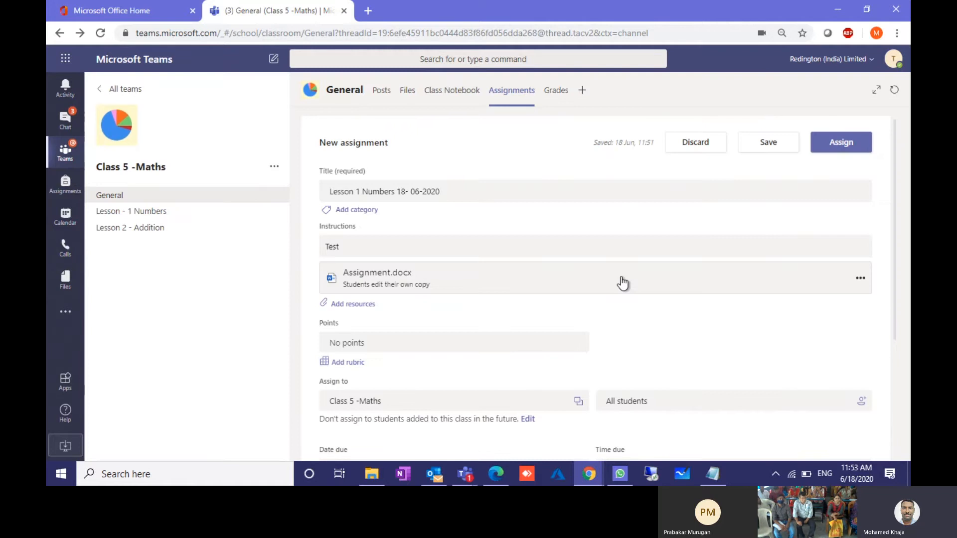
Step: Make the assignment worth 100 points
{"action": "left_click", "coordinate": [351, 343]}
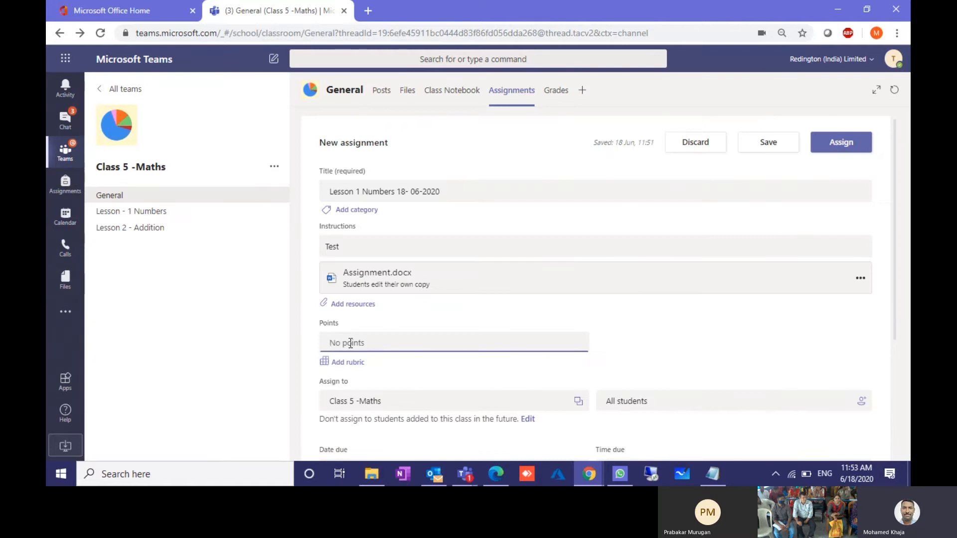
{"action": "type", "text": "100"}
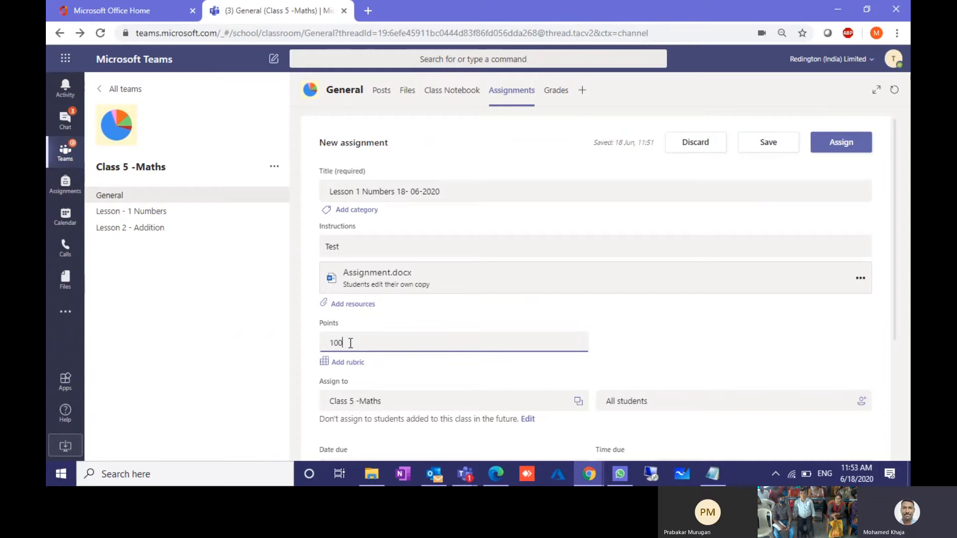
{"action": "scroll", "coordinate": [351, 343], "scroll_direction": "down", "scroll_amount": 2}
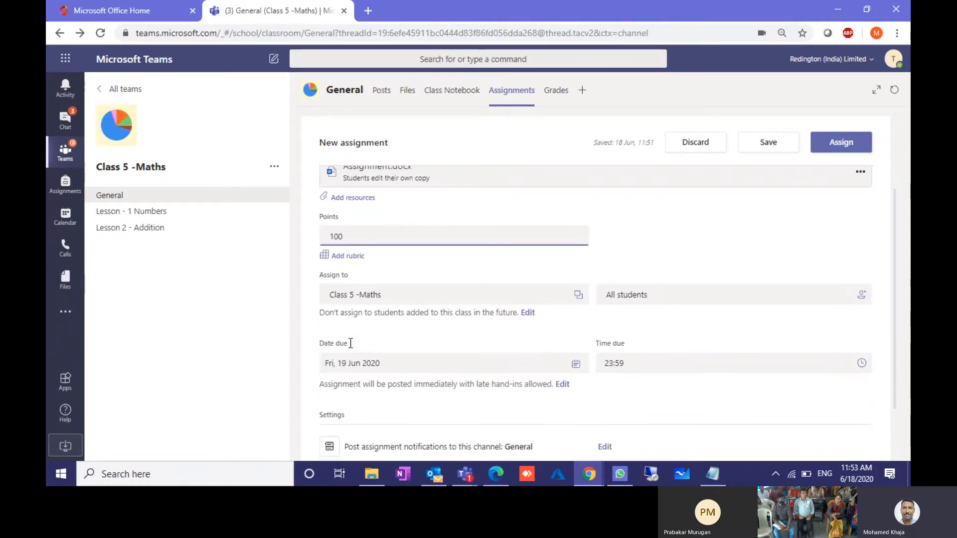
Step: Try uploading a rubric file, then back out without uploading one
{"action": "left_click", "coordinate": [350, 255]}
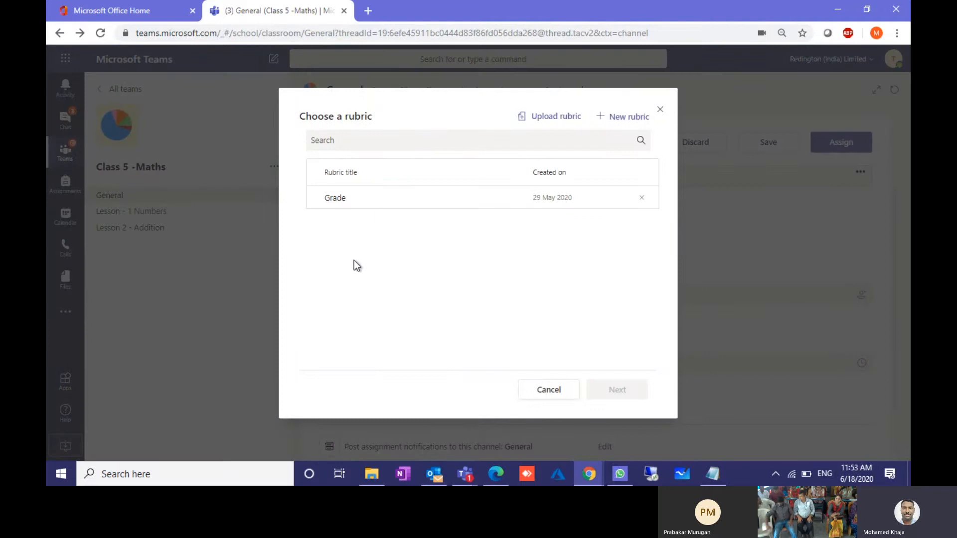
{"action": "left_click", "coordinate": [534, 116]}
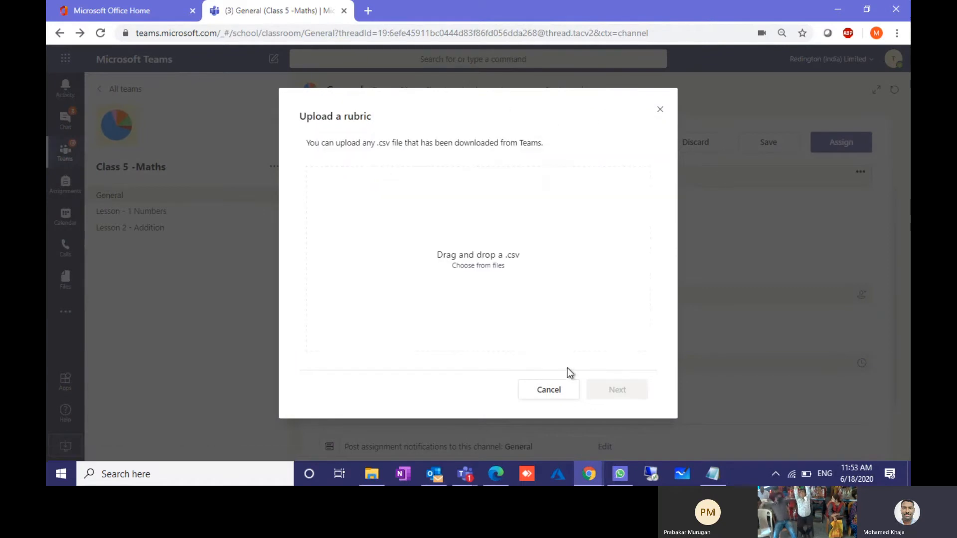
{"action": "left_click", "coordinate": [548, 390]}
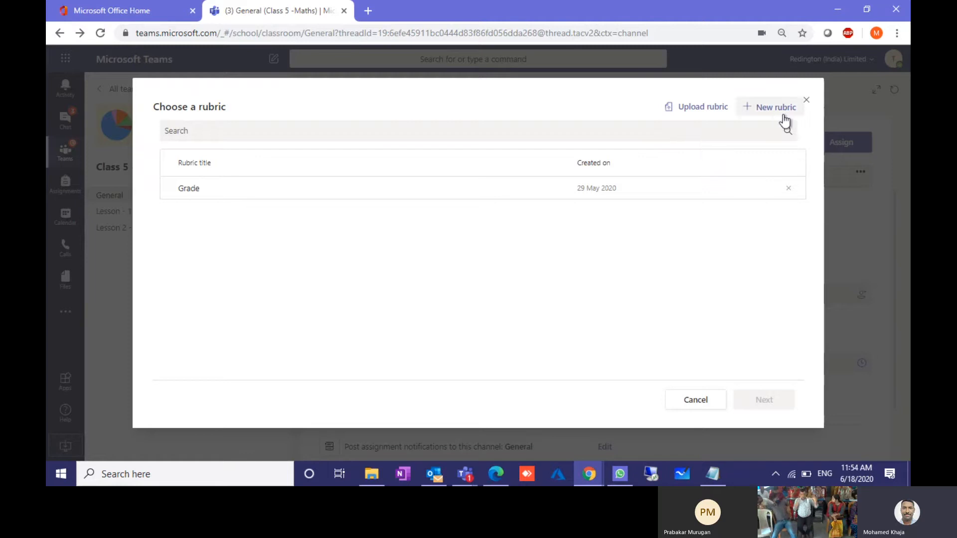
Step: Start a new rubric, renaming the Excellent rating to 'A' with criterion 100
{"action": "left_click", "coordinate": [783, 112]}
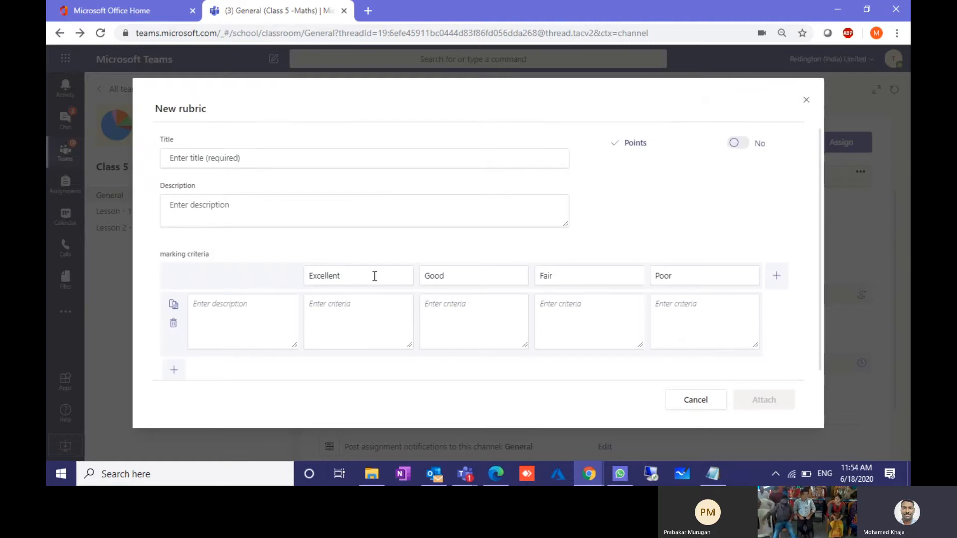
{"action": "double_click", "coordinate": [349, 279]}
{"action": "type", "text": "A"}
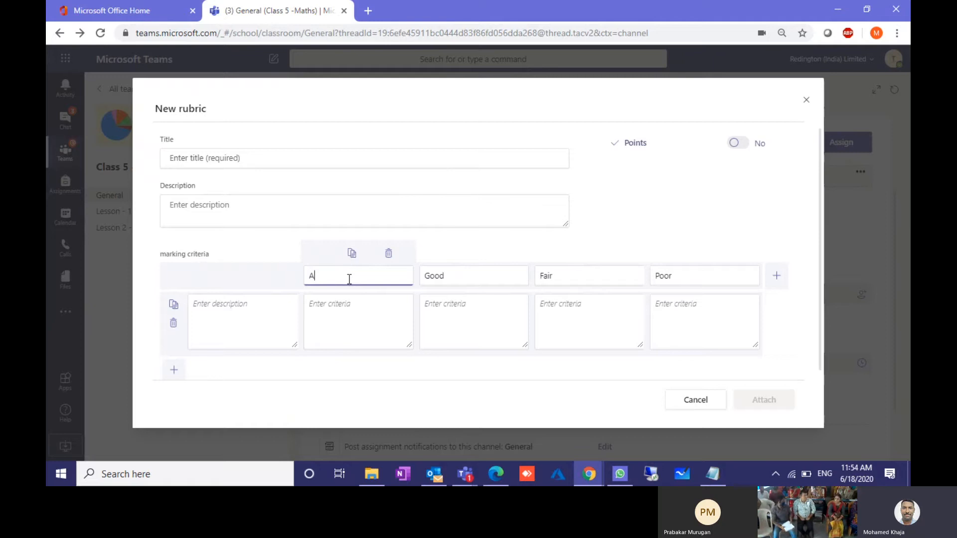
{"action": "left_click", "coordinate": [355, 302]}
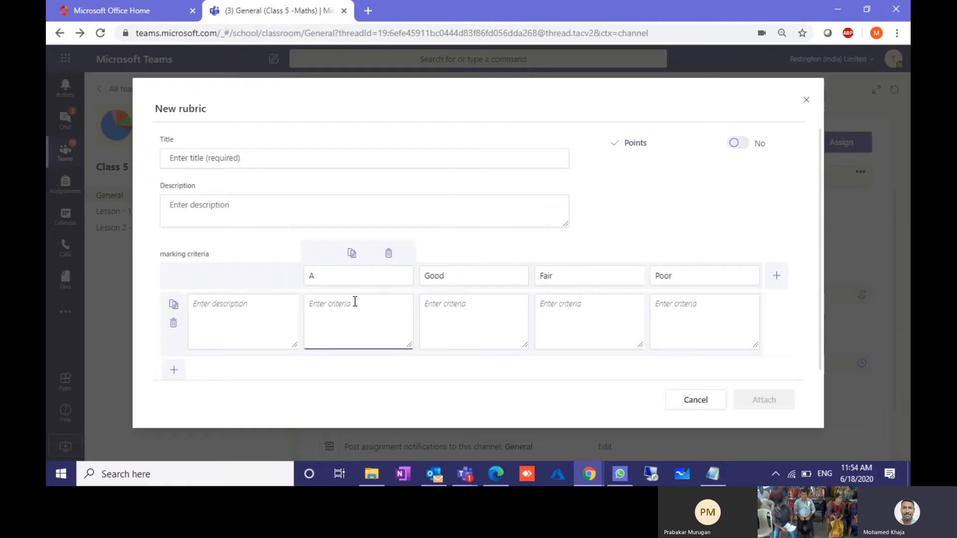
{"action": "type", "text": "100"}
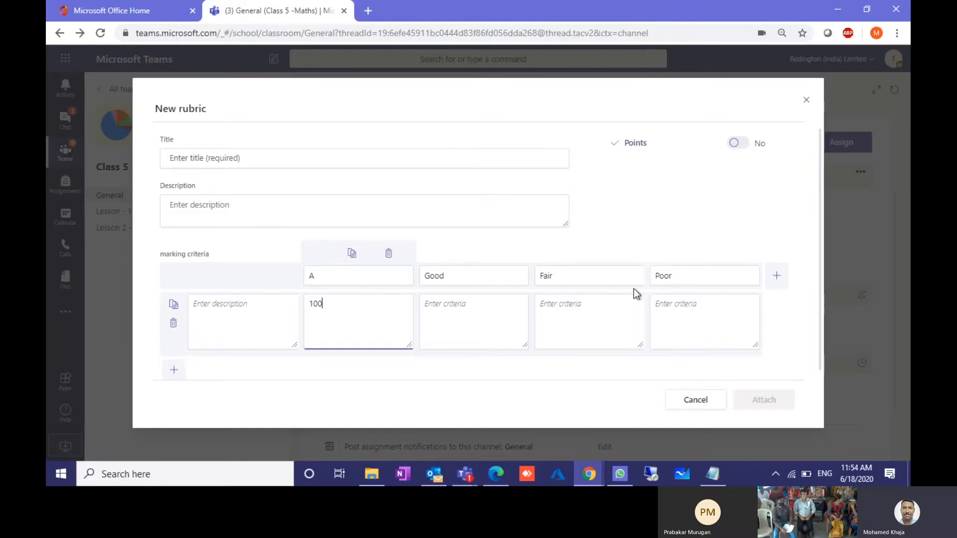
Step: Close the rubric editor and discard the draft rubric
{"action": "left_click", "coordinate": [695, 399]}
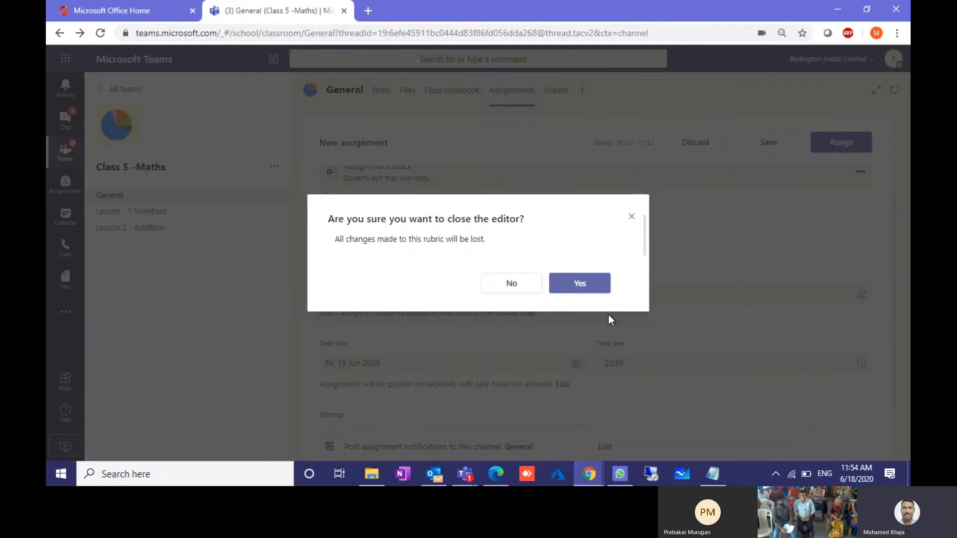
{"action": "left_click", "coordinate": [514, 284]}
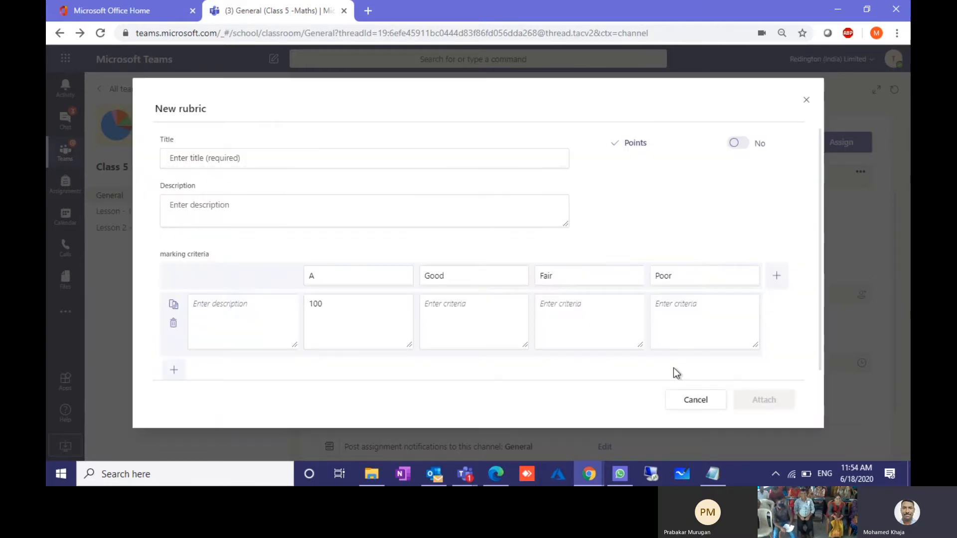
{"action": "left_click", "coordinate": [703, 398]}
{"action": "left_click", "coordinate": [573, 284]}
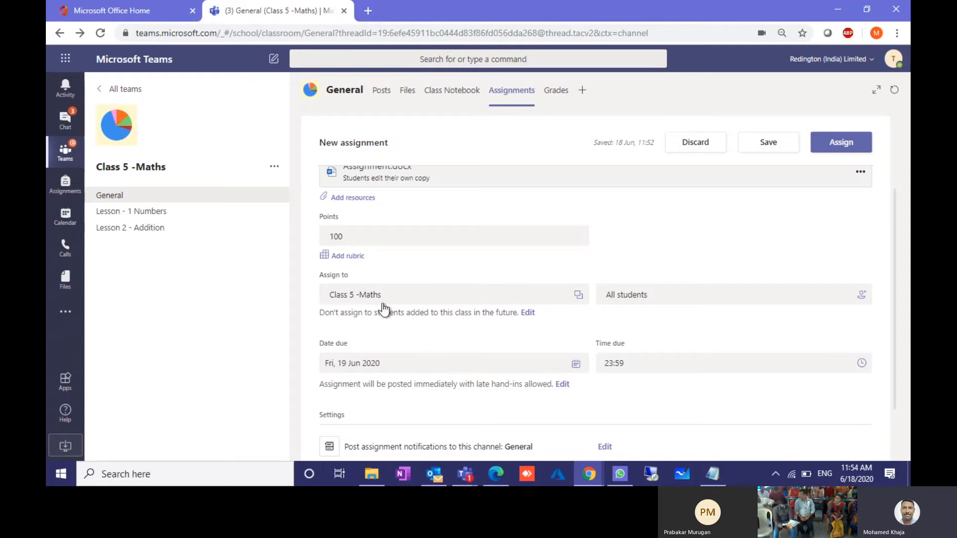
Step: Review the assignment's student list, leaving it unchanged
{"action": "left_click", "coordinate": [745, 297]}
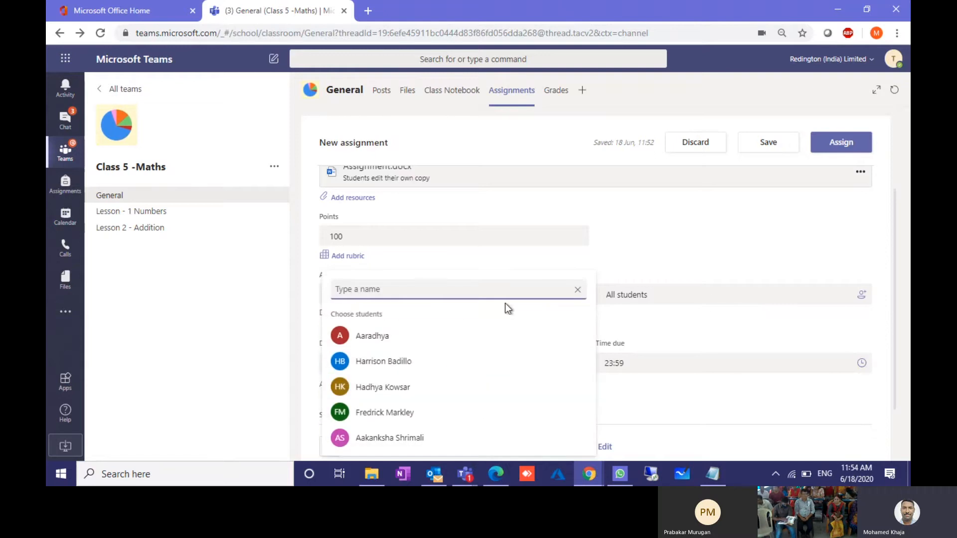
{"action": "left_click", "coordinate": [549, 250]}
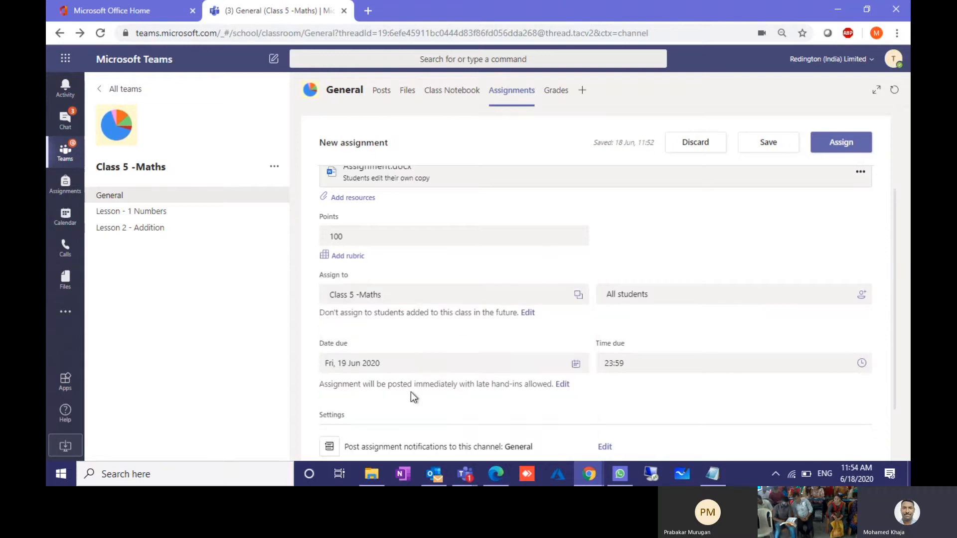
{"action": "scroll", "coordinate": [420, 336], "scroll_direction": "down", "scroll_amount": 2}
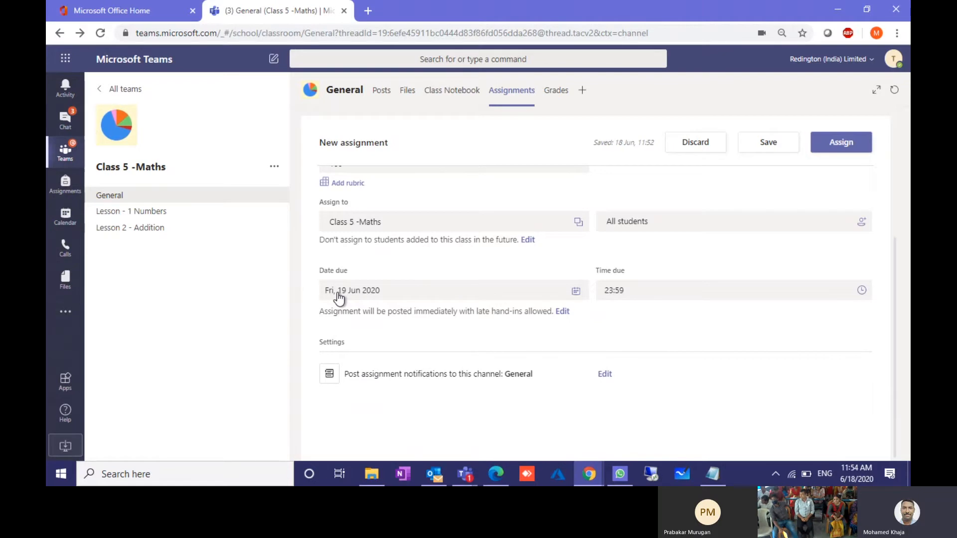
Step: Add a close date of 20 June 2020 to the assignment timeline
{"action": "left_click", "coordinate": [562, 312]}
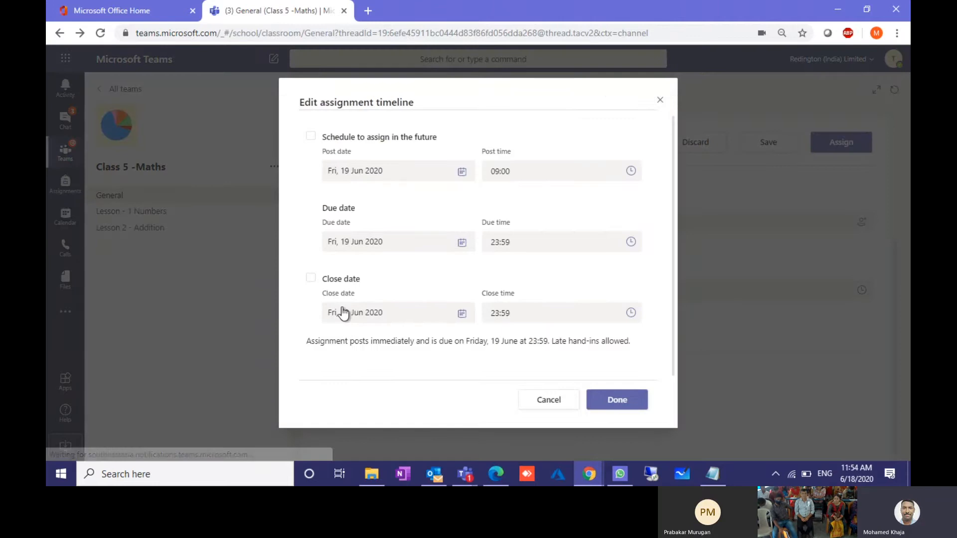
{"action": "left_click", "coordinate": [314, 280]}
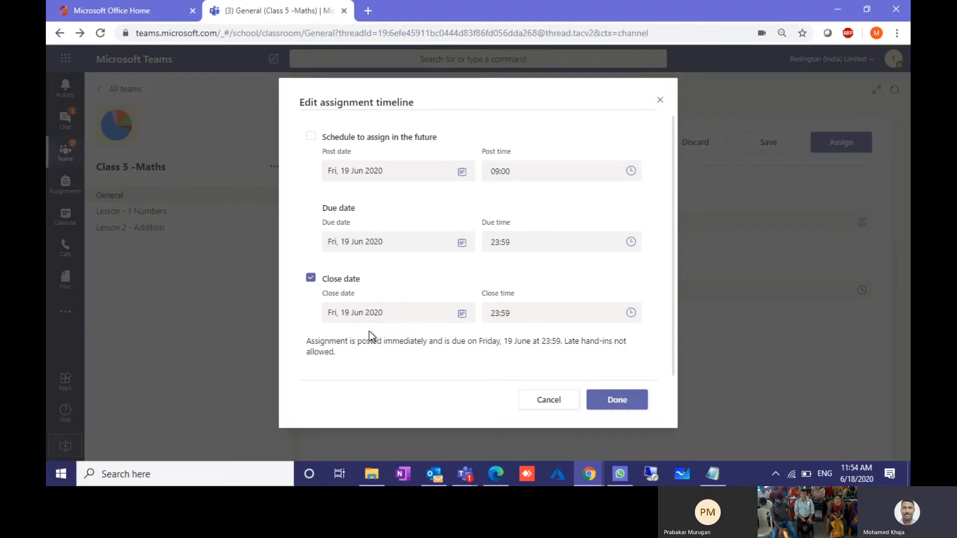
{"action": "left_click", "coordinate": [366, 318]}
{"action": "left_click", "coordinate": [409, 222]}
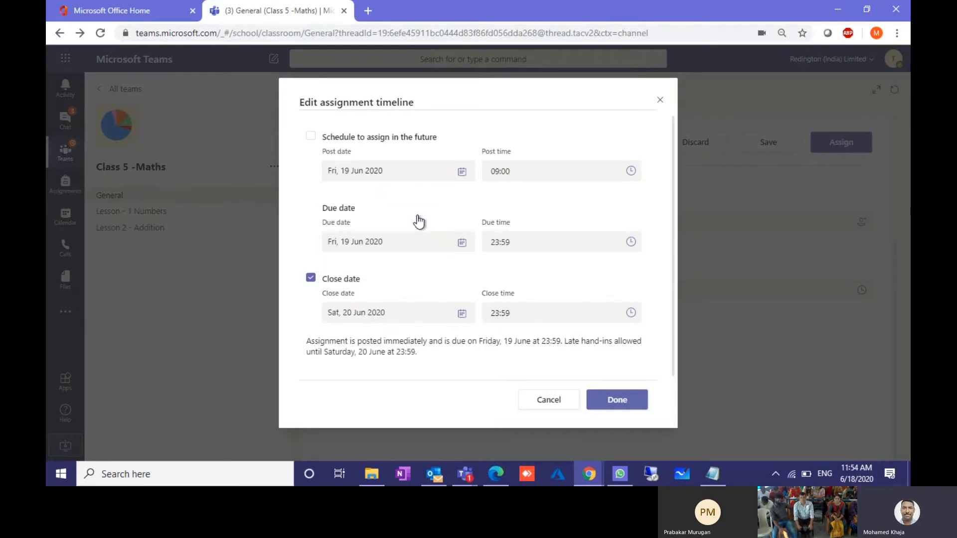
{"action": "left_click", "coordinate": [607, 403]}
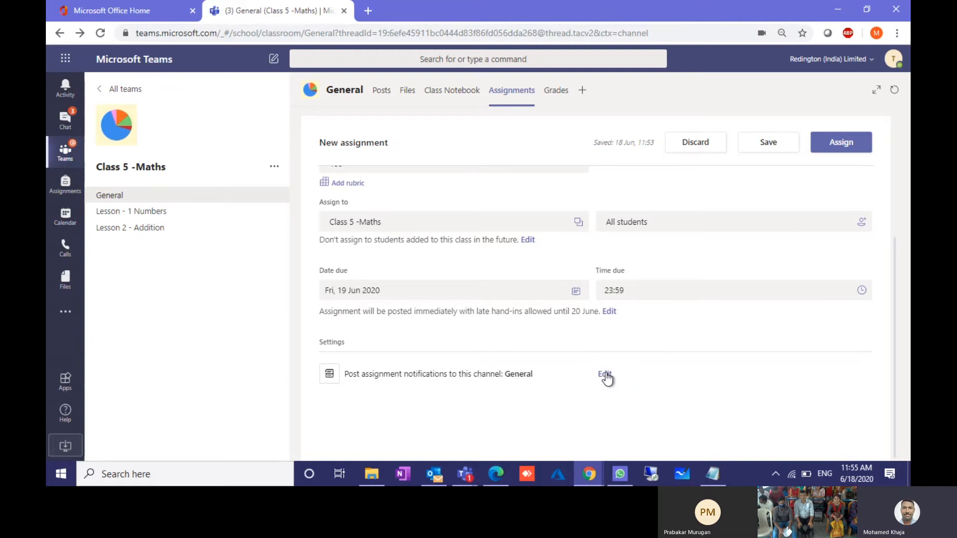
Step: Switch the notification channel from General to Lesson - 1 Numbers and review the form
{"action": "scroll", "coordinate": [510, 250], "scroll_direction": "up", "scroll_amount": 4}
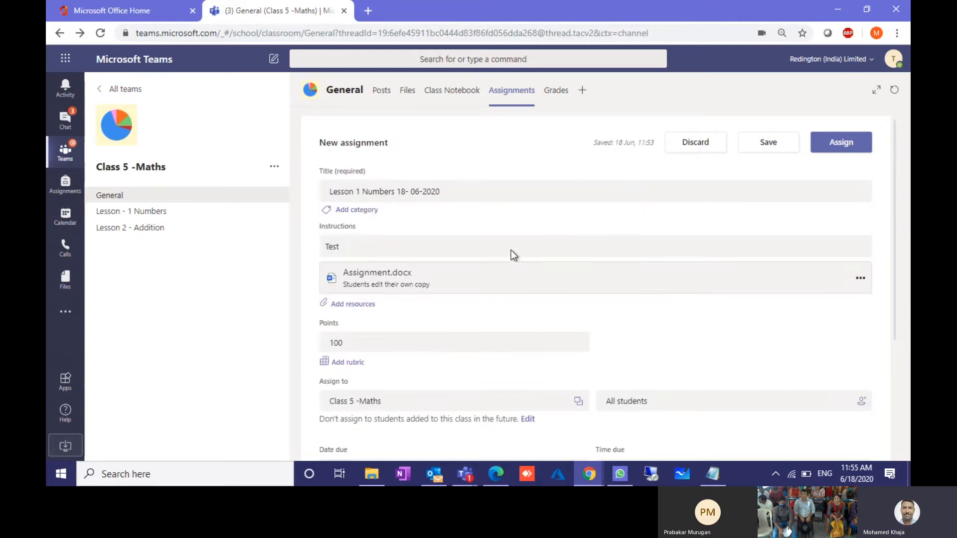
{"action": "scroll", "coordinate": [509, 355], "scroll_direction": "down", "scroll_amount": 3}
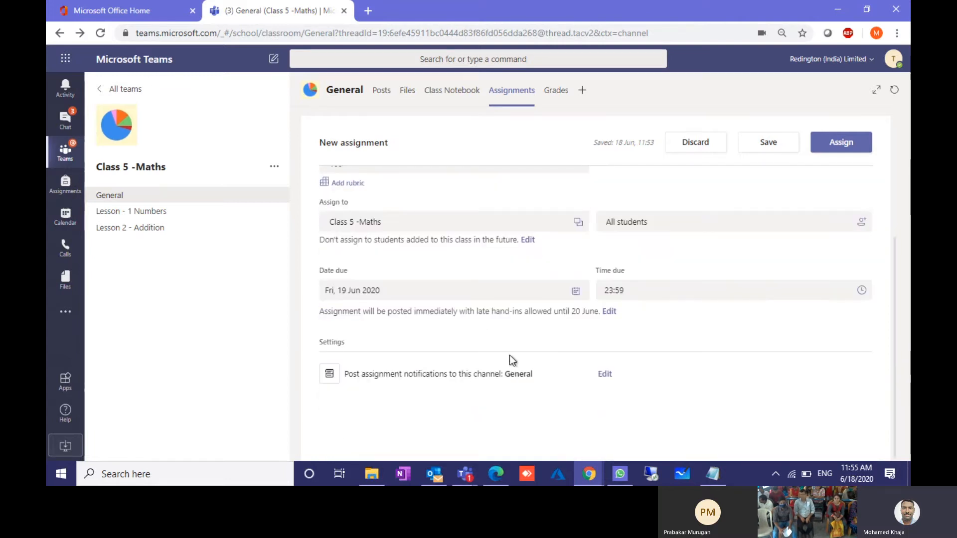
{"action": "left_click", "coordinate": [603, 375]}
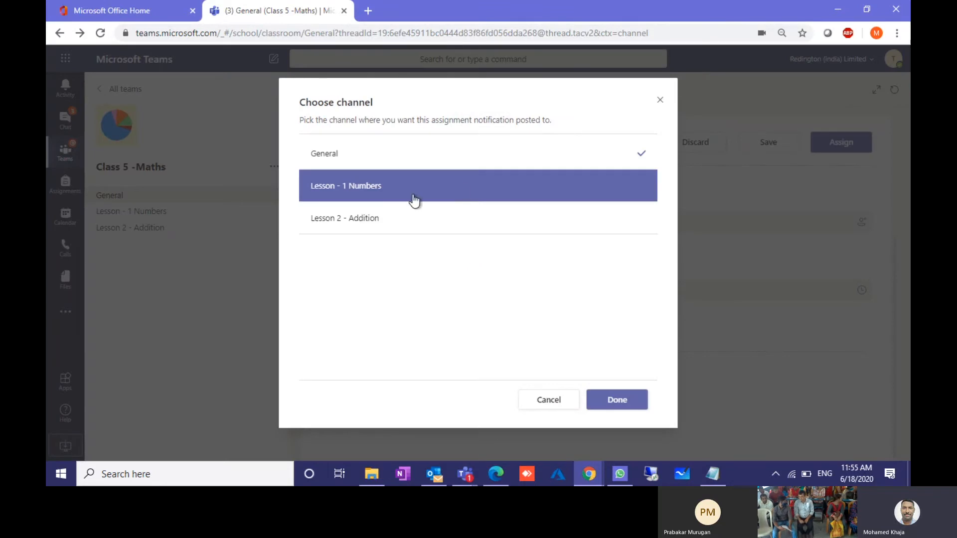
{"action": "left_click", "coordinate": [373, 189]}
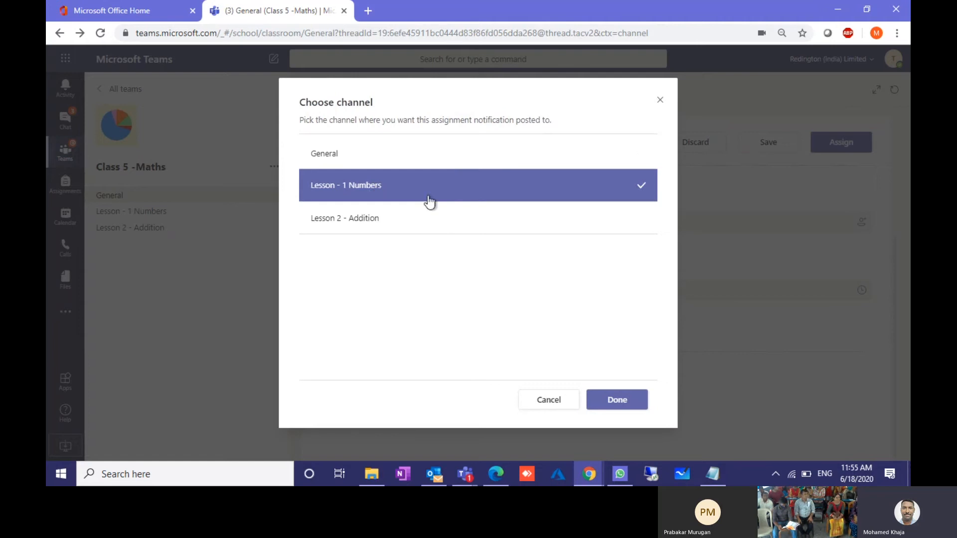
{"action": "left_click", "coordinate": [618, 401]}
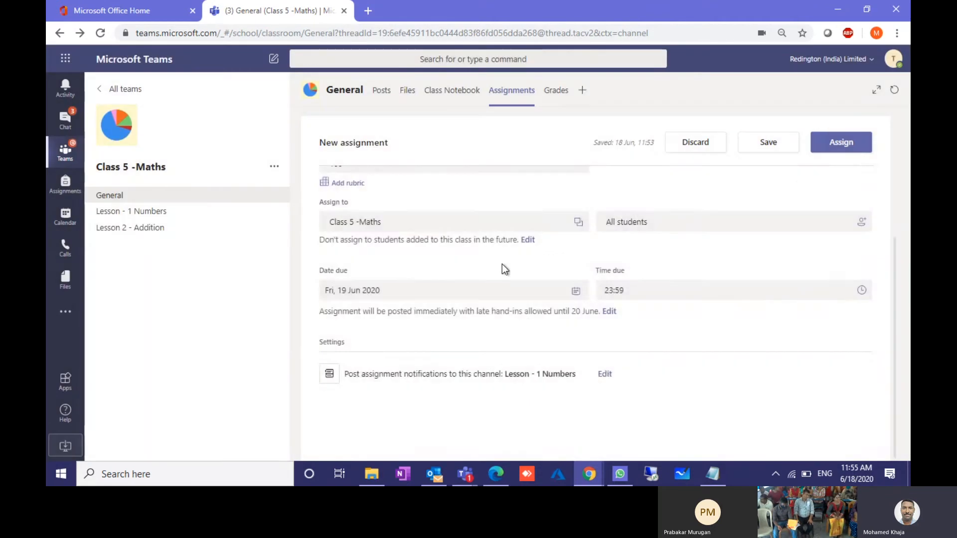
{"action": "scroll", "coordinate": [501, 264], "scroll_direction": "up", "scroll_amount": 4}
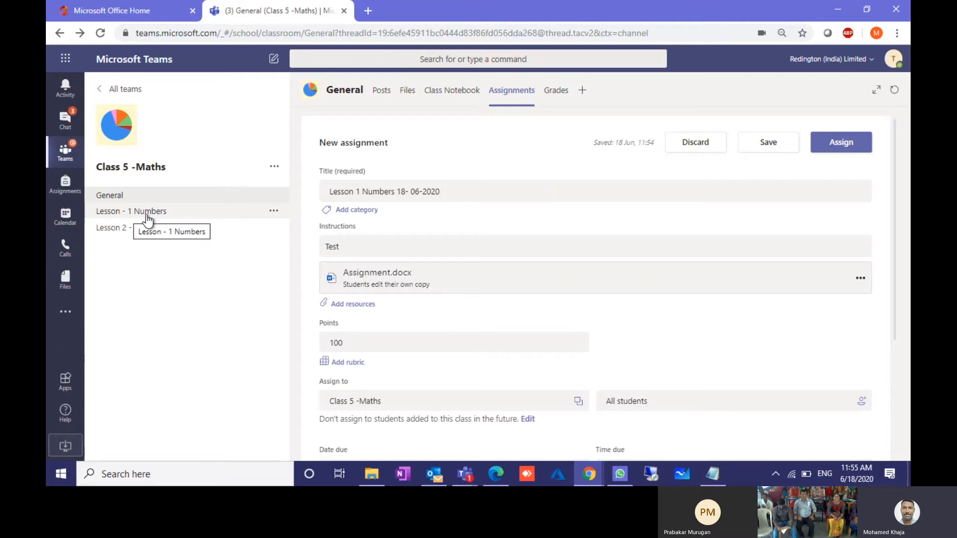
{"action": "scroll", "coordinate": [473, 330], "scroll_direction": "down", "scroll_amount": 1}
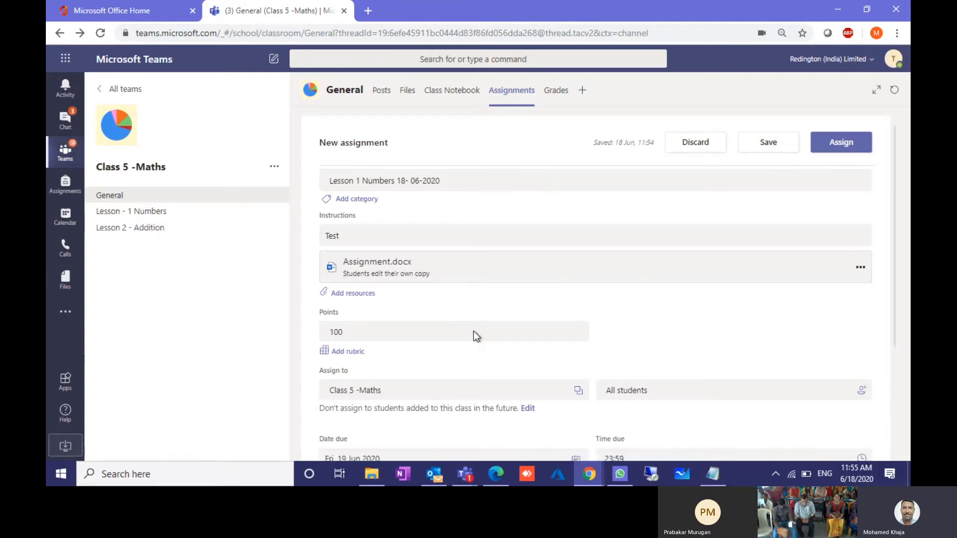
{"action": "scroll", "coordinate": [473, 331], "scroll_direction": "down", "scroll_amount": 3}
{"action": "scroll", "coordinate": [474, 331], "scroll_direction": "up", "scroll_amount": 3}
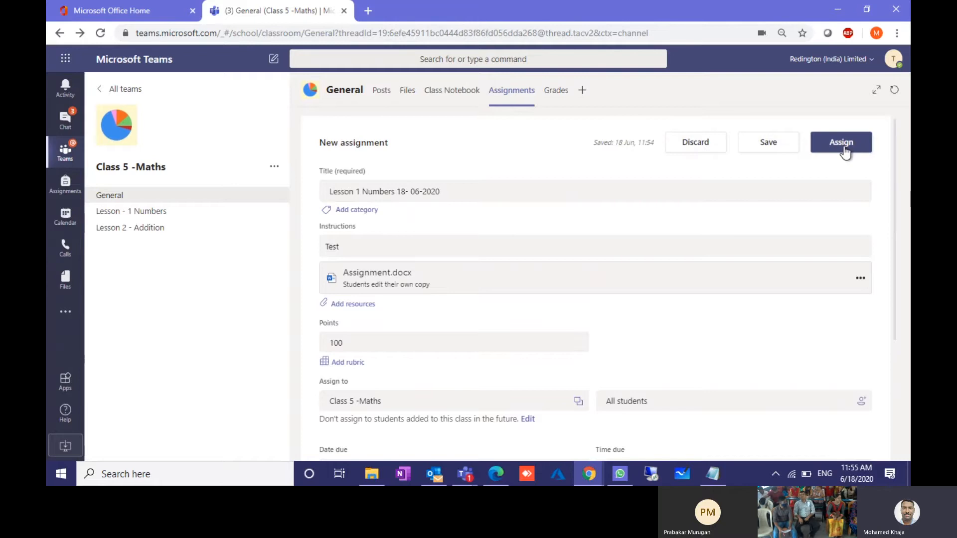
Step: Publish the Lesson 1 Numbers assignment to the class
{"action": "left_click", "coordinate": [843, 147]}
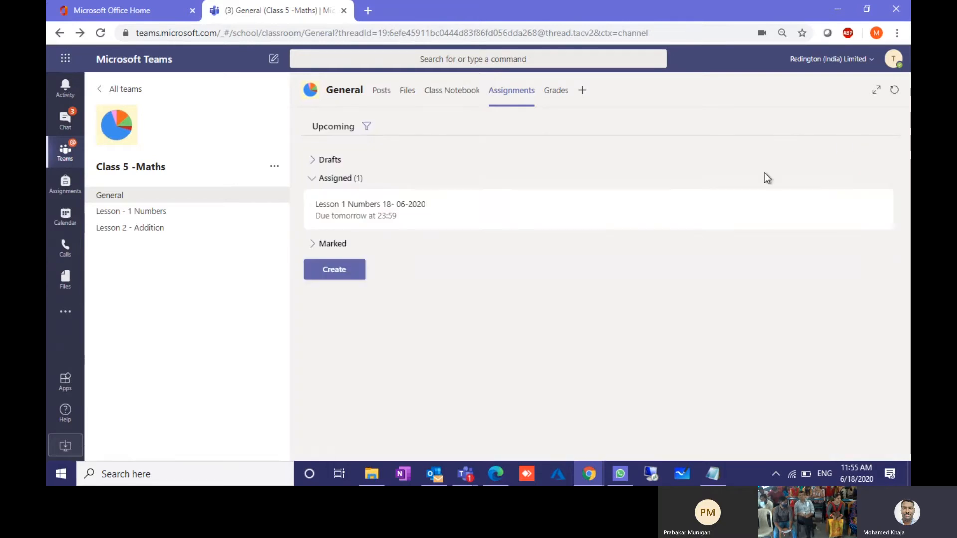
{"action": "mouse_move", "coordinate": [589, 473]}
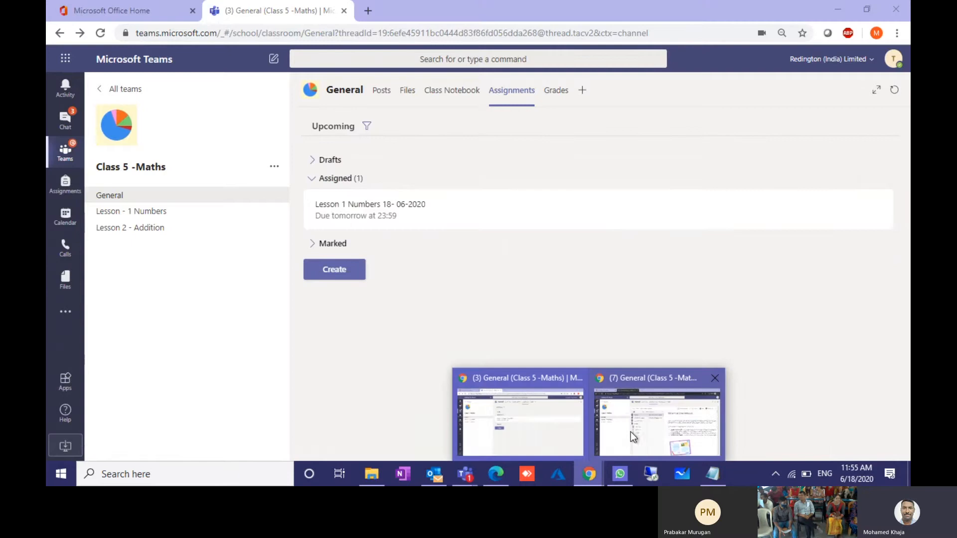
{"action": "left_click", "coordinate": [631, 432]}
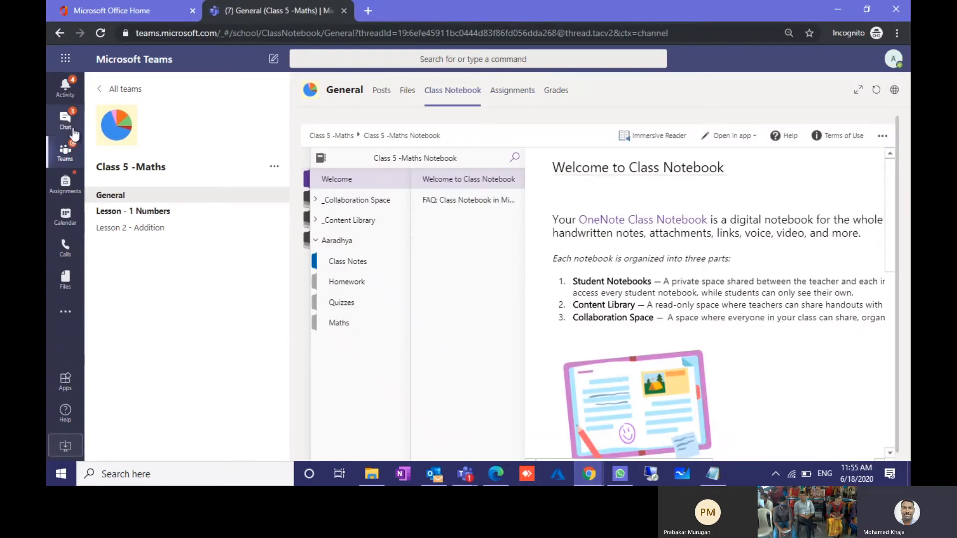
Step: In the other Teams window, open Class 5 -Maths and show its Assignments tab
{"action": "left_click", "coordinate": [66, 151]}
{"action": "scroll", "coordinate": [412, 367], "scroll_direction": "down", "scroll_amount": 6}
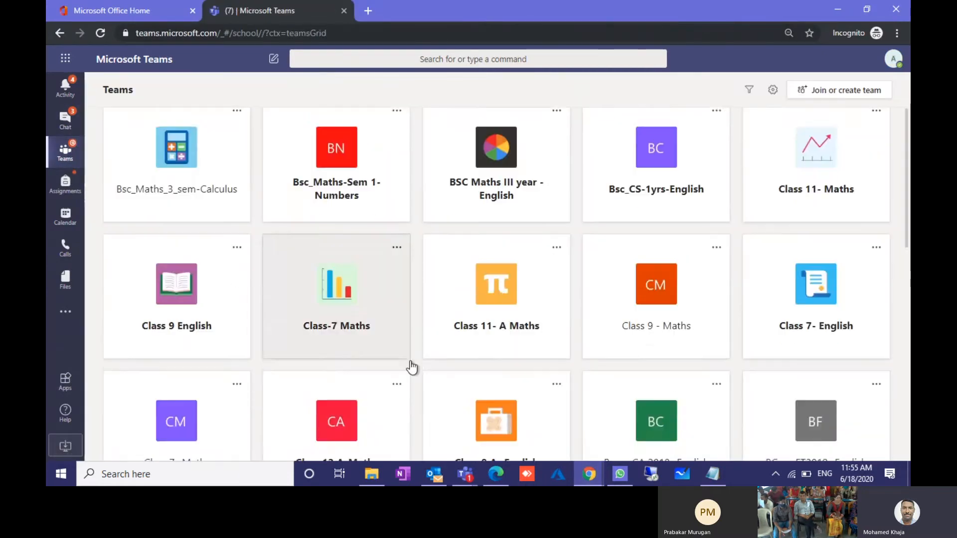
{"action": "left_click", "coordinate": [177, 348]}
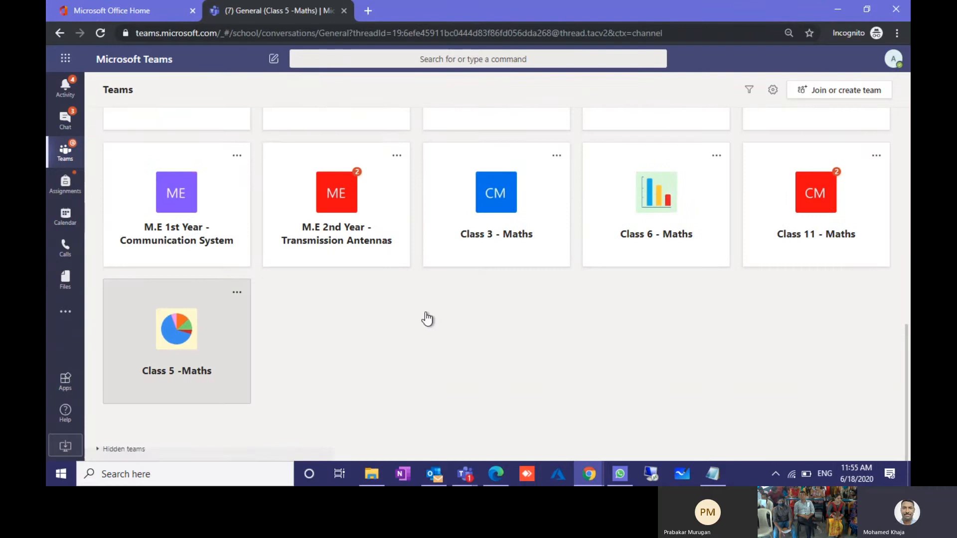
{"action": "left_click", "coordinate": [66, 88]}
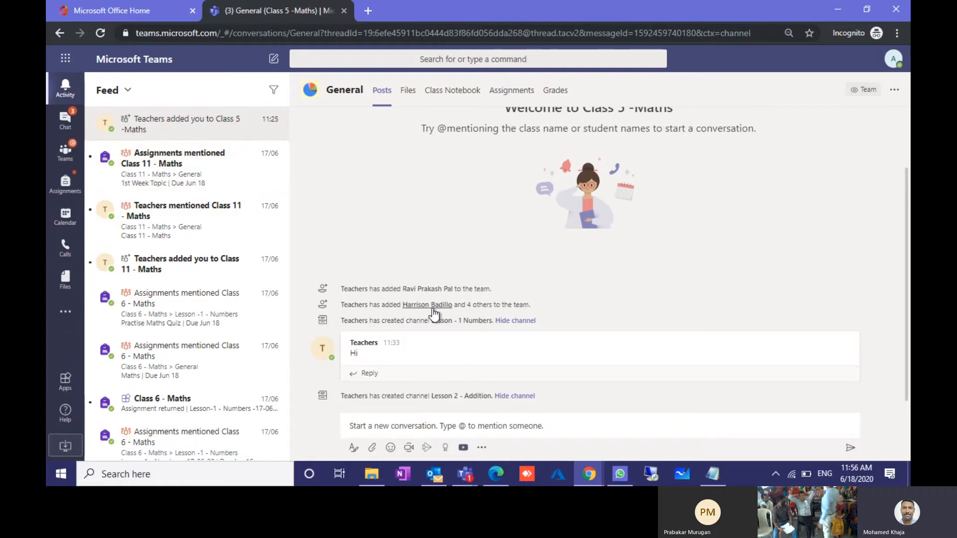
{"action": "mouse_move", "coordinate": [433, 314]}
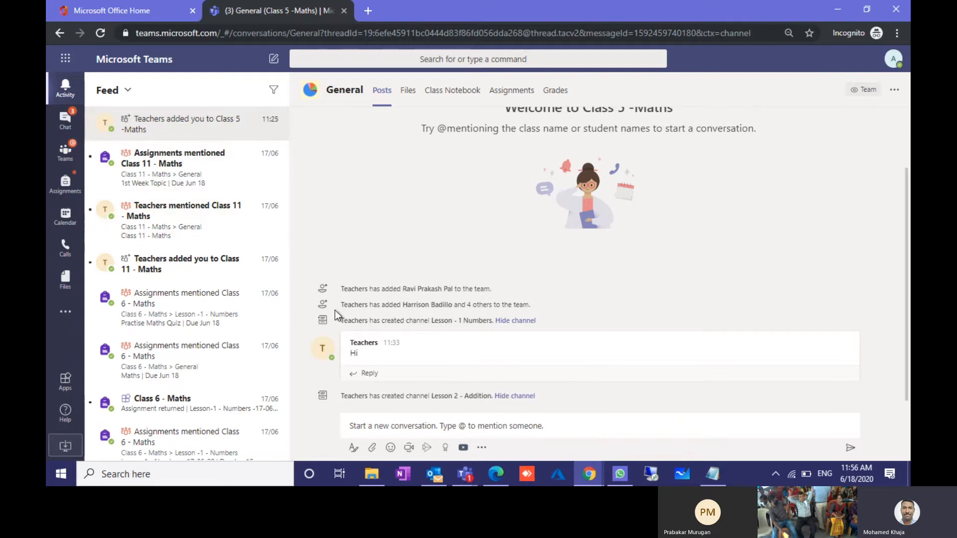
{"action": "left_click", "coordinate": [71, 152]}
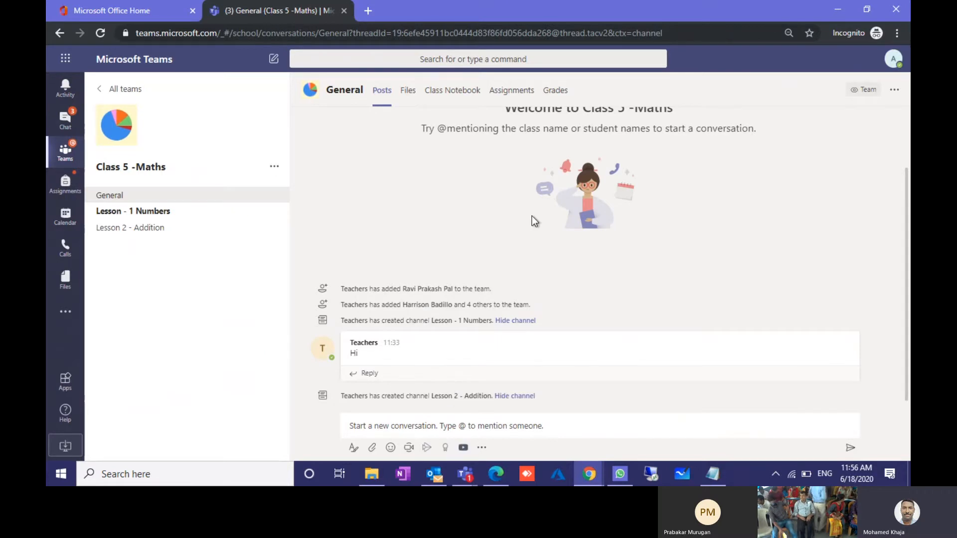
{"action": "left_click", "coordinate": [512, 102]}
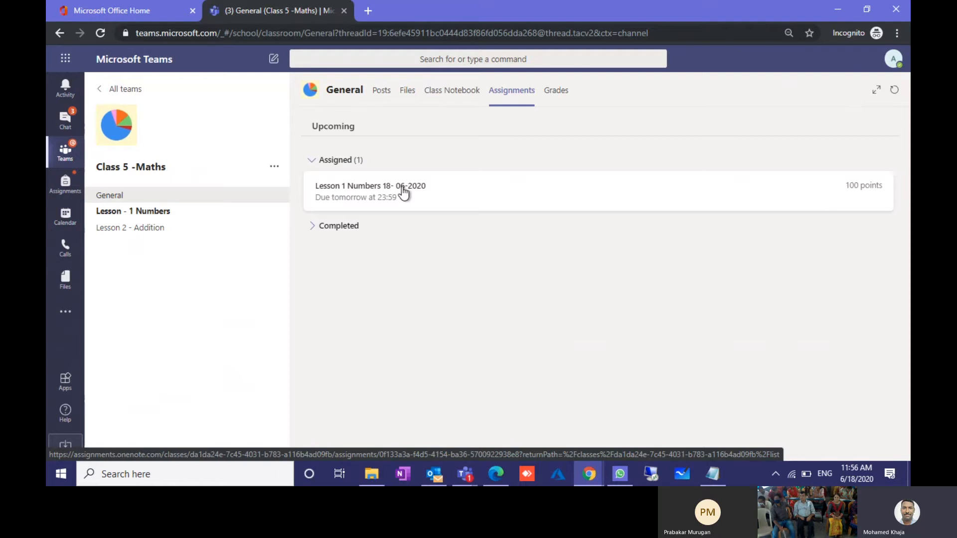
Step: Open Lesson 1 Numbers, point out its due date and points, then open Assignment.docx
{"action": "left_click", "coordinate": [382, 193]}
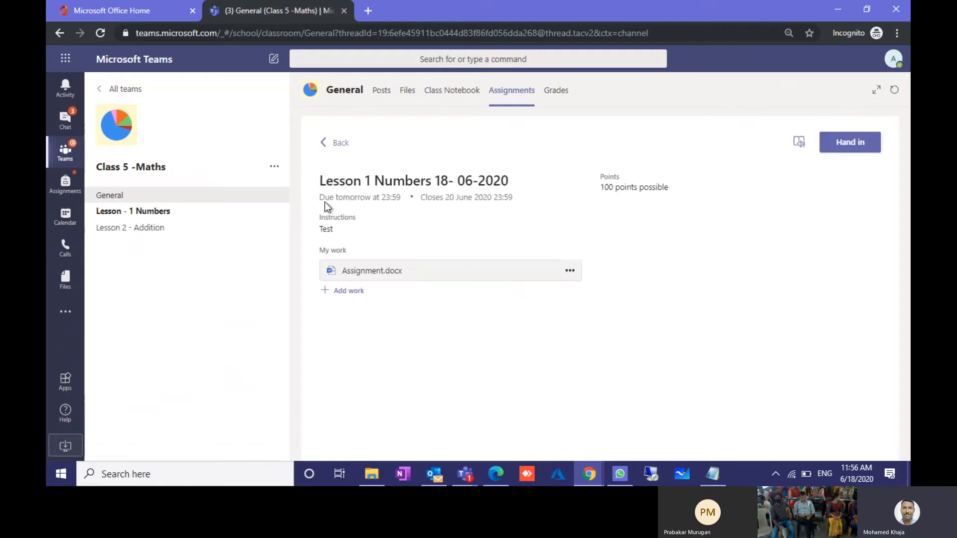
{"action": "left_click_drag", "start_coordinate": [319, 200], "coordinate": [400, 200]}
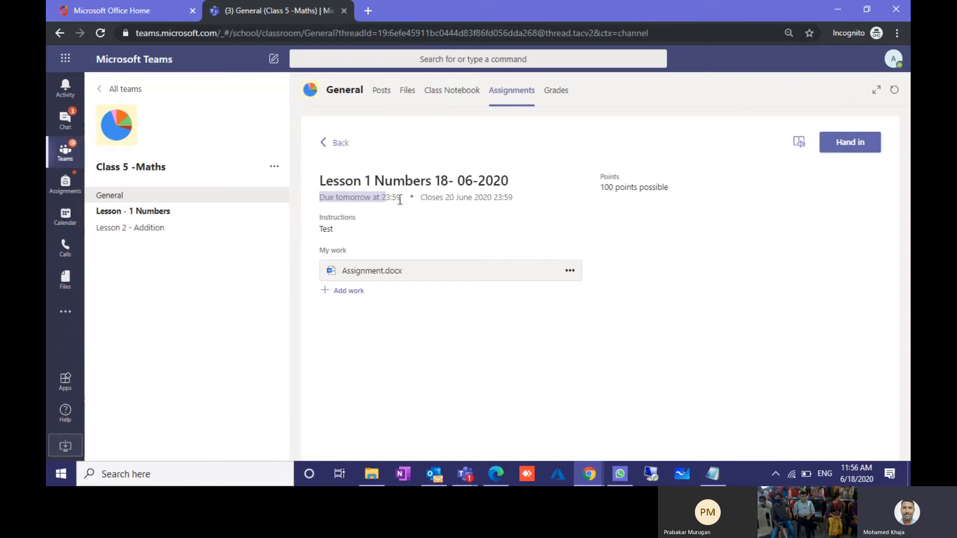
{"action": "left_click", "coordinate": [425, 199]}
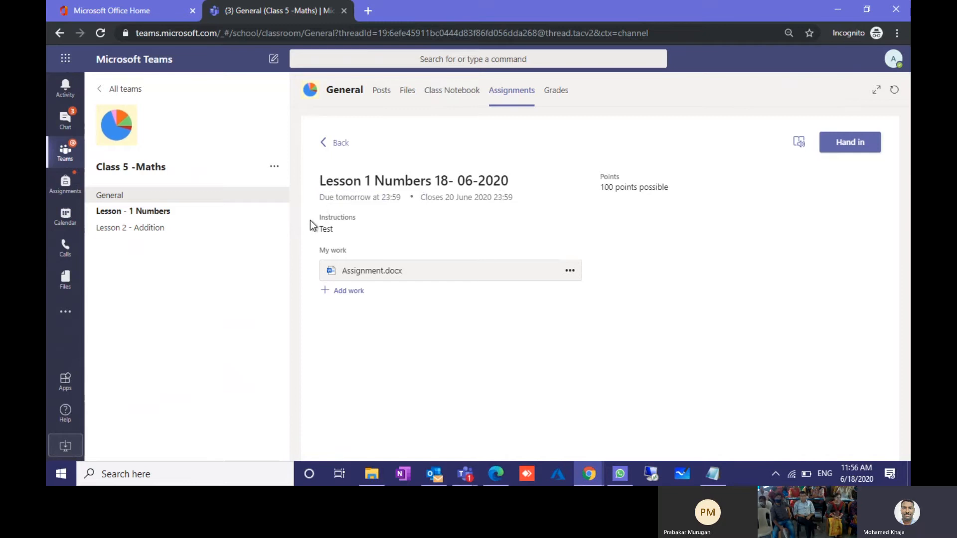
{"action": "left_click_drag", "start_coordinate": [315, 225], "coordinate": [368, 273]}
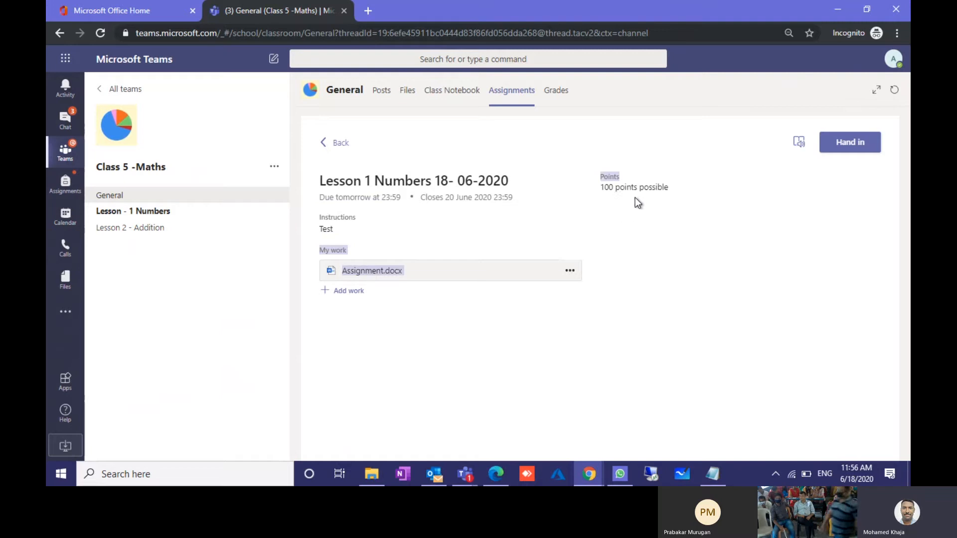
{"action": "left_click", "coordinate": [375, 269]}
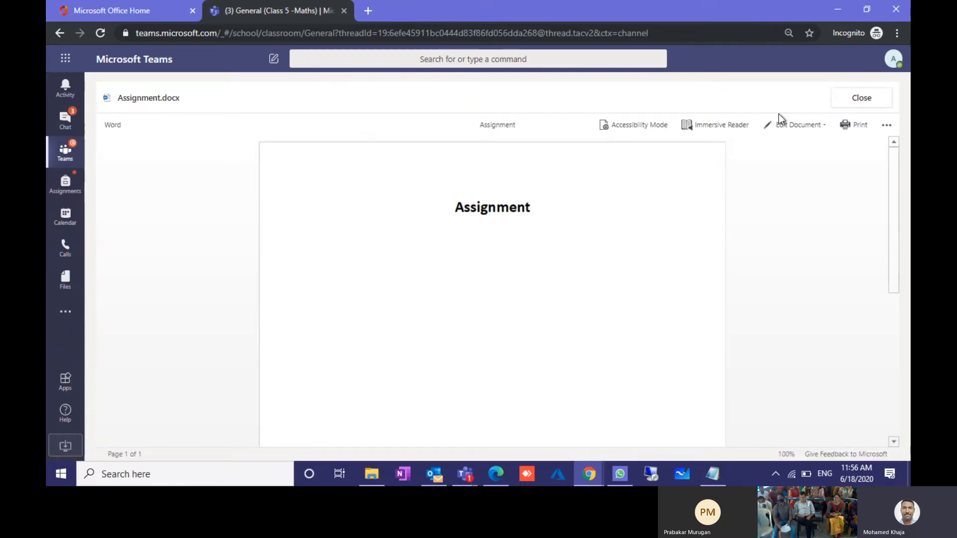
Step: Edit Assignment.docx in the browser, adding 'Ans1:' and 'Ans2:' lines below the heading
{"action": "left_click", "coordinate": [775, 125]}
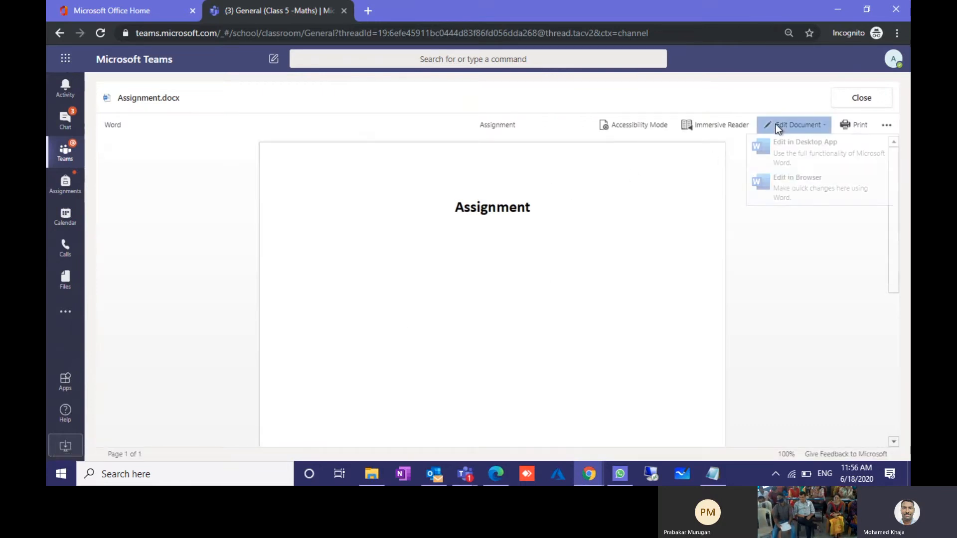
{"action": "left_click", "coordinate": [782, 177]}
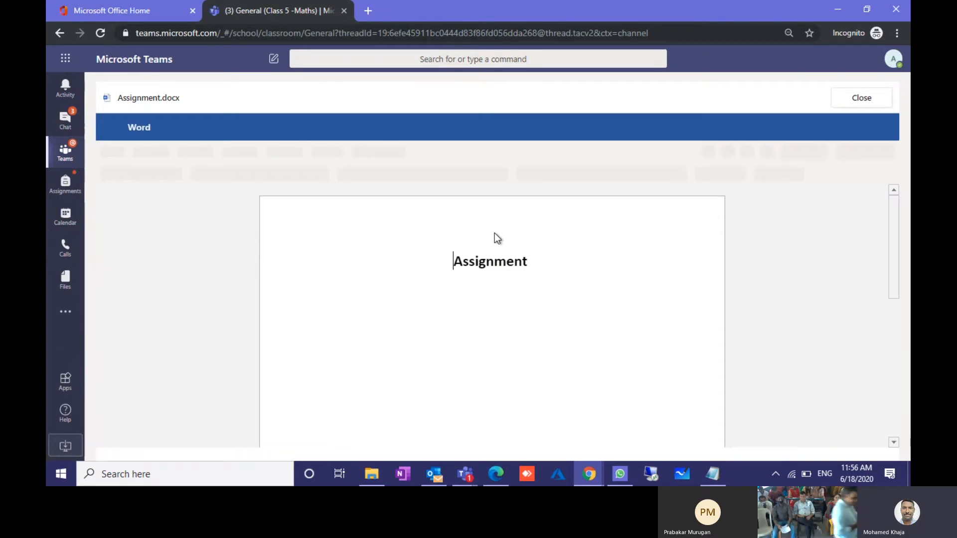
{"action": "left_click", "coordinate": [536, 261]}
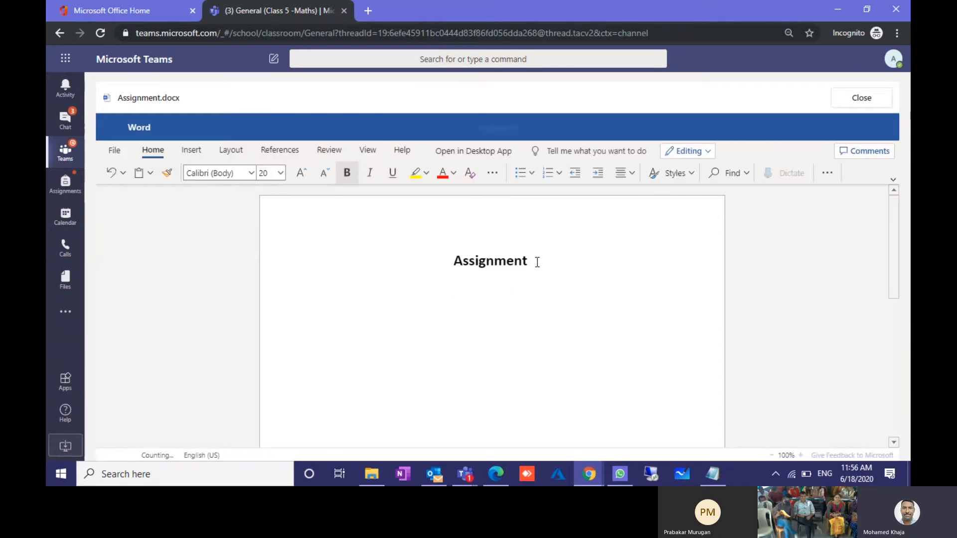
{"action": "type", "text": "Ans1:"}
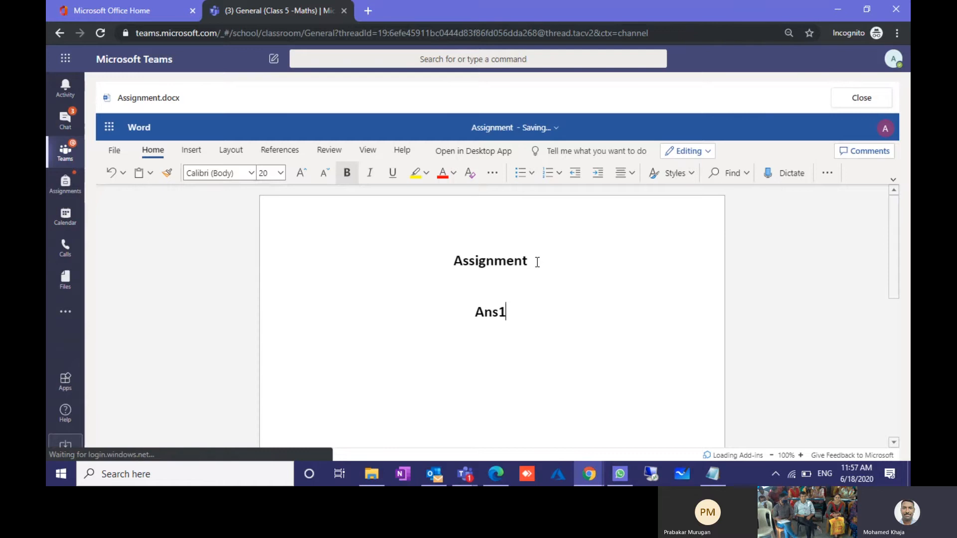
{"action": "key", "text": "Return"}
{"action": "key", "text": "Return"}
{"action": "type", "text": "An"}
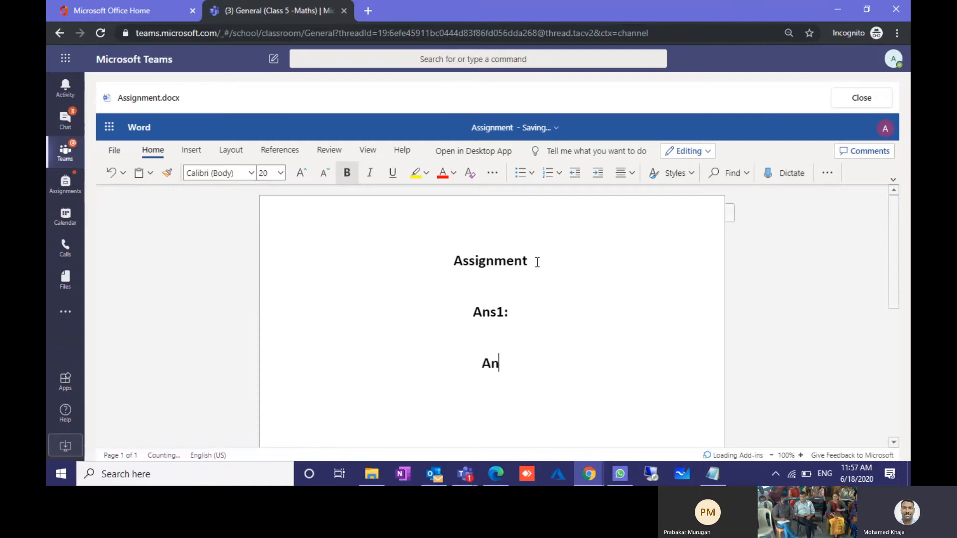
{"action": "type", "text": "s2:"}
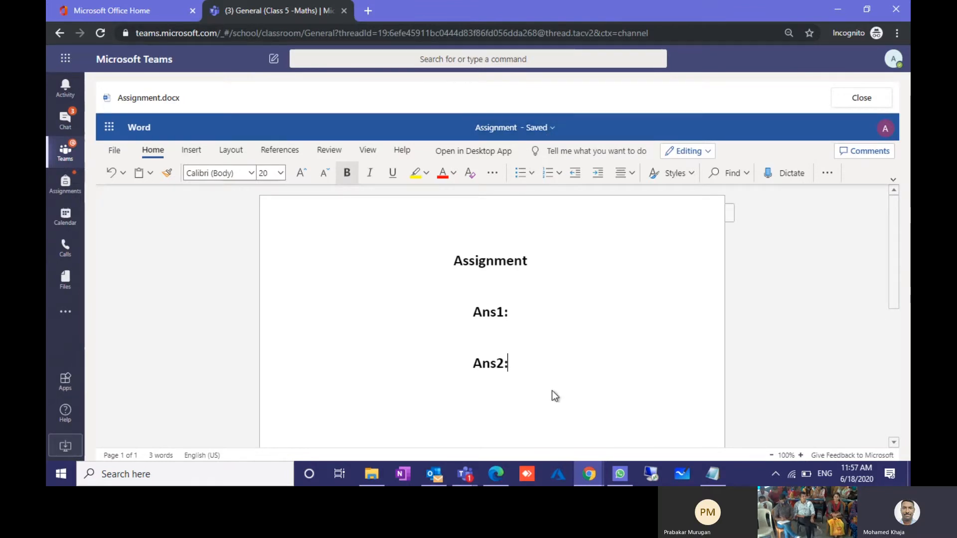
{"action": "left_click", "coordinate": [860, 100]}
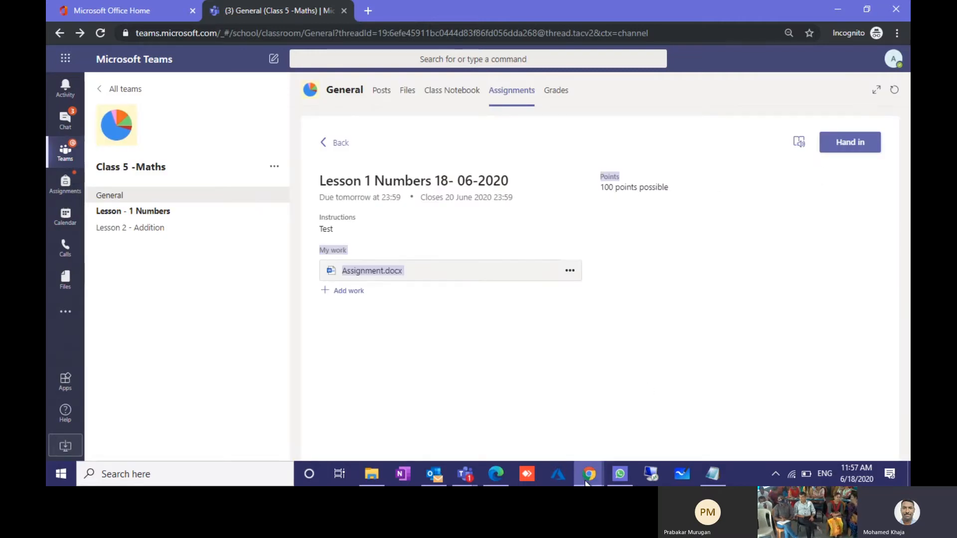
Step: Check the Lesson 1 Numbers marking view in the teacher's window
{"action": "mouse_move", "coordinate": [586, 482]}
{"action": "left_click", "coordinate": [558, 425]}
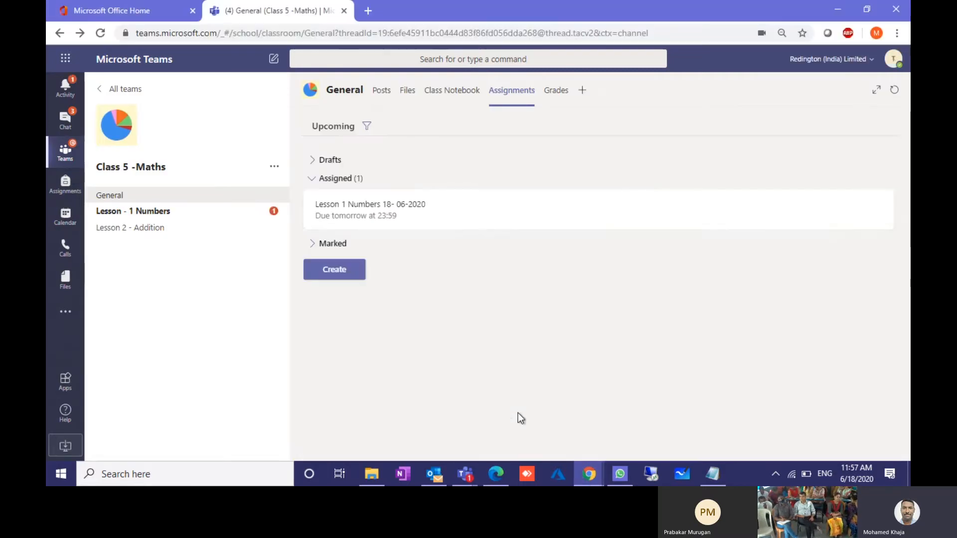
{"action": "left_click", "coordinate": [359, 213]}
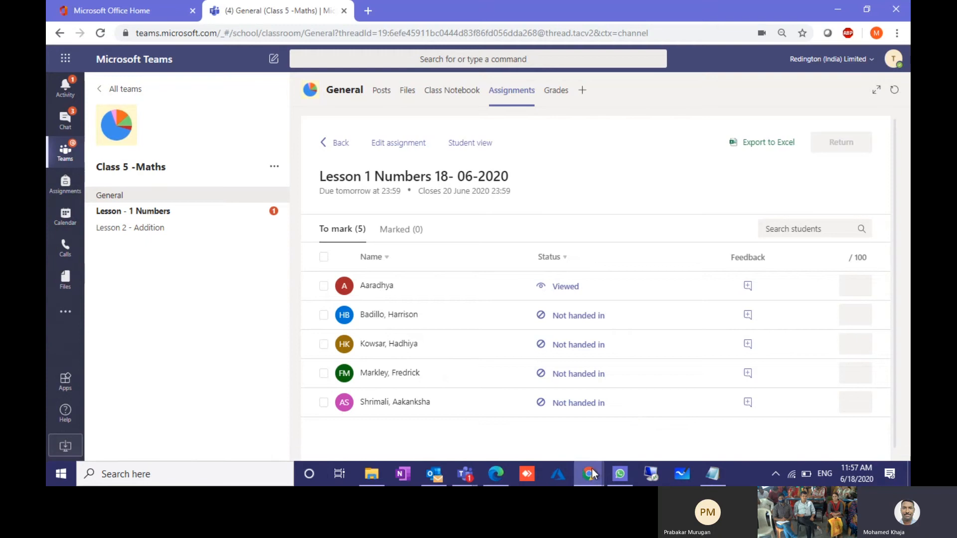
Step: Back in the student's window, hand in the Lesson 1 Numbers assignment
{"action": "mouse_move", "coordinate": [588, 474]}
{"action": "left_click", "coordinate": [633, 422]}
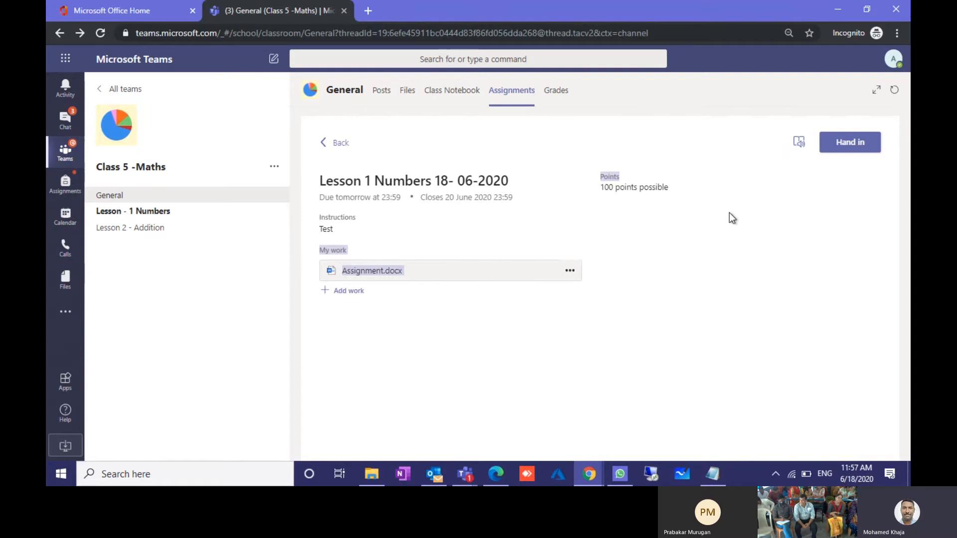
{"action": "left_click", "coordinate": [850, 143]}
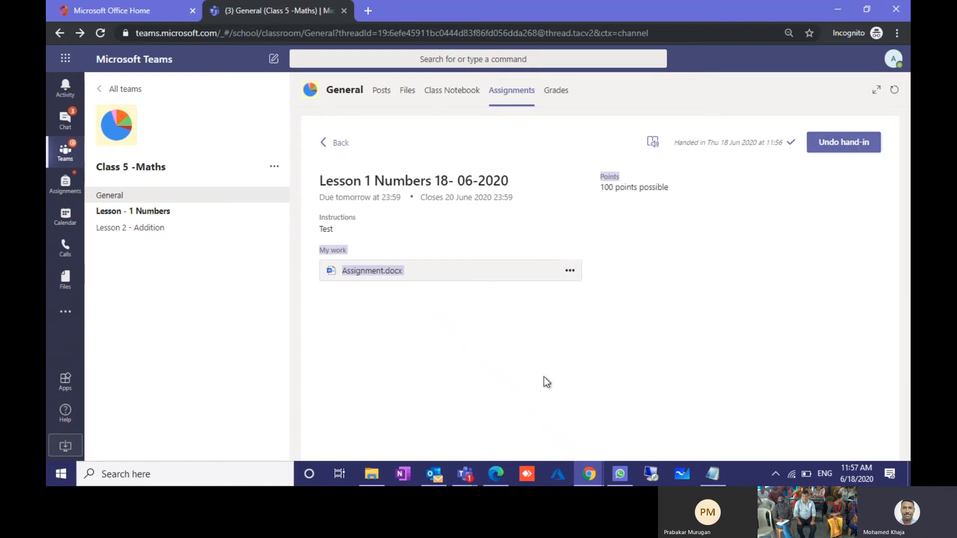
Step: Refresh the teacher's Assignments list and open the Lesson 1 Numbers 18-06-2020 marking view
{"action": "mouse_move", "coordinate": [589, 476]}
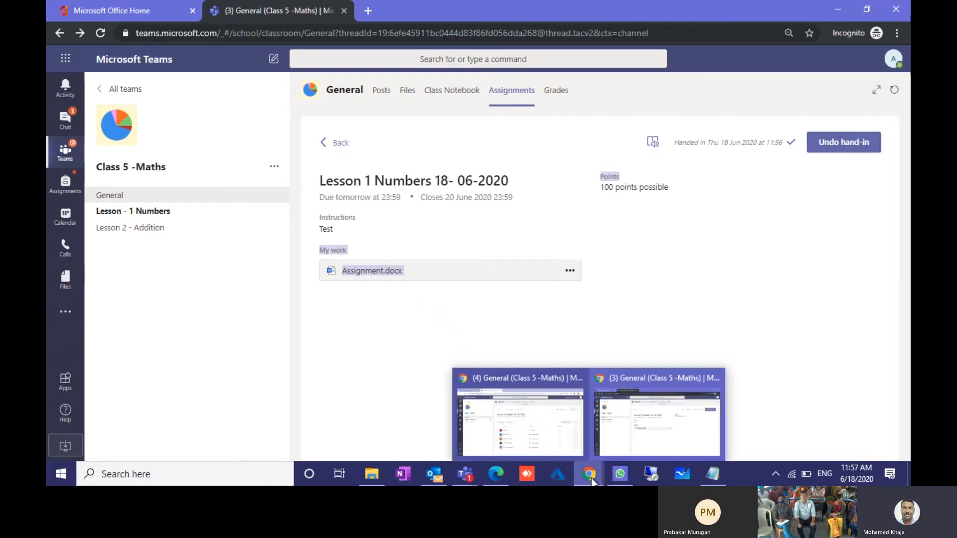
{"action": "left_click", "coordinate": [518, 429]}
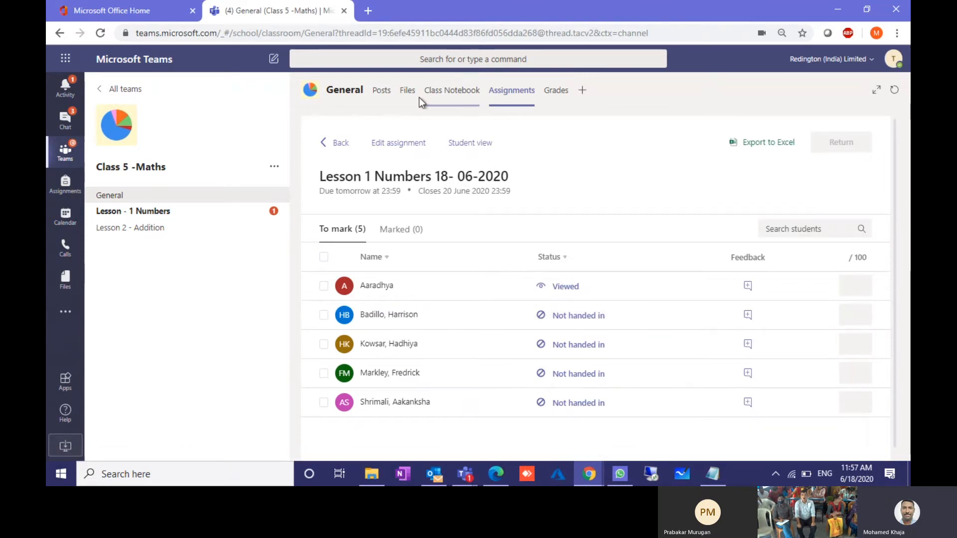
{"action": "left_click", "coordinate": [504, 92]}
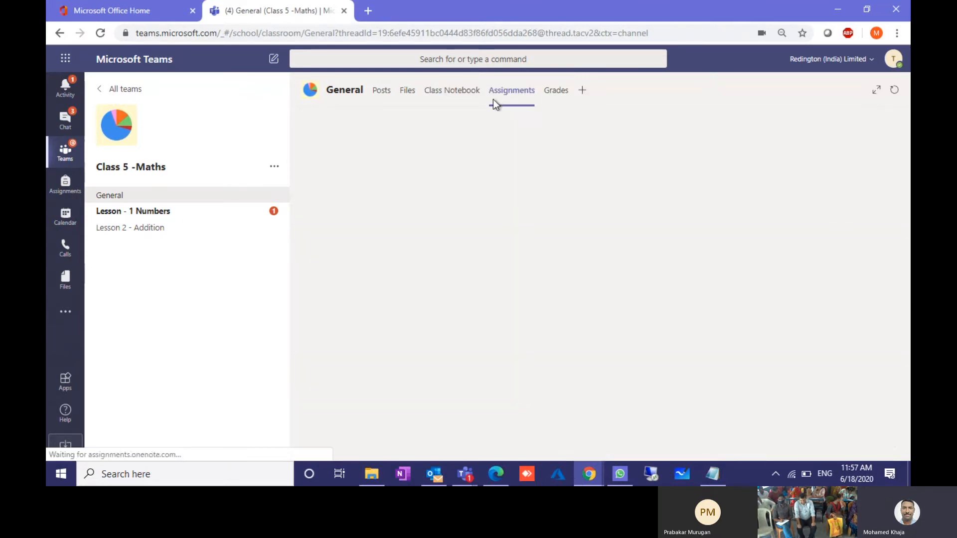
{"action": "left_click", "coordinate": [377, 229]}
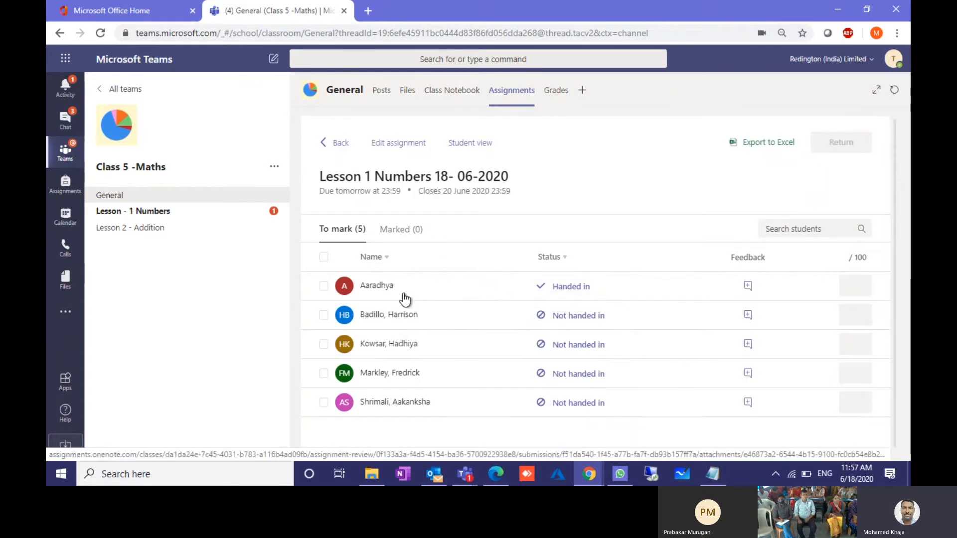
{"action": "left_click", "coordinate": [374, 289]}
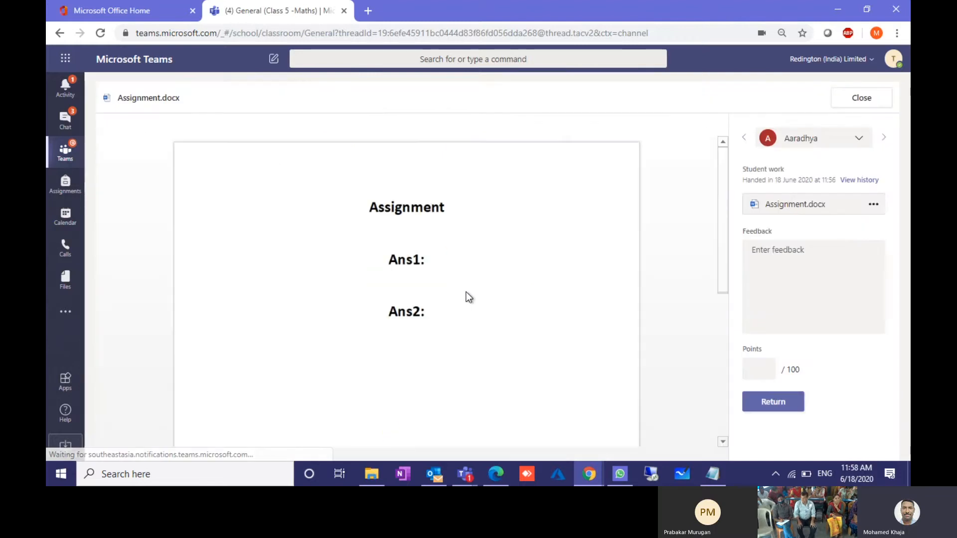
{"action": "left_click_drag", "start_coordinate": [388, 252], "coordinate": [407, 336]}
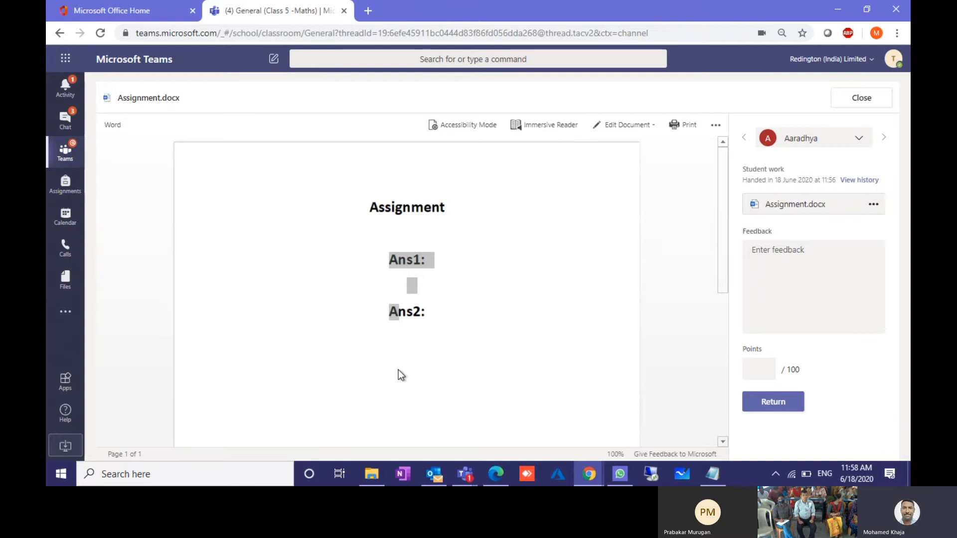
{"action": "left_click", "coordinate": [785, 279]}
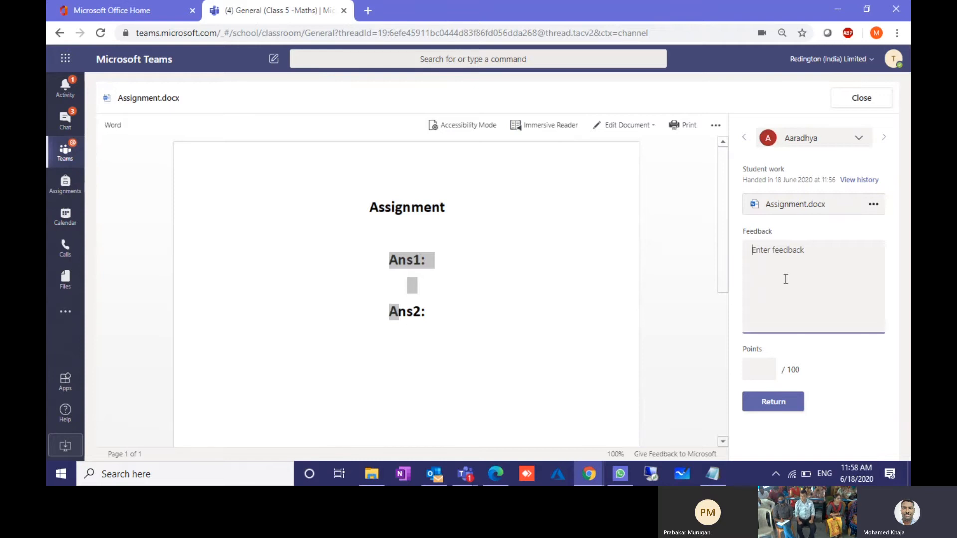
{"action": "type", "text": "Goo"}
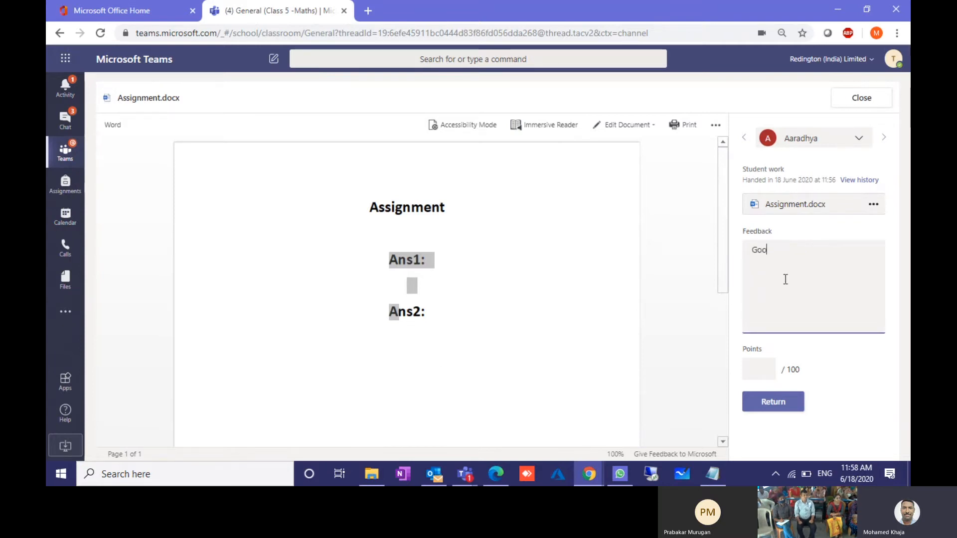
{"action": "type", "text": "d"}
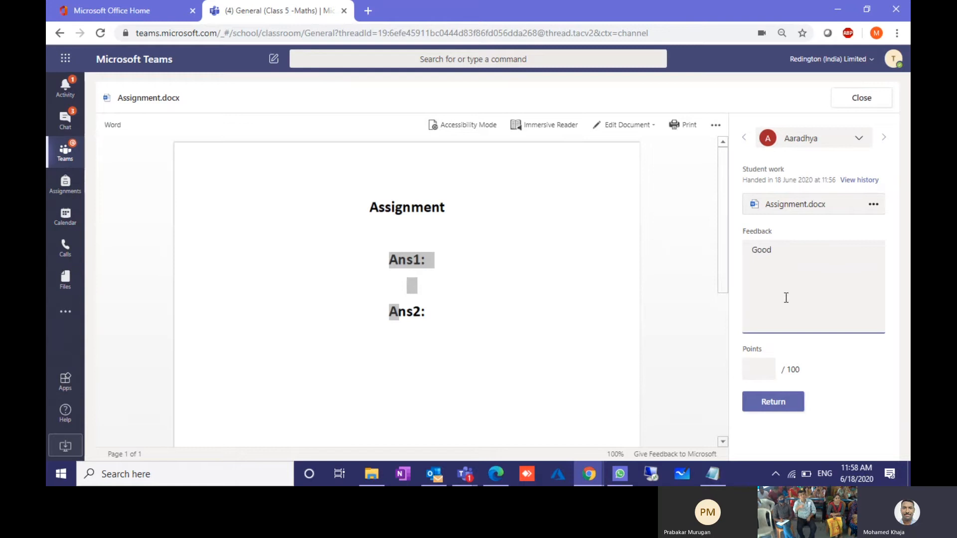
{"action": "left_click", "coordinate": [758, 377]}
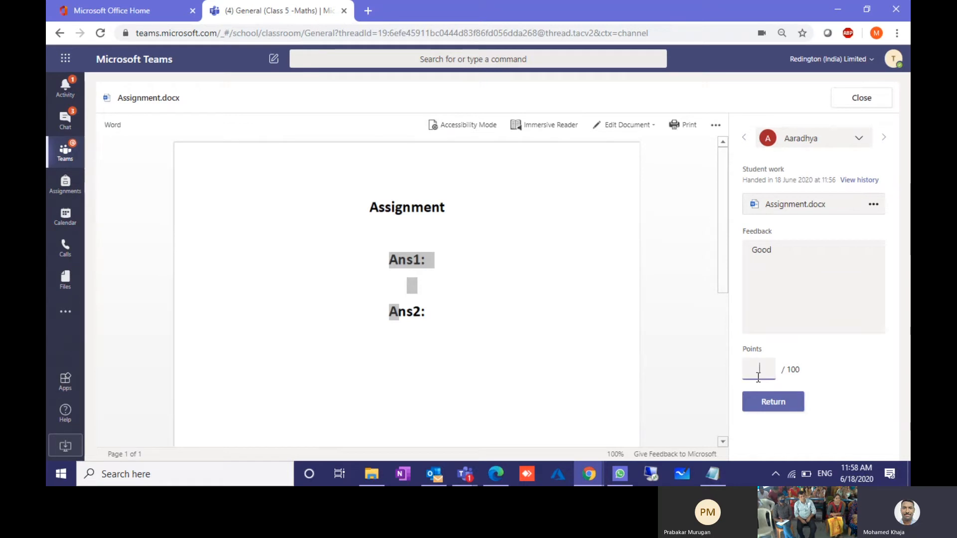
{"action": "type", "text": "84"}
{"action": "left_click", "coordinate": [775, 407]}
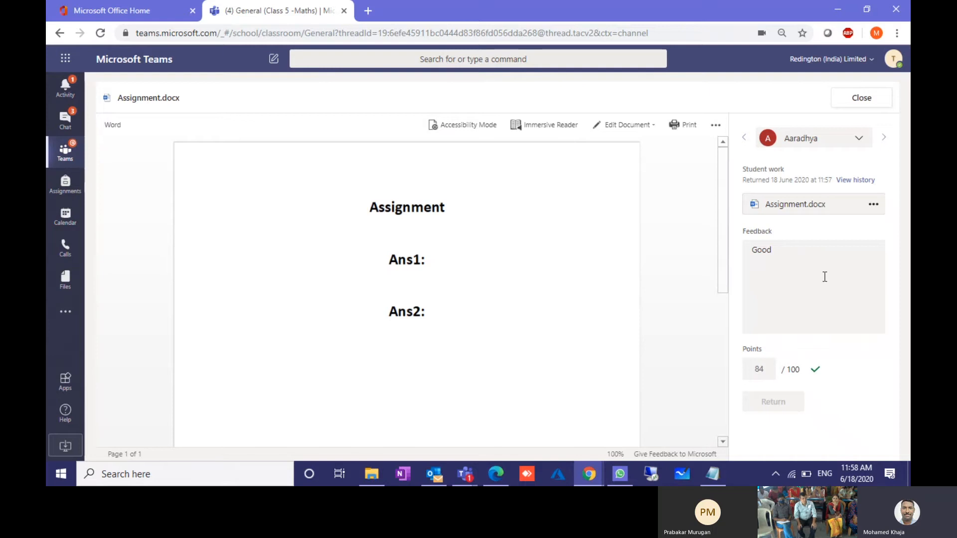
Step: Step through the remaining four students' submissions and return to the student list
{"action": "left_click", "coordinate": [884, 139]}
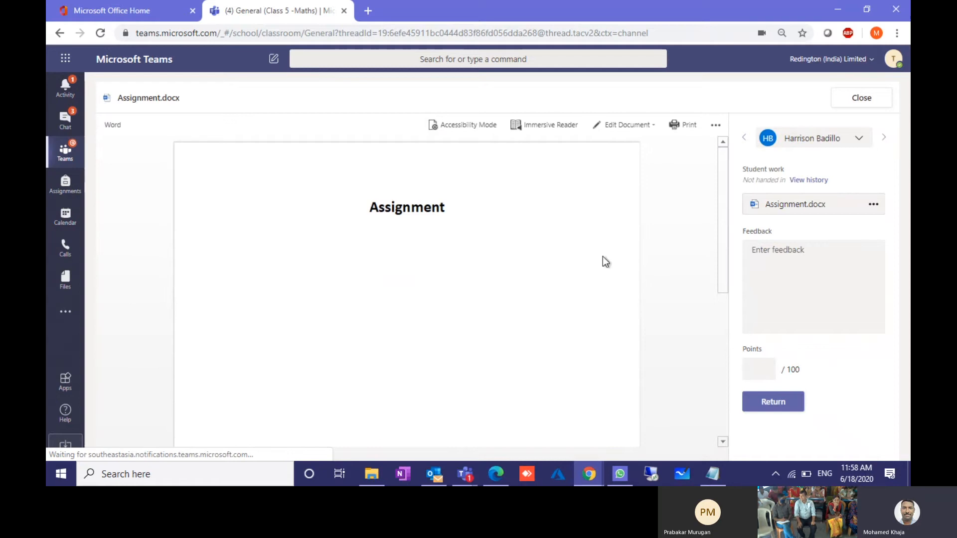
{"action": "left_click", "coordinate": [884, 140]}
{"action": "left_click", "coordinate": [884, 140]}
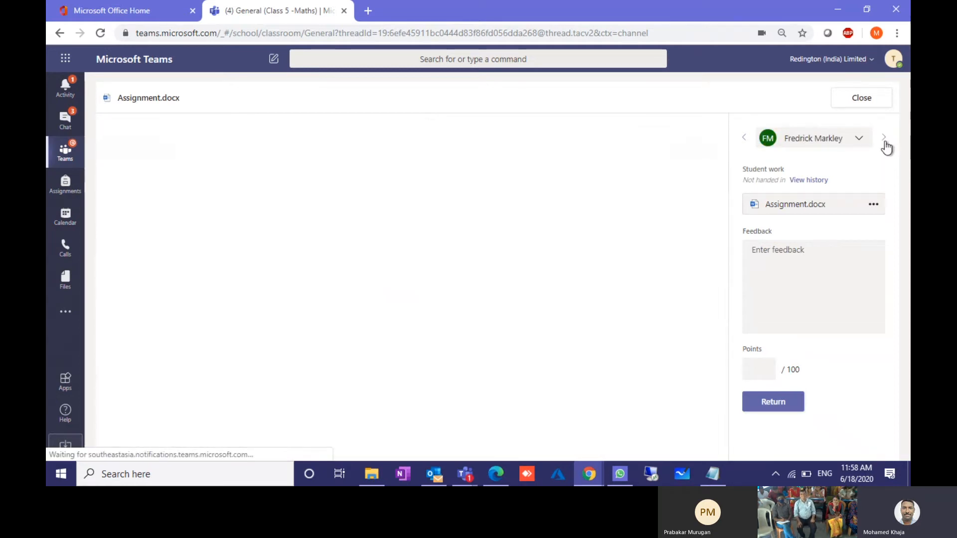
{"action": "left_click", "coordinate": [884, 140]}
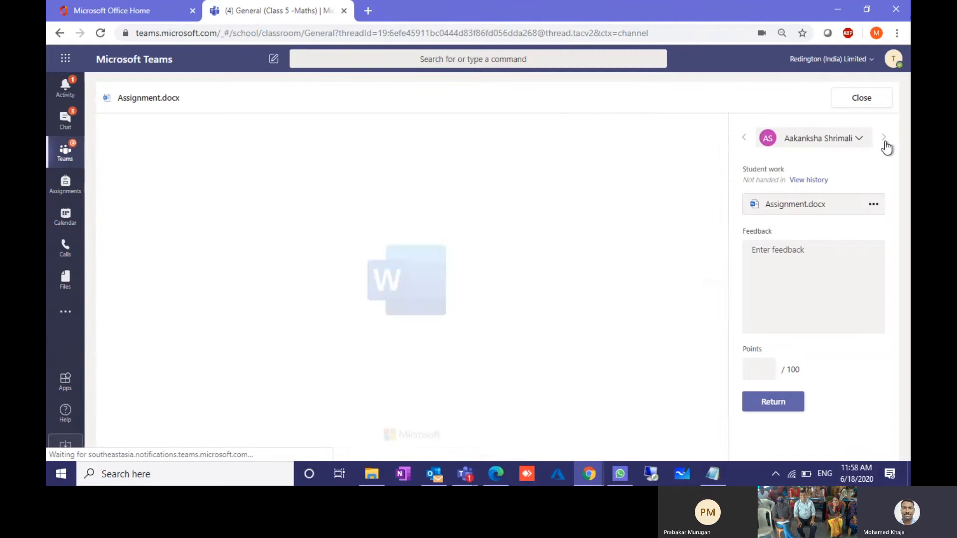
{"action": "left_click", "coordinate": [863, 97]}
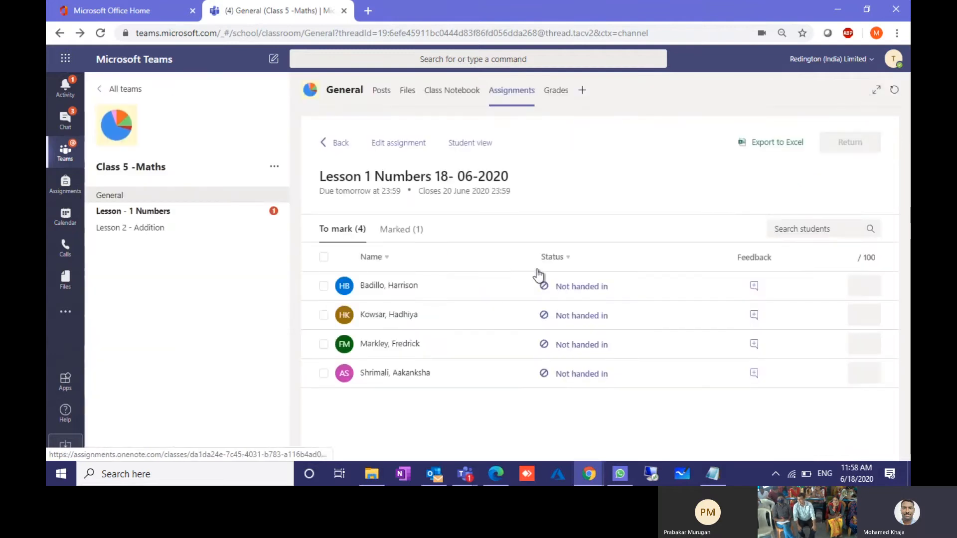
Step: Review the Marked and To mark lists, export the marks to Excel, and open the CSV
{"action": "left_click", "coordinate": [401, 233]}
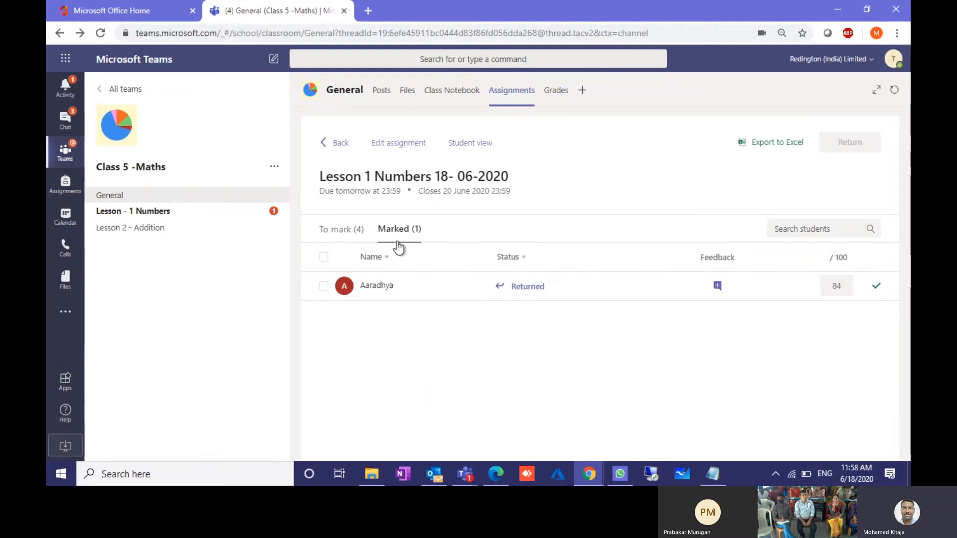
{"action": "left_click", "coordinate": [348, 231]}
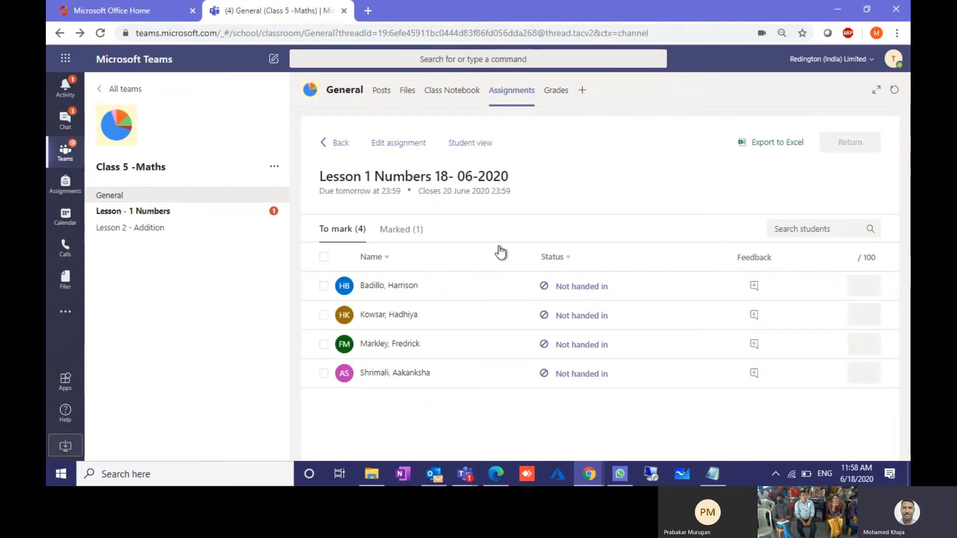
{"action": "left_click", "coordinate": [780, 144]}
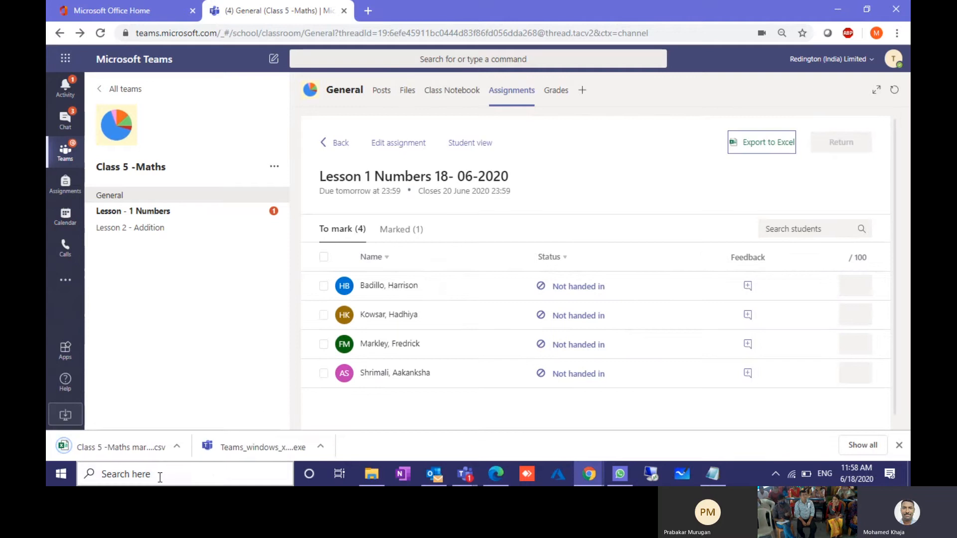
{"action": "left_click", "coordinate": [91, 437]}
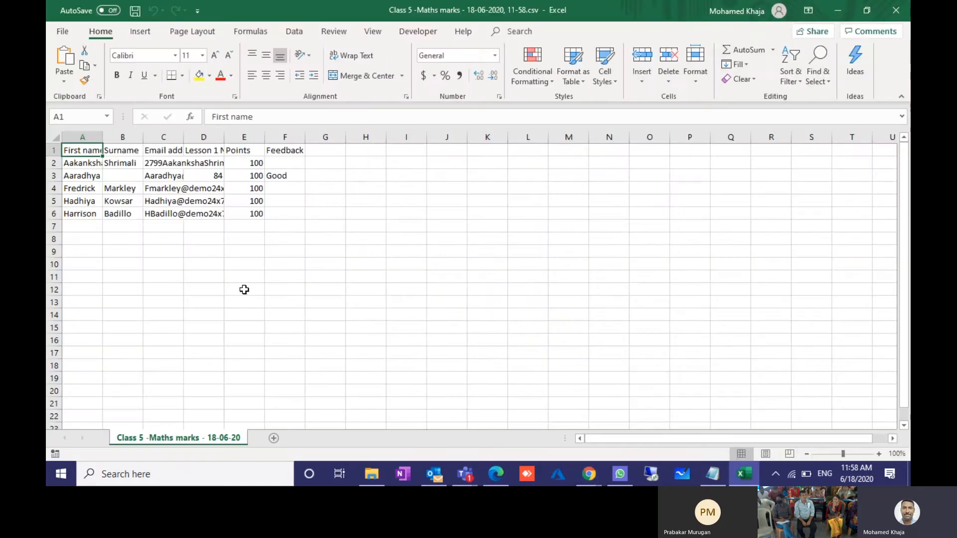
Step: Autofit columns A, C and D so names, emails and the assignment header show fully
{"action": "double_click", "coordinate": [100, 139]}
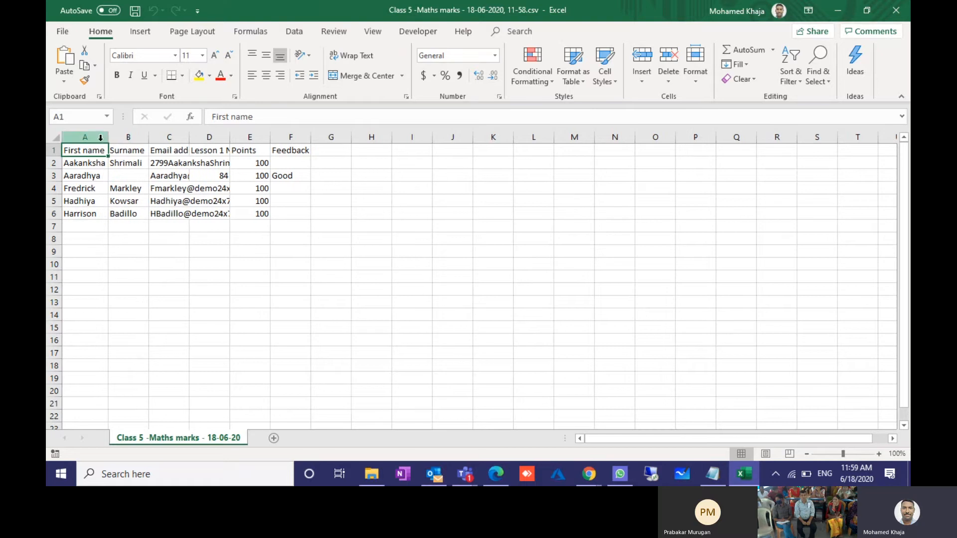
{"action": "double_click", "coordinate": [190, 137]}
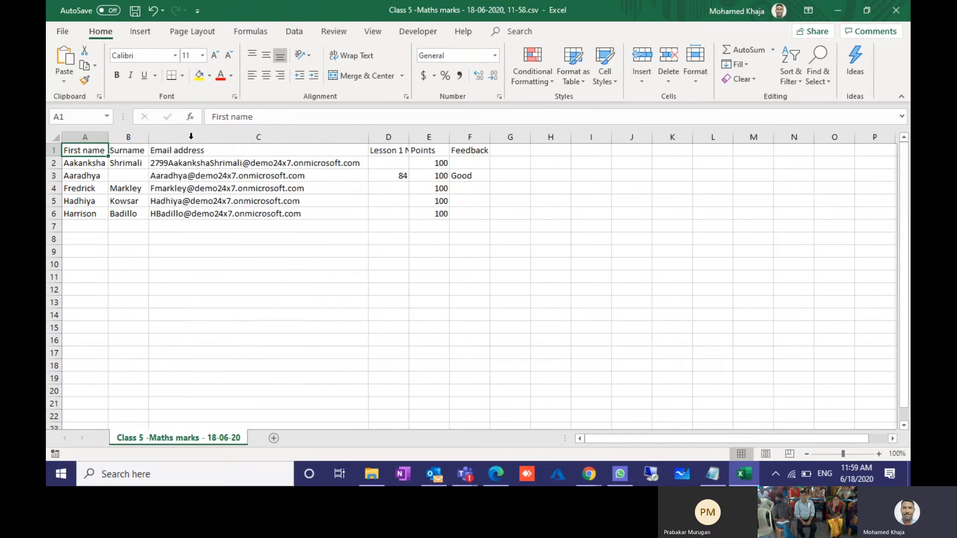
{"action": "left_click", "coordinate": [401, 148]}
{"action": "double_click", "coordinate": [409, 139]}
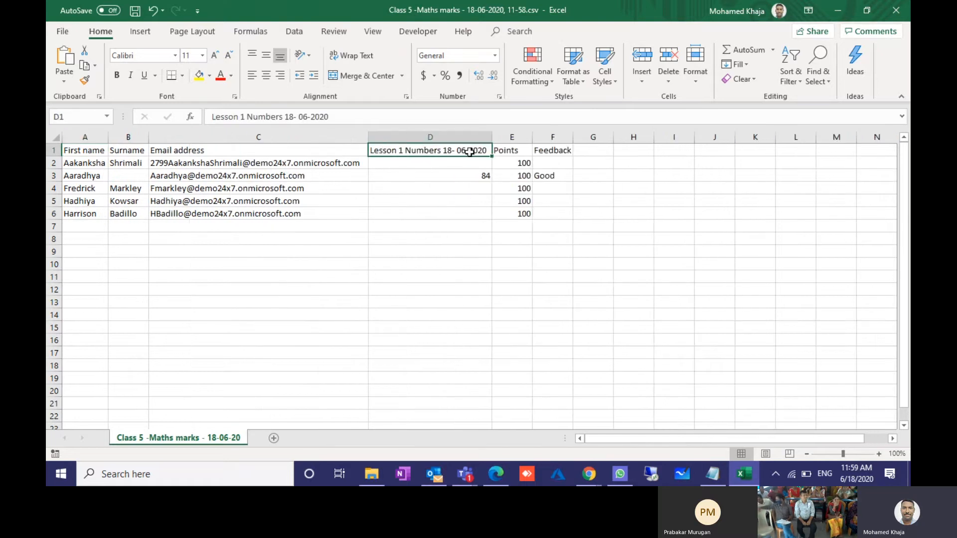
Step: Check the 84 score, 100 points and 'Good' feedback, then close the workbook without saving
{"action": "left_click", "coordinate": [478, 174]}
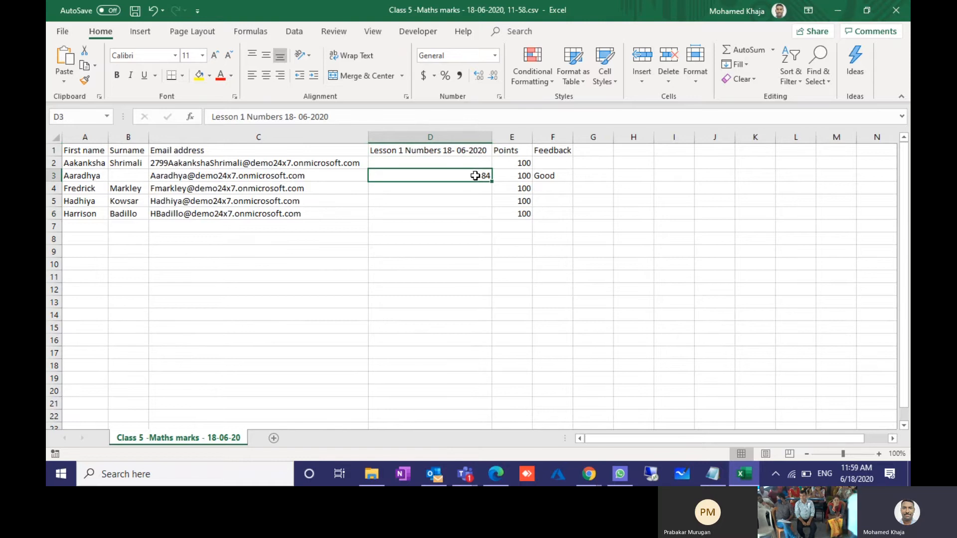
{"action": "left_click", "coordinate": [518, 179]}
{"action": "left_click", "coordinate": [552, 177]}
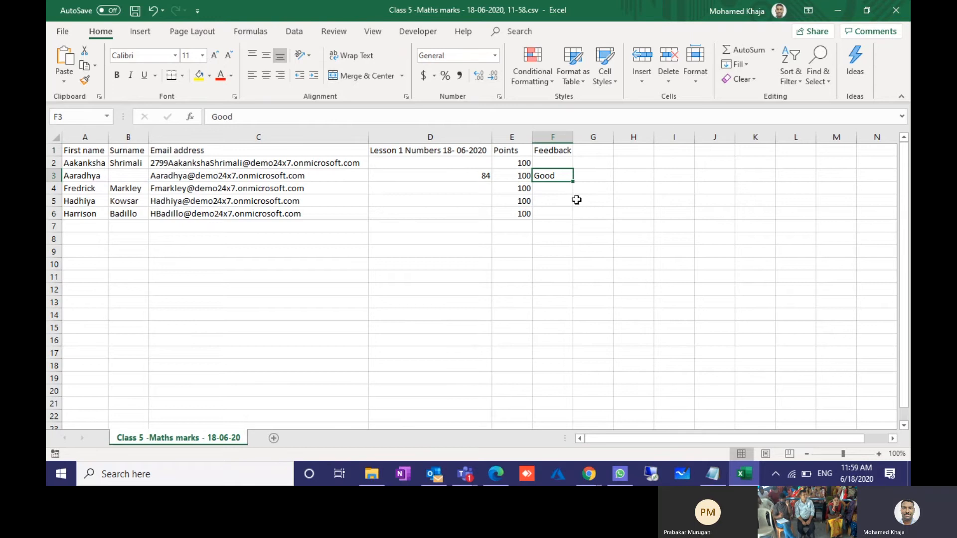
{"action": "left_click", "coordinate": [896, 11]}
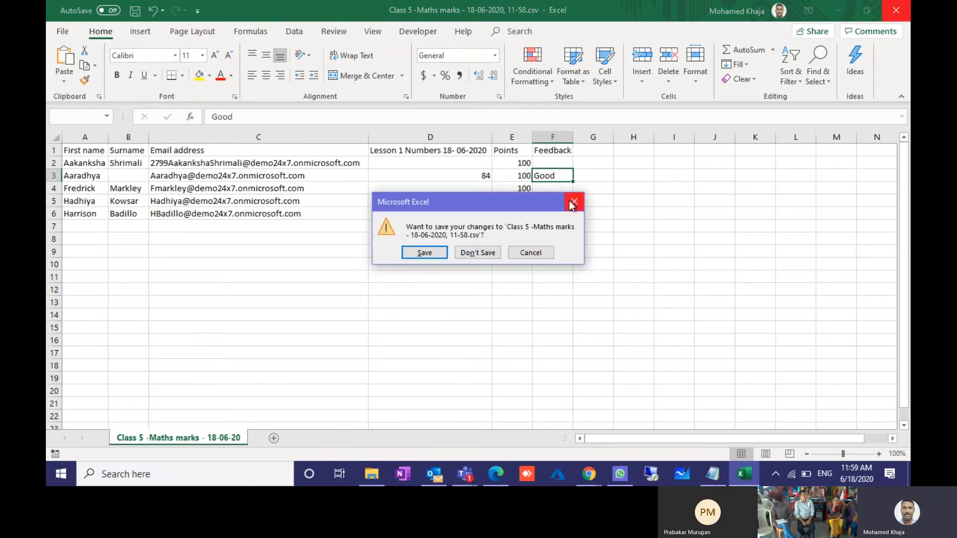
{"action": "left_click", "coordinate": [469, 256]}
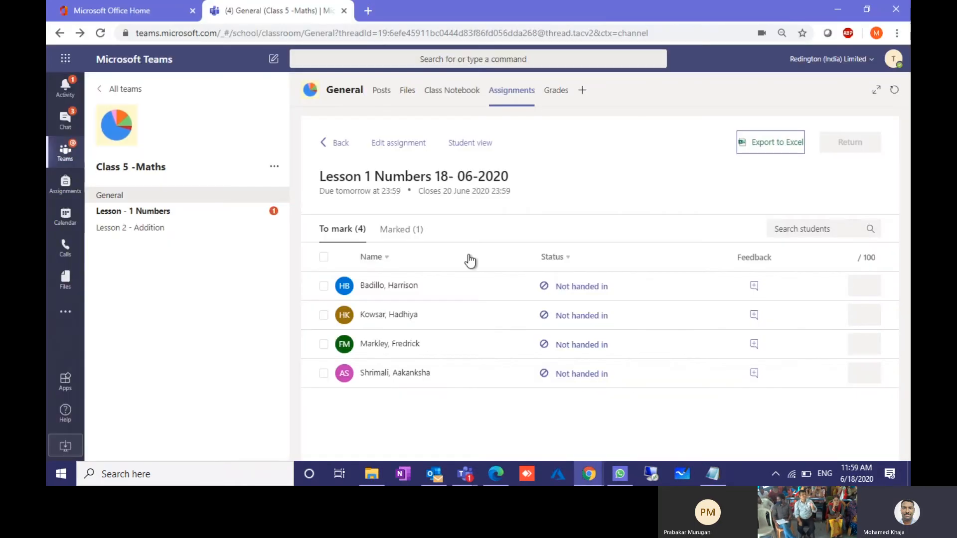
{"action": "left_click", "coordinate": [398, 143]}
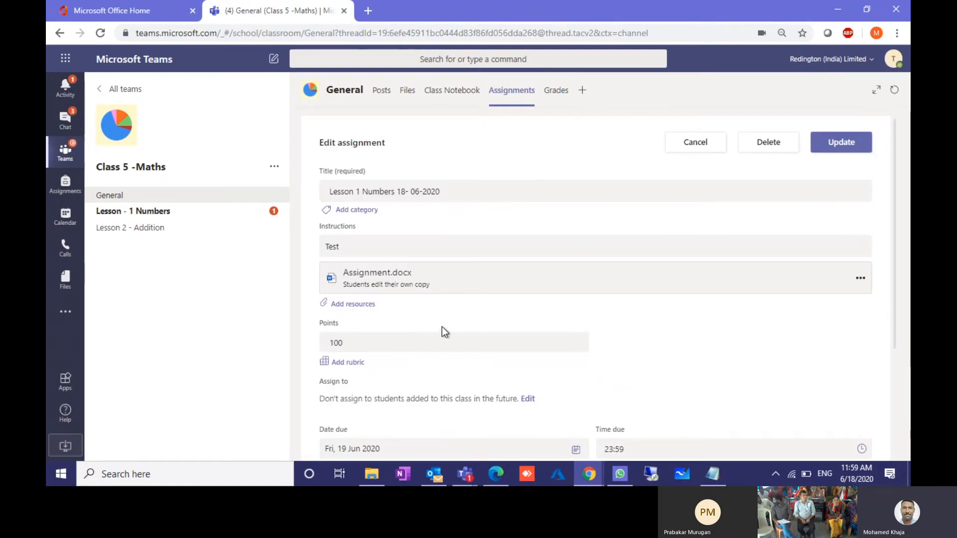
{"action": "scroll", "coordinate": [445, 332], "scroll_direction": "down", "scroll_amount": 3}
{"action": "scroll", "coordinate": [444, 331], "scroll_direction": "up", "scroll_amount": 3}
{"action": "left_click", "coordinate": [702, 146]}
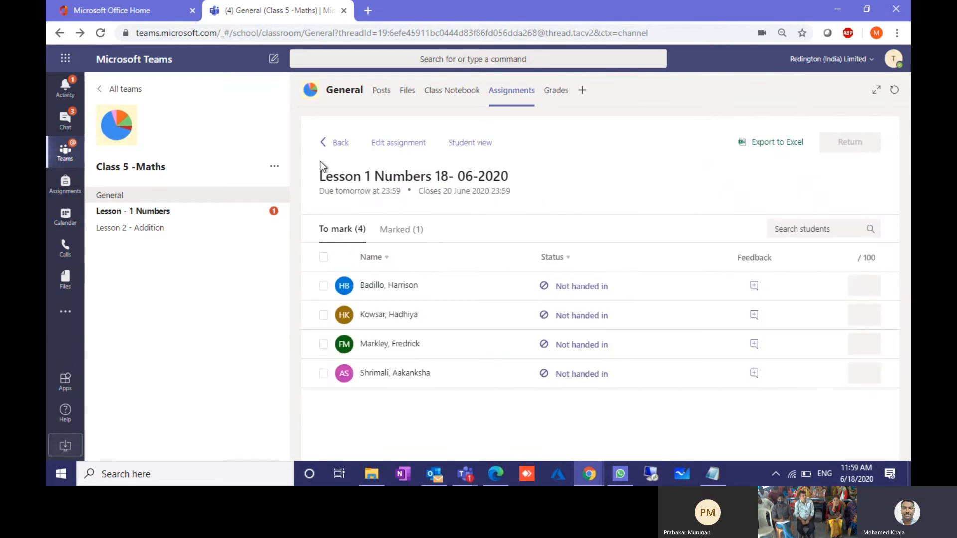
Step: Start a new Quiz assignment from the class assignments and create a new form in Microsoft Forms
{"action": "left_click", "coordinate": [336, 147]}
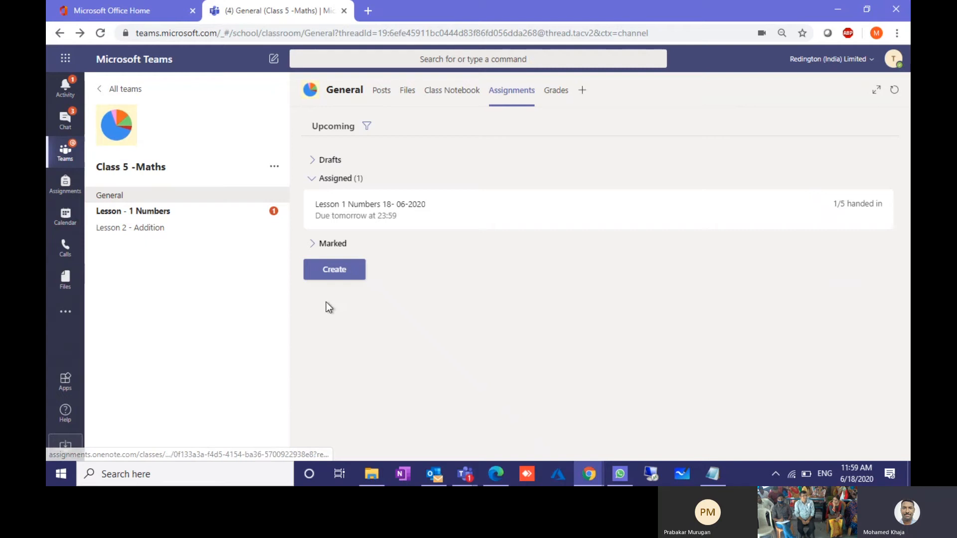
{"action": "left_click", "coordinate": [335, 273]}
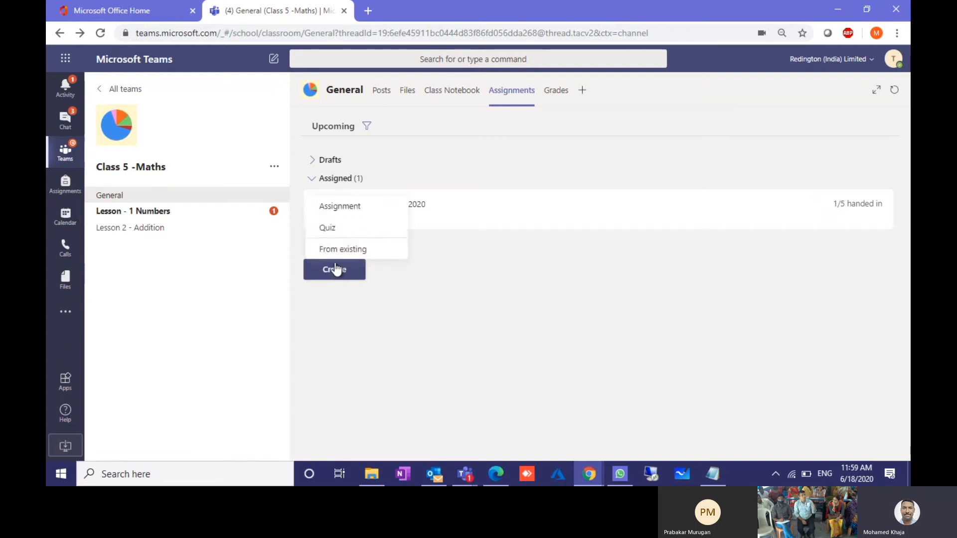
{"action": "left_click", "coordinate": [333, 237]}
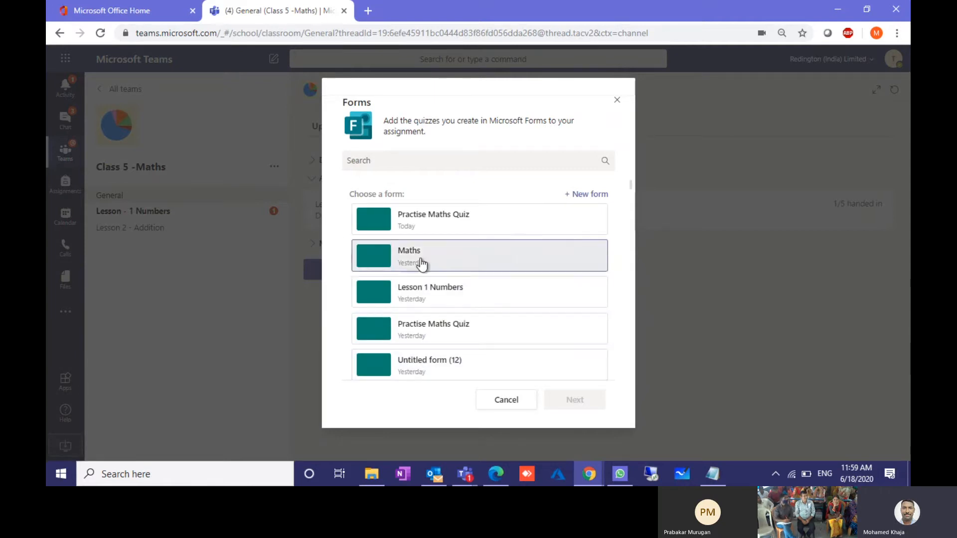
{"action": "scroll", "coordinate": [423, 241], "scroll_direction": "down", "scroll_amount": 2}
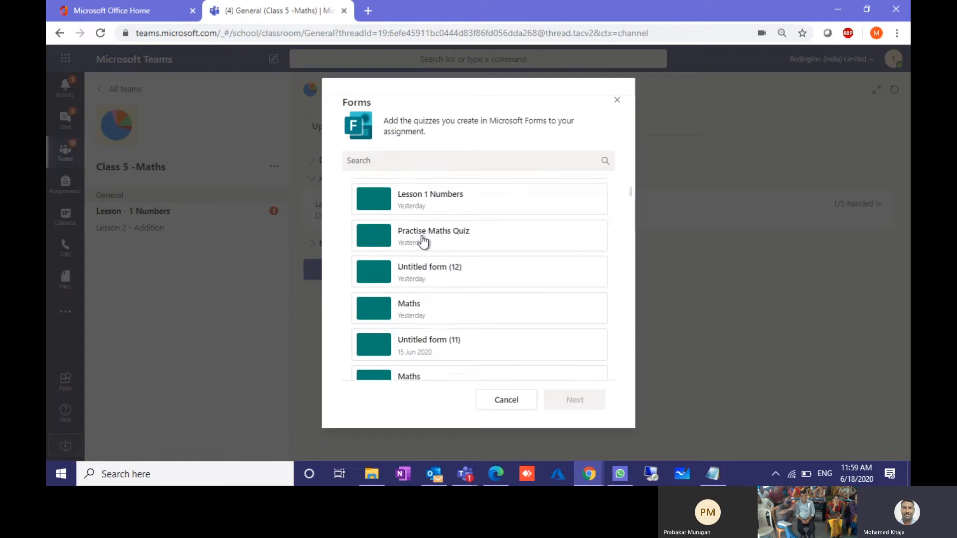
{"action": "scroll", "coordinate": [423, 241], "scroll_direction": "up", "scroll_amount": 2}
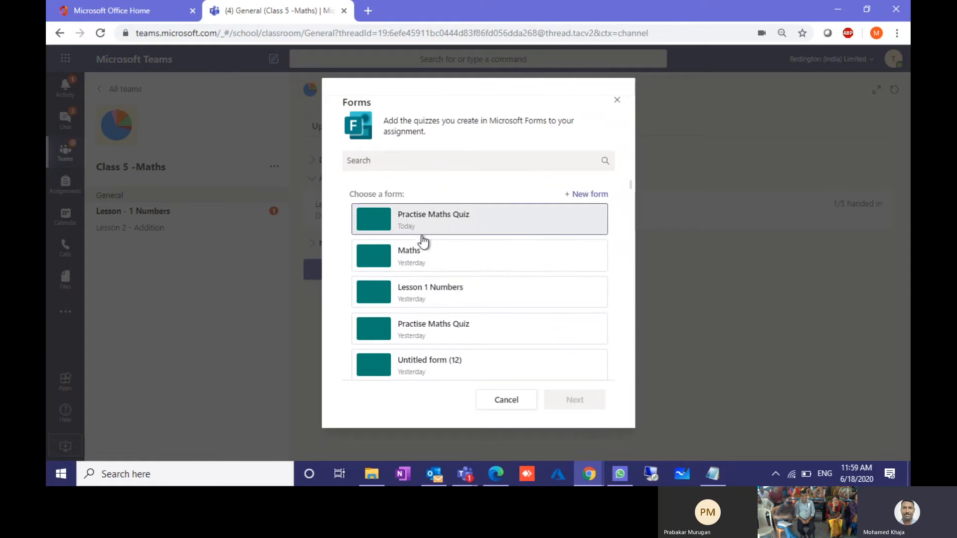
{"action": "left_click", "coordinate": [587, 195]}
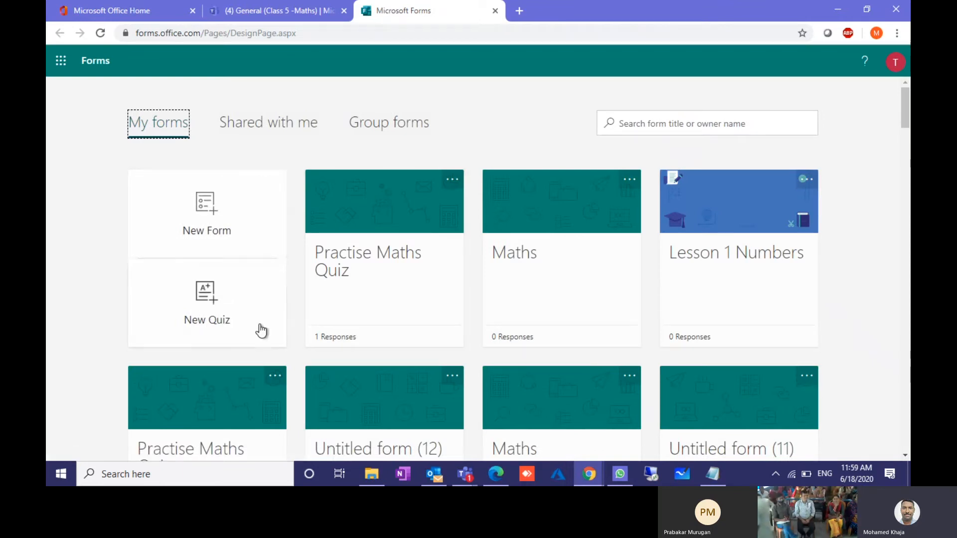
Step: Start a new quiz and title it 'Lesson 1- Numbers'
{"action": "left_click", "coordinate": [214, 312]}
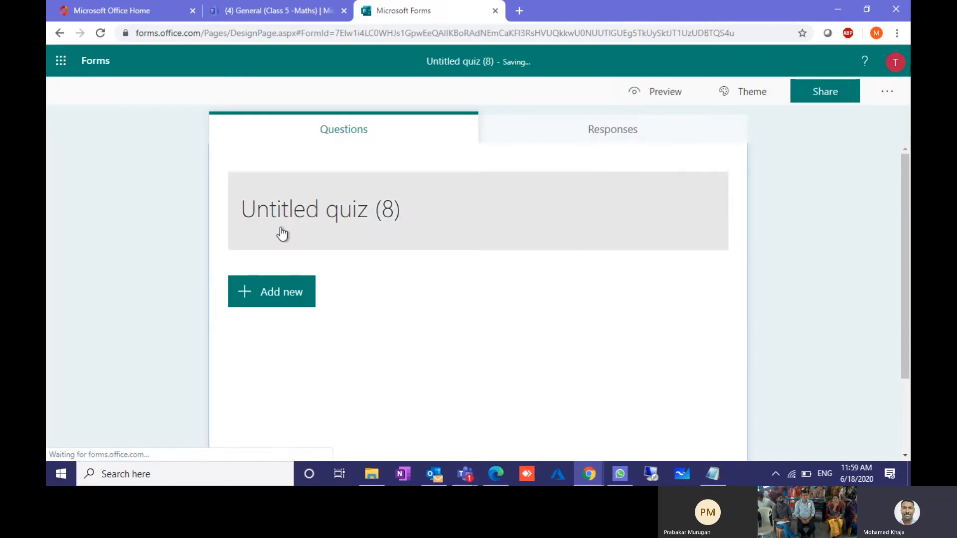
{"action": "left_click", "coordinate": [290, 207]}
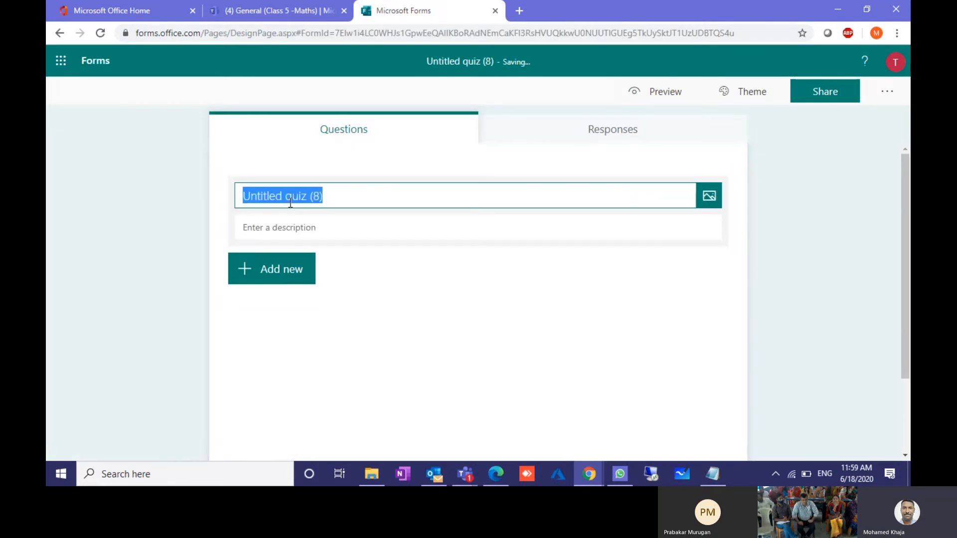
{"action": "type", "text": "Lesson"}
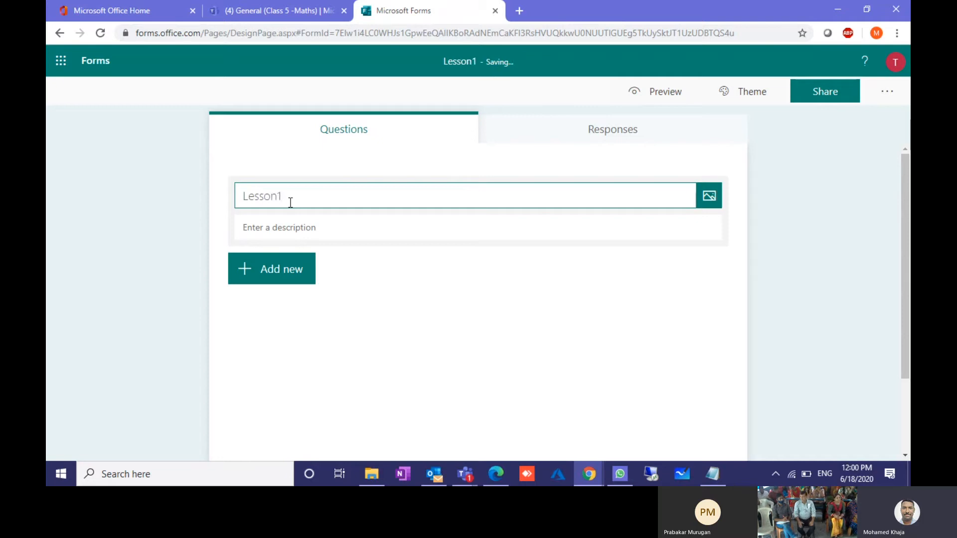
{"action": "key", "text": "BackSpace"}
{"action": "type", "text": "1-"}
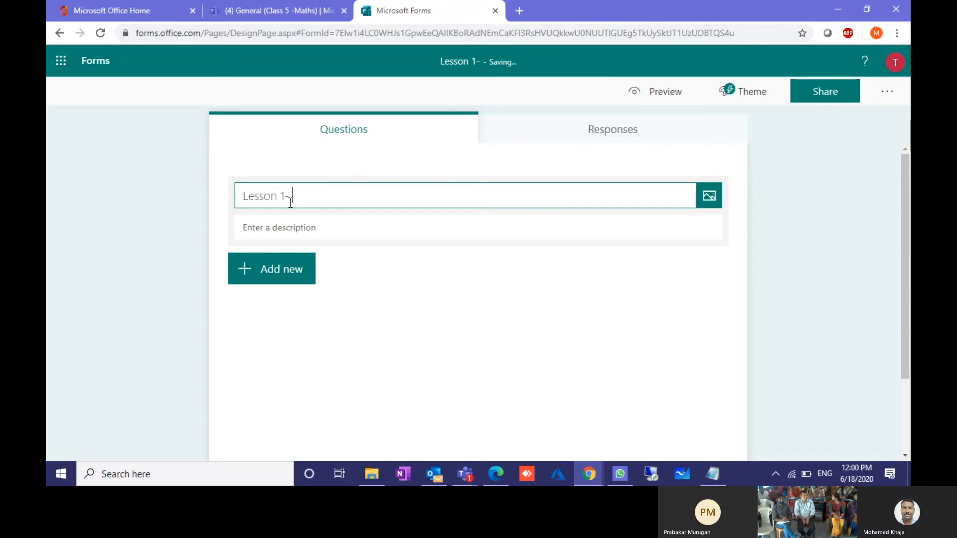
{"action": "type", "text": " Number"}
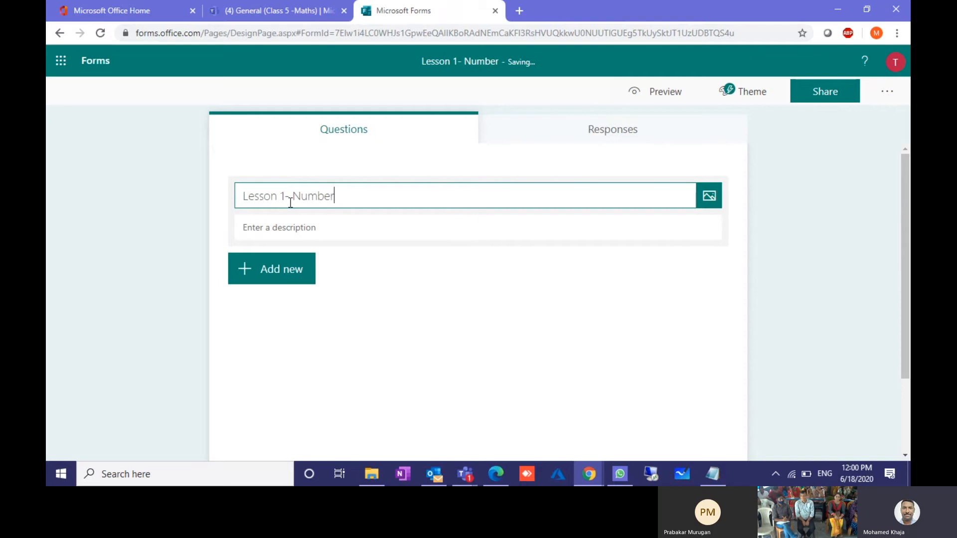
{"action": "type", "text": "s"}
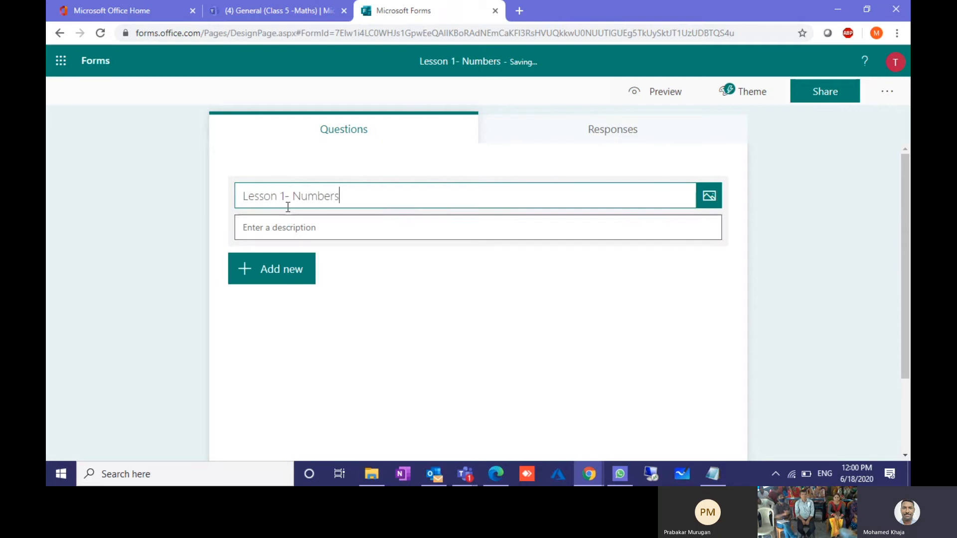
Step: Copy the title 'Lesson 1- Numbers' into the quiz description and show the question types
{"action": "triple_click", "coordinate": [287, 198]}
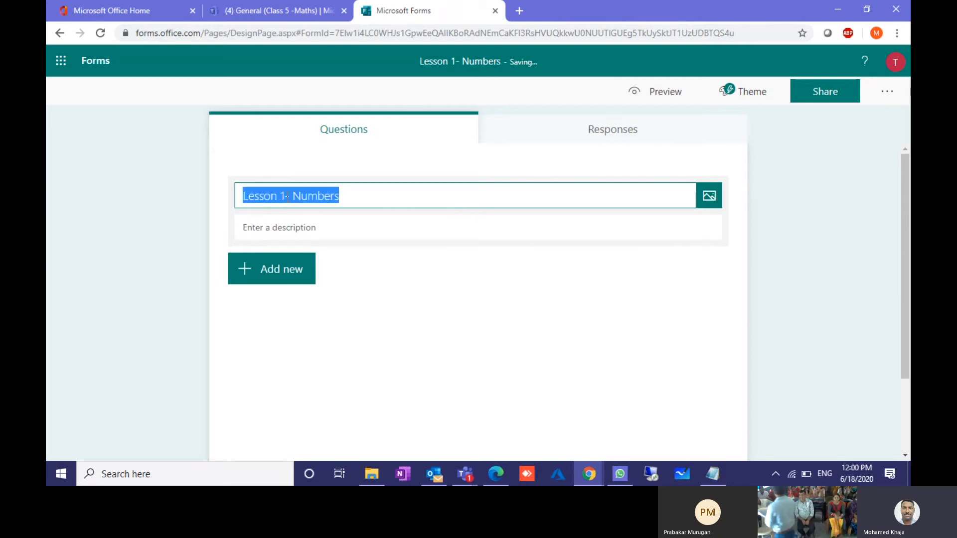
{"action": "key", "text": "ctrl+c"}
{"action": "left_click", "coordinate": [292, 221]}
{"action": "key", "text": "ctrl+v"}
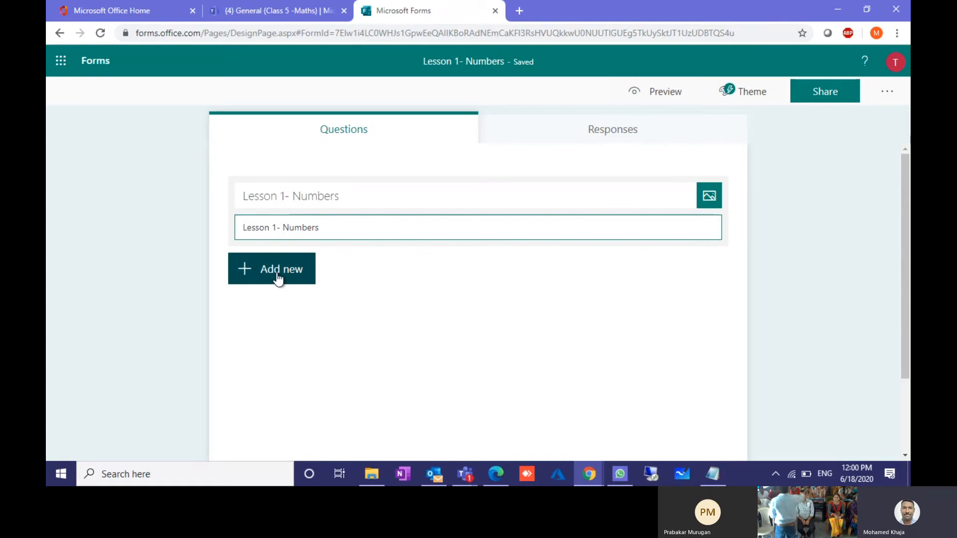
{"action": "left_click", "coordinate": [277, 276]}
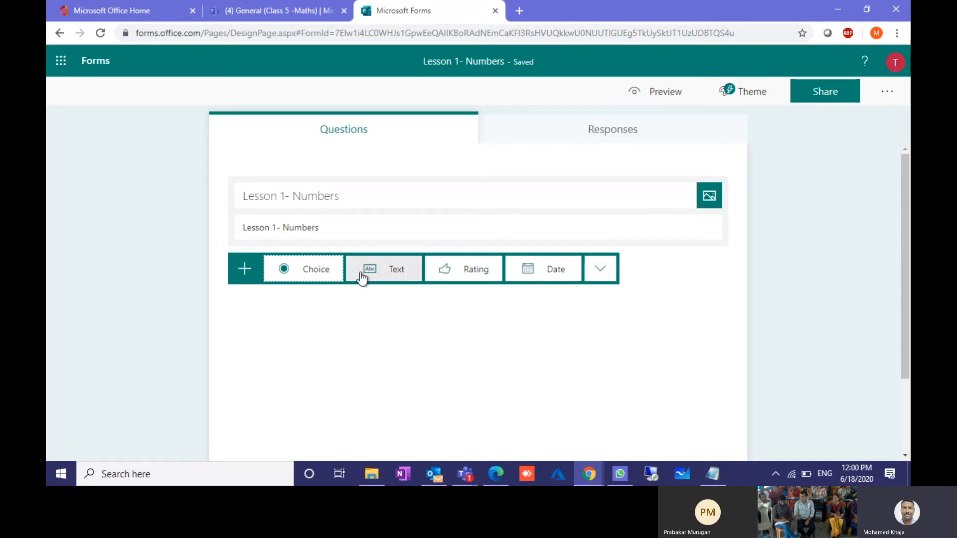
Step: Add a choice question titled 'How was session'
{"action": "left_click", "coordinate": [308, 269]}
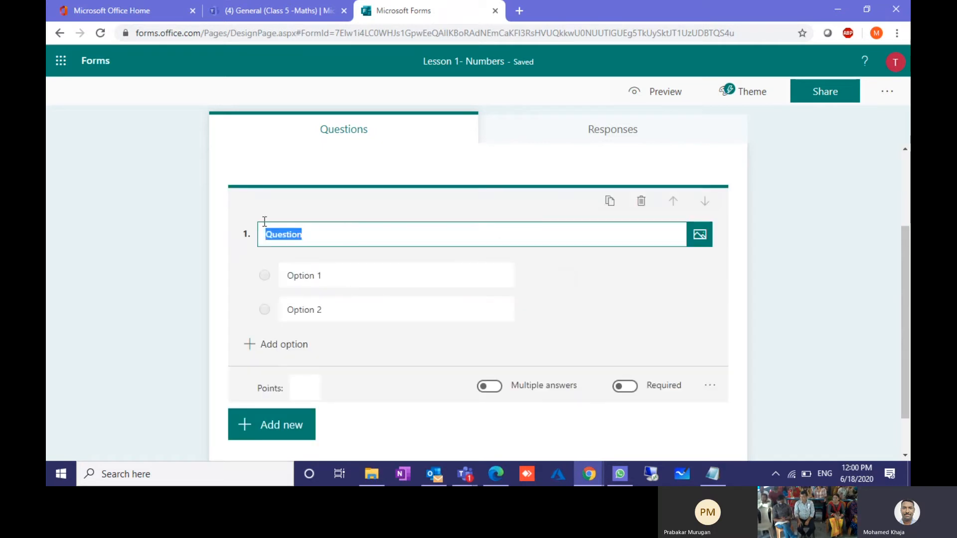
{"action": "type", "text": "so"}
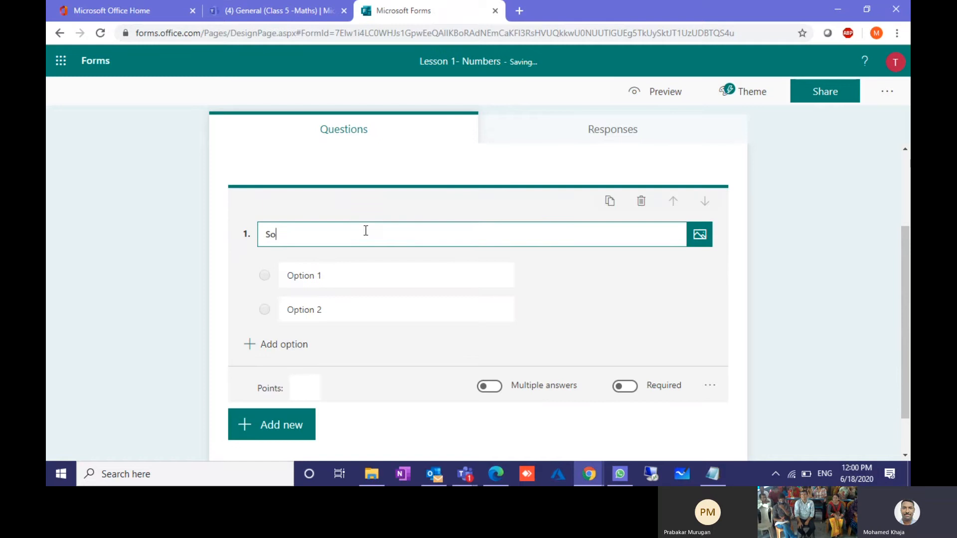
{"action": "type", "text": "lve"}
{"action": "key", "text": "BackSpace"}
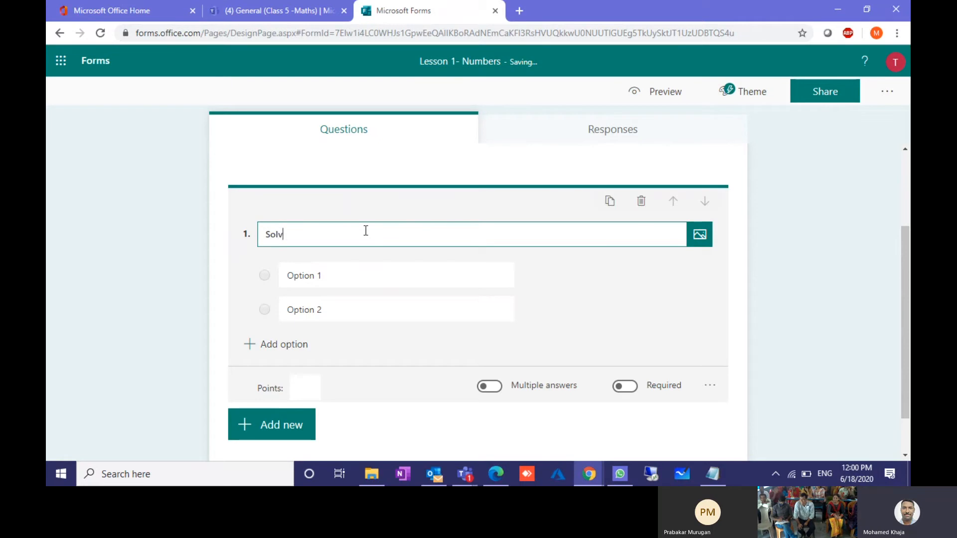
{"action": "key", "text": "BackSpace"}
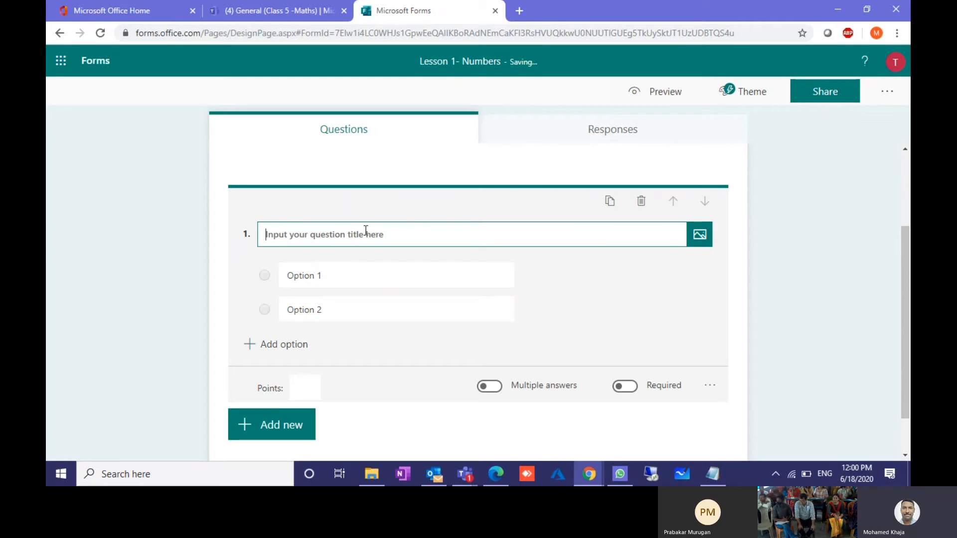
{"action": "type", "text": "How"}
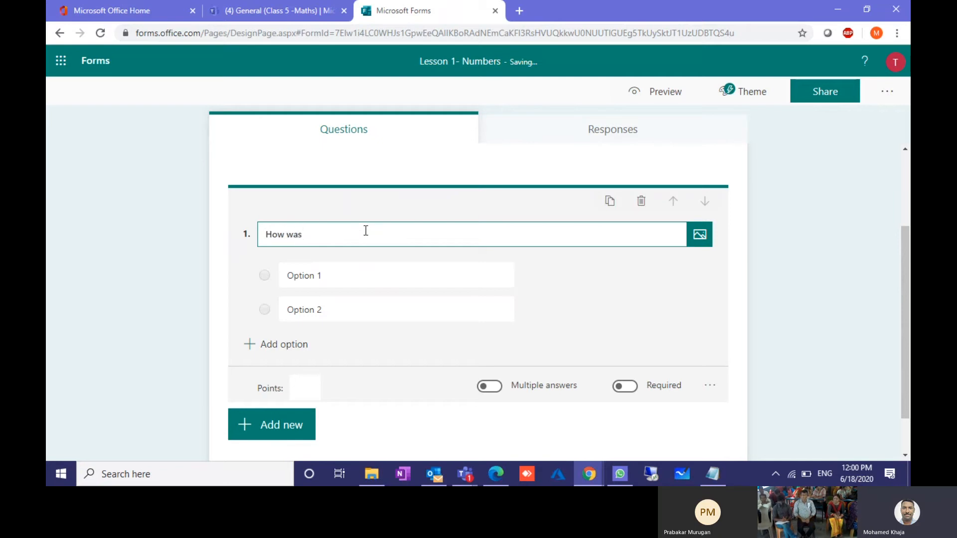
{"action": "type", "text": "was se"}
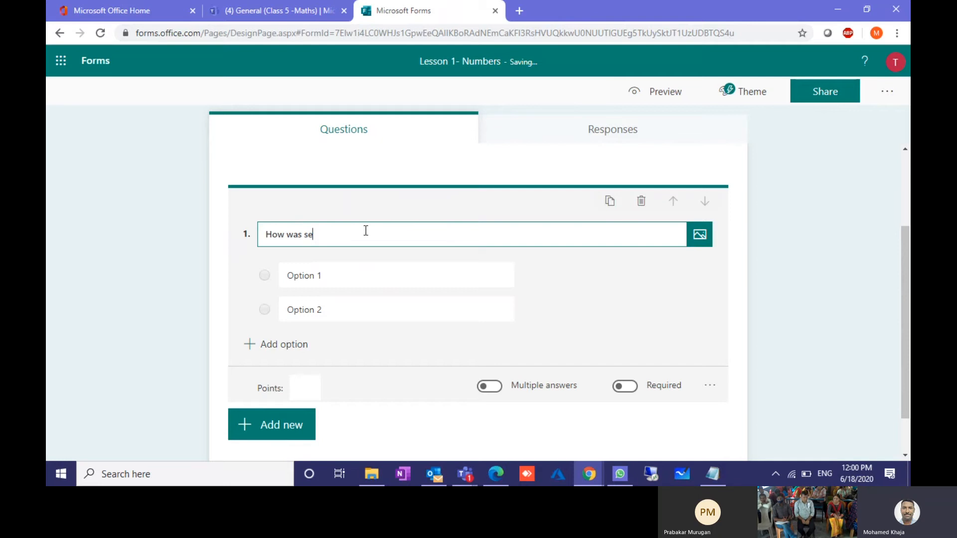
{"action": "type", "text": "ssion"}
Step: Fill in the answer options Good, Poor, Very good, Exceptional and Excellent
{"action": "left_click", "coordinate": [340, 271]}
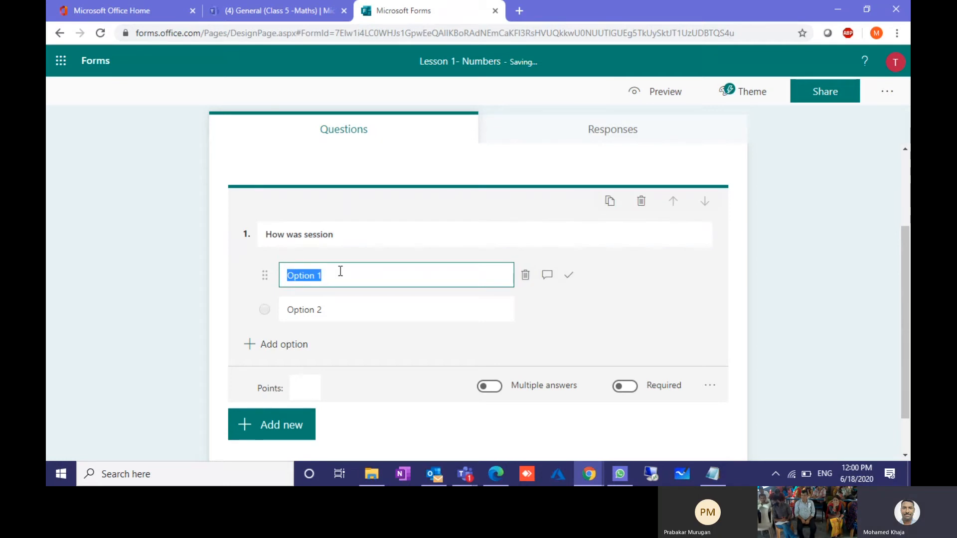
{"action": "type", "text": "Good"}
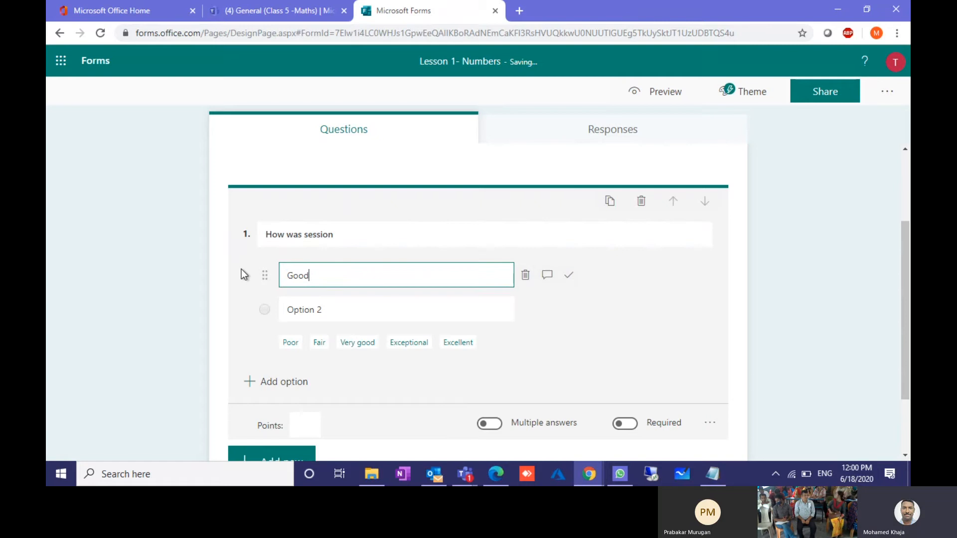
{"action": "left_click", "coordinate": [285, 235]}
{"action": "left_click", "coordinate": [289, 275]}
{"action": "left_click", "coordinate": [290, 348]}
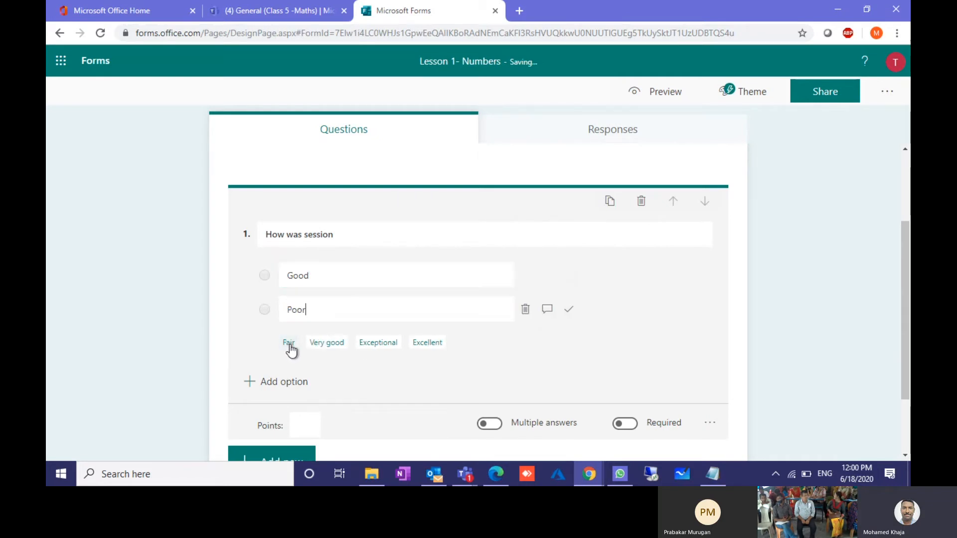
{"action": "left_click", "coordinate": [324, 342]}
{"action": "left_click", "coordinate": [331, 377]}
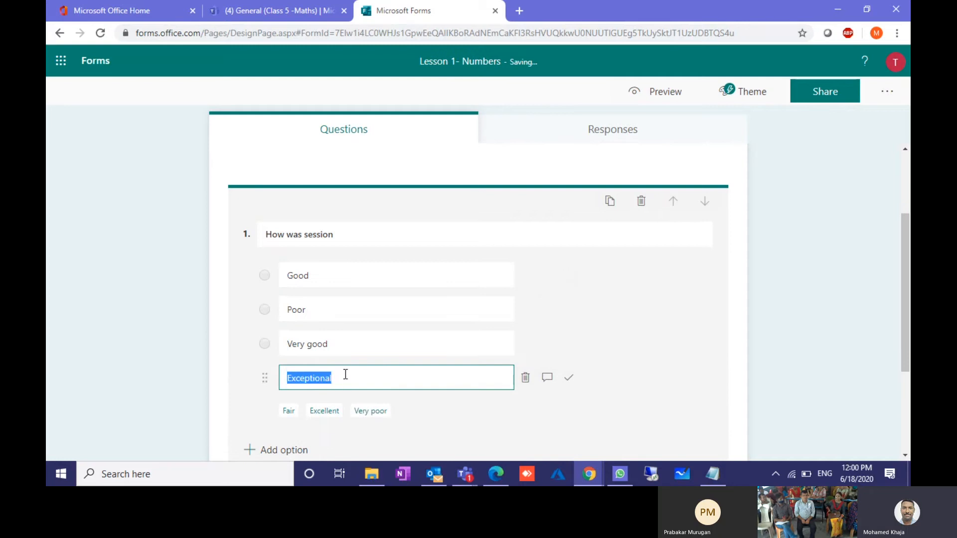
{"action": "left_click", "coordinate": [325, 411]}
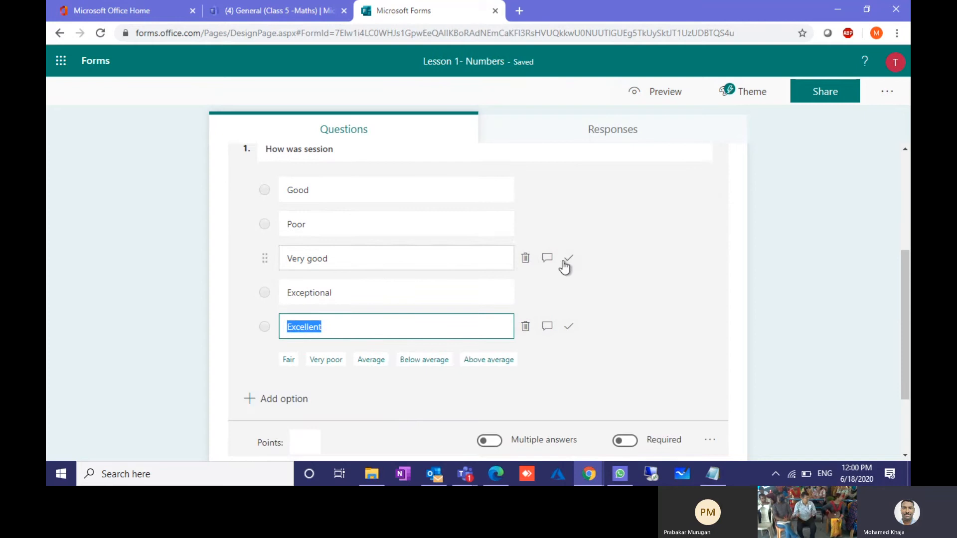
Step: Mark Very good as correct, give the question 10 points, and make it required
{"action": "left_click", "coordinate": [567, 261]}
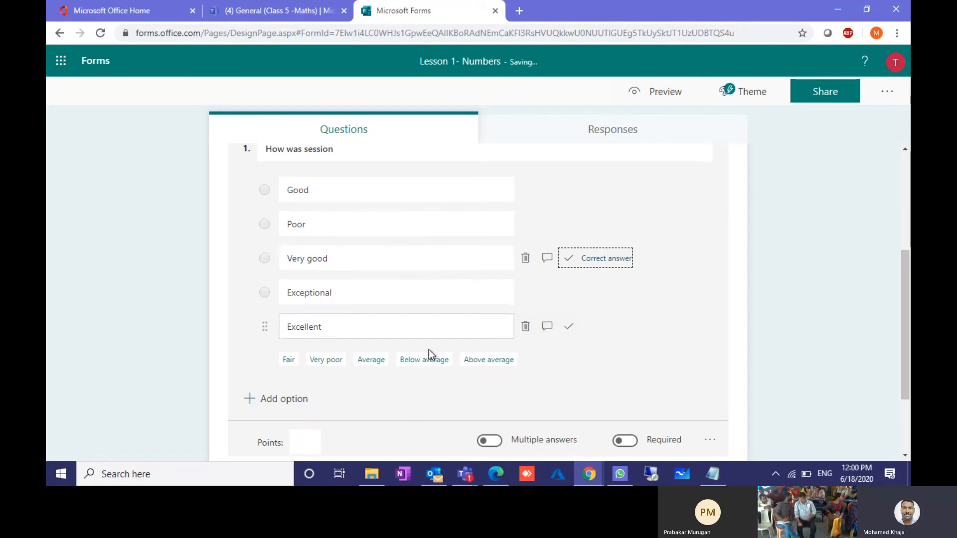
{"action": "scroll", "coordinate": [381, 349], "scroll_direction": "down", "scroll_amount": 2}
{"action": "left_click", "coordinate": [296, 338]}
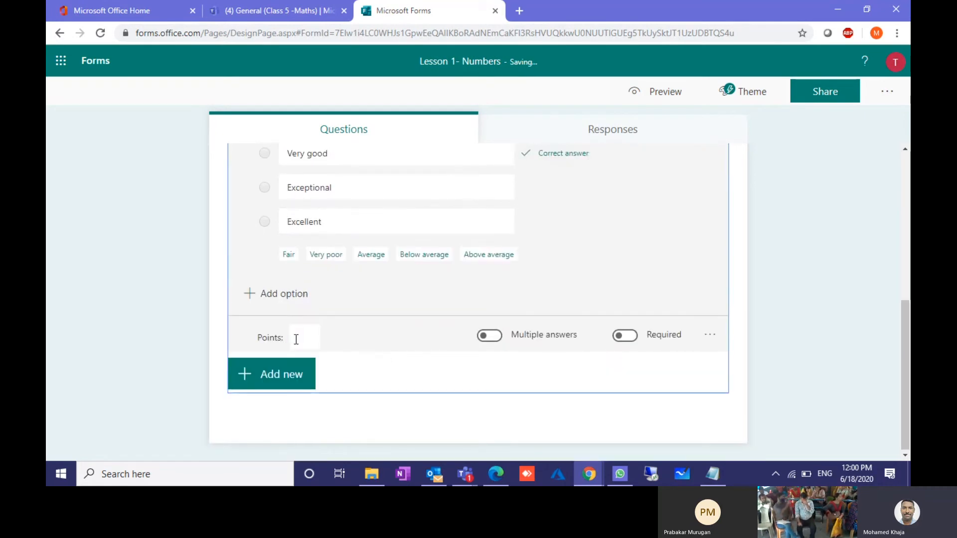
{"action": "type", "text": "10"}
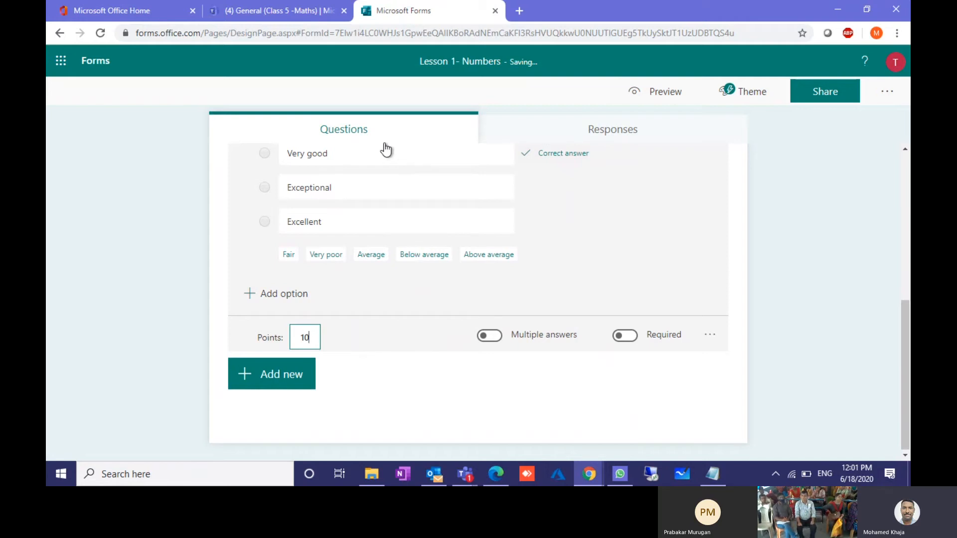
{"action": "scroll", "coordinate": [375, 146], "scroll_direction": "up", "scroll_amount": 2}
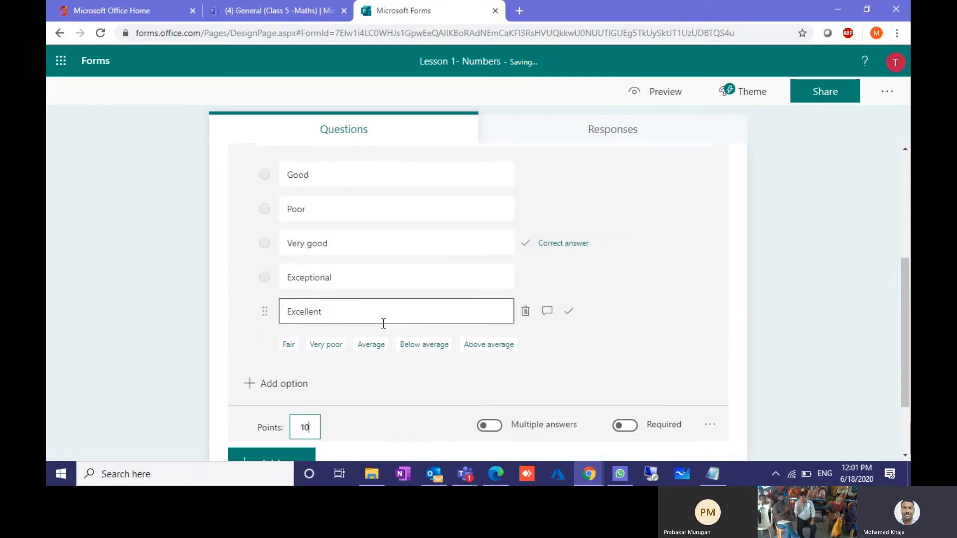
{"action": "left_click", "coordinate": [491, 426]}
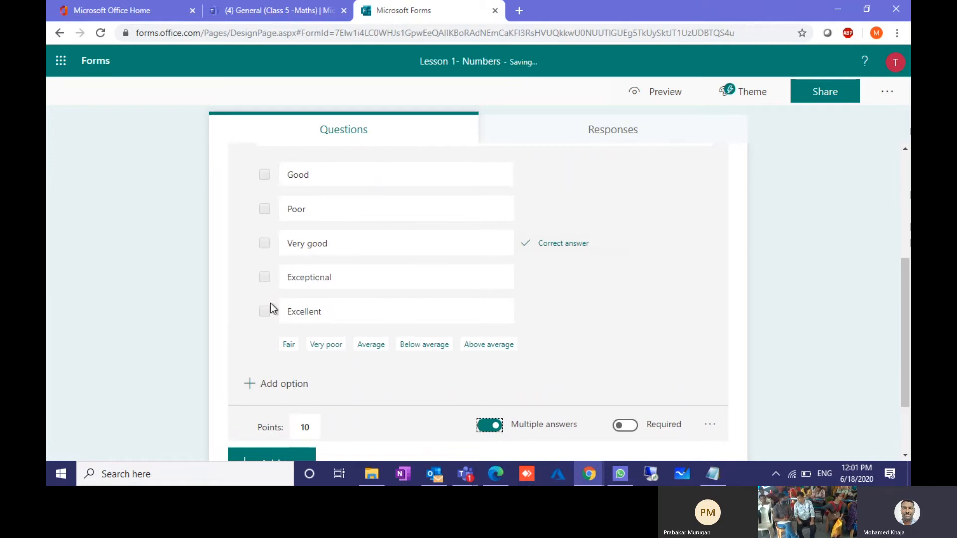
{"action": "left_click", "coordinate": [495, 425]}
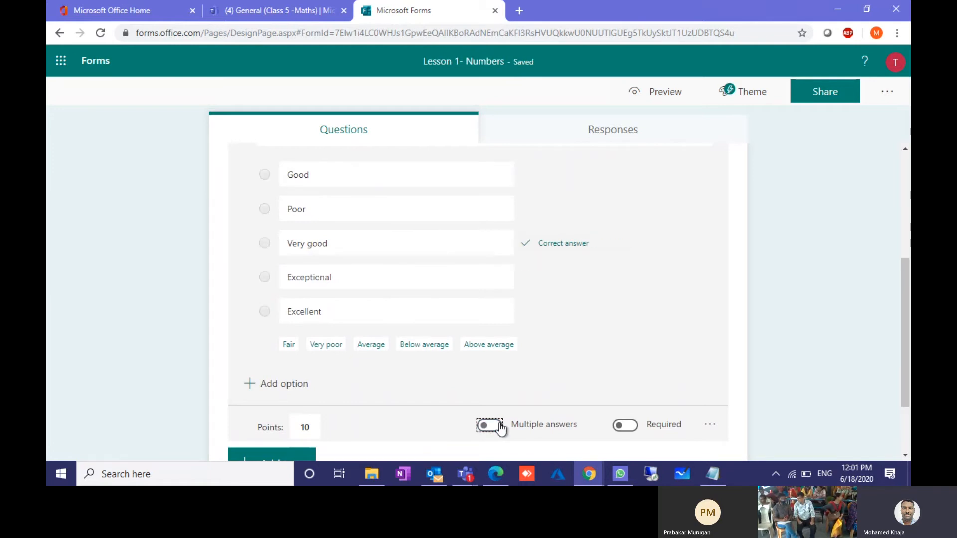
{"action": "left_click", "coordinate": [632, 434]}
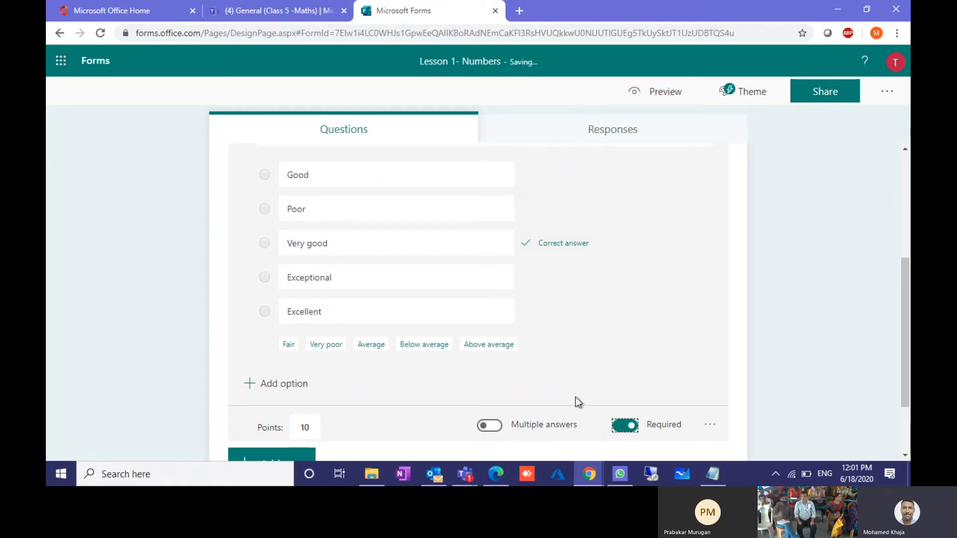
{"action": "scroll", "coordinate": [573, 393], "scroll_direction": "down", "scroll_amount": 2}
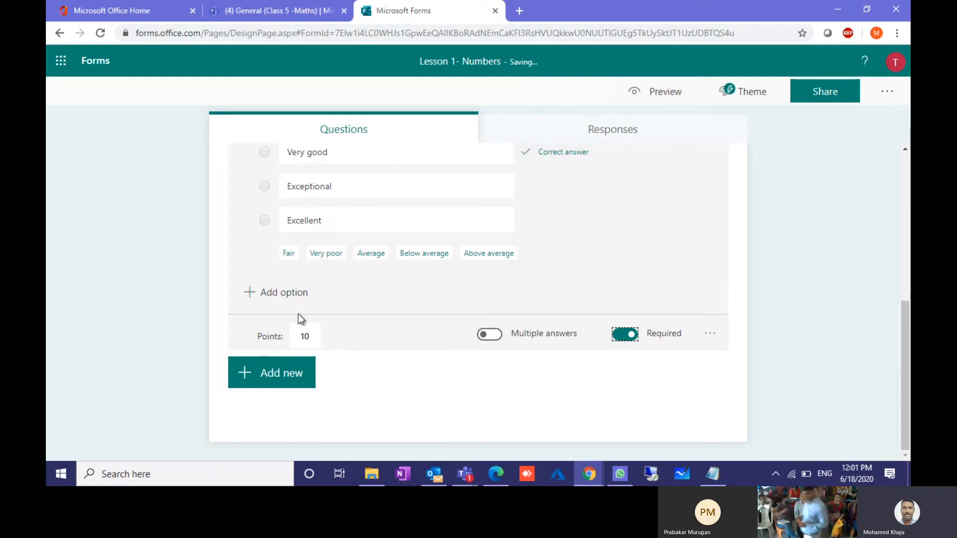
Step: Add text question 'What is numbers' with 'Numbers' as the correct answer, kept as short answer
{"action": "left_click", "coordinate": [278, 377]}
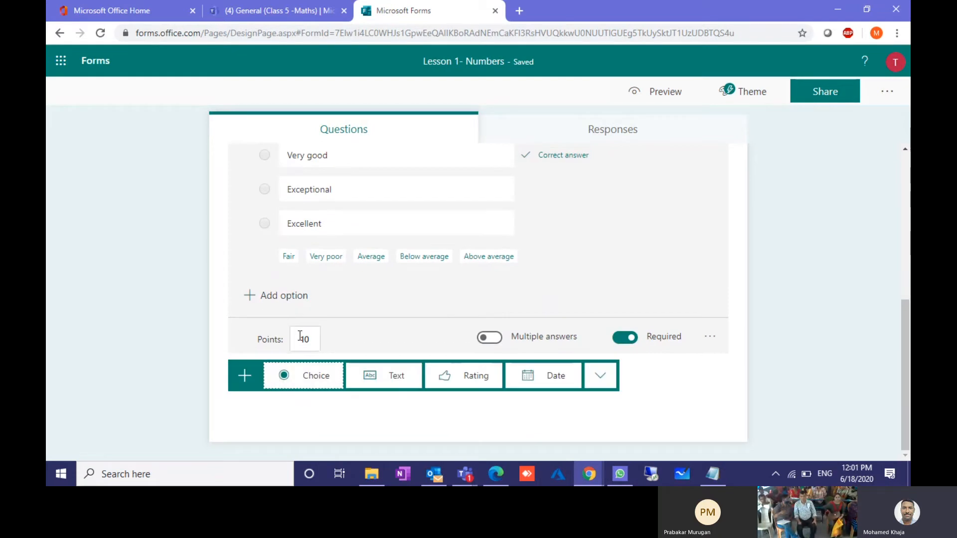
{"action": "left_click", "coordinate": [368, 384]}
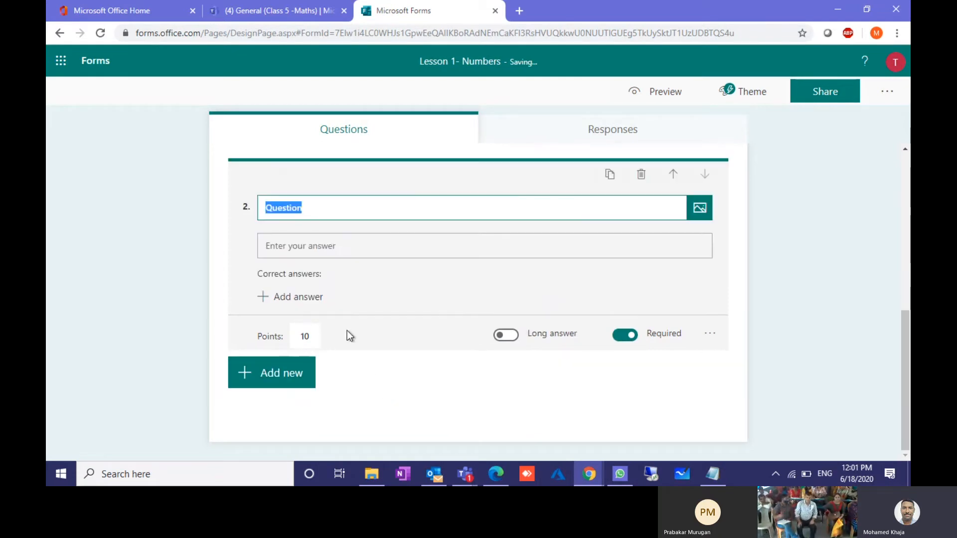
{"action": "type", "text": "What is numbers"}
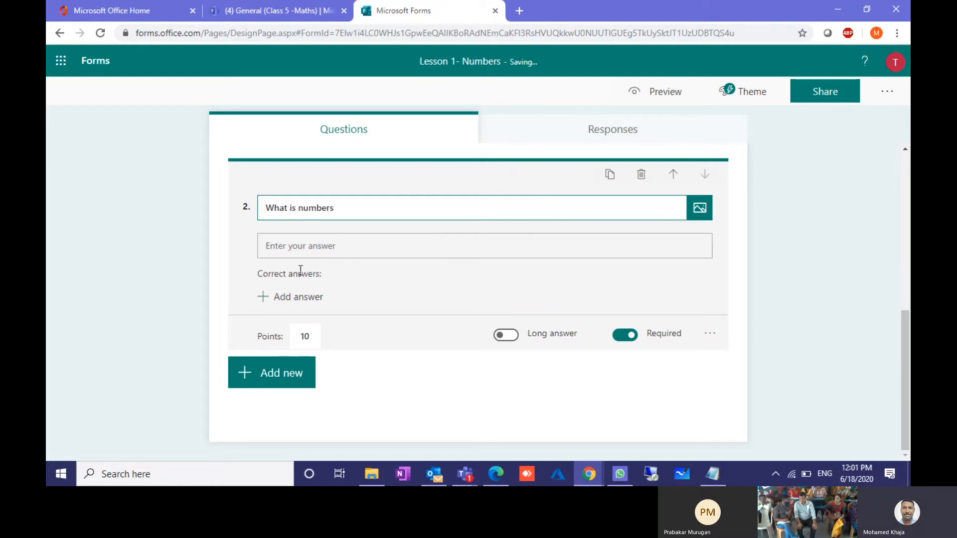
{"action": "left_click", "coordinate": [296, 295]}
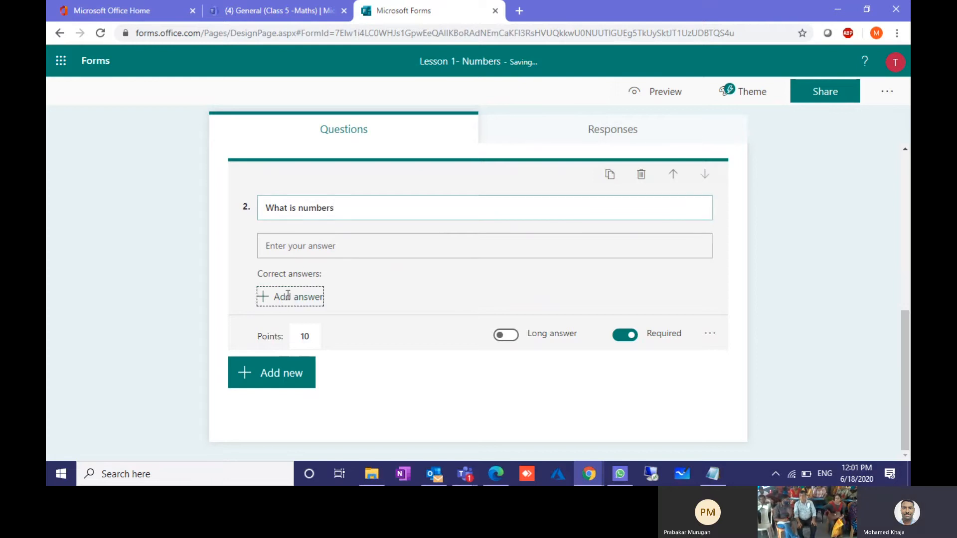
{"action": "type", "text": "Numbers"}
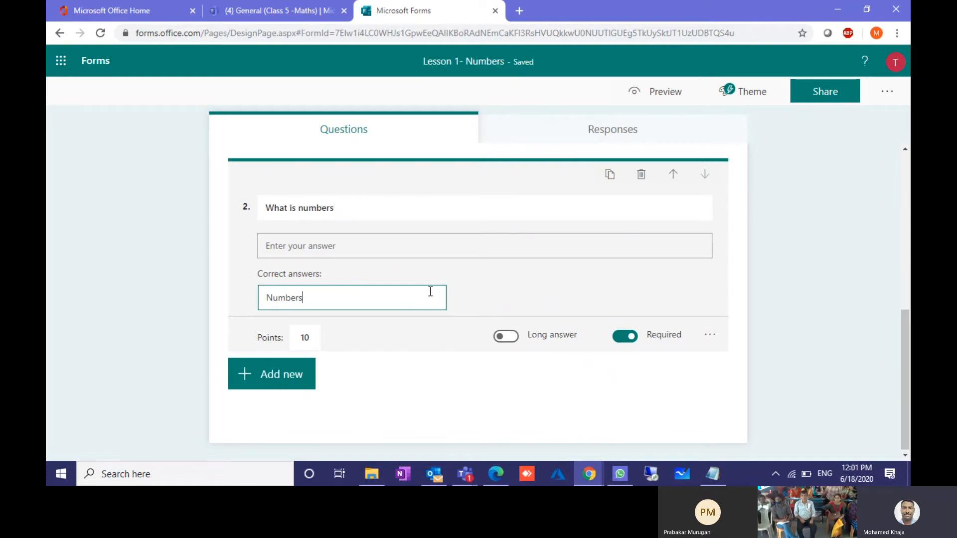
{"action": "left_click", "coordinate": [515, 340]}
{"action": "left_click", "coordinate": [509, 341]}
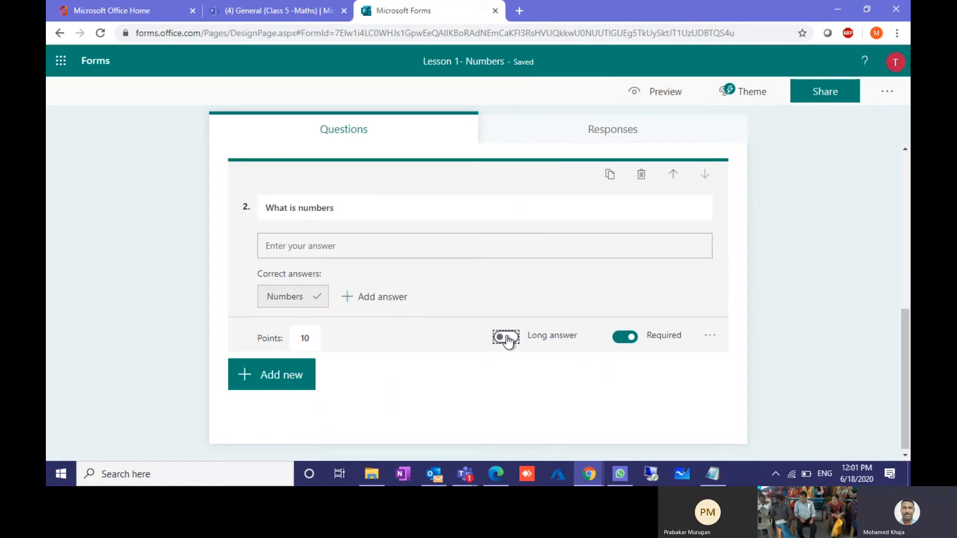
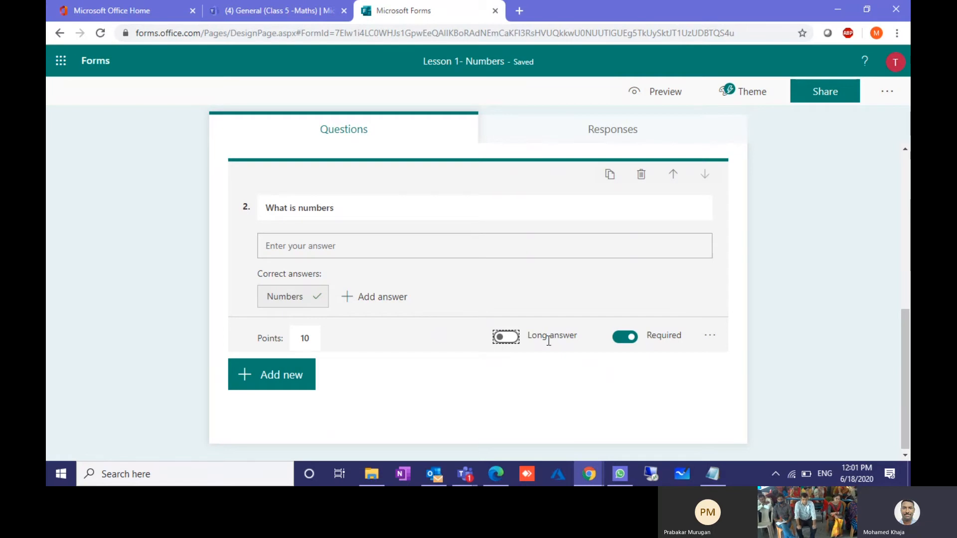
Step: Show the question types for adding a third question below question 2
{"action": "left_click", "coordinate": [271, 375]}
Step: Add a choice question titled 'Slove' and turn it into a maths question
{"action": "left_click", "coordinate": [315, 380]}
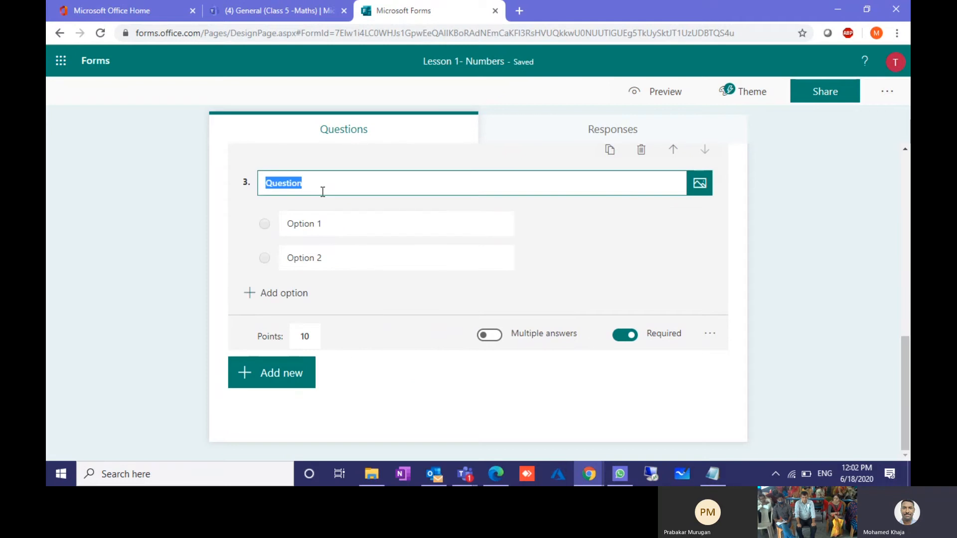
{"action": "type", "text": "Slo"}
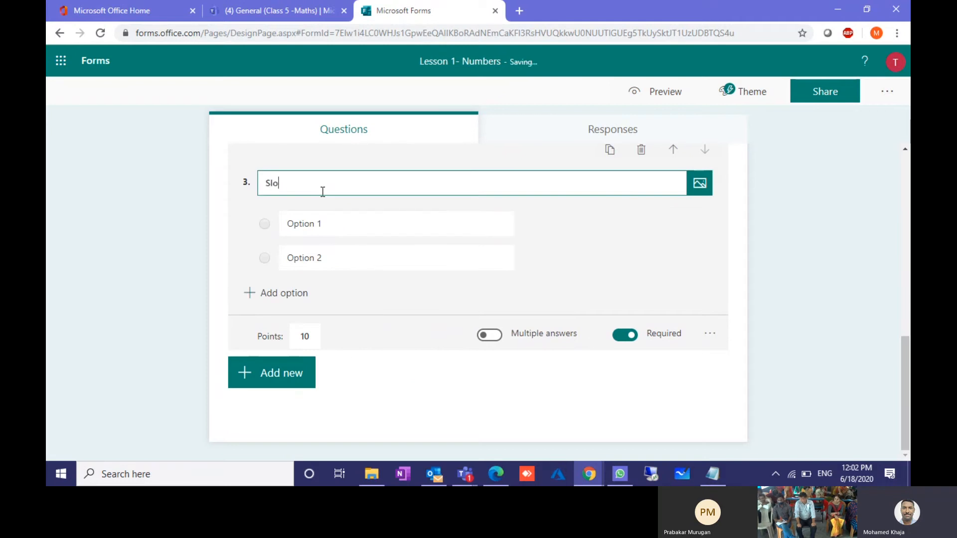
{"action": "type", "text": "ve"}
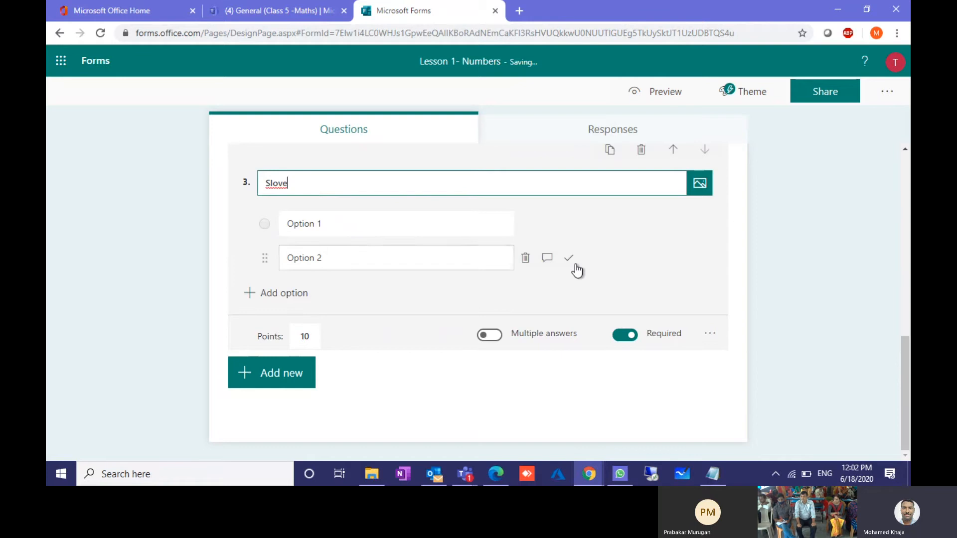
{"action": "left_click", "coordinate": [709, 336]}
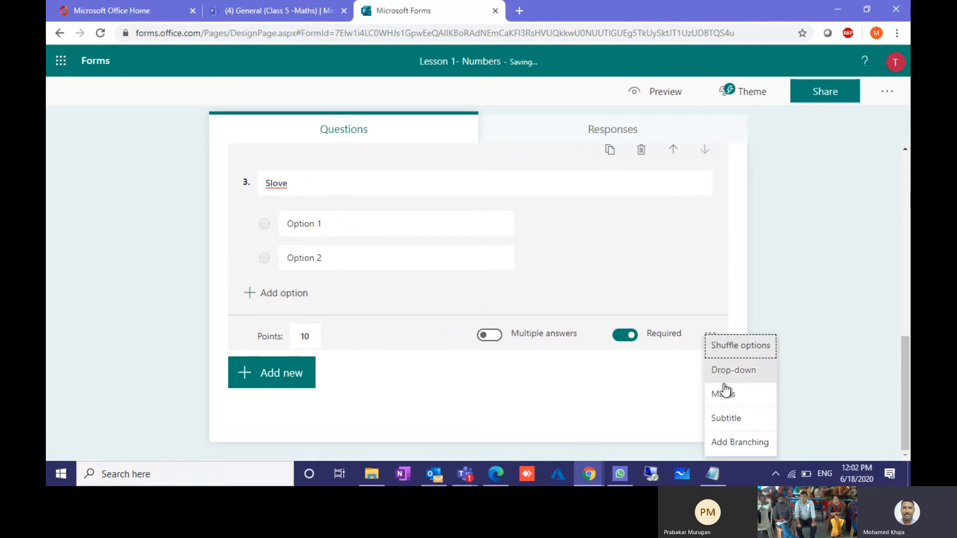
{"action": "left_click", "coordinate": [726, 395]}
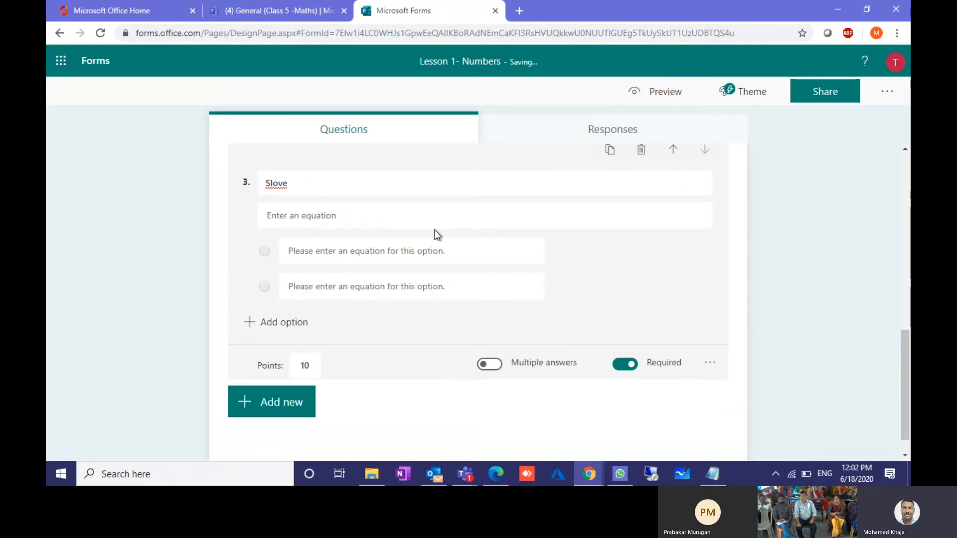
Step: Enter the equation x² + 2x = 11 with the math keypad
{"action": "left_click", "coordinate": [352, 215]}
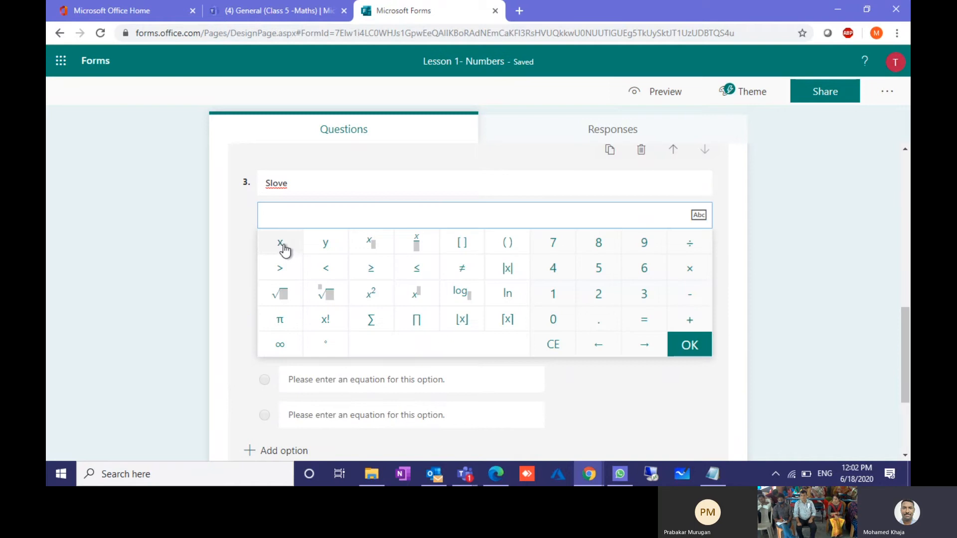
{"action": "left_click", "coordinate": [279, 244]}
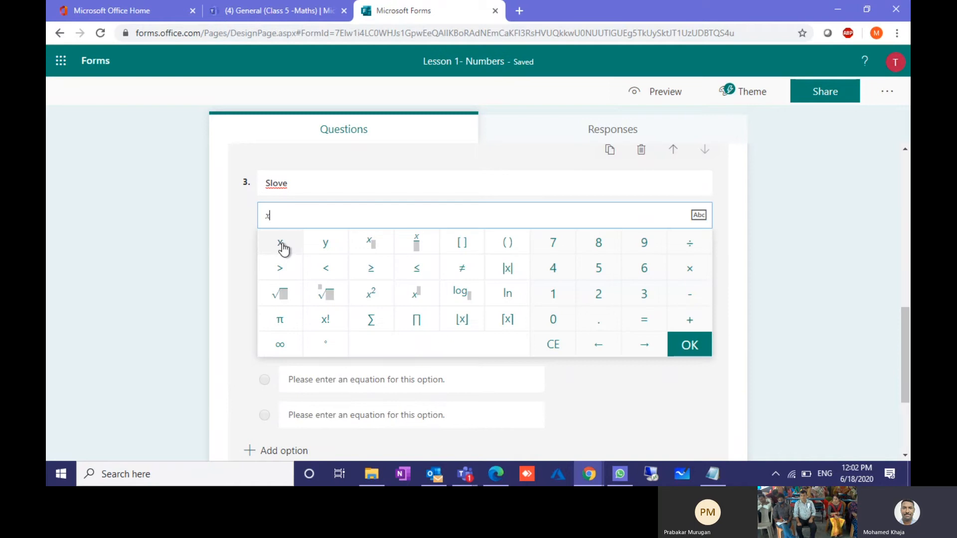
{"action": "left_click", "coordinate": [373, 299]}
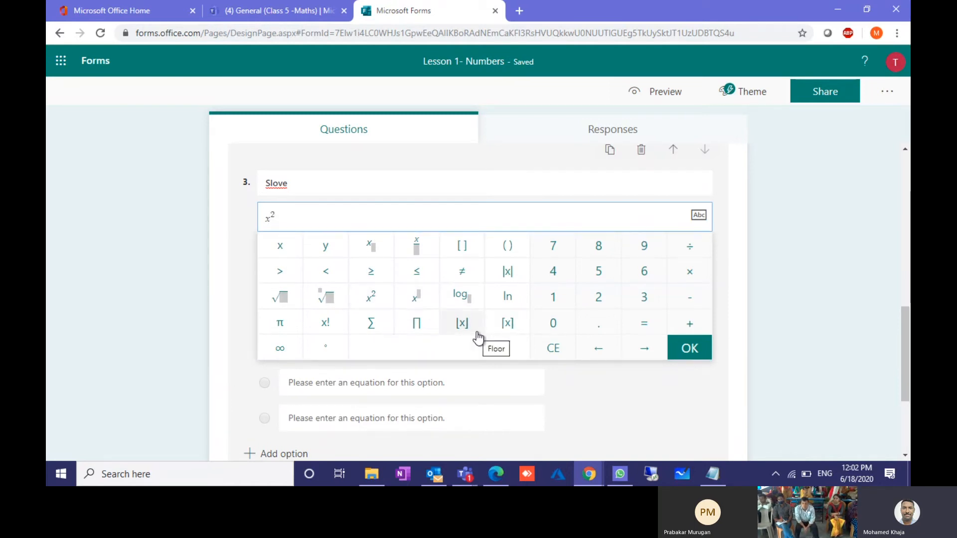
{"action": "type", "text": "+"}
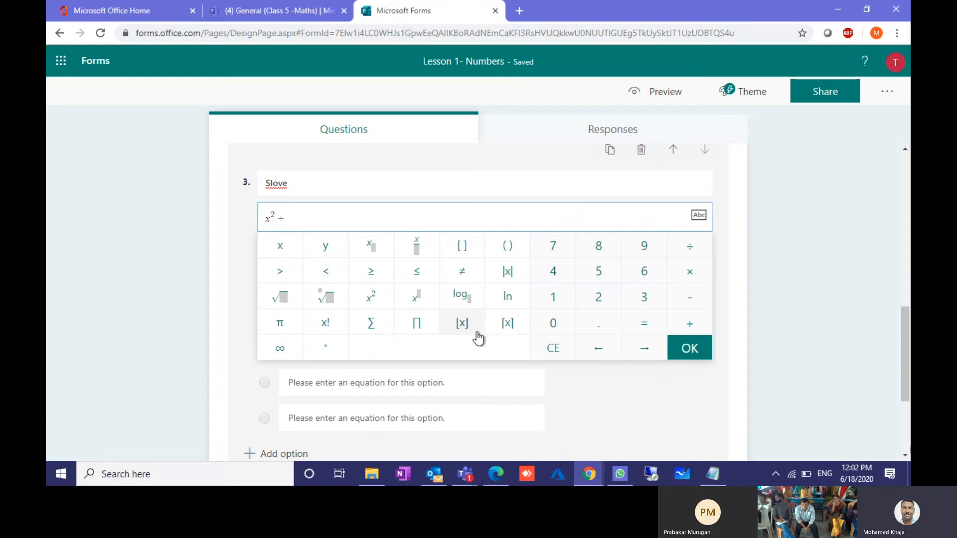
{"action": "left_click", "coordinate": [597, 300]}
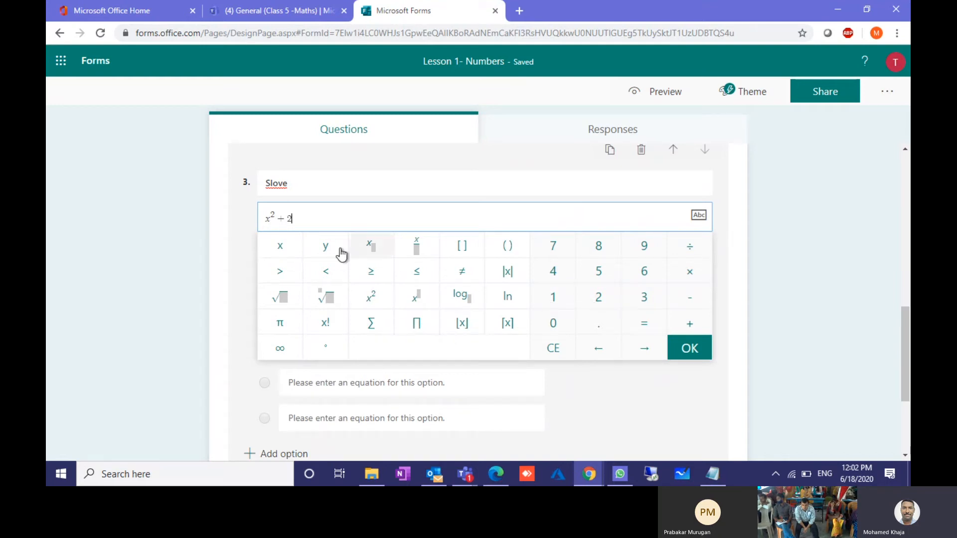
{"action": "left_click", "coordinate": [283, 248]}
{"action": "left_click", "coordinate": [640, 332]}
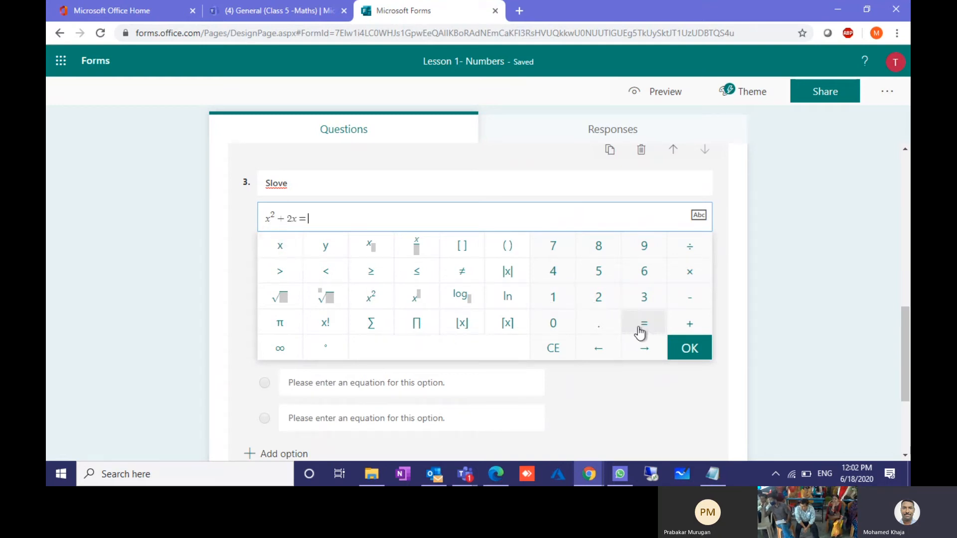
{"action": "left_click", "coordinate": [551, 296]}
{"action": "left_click", "coordinate": [697, 350]}
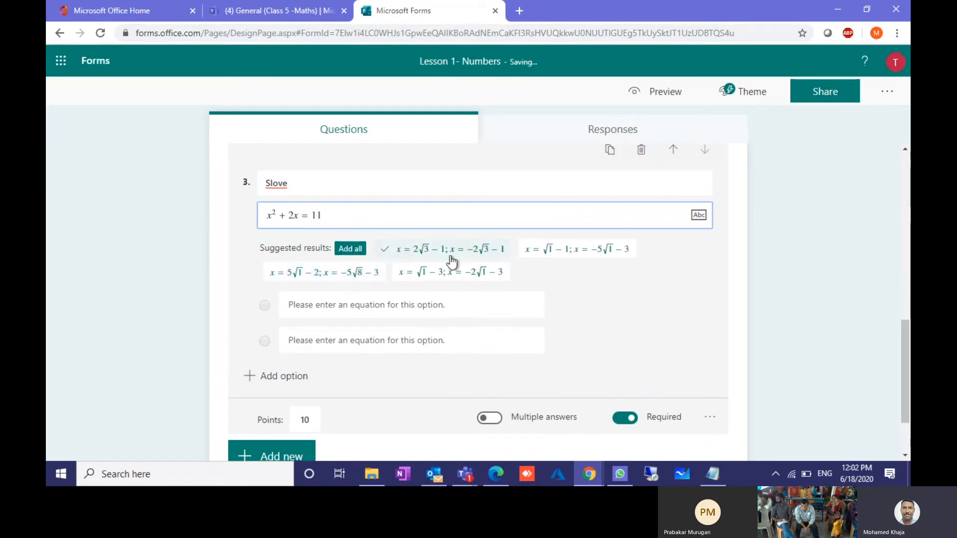
Step: Add the four suggested solutions as question 3's options and turn on Shuffle options
{"action": "left_click", "coordinate": [350, 248]}
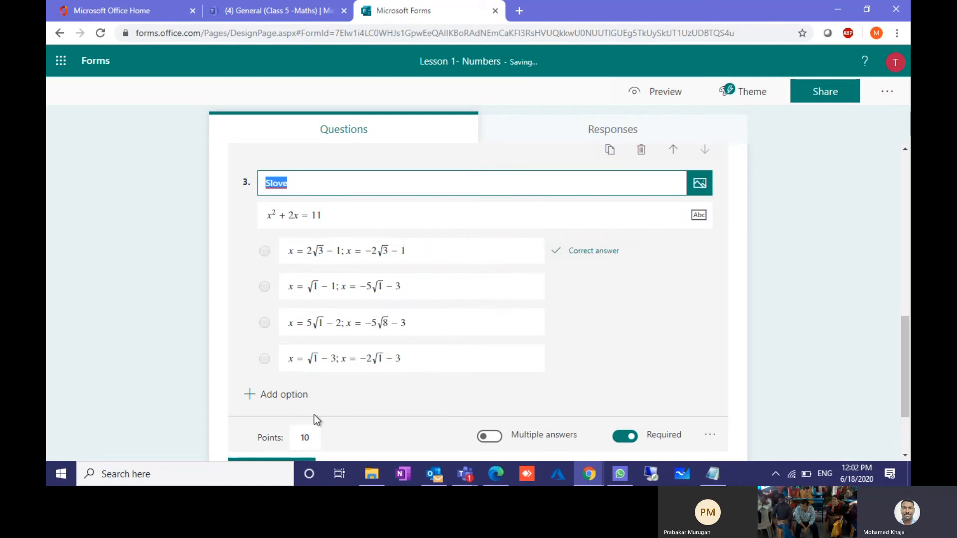
{"action": "scroll", "coordinate": [317, 384], "scroll_direction": "down", "scroll_amount": 2}
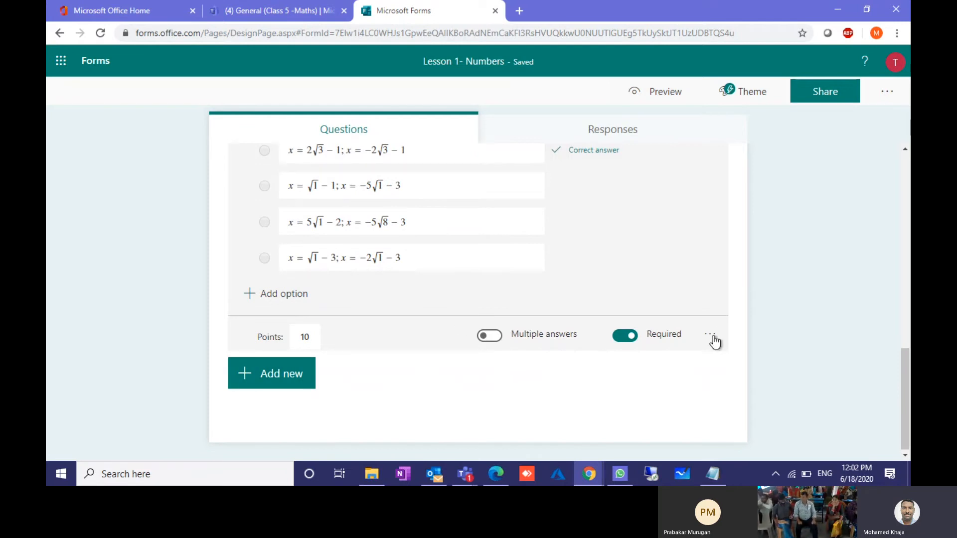
{"action": "left_click", "coordinate": [473, 202]}
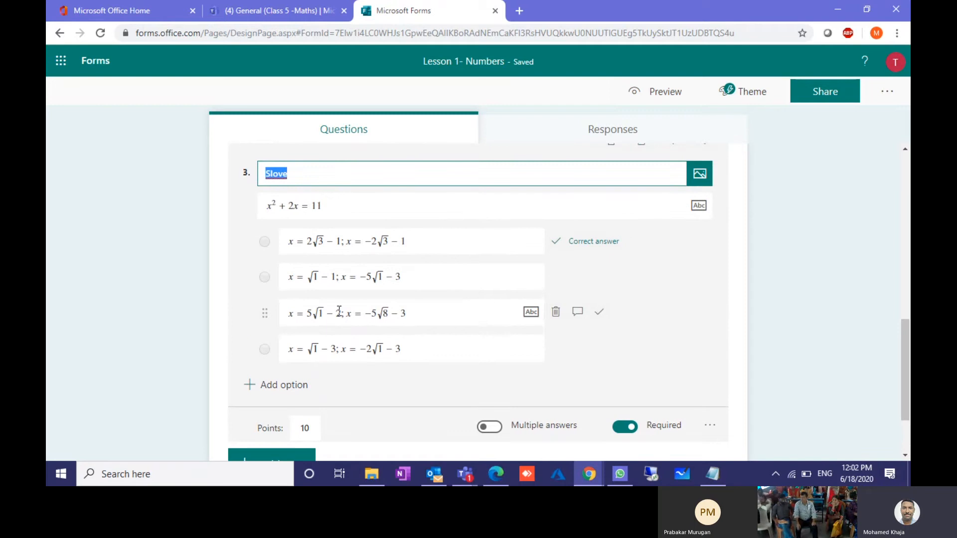
{"action": "scroll", "coordinate": [602, 412], "scroll_direction": "down", "scroll_amount": 1}
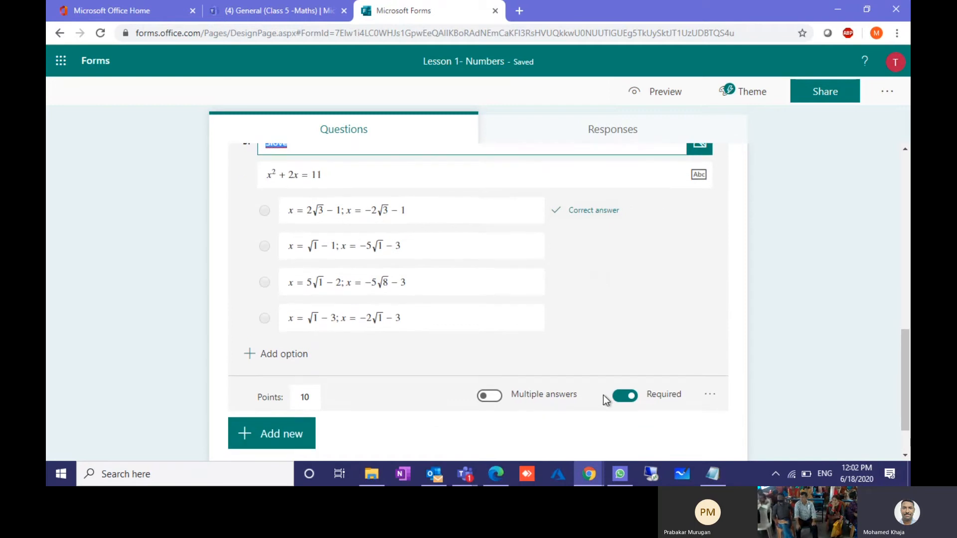
{"action": "left_click", "coordinate": [711, 395]}
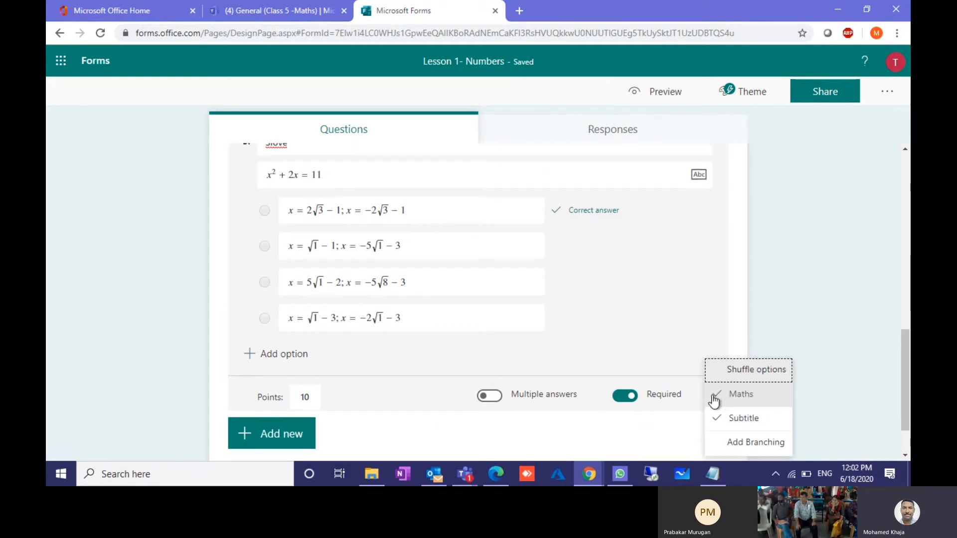
{"action": "left_click", "coordinate": [757, 380]}
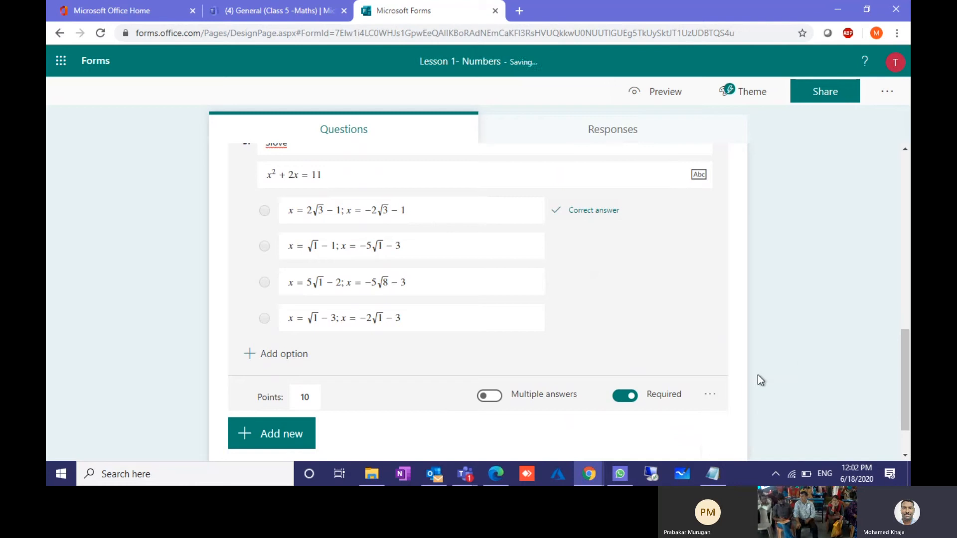
{"action": "left_click", "coordinate": [710, 396]}
{"action": "scroll", "coordinate": [352, 318], "scroll_direction": "up", "scroll_amount": 8}
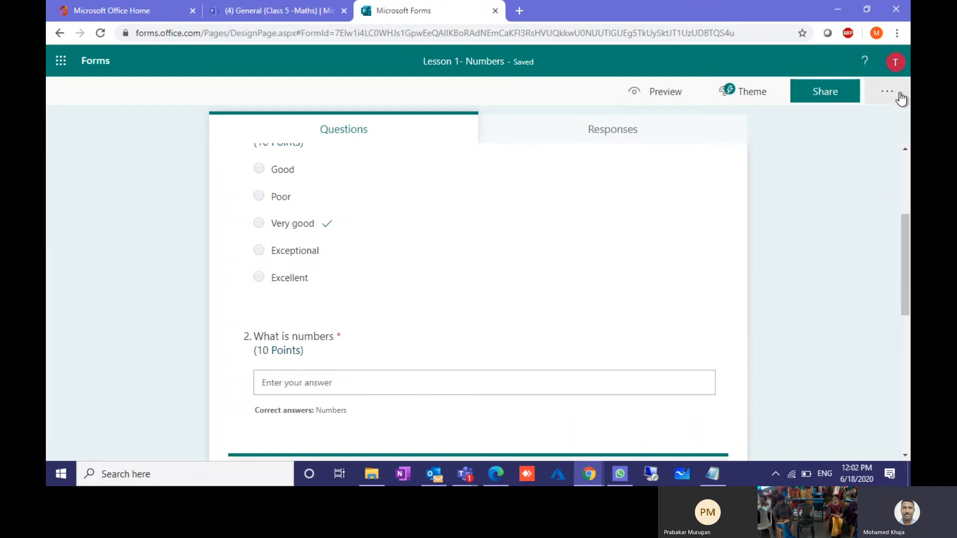
Step: In quiz Settings, enable Shuffle questions and disable Show results automatically
{"action": "left_click", "coordinate": [887, 91]}
{"action": "left_click", "coordinate": [830, 131]}
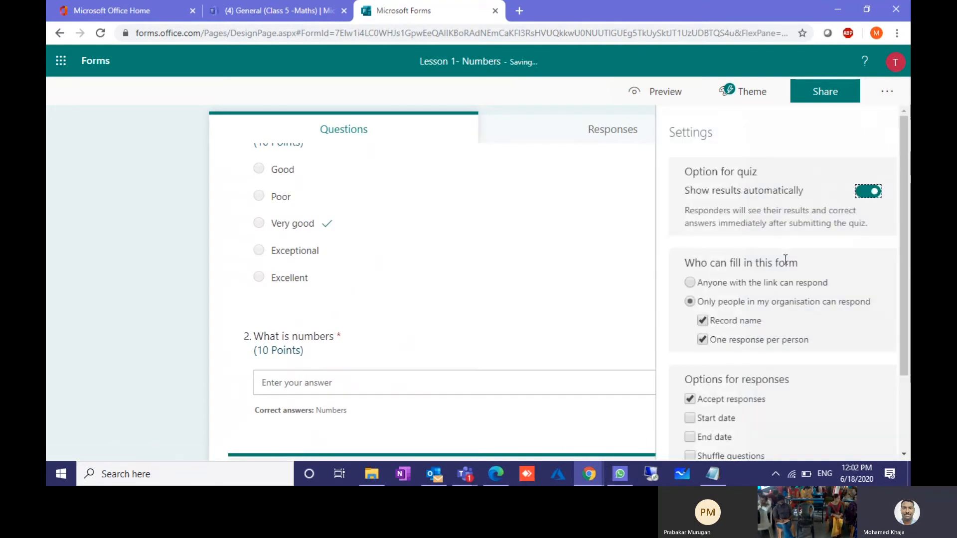
{"action": "scroll", "coordinate": [751, 274], "scroll_direction": "down", "scroll_amount": 2}
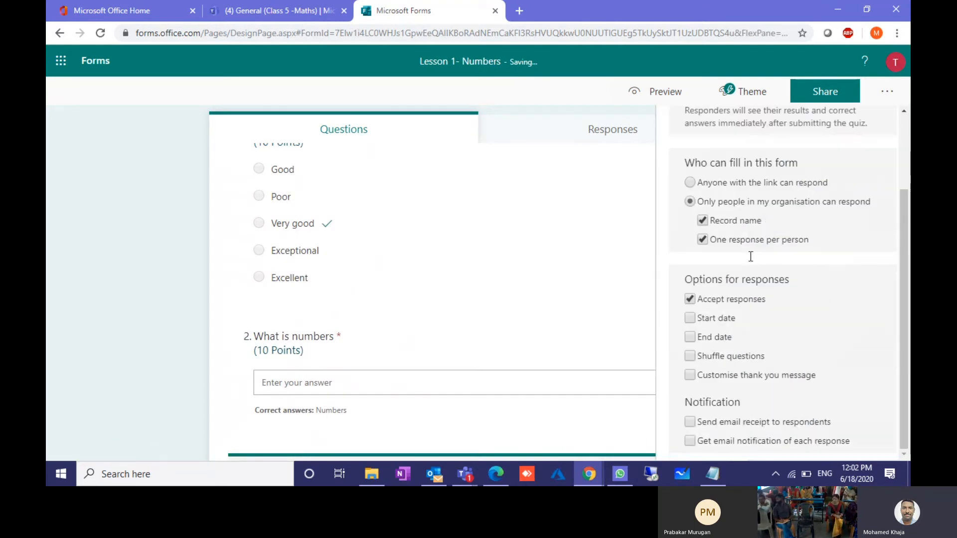
{"action": "left_click", "coordinate": [690, 357]}
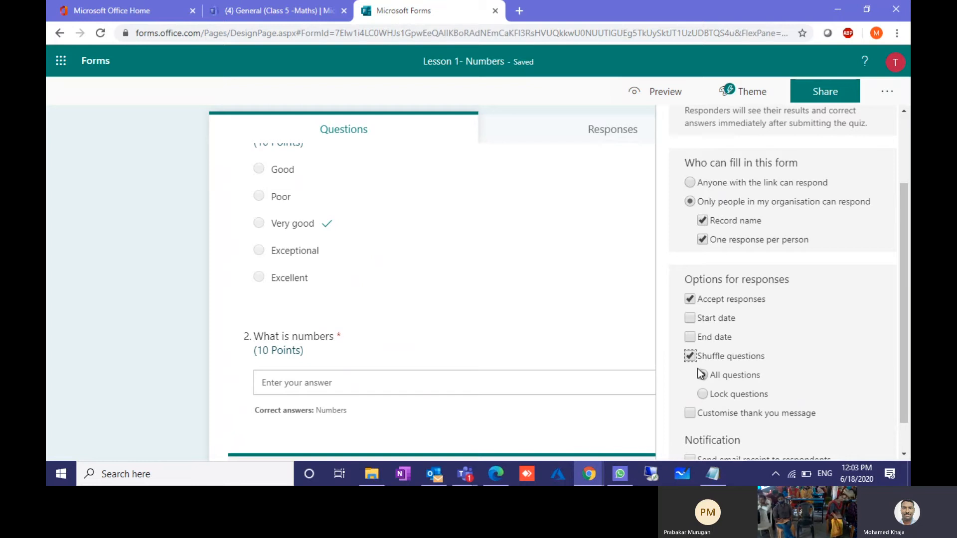
{"action": "scroll", "coordinate": [734, 261], "scroll_direction": "up", "scroll_amount": 2}
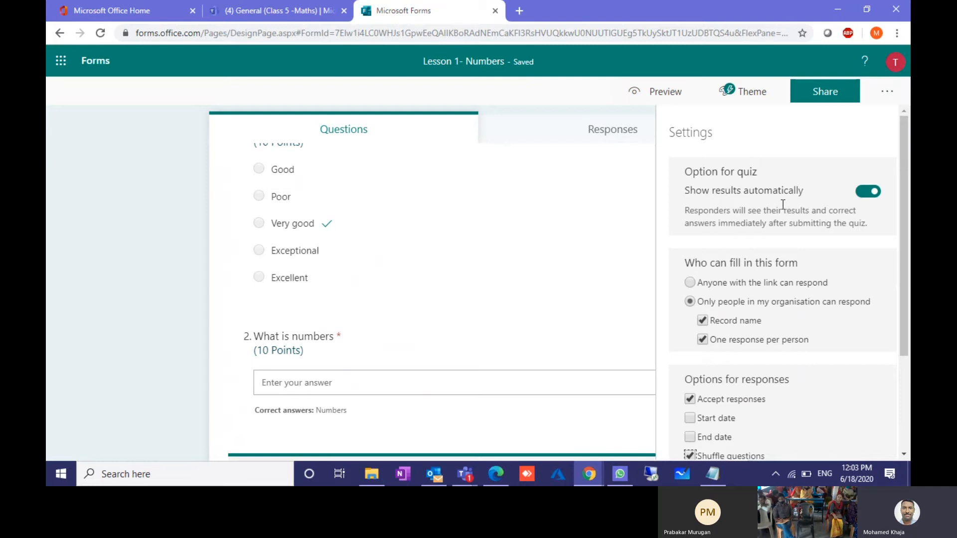
{"action": "left_click", "coordinate": [867, 197]}
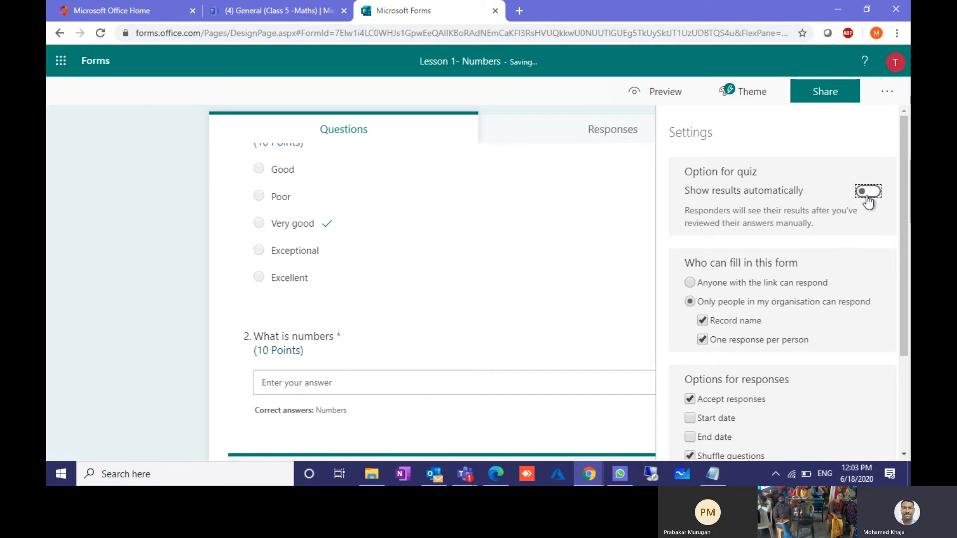
{"action": "scroll", "coordinate": [837, 264], "scroll_direction": "down", "scroll_amount": 3}
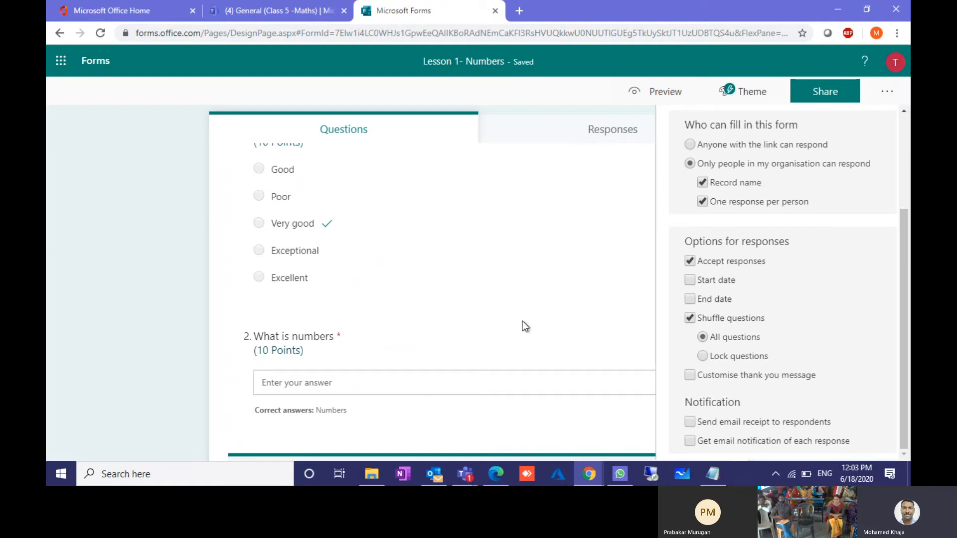
{"action": "scroll", "coordinate": [523, 326], "scroll_direction": "down", "scroll_amount": 8}
{"action": "scroll", "coordinate": [522, 325], "scroll_direction": "up", "scroll_amount": 12}
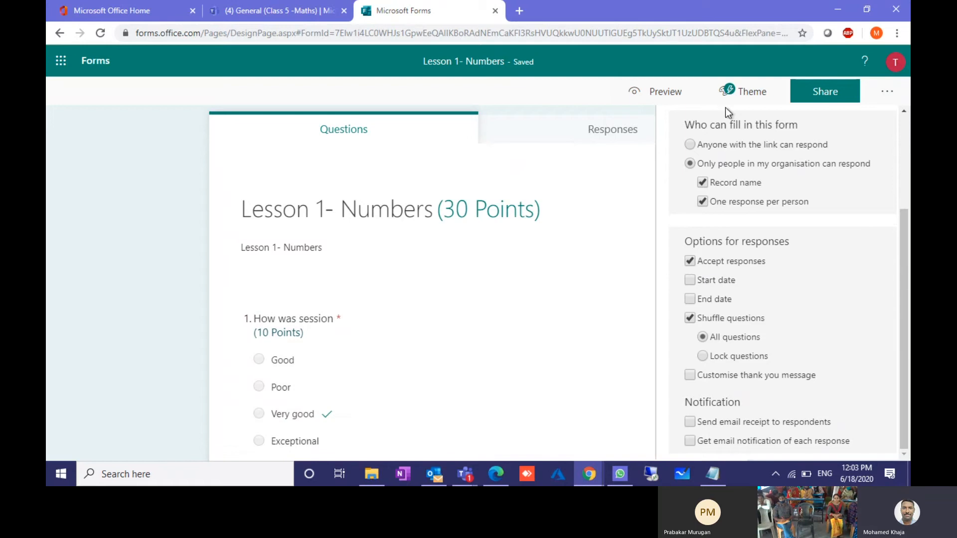
Step: Apply the blue theme to the form and close the theme ideas
{"action": "left_click", "coordinate": [745, 95]}
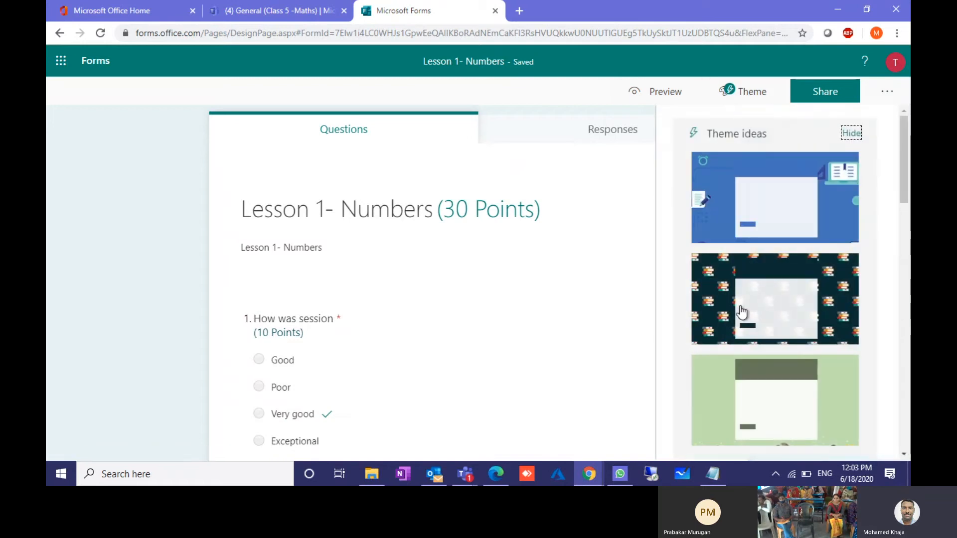
{"action": "left_click", "coordinate": [761, 219]}
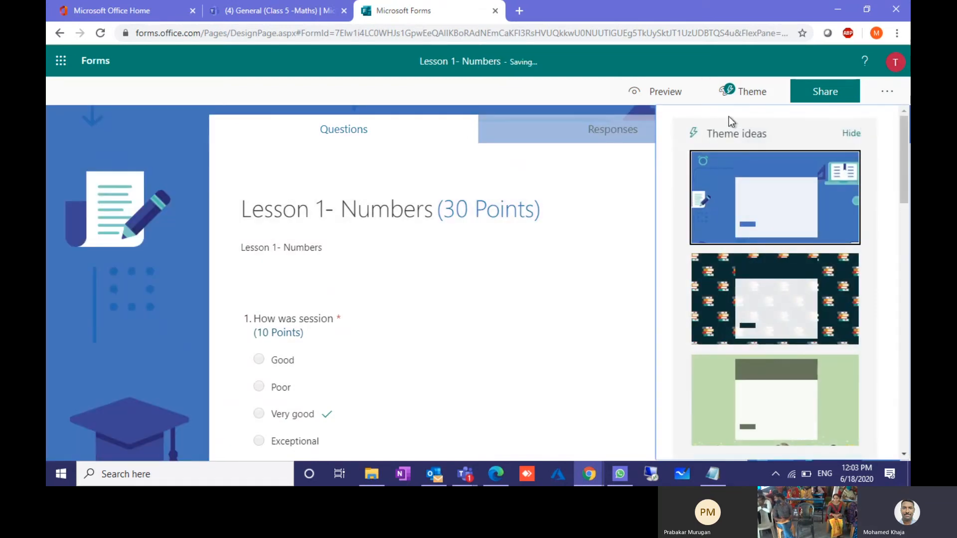
{"action": "left_click", "coordinate": [112, 244]}
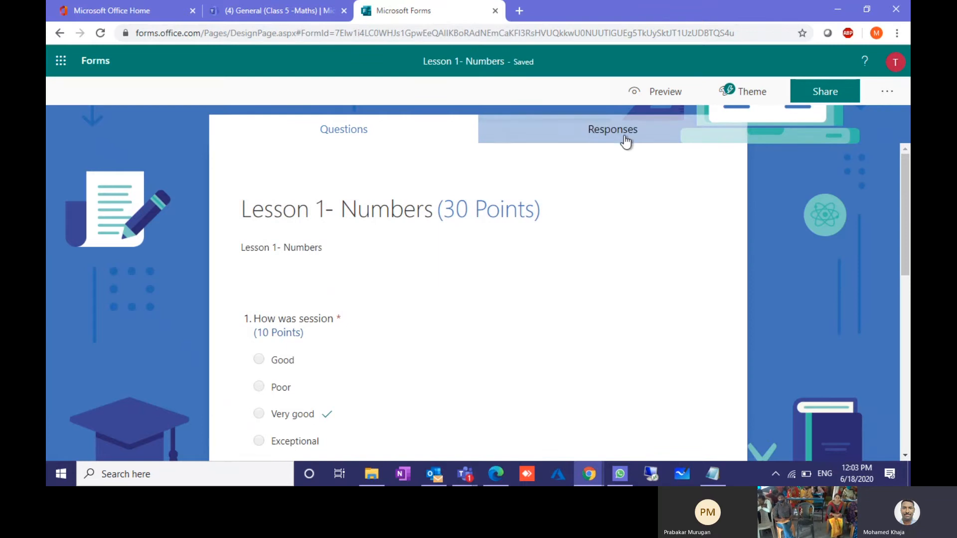
Step: Confirm the quiz has no responses yet, then return to the Class 5 -Maths assignments
{"action": "left_click", "coordinate": [625, 138]}
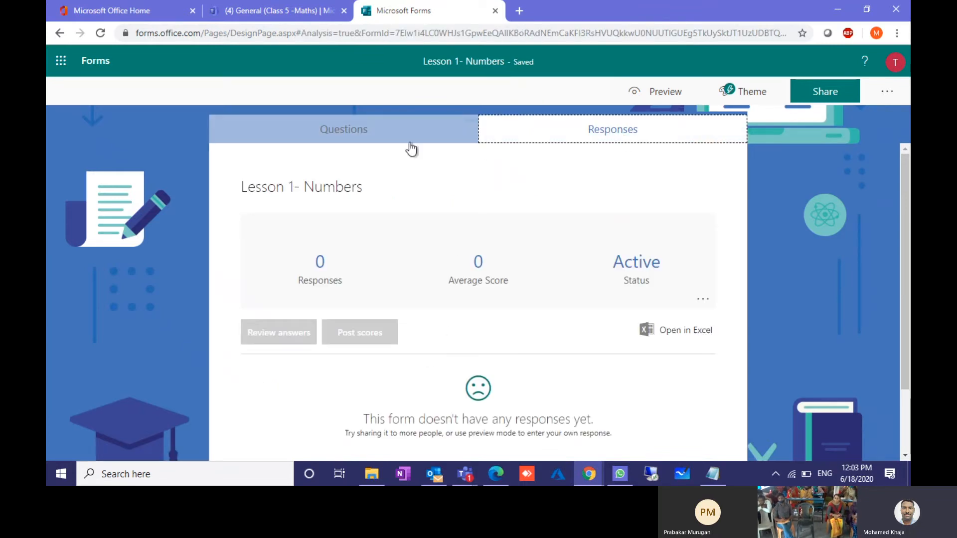
{"action": "left_click", "coordinate": [385, 137]}
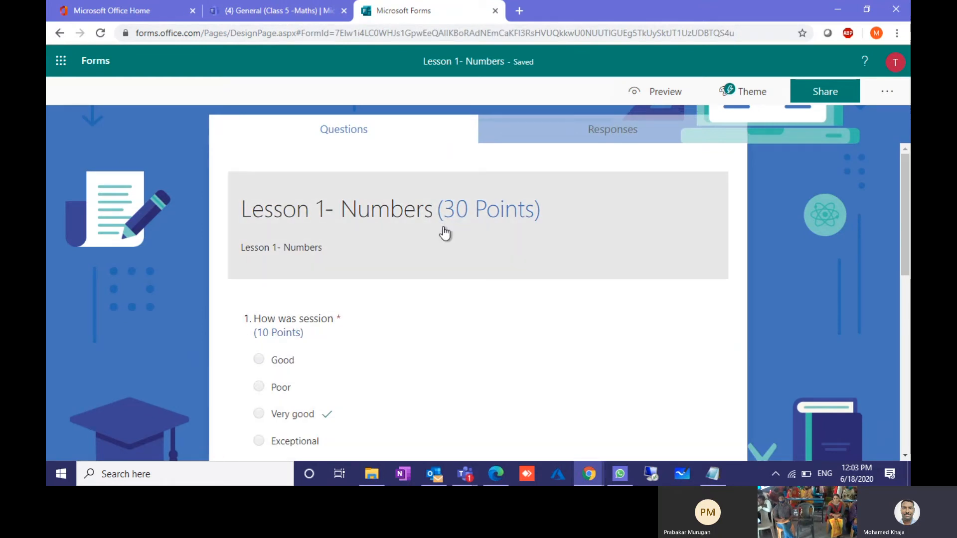
{"action": "left_click", "coordinate": [293, 9]}
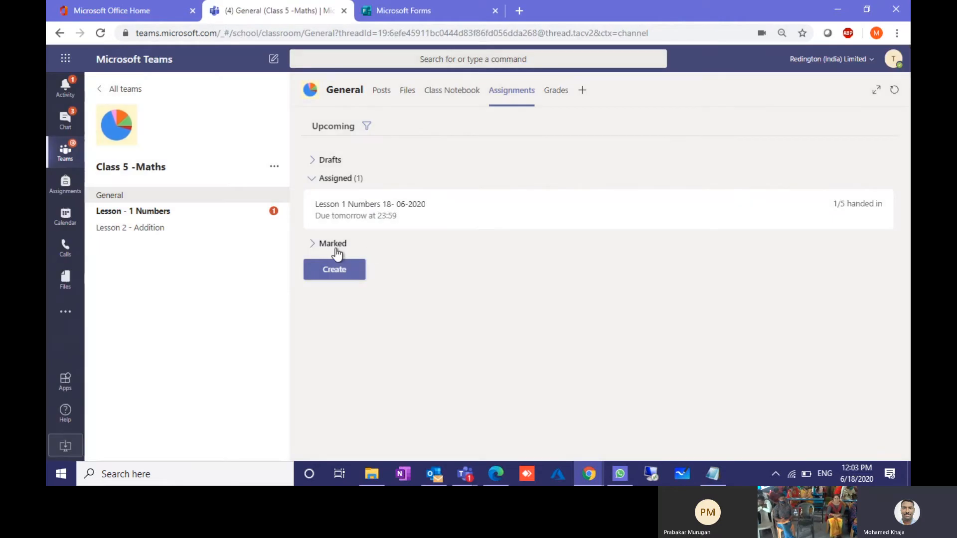
Step: Create a quiz assignment using the Lesson 1- Numbers form
{"action": "left_click", "coordinate": [337, 272]}
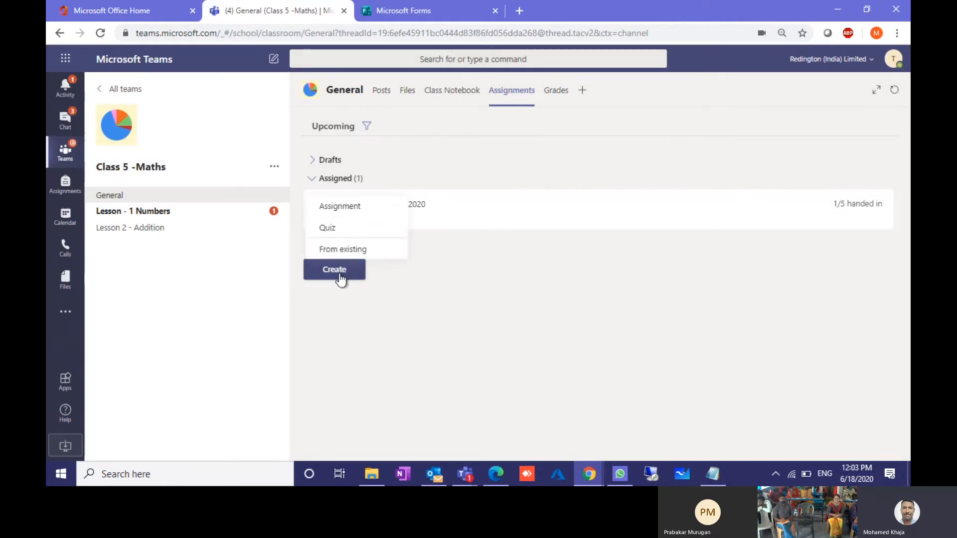
{"action": "left_click", "coordinate": [360, 229]}
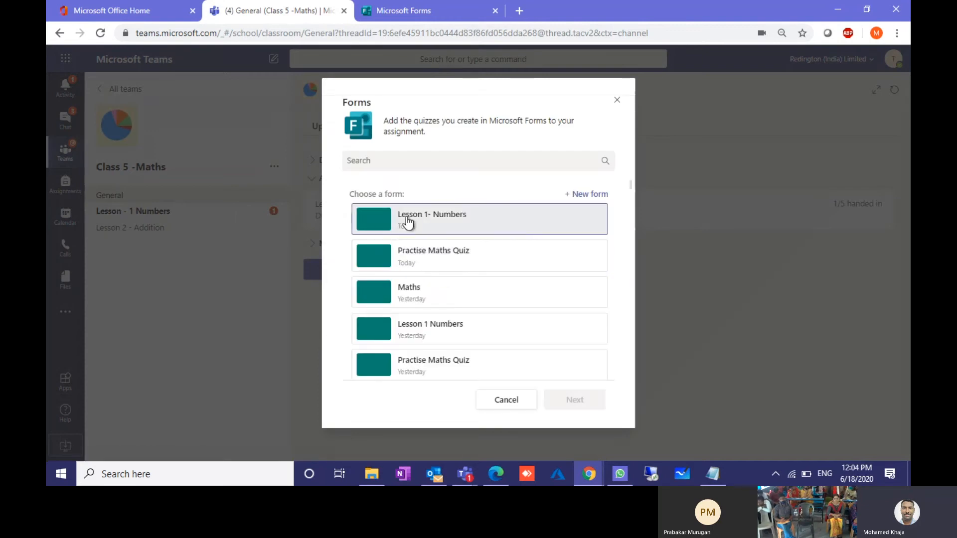
{"action": "left_click", "coordinate": [422, 223]}
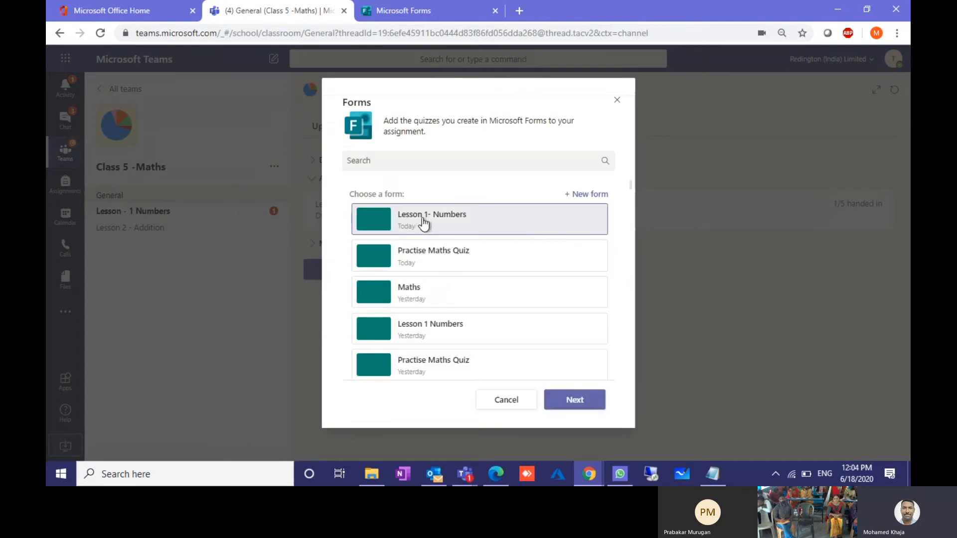
{"action": "left_click", "coordinate": [558, 403]}
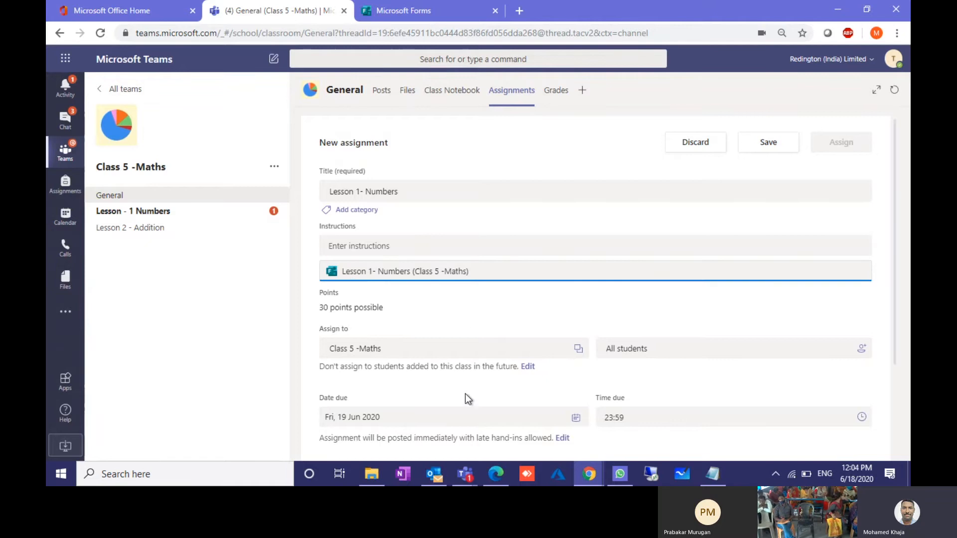
{"action": "scroll", "coordinate": [464, 393], "scroll_direction": "down", "scroll_amount": 3}
{"action": "scroll", "coordinate": [457, 390], "scroll_direction": "up", "scroll_amount": 1}
{"action": "scroll", "coordinate": [457, 391], "scroll_direction": "down", "scroll_amount": 1}
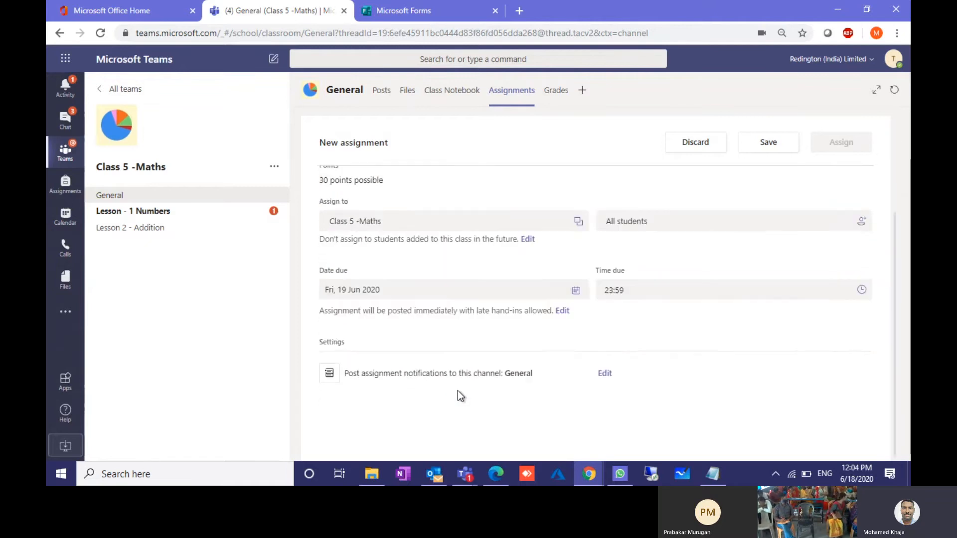
Step: Send notifications to the Lesson - 1 Numbers channel and assign it to the class
{"action": "left_click", "coordinate": [605, 377]}
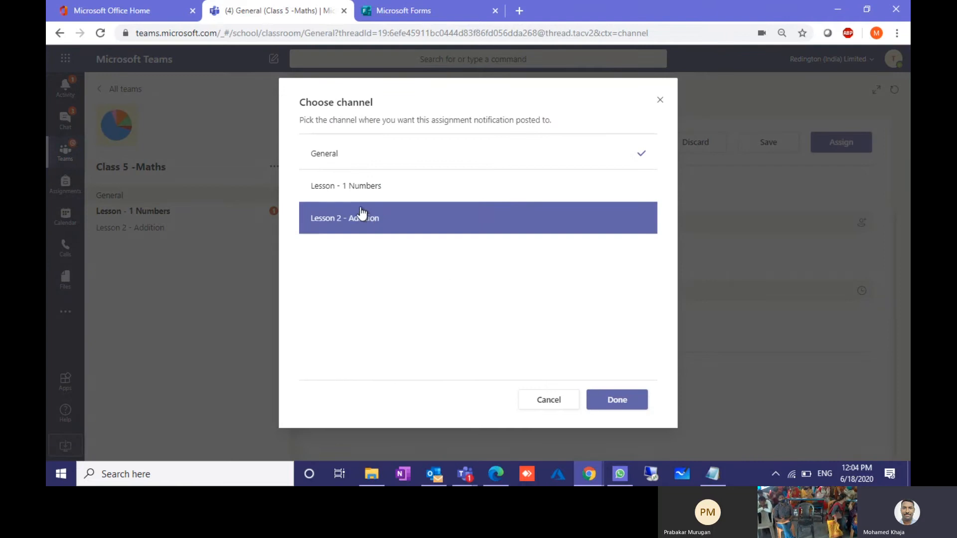
{"action": "left_click", "coordinate": [356, 196]}
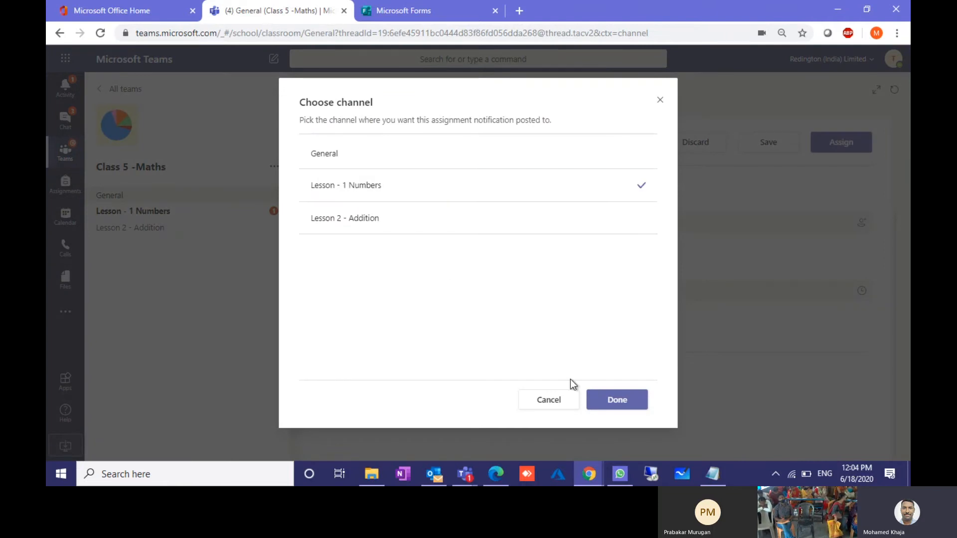
{"action": "left_click", "coordinate": [606, 405]}
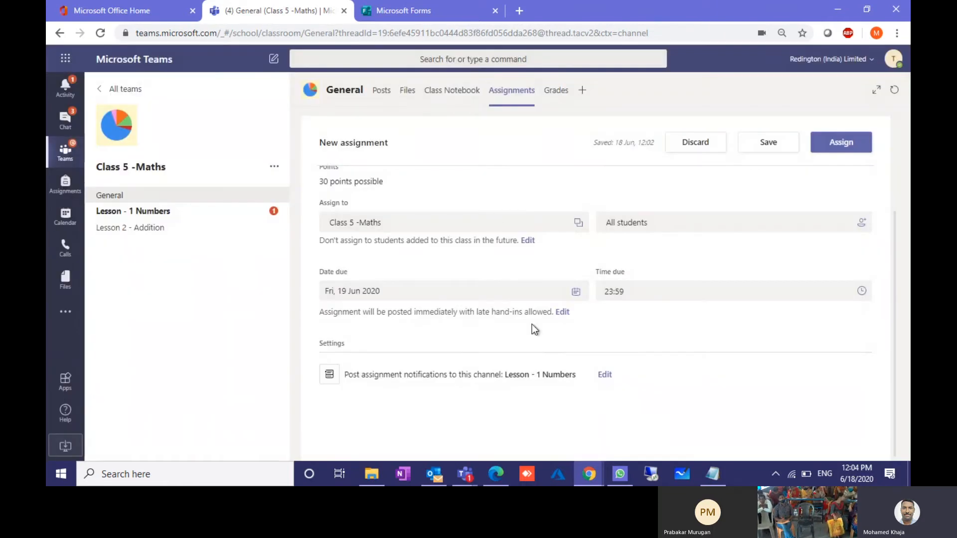
{"action": "scroll", "coordinate": [486, 199], "scroll_direction": "up", "scroll_amount": 2}
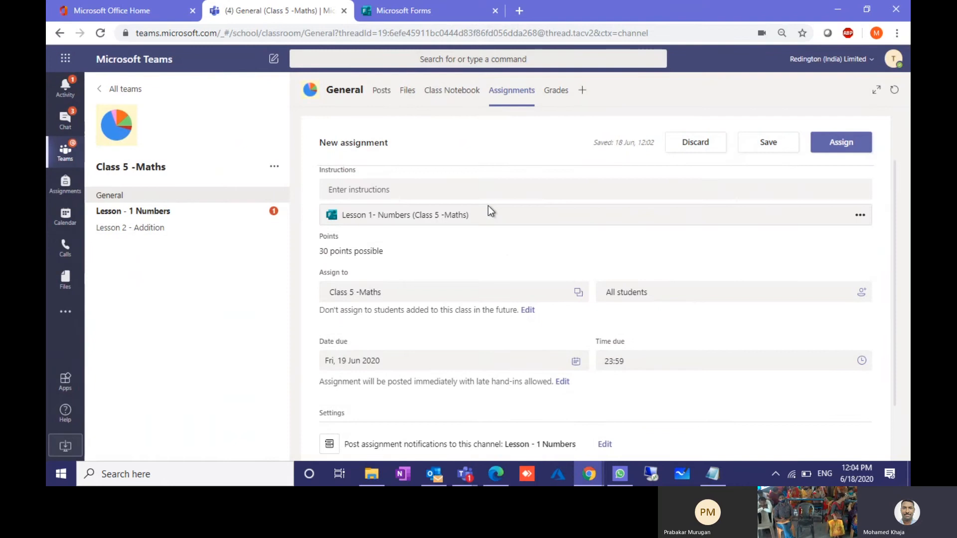
{"action": "scroll", "coordinate": [488, 206], "scroll_direction": "up", "scroll_amount": 1}
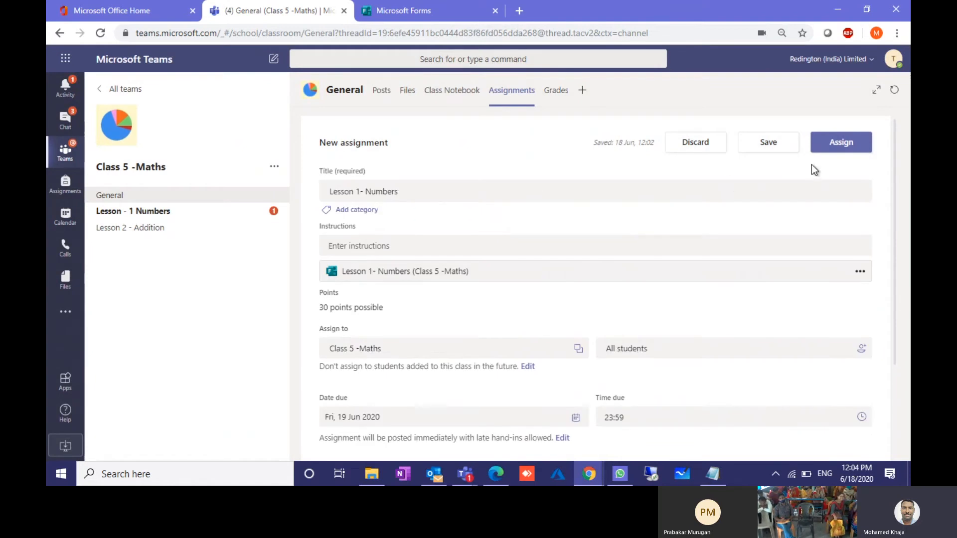
{"action": "left_click", "coordinate": [839, 143]}
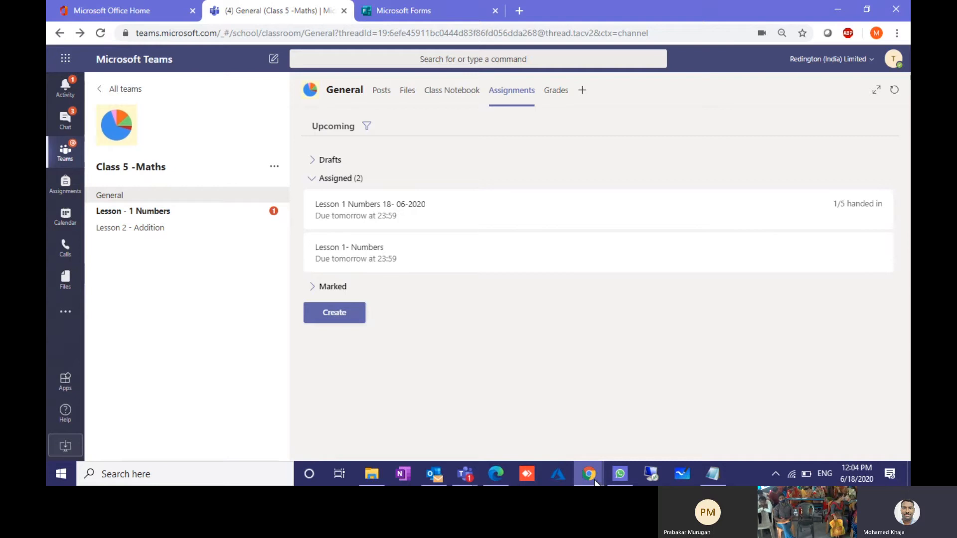
Step: In the student's window, check the returned Class 5 -Maths assignment notification in Activity
{"action": "mouse_move", "coordinate": [589, 473]}
{"action": "left_click", "coordinate": [643, 435]}
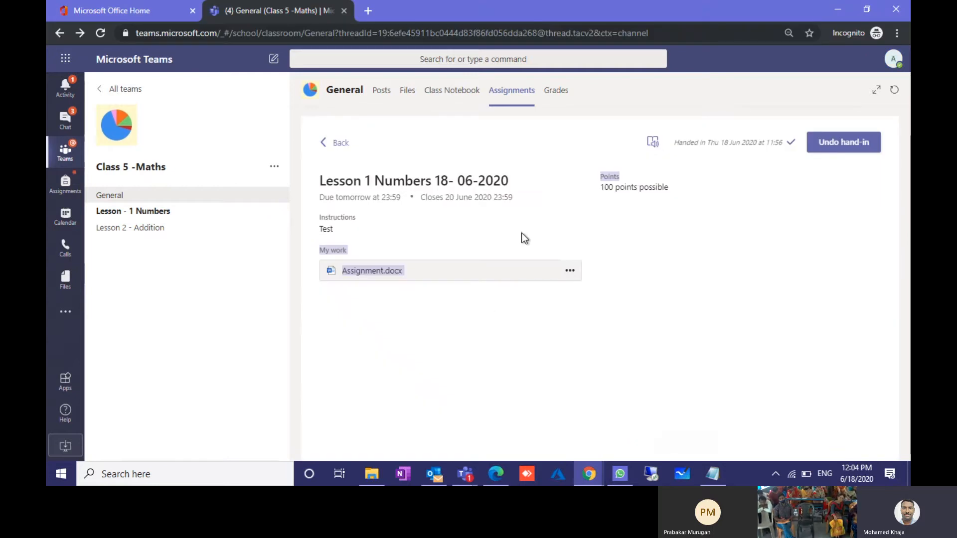
{"action": "left_click", "coordinate": [336, 144]}
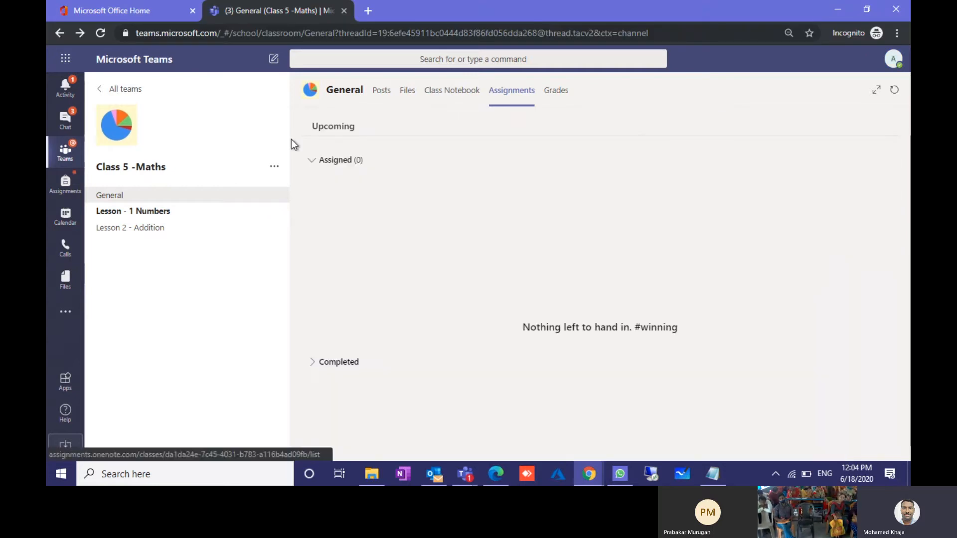
{"action": "left_click", "coordinate": [66, 87]}
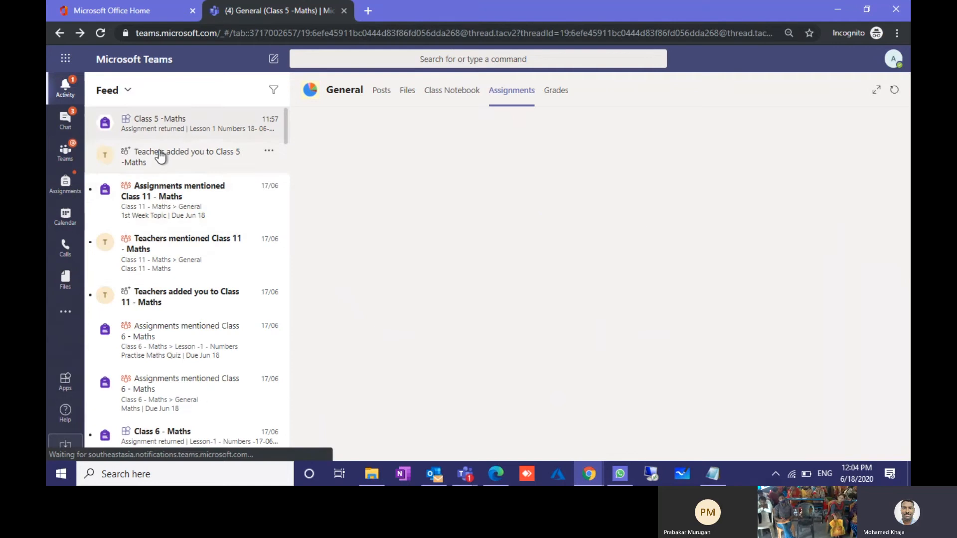
{"action": "left_click", "coordinate": [158, 131]}
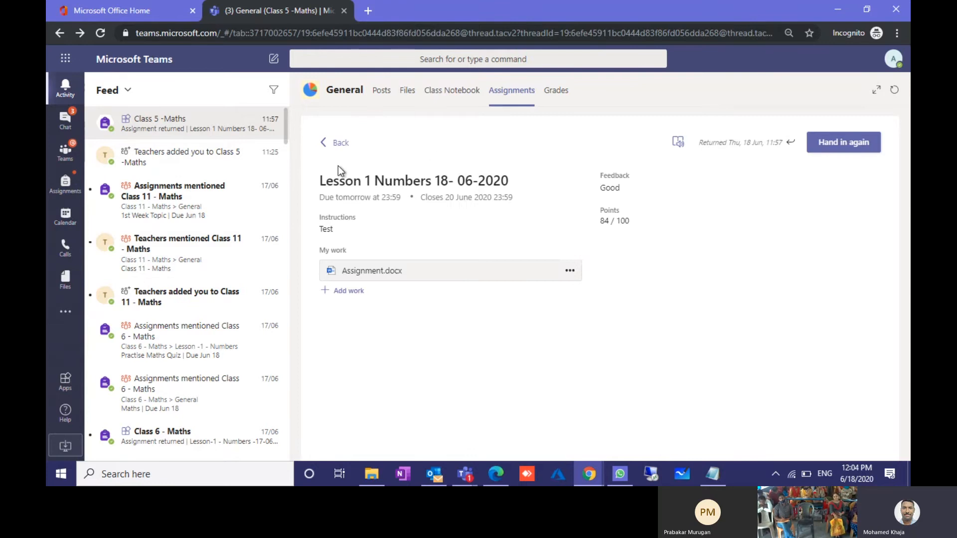
{"action": "left_click", "coordinate": [327, 144]}
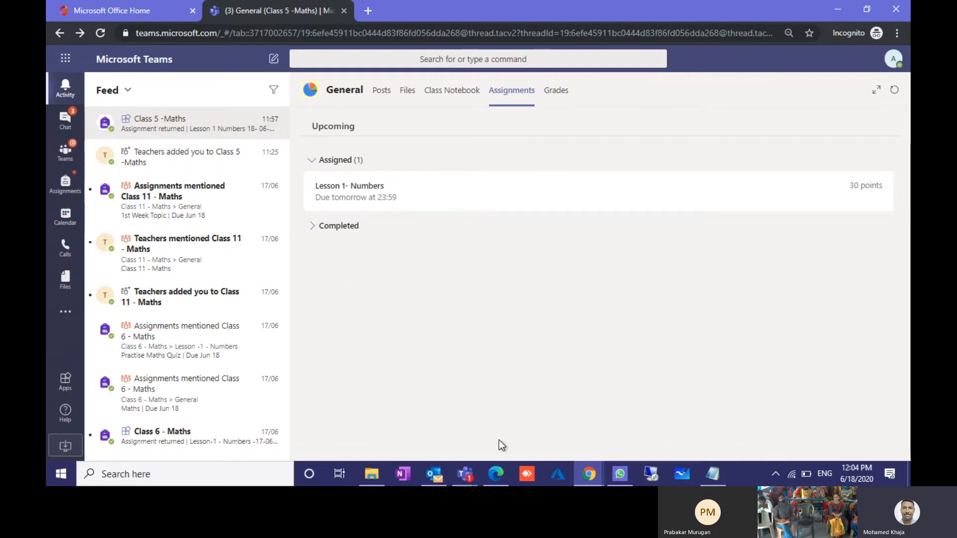
Step: Reload Teams and open the Class 5 -Maths assignments to find the new quiz
{"action": "left_click", "coordinate": [100, 33]}
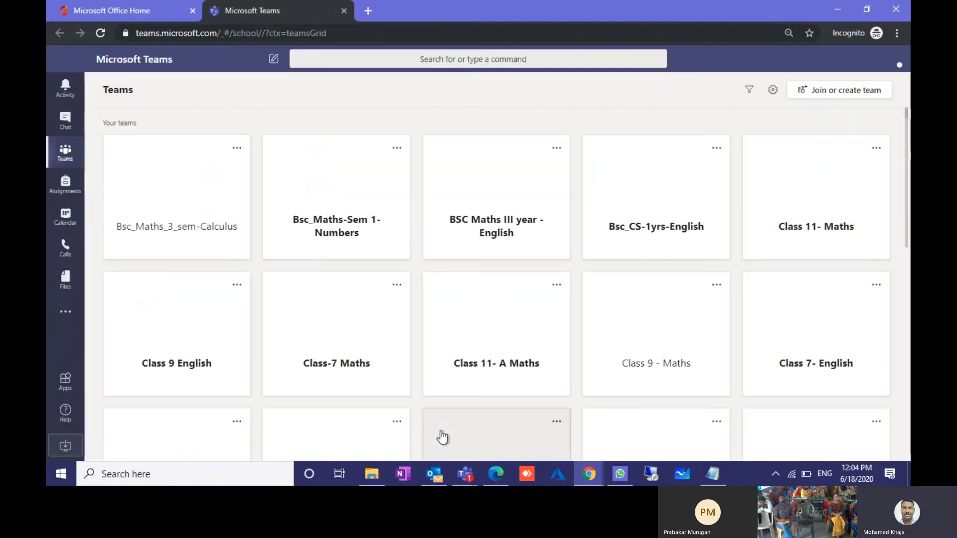
{"action": "scroll", "coordinate": [489, 367], "scroll_direction": "down", "scroll_amount": 10}
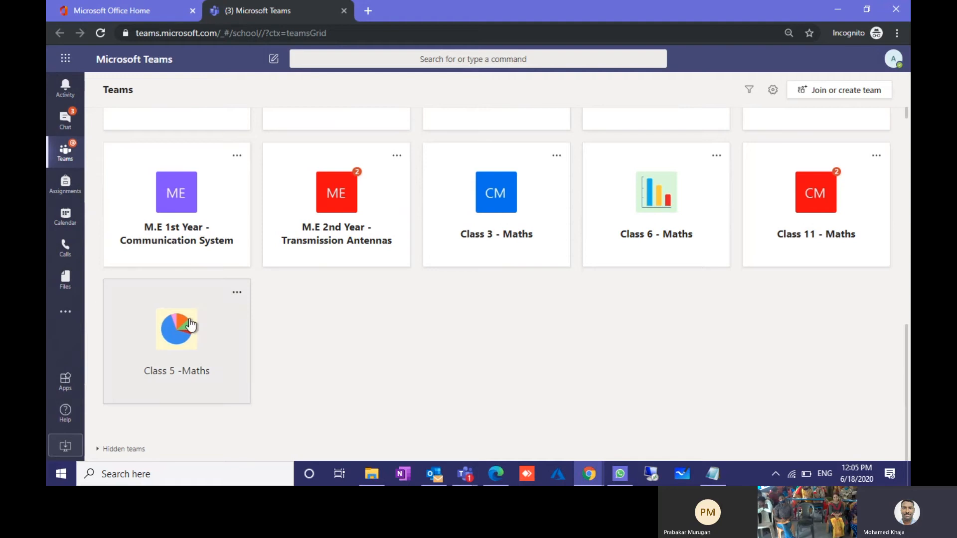
{"action": "left_click", "coordinate": [239, 319]}
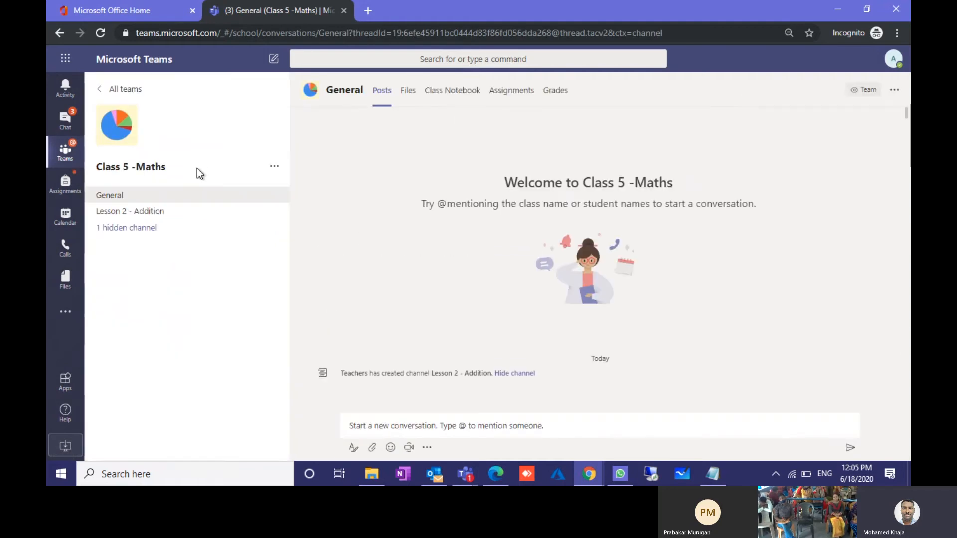
{"action": "left_click", "coordinate": [529, 90]}
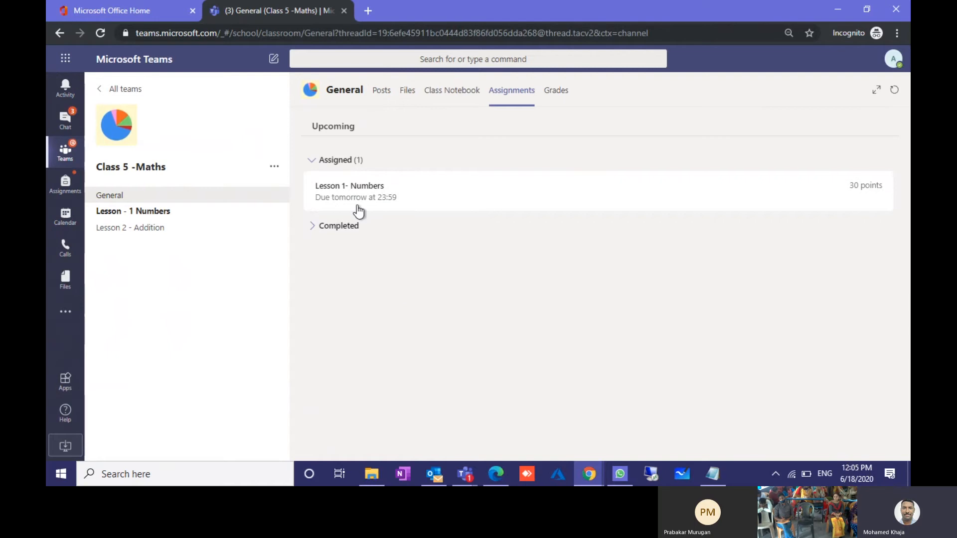
Step: Open the Lesson 1- Numbers assignment and its attached quiz
{"action": "left_click", "coordinate": [357, 197]}
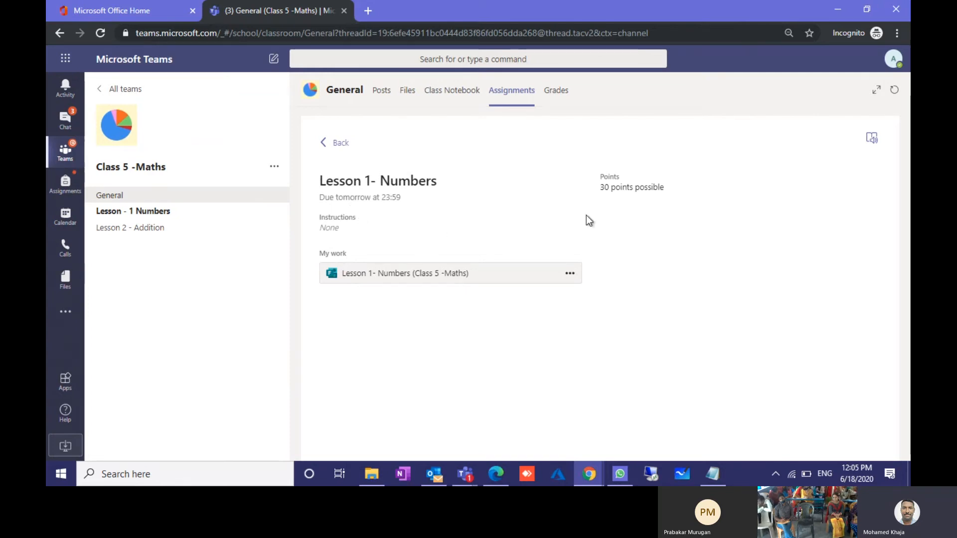
{"action": "left_click", "coordinate": [424, 276]}
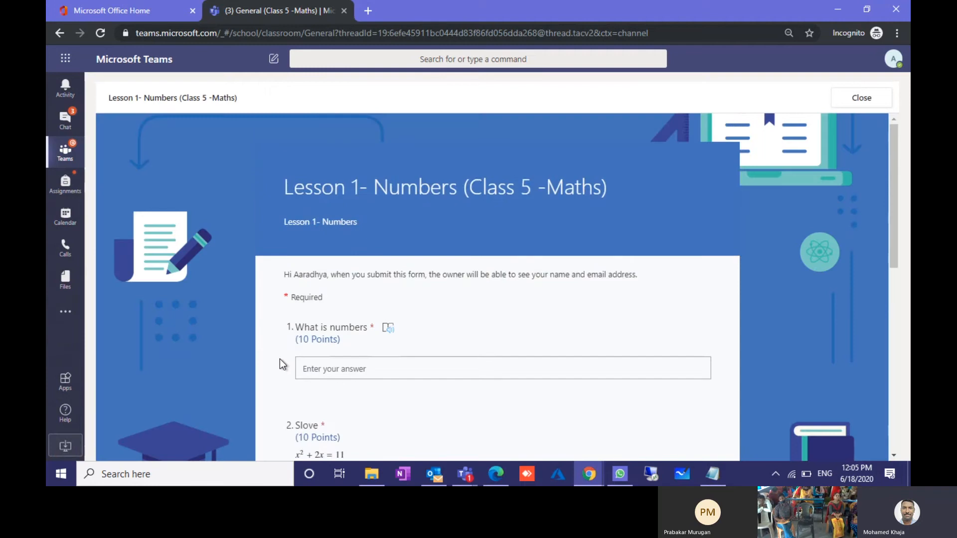
{"action": "scroll", "coordinate": [279, 358], "scroll_direction": "down", "scroll_amount": 3}
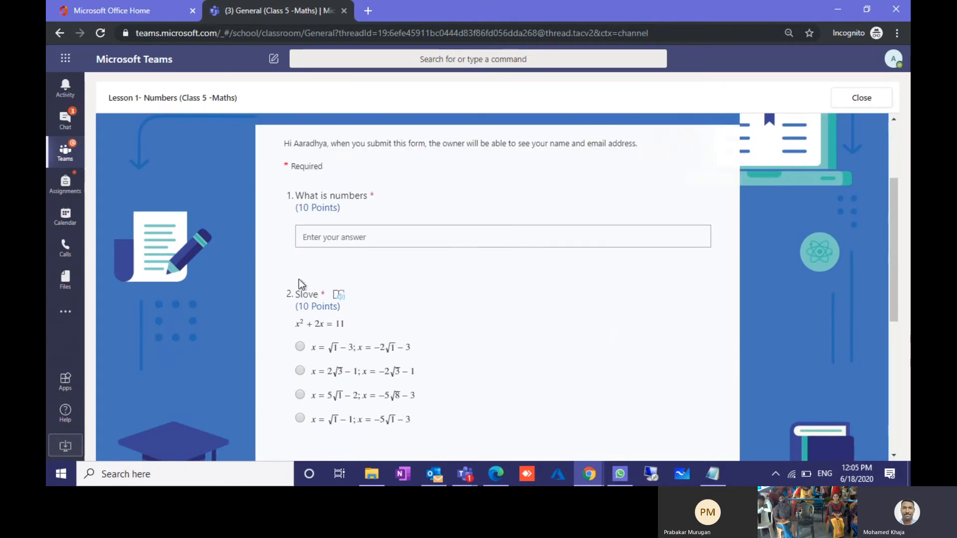
Step: Answer 'Numbers' for question 1, pick the second Slove option, and submit the quiz
{"action": "left_click", "coordinate": [320, 240]}
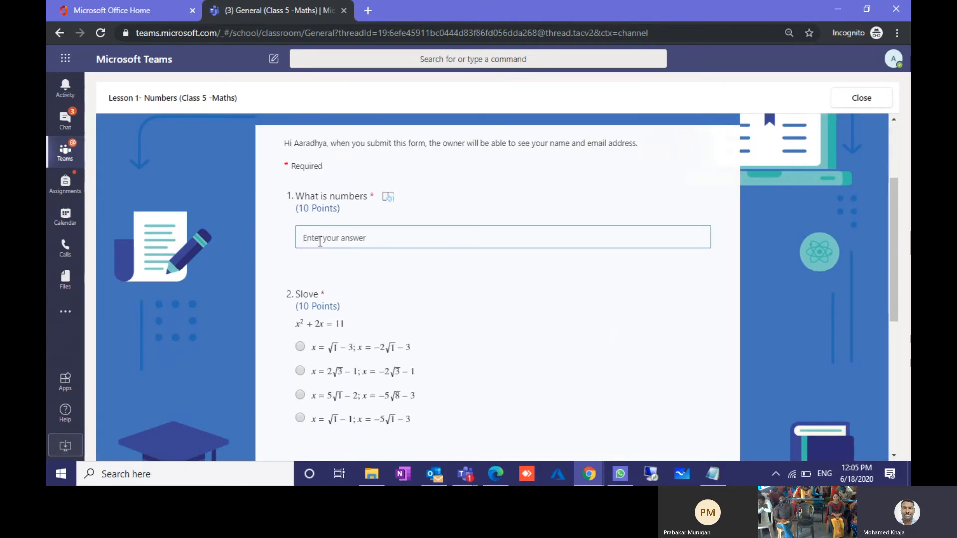
{"action": "type", "text": "Num"}
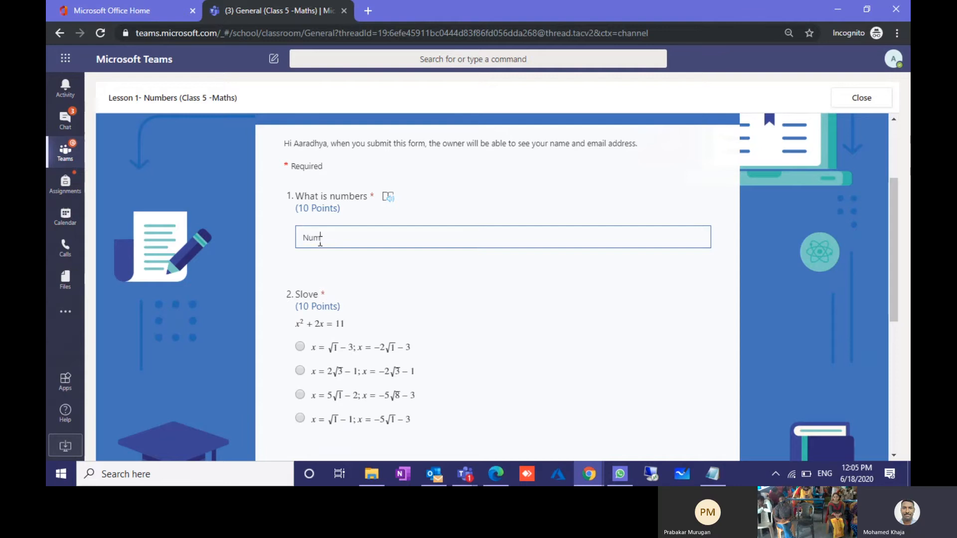
{"action": "type", "text": "p"}
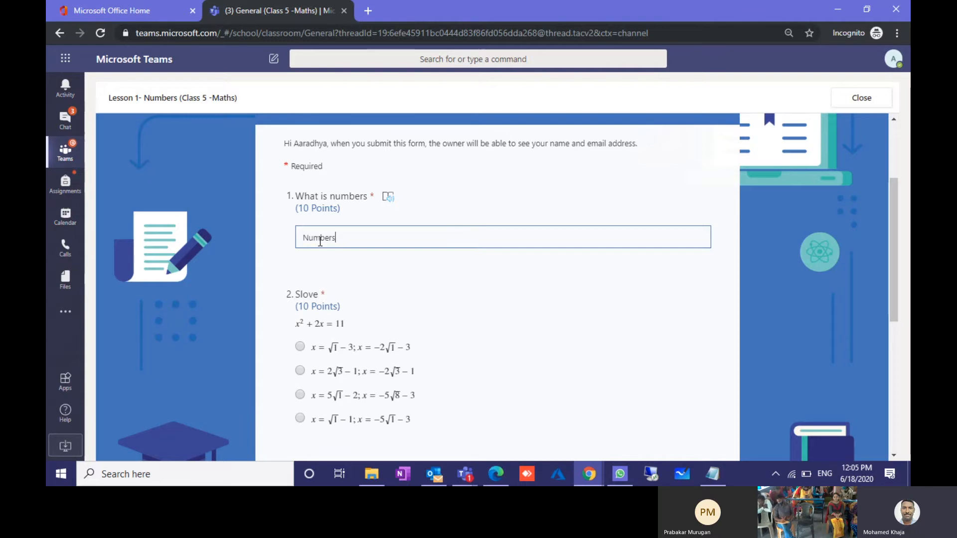
{"action": "left_click", "coordinate": [300, 371]}
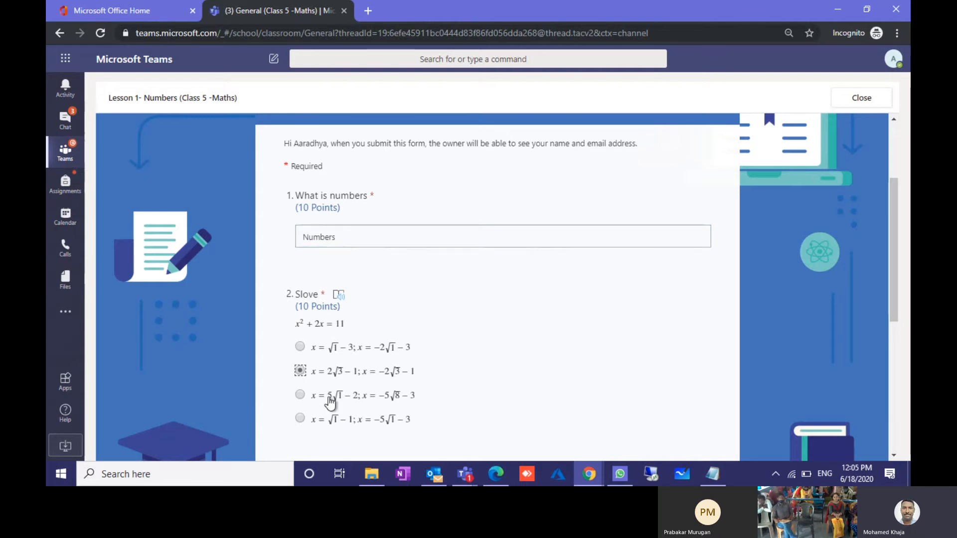
{"action": "scroll", "coordinate": [327, 396], "scroll_direction": "down", "scroll_amount": 3}
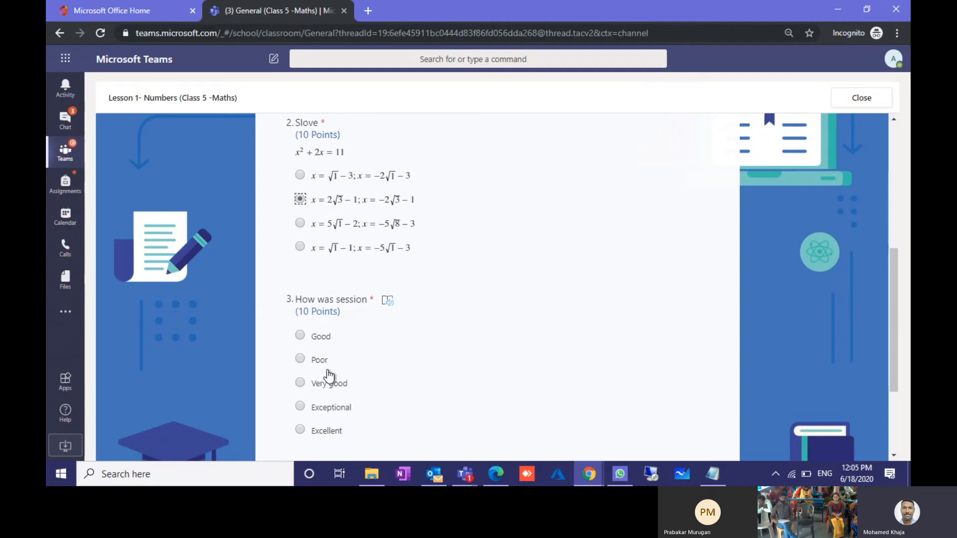
{"action": "scroll", "coordinate": [323, 381], "scroll_direction": "down", "scroll_amount": 1}
{"action": "scroll", "coordinate": [303, 350], "scroll_direction": "down", "scroll_amount": 2}
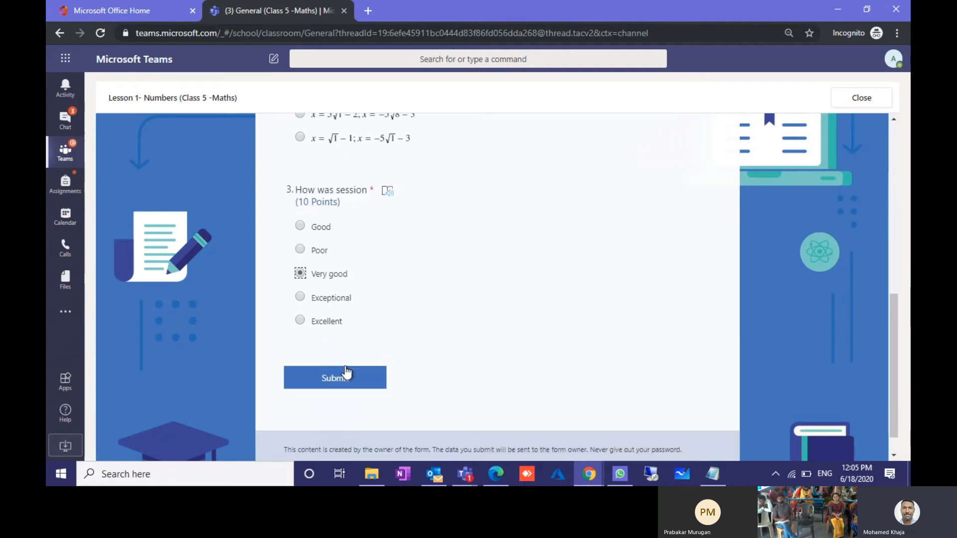
{"action": "left_click", "coordinate": [337, 347]}
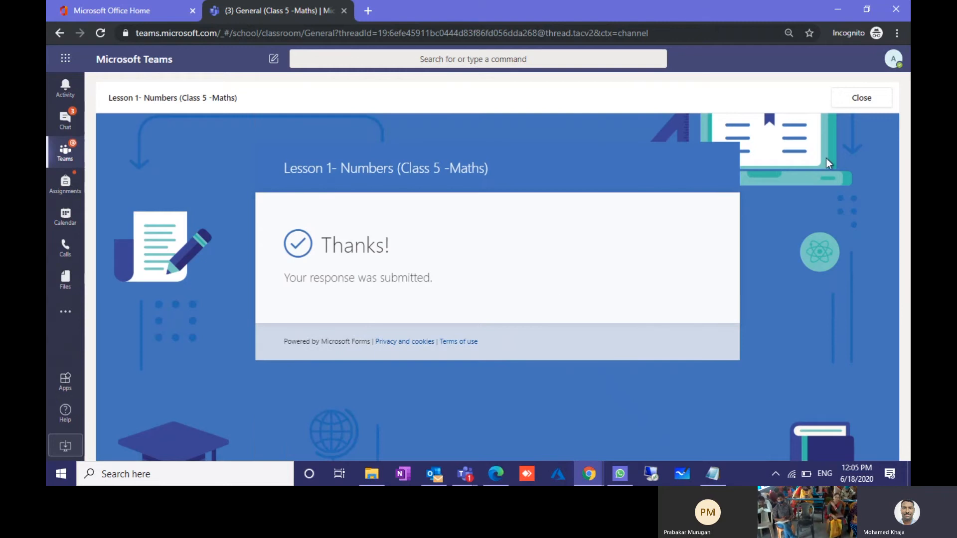
Step: Close the submitted form and open the Lesson 1- Numbers assignment in the teacher's window
{"action": "left_click", "coordinate": [862, 98]}
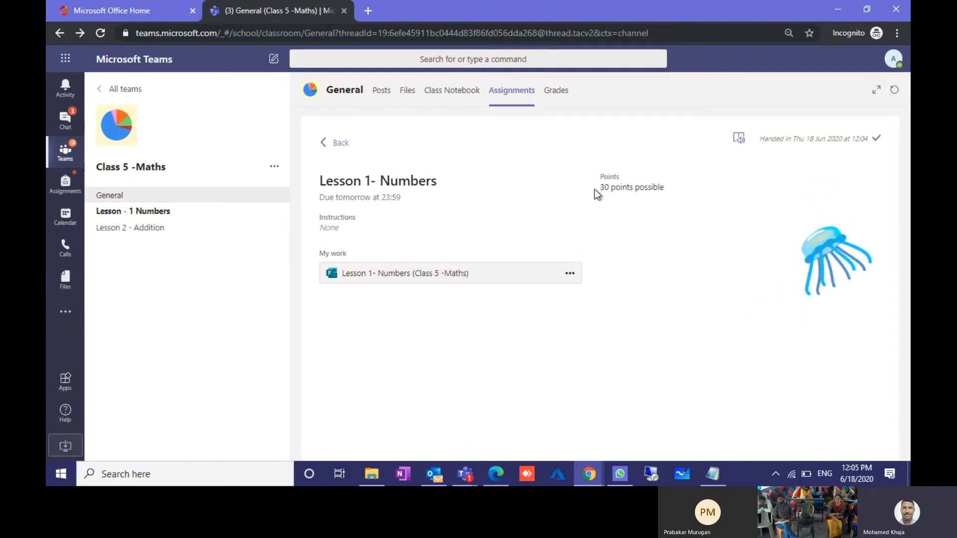
{"action": "left_click_drag", "start_coordinate": [612, 187], "coordinate": [663, 237]}
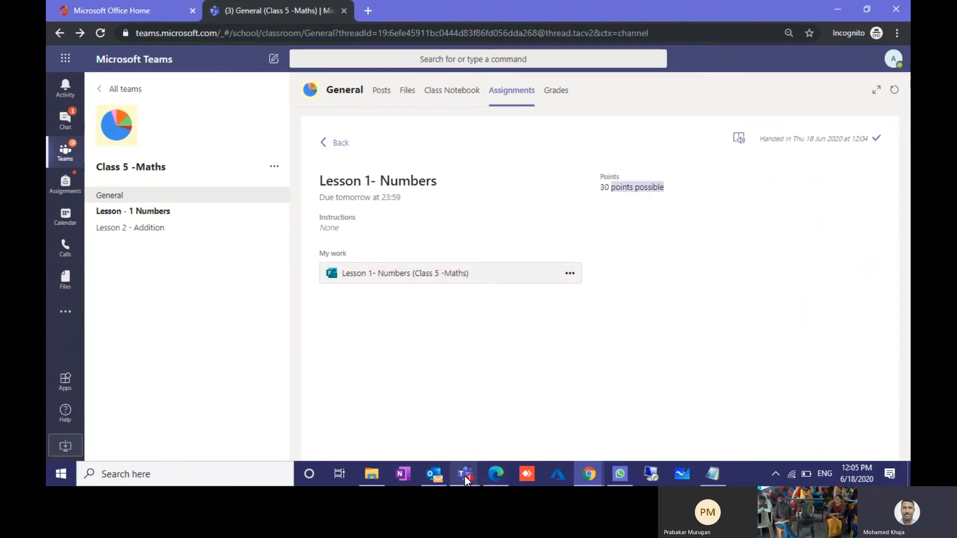
{"action": "mouse_move", "coordinate": [592, 479]}
{"action": "left_click", "coordinate": [519, 438]}
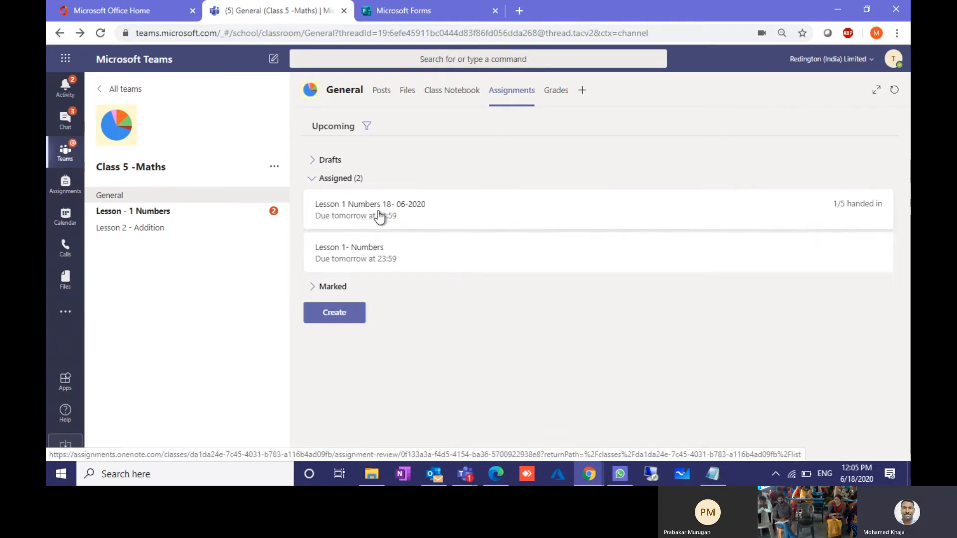
{"action": "left_click", "coordinate": [356, 254]}
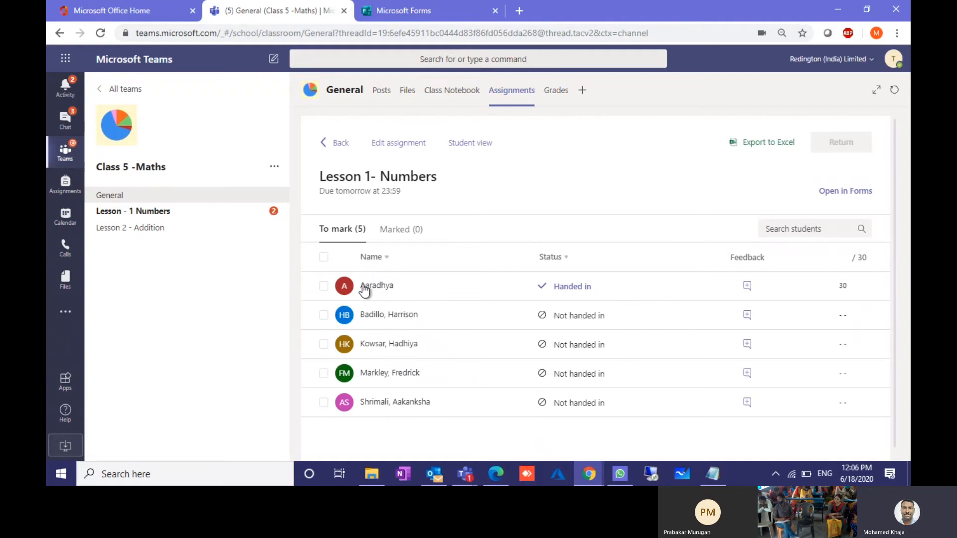
Step: Open the handed-in student's 30/30 response and scroll through its auto-graded answers
{"action": "left_click", "coordinate": [375, 286]}
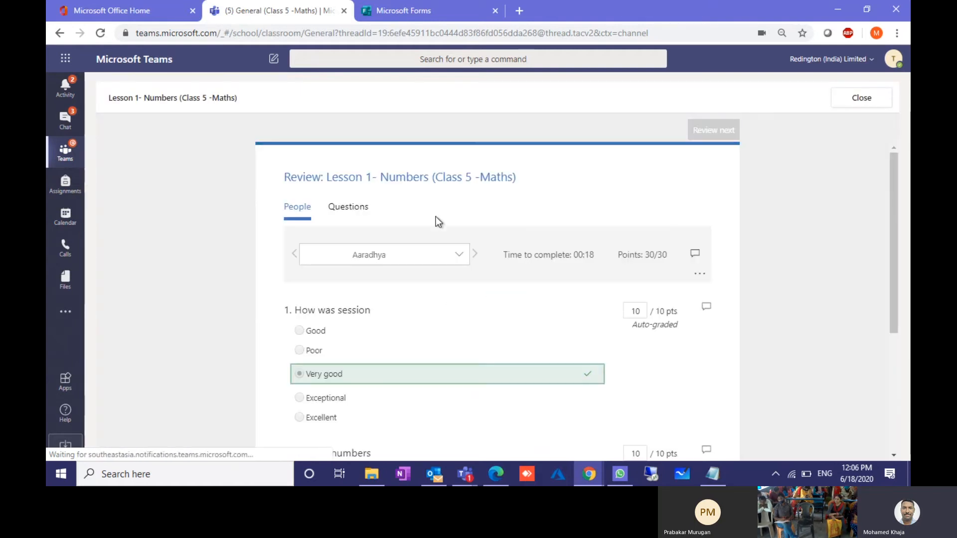
{"action": "scroll", "coordinate": [459, 333], "scroll_direction": "down", "scroll_amount": 1}
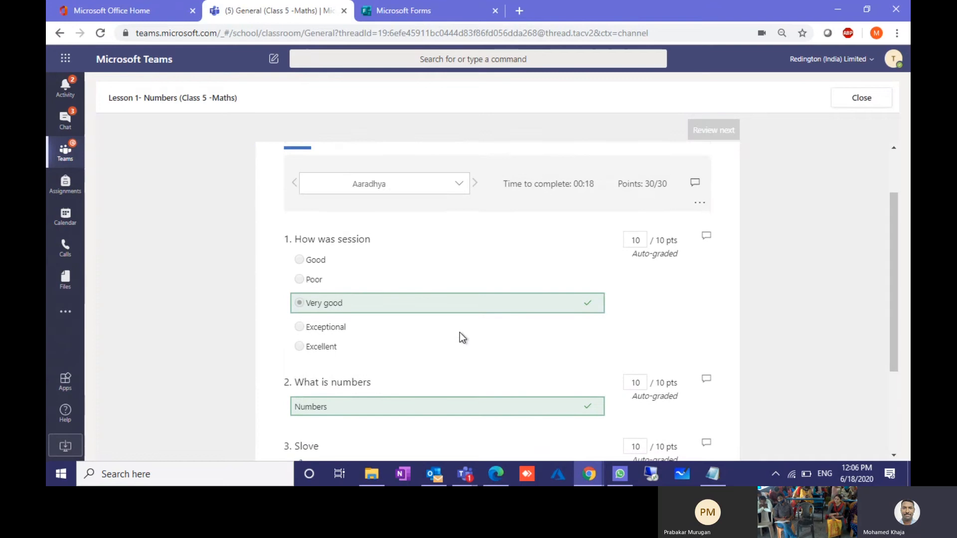
{"action": "scroll", "coordinate": [459, 333], "scroll_direction": "down", "scroll_amount": 1}
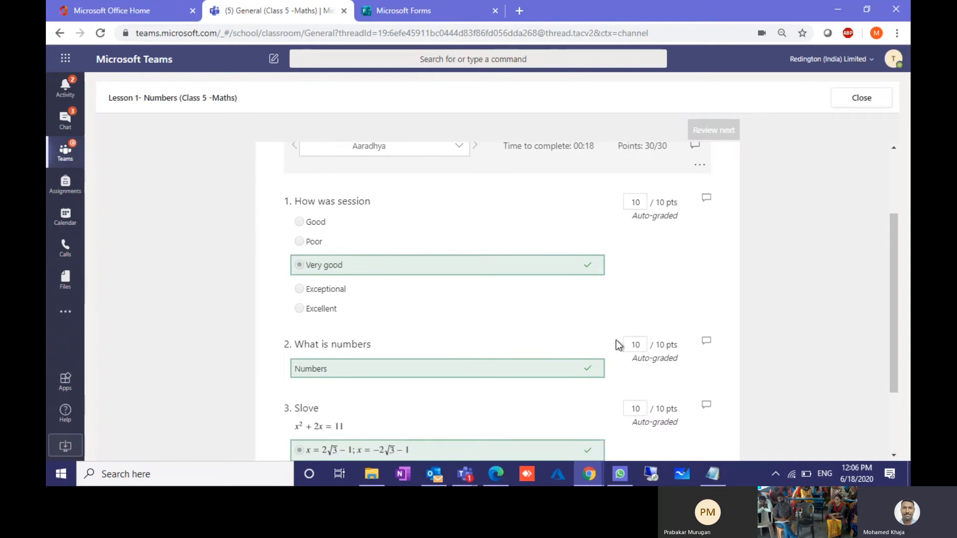
{"action": "scroll", "coordinate": [615, 343], "scroll_direction": "down", "scroll_amount": 1}
{"action": "scroll", "coordinate": [614, 347], "scroll_direction": "down", "scroll_amount": 1}
{"action": "scroll", "coordinate": [613, 348], "scroll_direction": "up", "scroll_amount": 4}
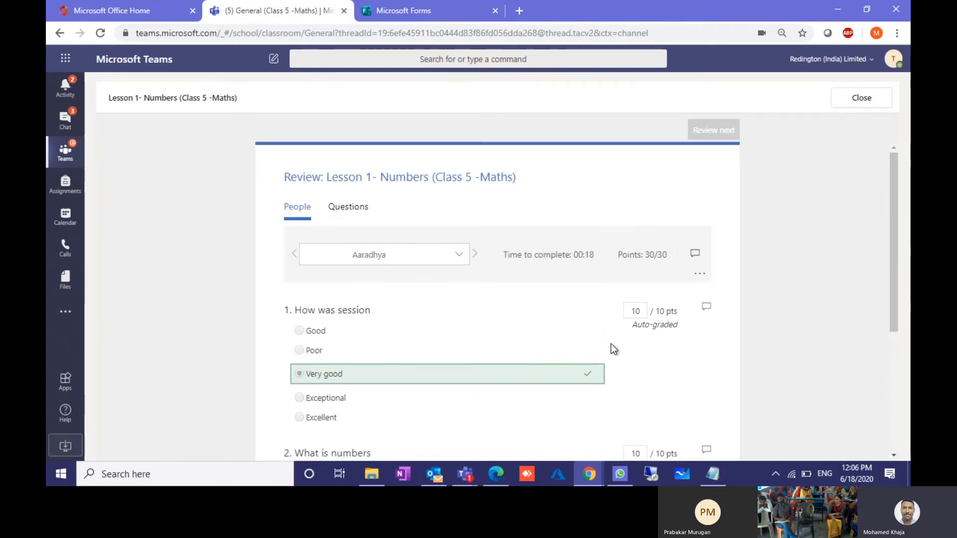
{"action": "scroll", "coordinate": [590, 361], "scroll_direction": "down", "scroll_amount": 3}
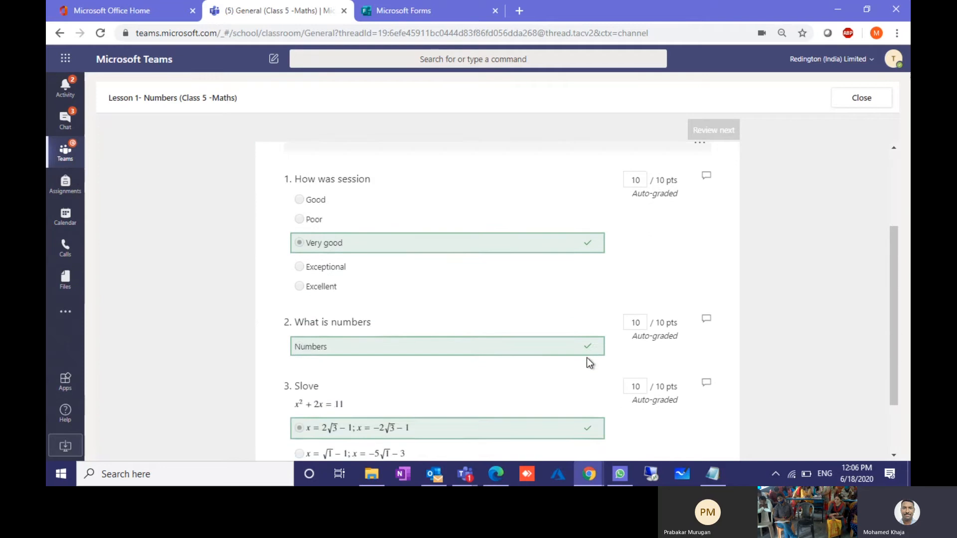
{"action": "scroll", "coordinate": [587, 357], "scroll_direction": "down", "scroll_amount": 1}
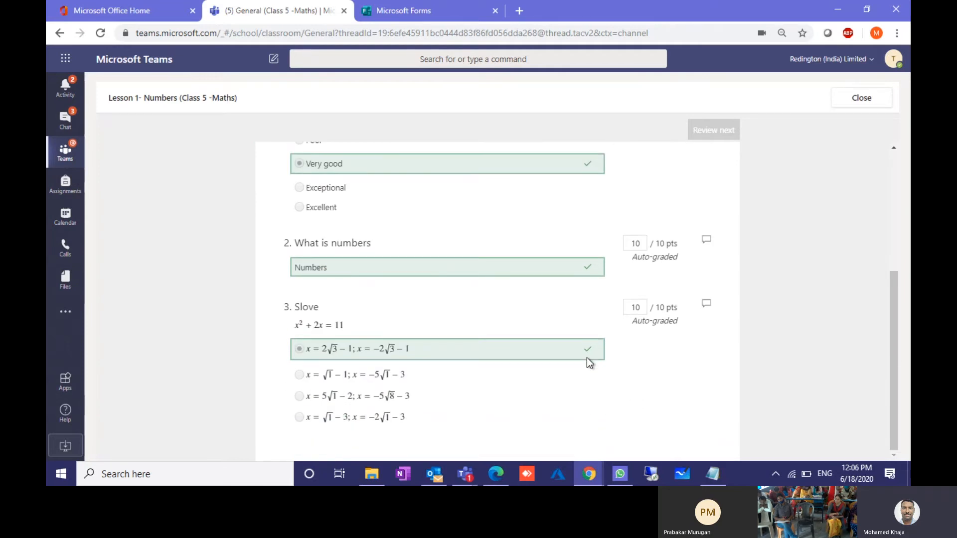
{"action": "scroll", "coordinate": [587, 357], "scroll_direction": "up", "scroll_amount": 2}
{"action": "scroll", "coordinate": [586, 357], "scroll_direction": "down", "scroll_amount": 2}
{"action": "scroll", "coordinate": [590, 353], "scroll_direction": "up", "scroll_amount": 3}
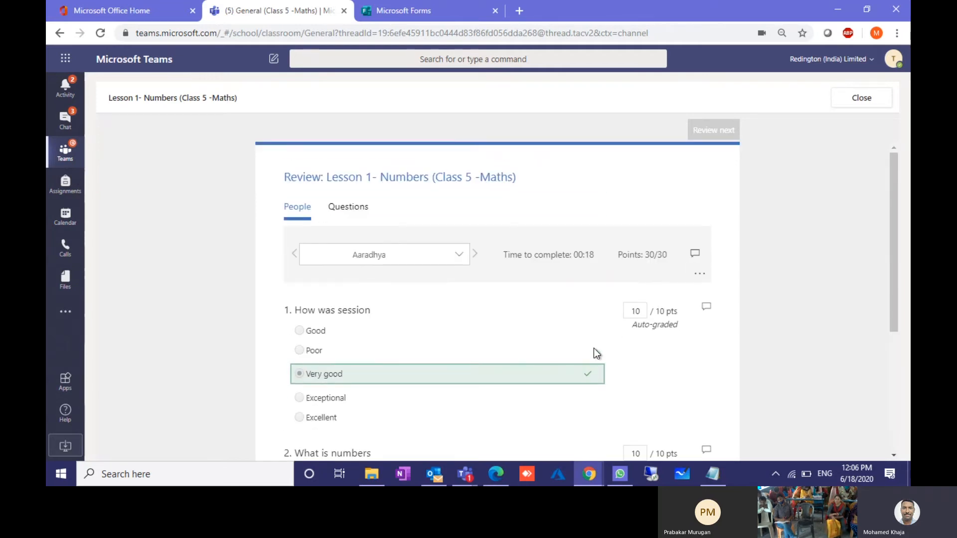
{"action": "scroll", "coordinate": [573, 351], "scroll_direction": "down", "scroll_amount": 4}
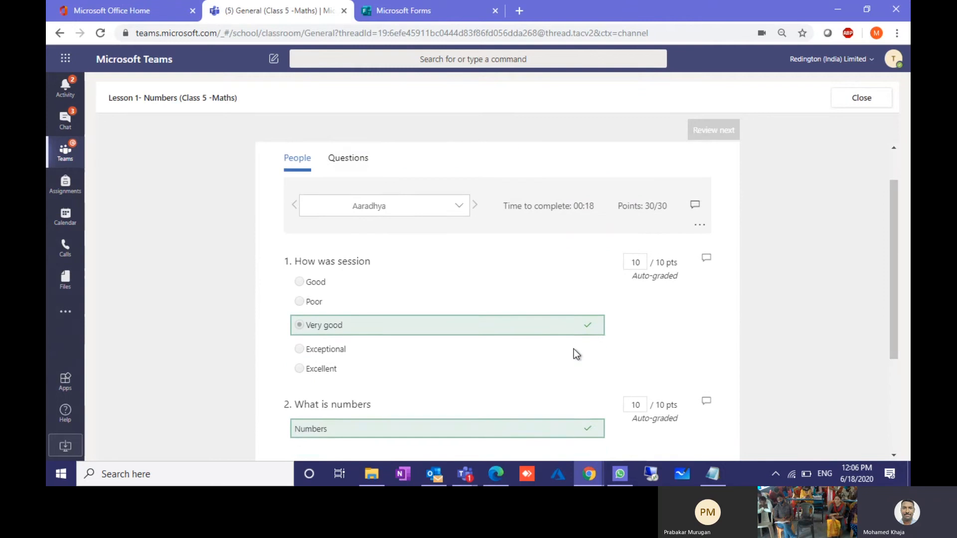
{"action": "scroll", "coordinate": [573, 351], "scroll_direction": "up", "scroll_amount": 4}
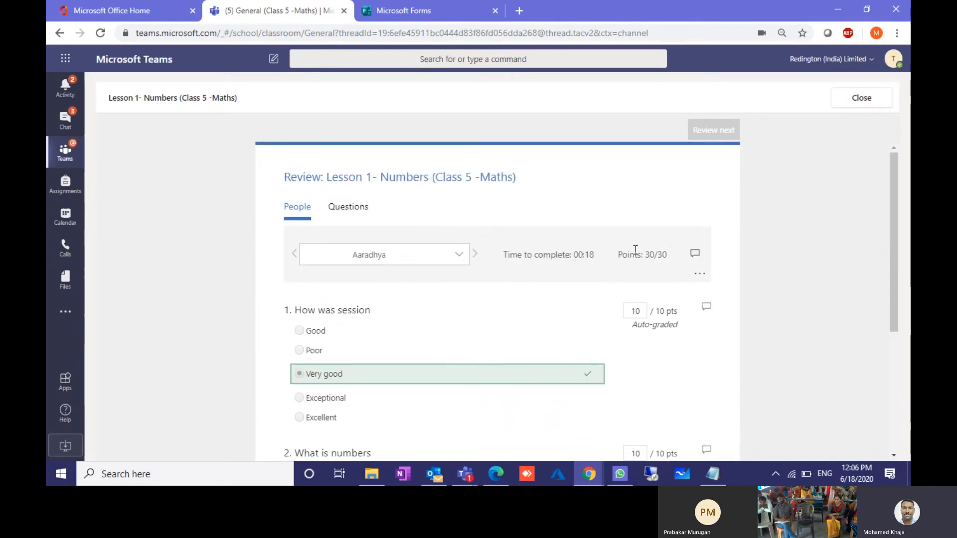
Step: Post the scores for the reviewed response
{"action": "left_click", "coordinate": [700, 275]}
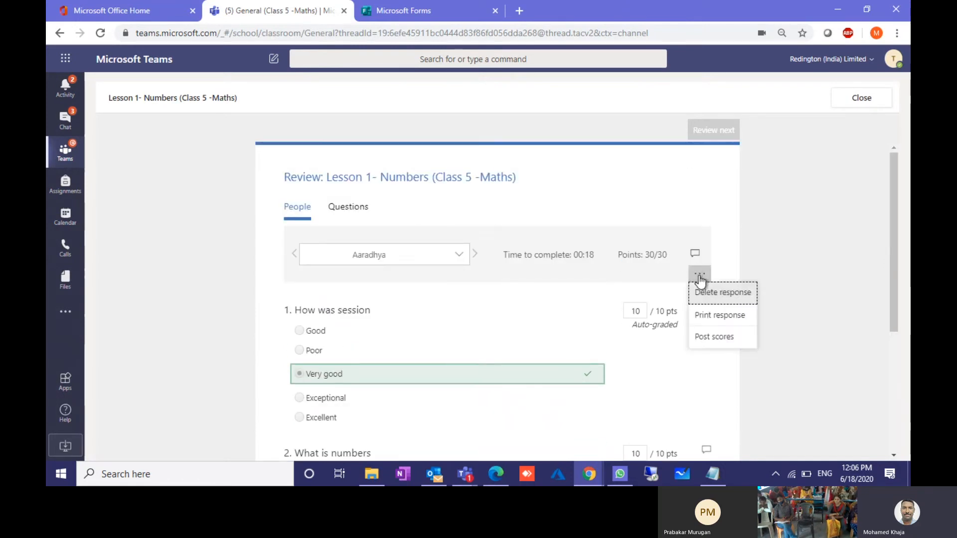
{"action": "left_click", "coordinate": [716, 343]}
{"action": "left_click", "coordinate": [578, 288]}
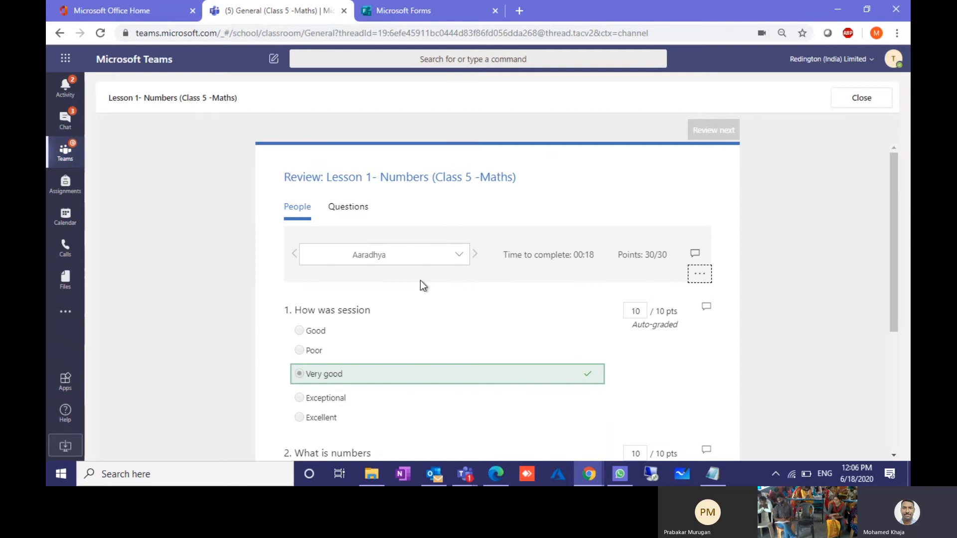
{"action": "mouse_move", "coordinate": [589, 474]}
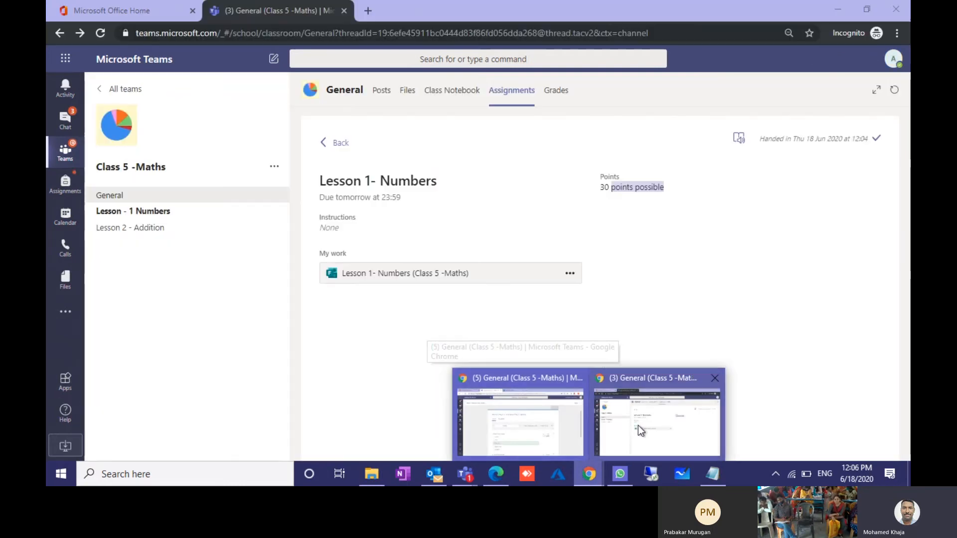
Step: Return to the student's Teams window and reload the page
{"action": "left_click", "coordinate": [638, 426]}
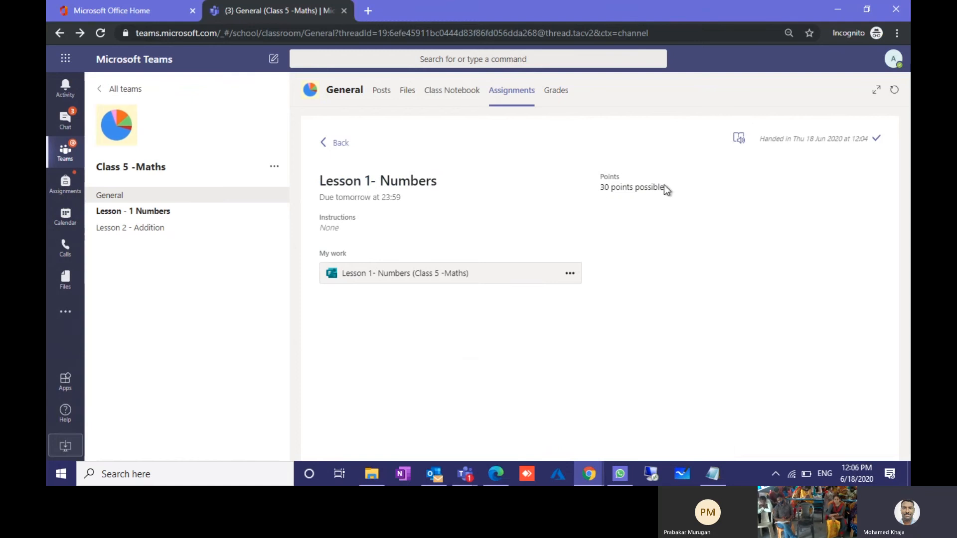
{"action": "left_click_drag", "start_coordinate": [664, 185], "coordinate": [591, 184]}
{"action": "left_click", "coordinate": [575, 198]}
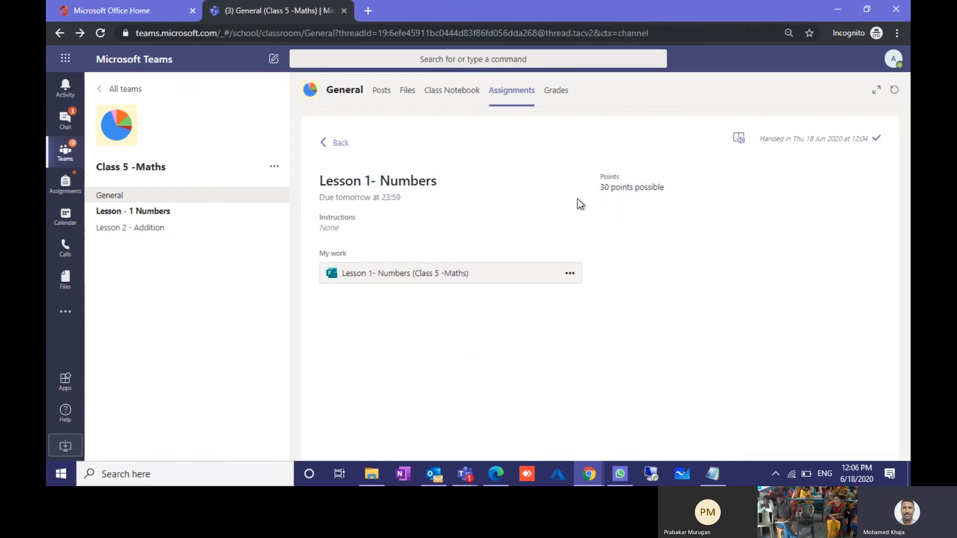
{"action": "left_click", "coordinate": [103, 29]}
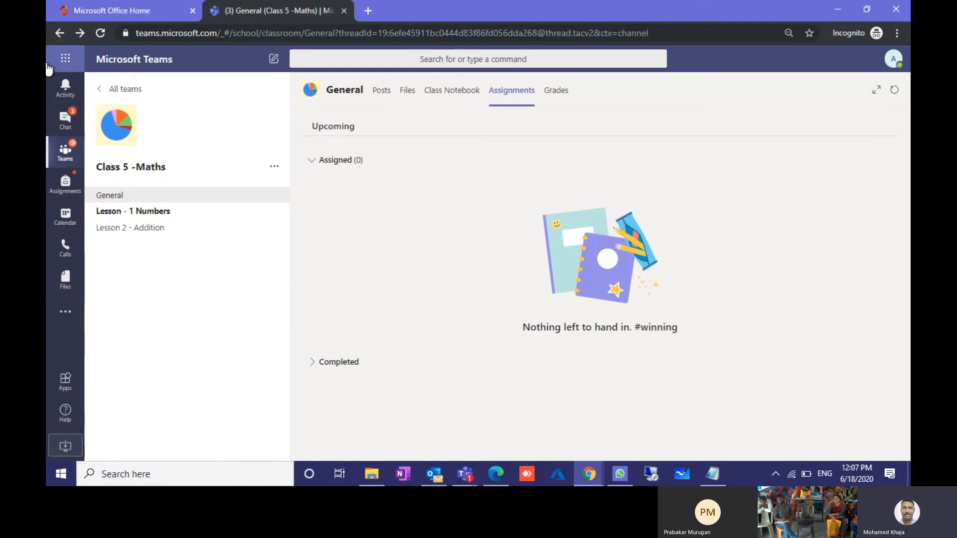
Step: Expand Completed and open Lesson 1- Numbers, showing it handed in at 12:04 for 30 points
{"action": "left_click", "coordinate": [330, 363]}
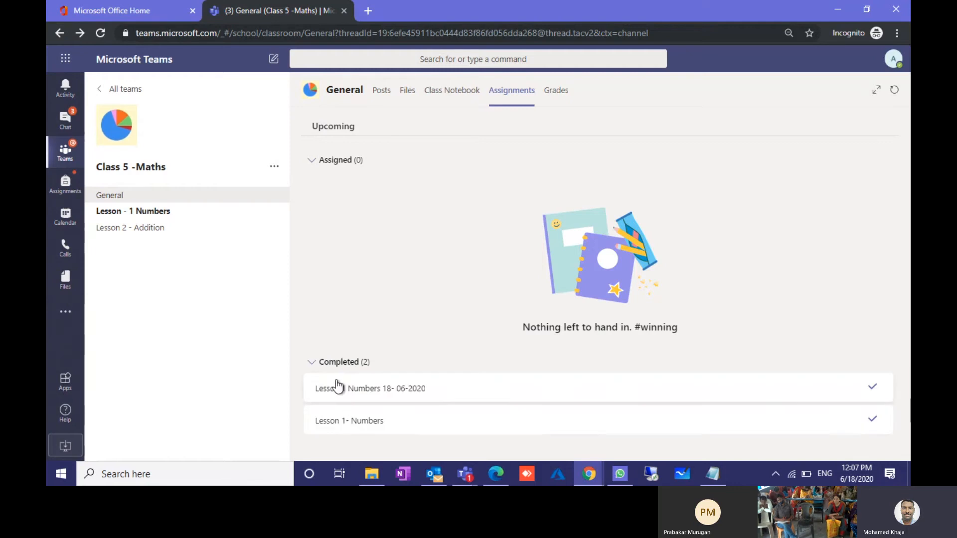
{"action": "left_click", "coordinate": [345, 421]}
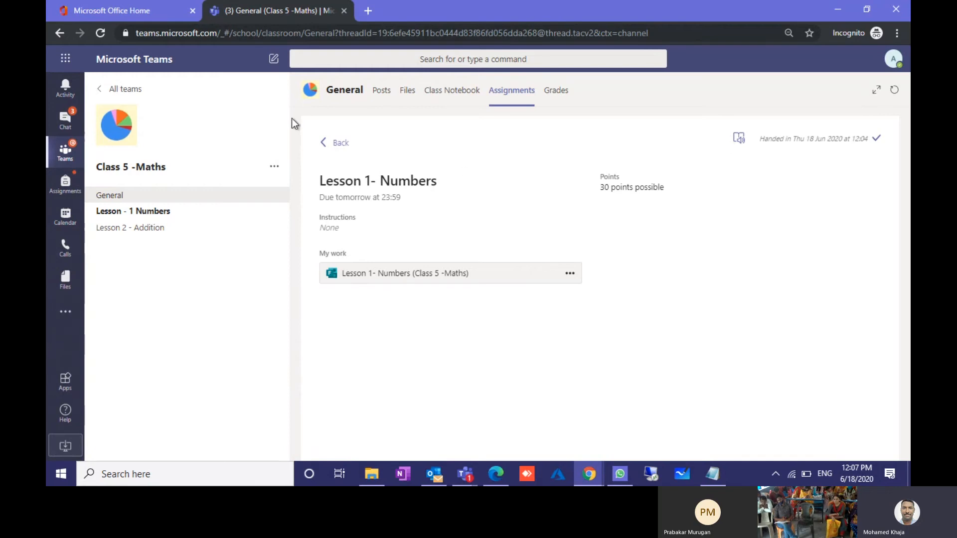
{"action": "left_click", "coordinate": [103, 29]}
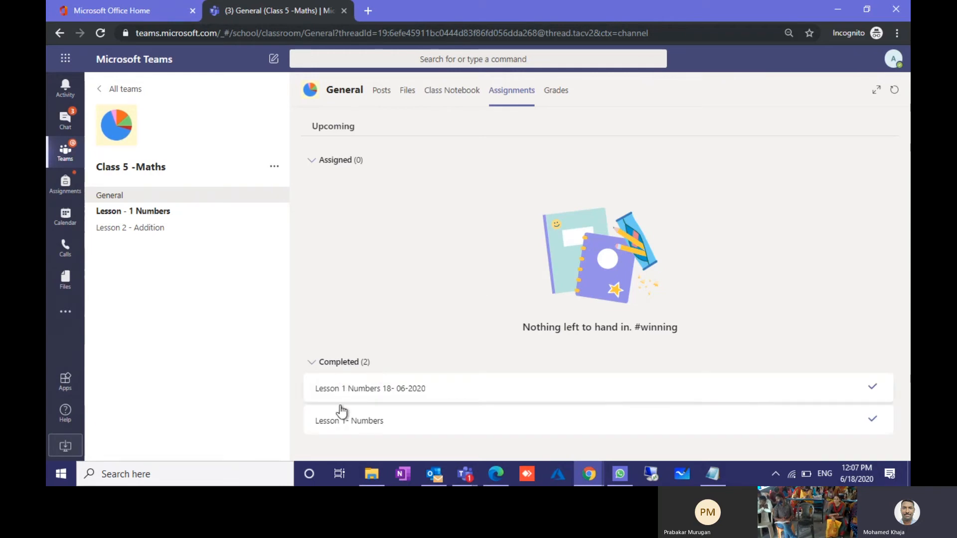
{"action": "left_click", "coordinate": [352, 423]}
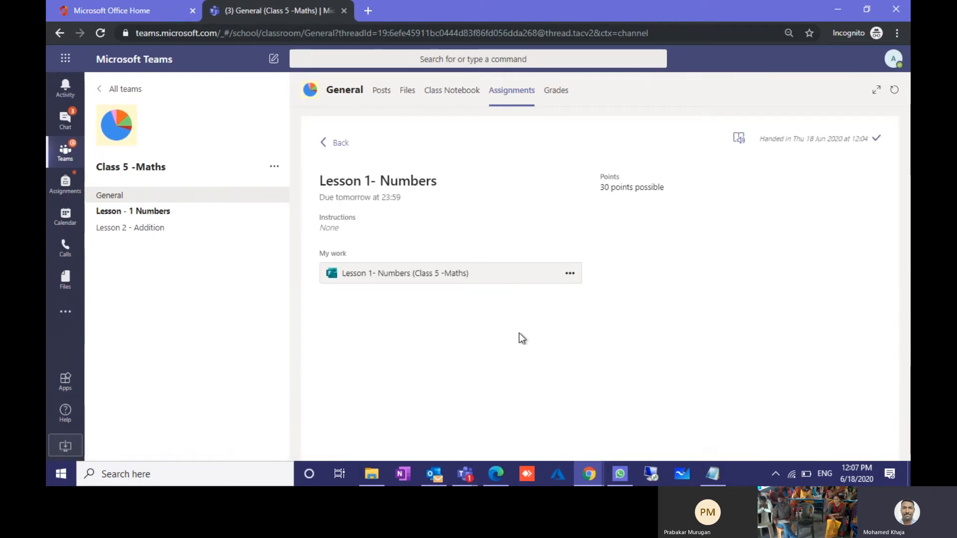
{"action": "left_click", "coordinate": [424, 276]}
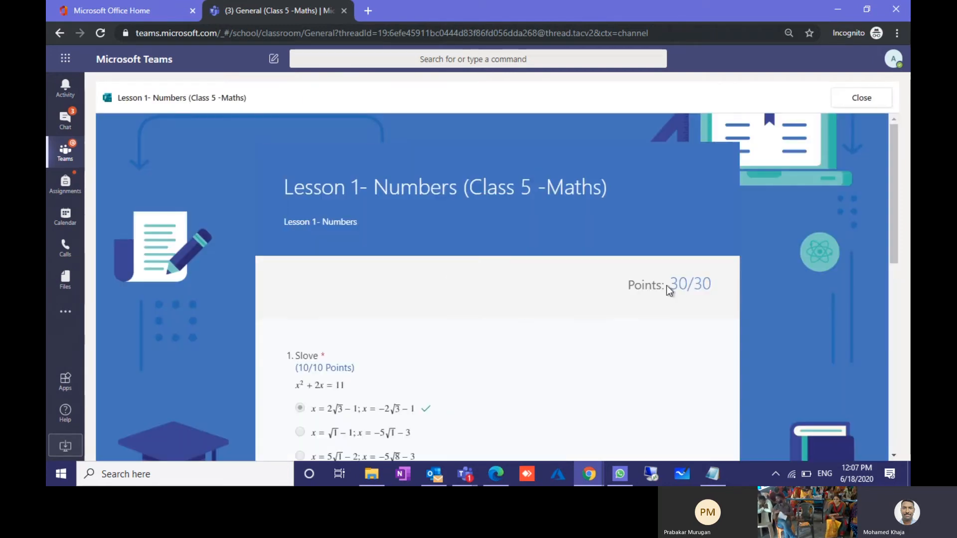
{"action": "left_click_drag", "start_coordinate": [719, 281], "coordinate": [666, 282]}
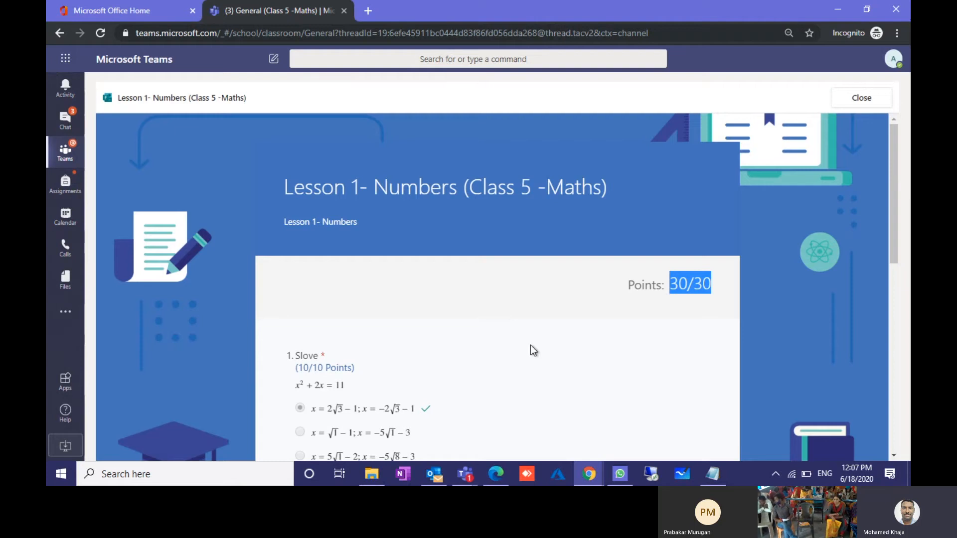
{"action": "scroll", "coordinate": [530, 344], "scroll_direction": "down", "scroll_amount": 4}
{"action": "scroll", "coordinate": [523, 342], "scroll_direction": "down", "scroll_amount": 5}
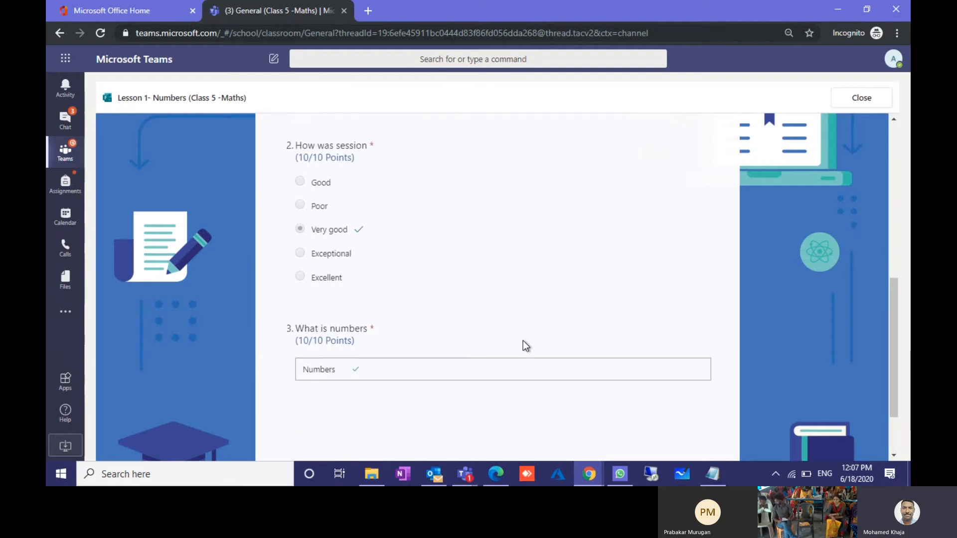
{"action": "scroll", "coordinate": [522, 341], "scroll_direction": "up", "scroll_amount": 10}
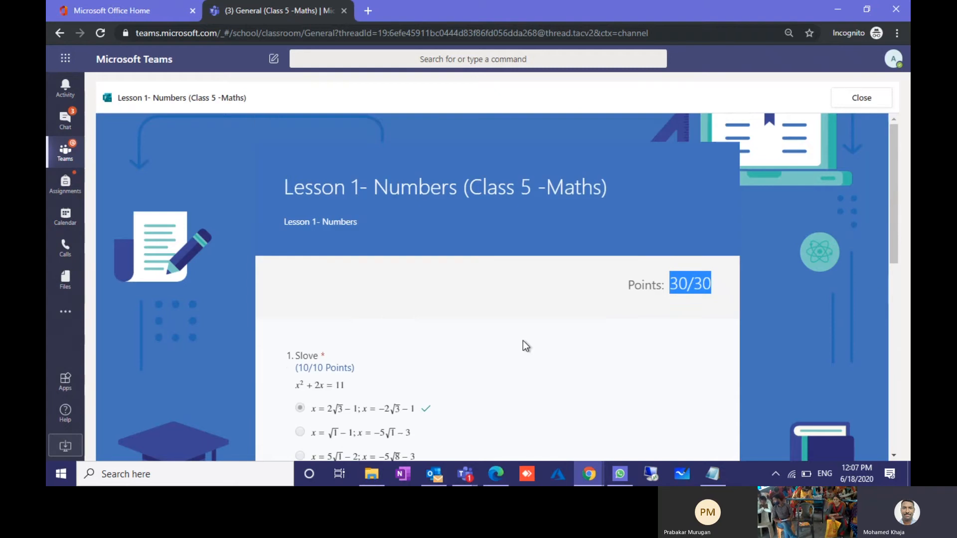
{"action": "left_click", "coordinate": [861, 99]}
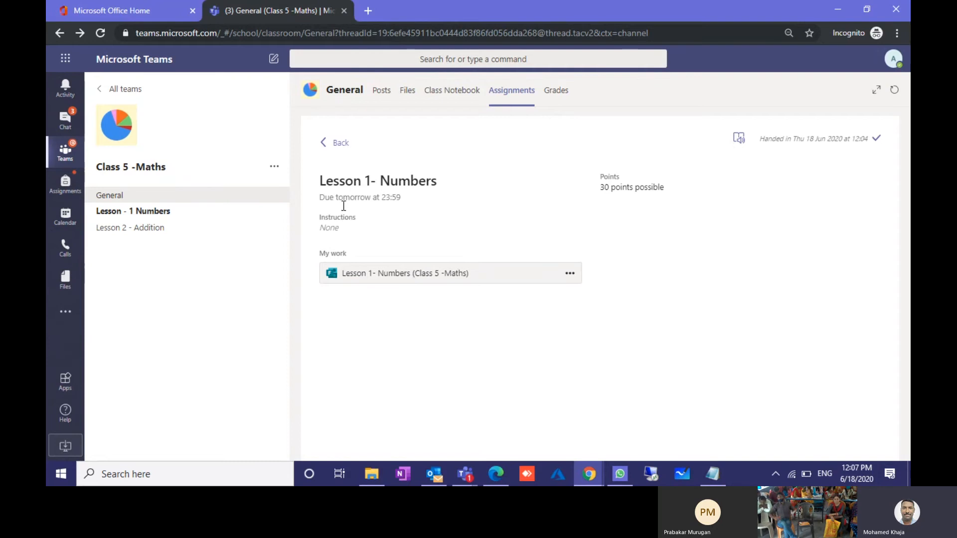
Step: In the teacher's window, open Class 5 -Maths and its gradebook showing scores of 84 and 30
{"action": "left_click", "coordinate": [587, 478]}
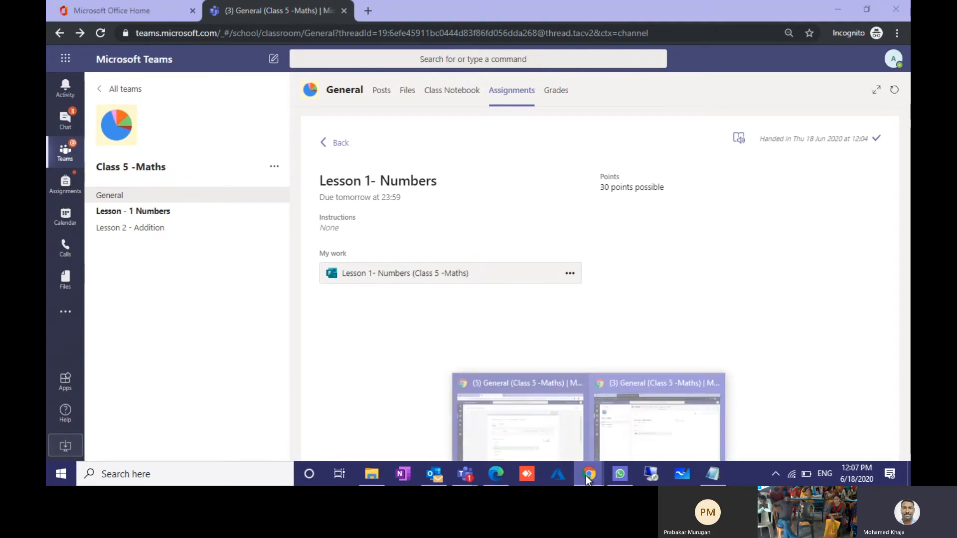
{"action": "left_click", "coordinate": [557, 459]}
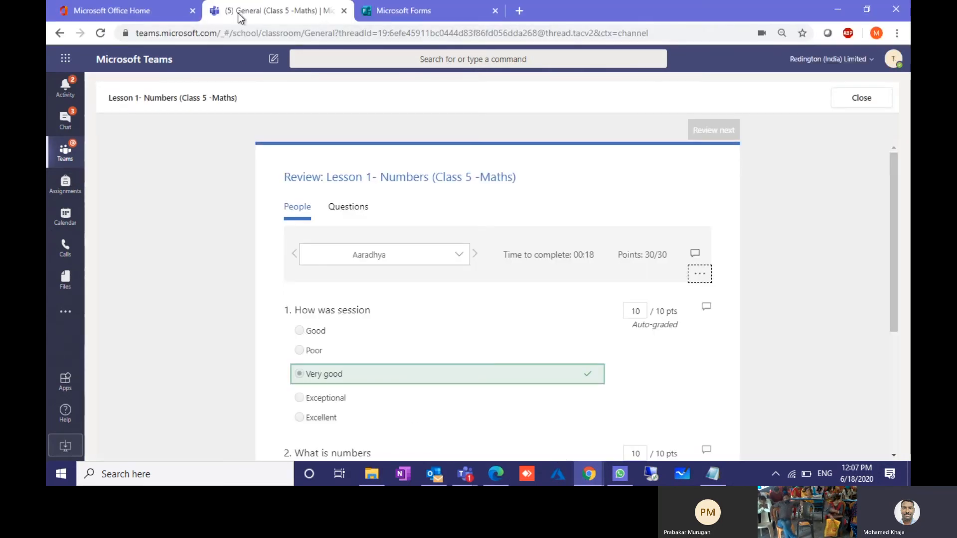
{"action": "left_click", "coordinate": [50, 144]}
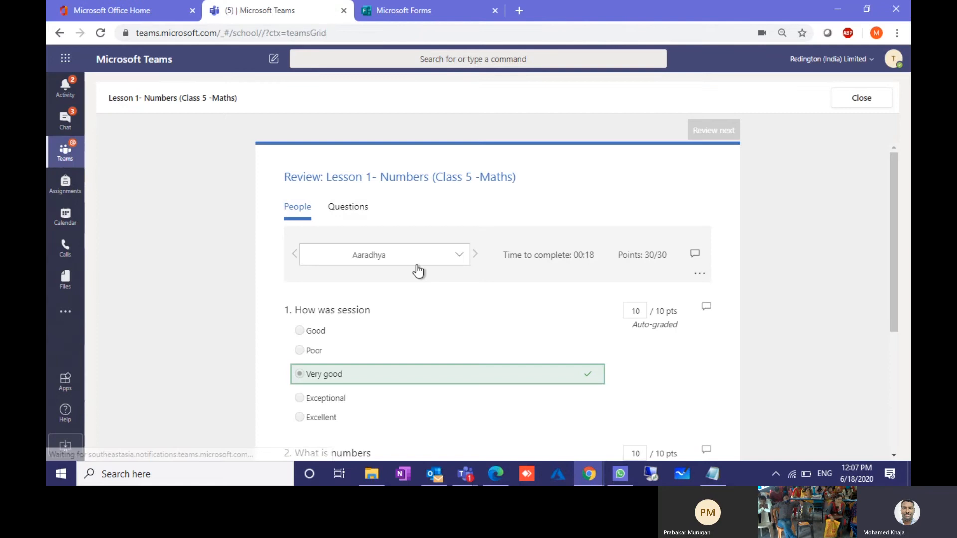
{"action": "scroll", "coordinate": [620, 425], "scroll_direction": "down", "scroll_amount": 1}
{"action": "scroll", "coordinate": [620, 424], "scroll_direction": "down", "scroll_amount": 10}
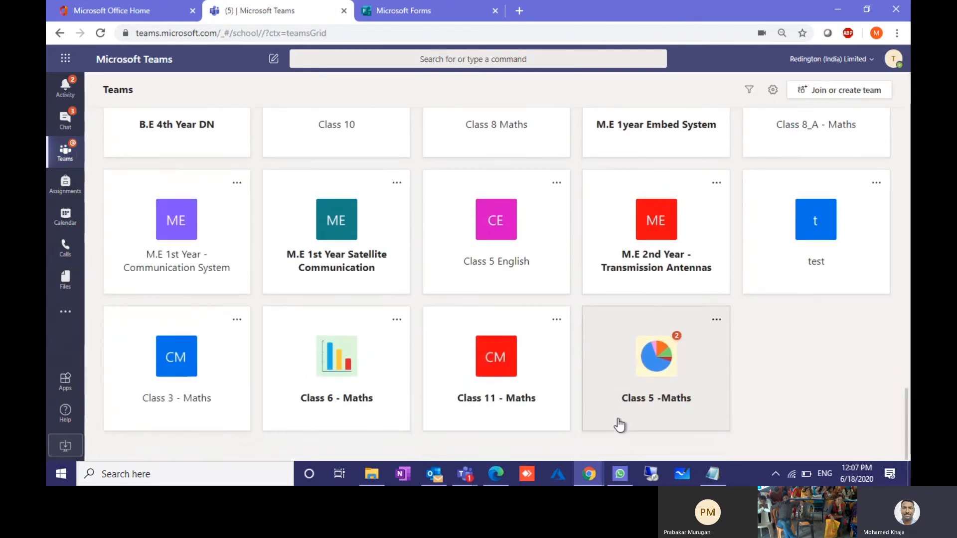
{"action": "left_click", "coordinate": [653, 371]}
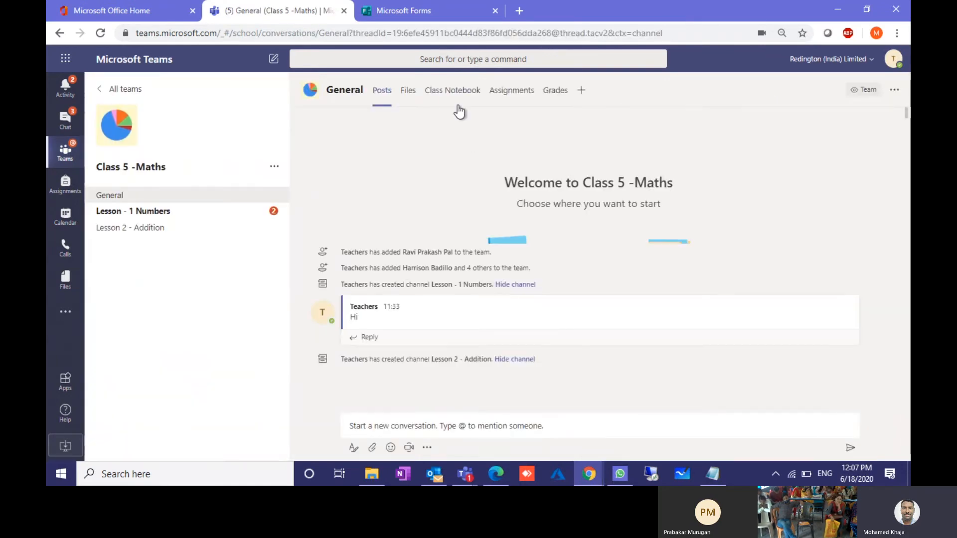
{"action": "left_click", "coordinate": [509, 90]}
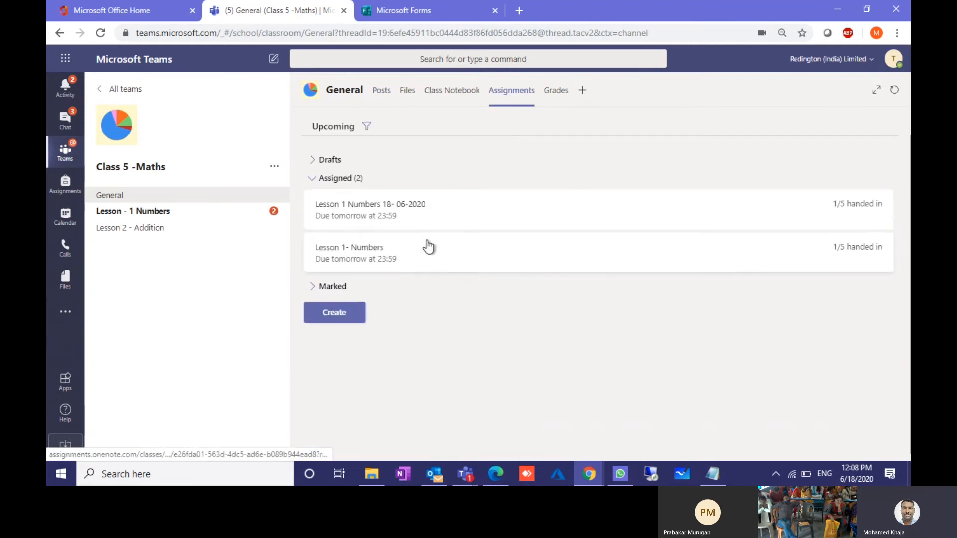
{"action": "left_click", "coordinate": [559, 99]}
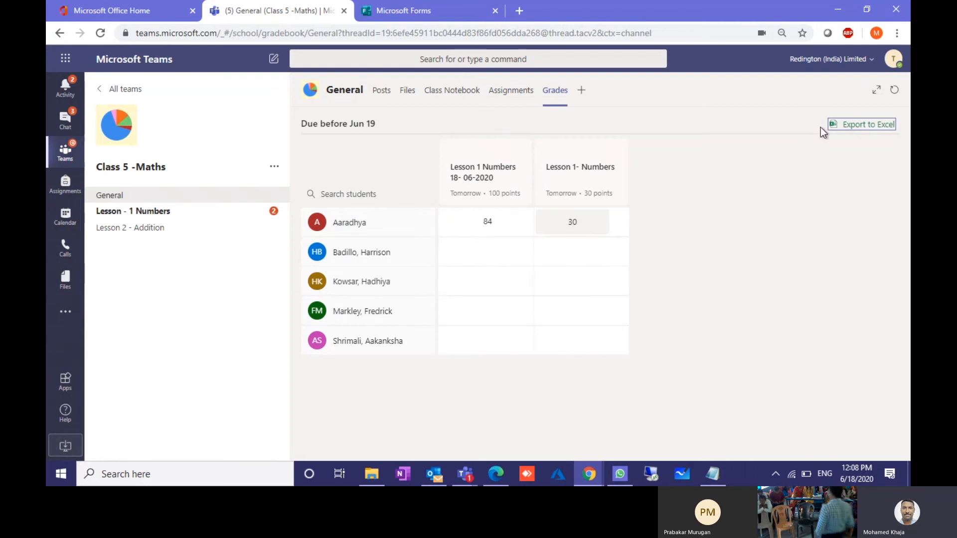
Step: Export grades to Excel, review the Lesson 1 scores in columns D and G, and close unsaved
{"action": "left_click", "coordinate": [845, 128]}
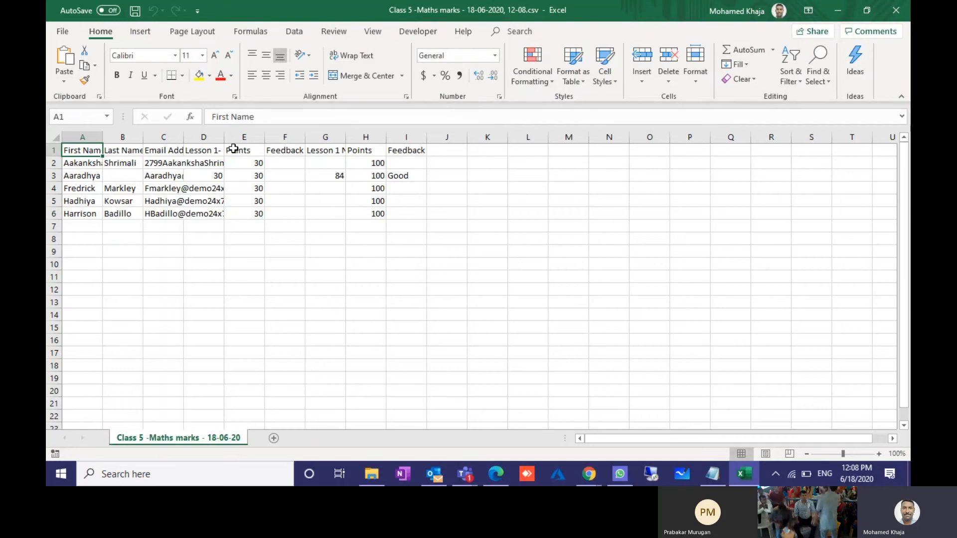
{"action": "double_click", "coordinate": [183, 137]}
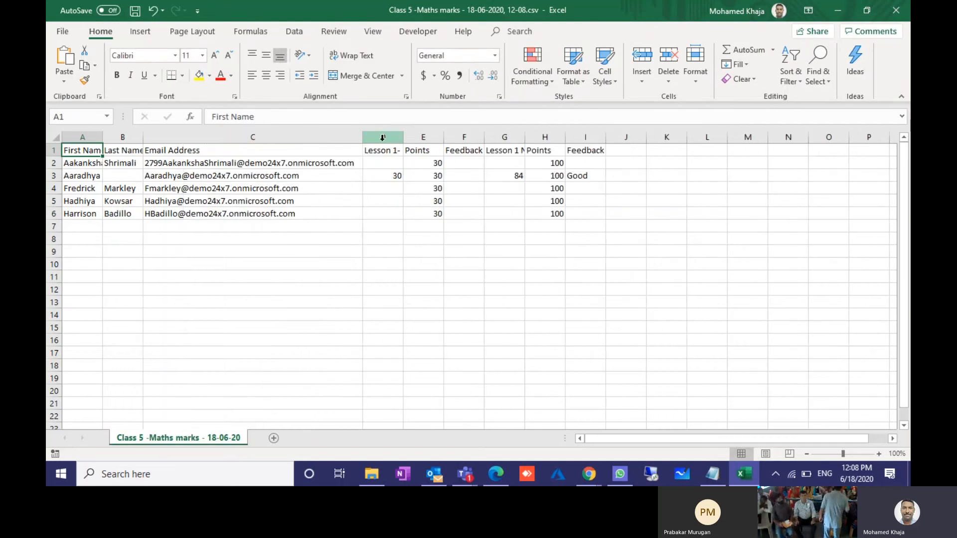
{"action": "left_click_drag", "start_coordinate": [387, 149], "coordinate": [397, 205]}
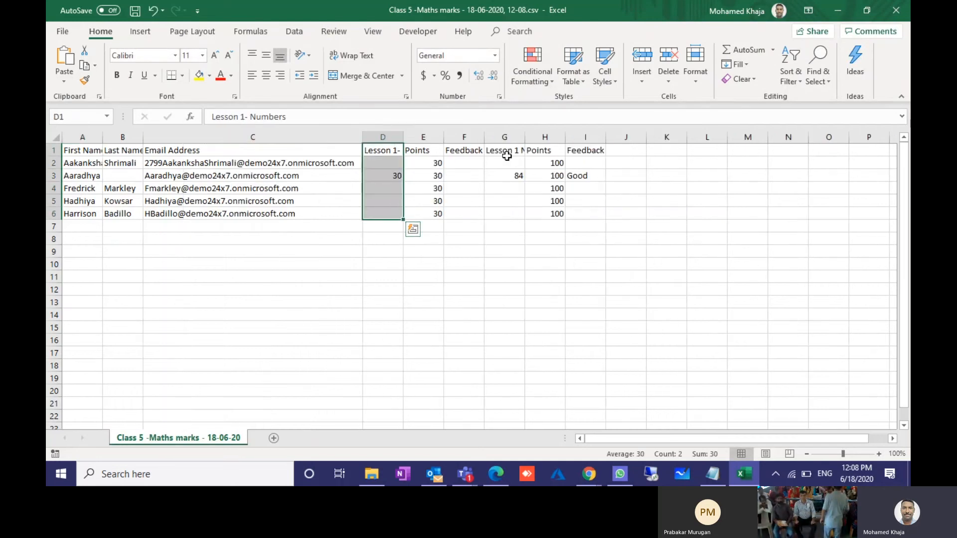
{"action": "left_click_drag", "start_coordinate": [506, 156], "coordinate": [510, 215]}
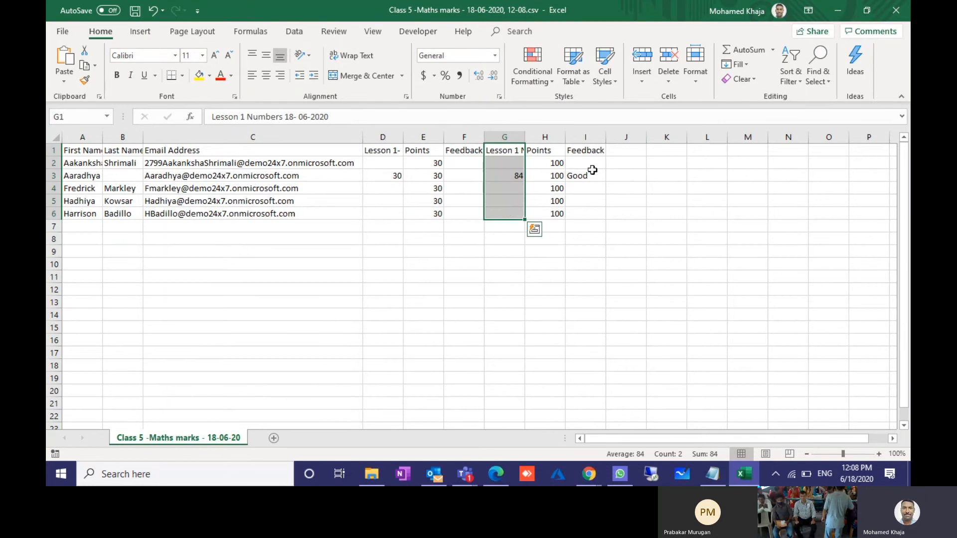
{"action": "left_click", "coordinate": [896, 10]}
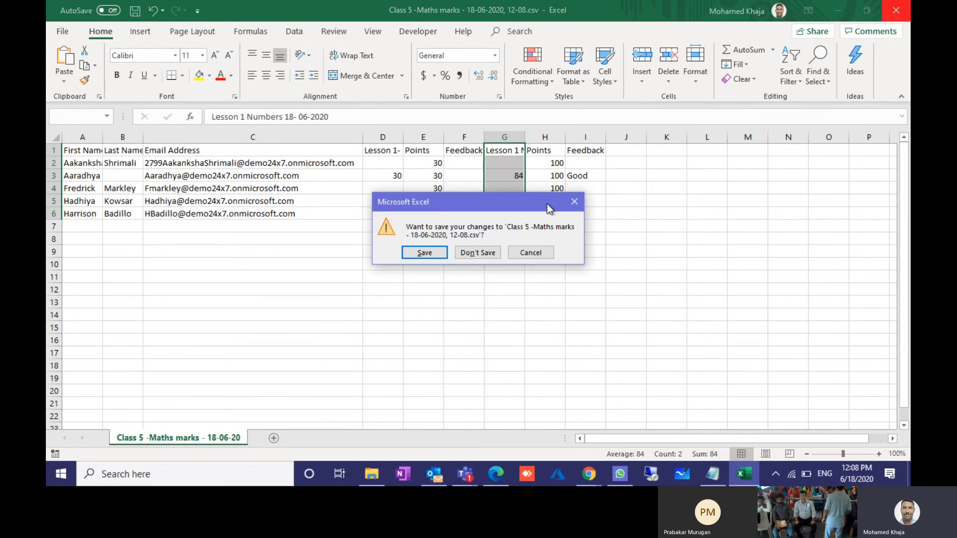
{"action": "left_click", "coordinate": [478, 252]}
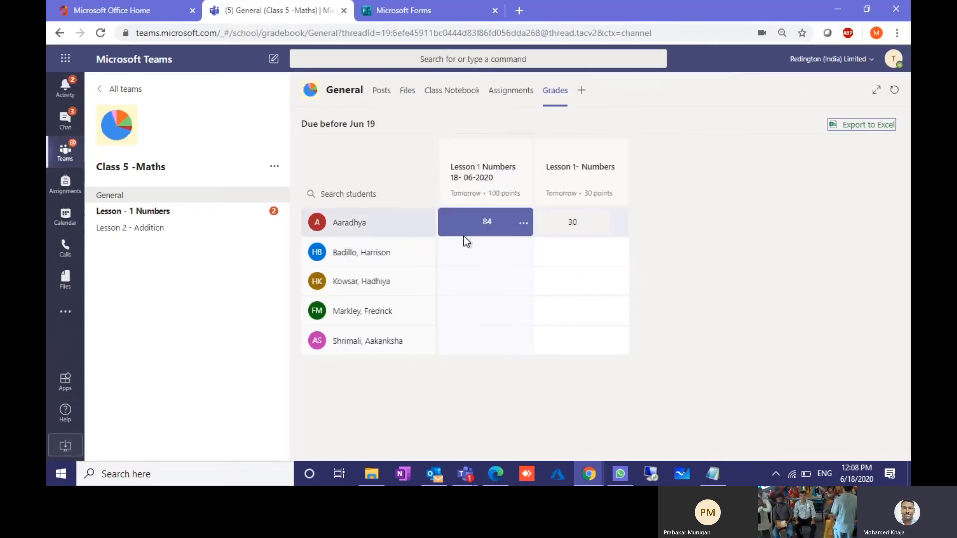
Step: Add a Website tab named Maths pointing to annamalaiuniversity.ac.in in the General channel
{"action": "left_click", "coordinate": [580, 92]}
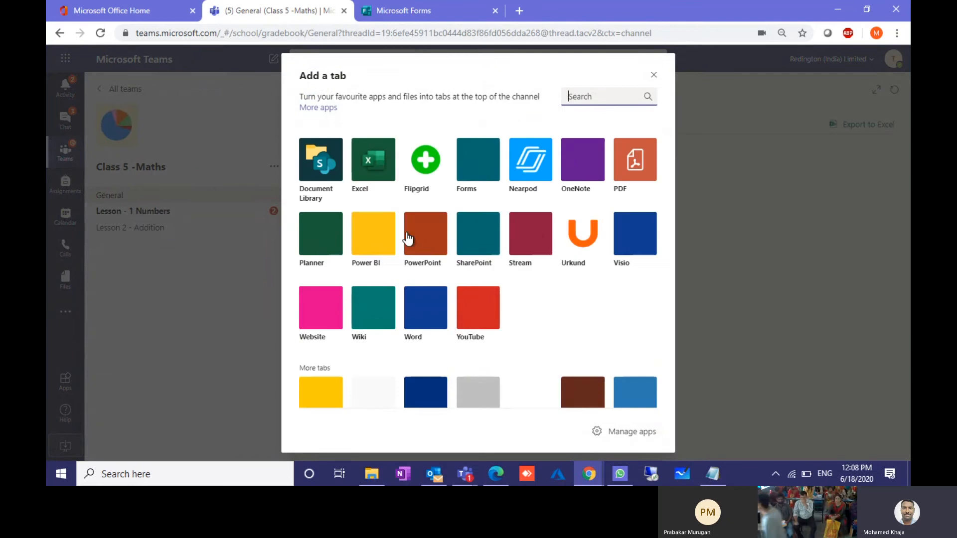
{"action": "left_click", "coordinate": [316, 308]}
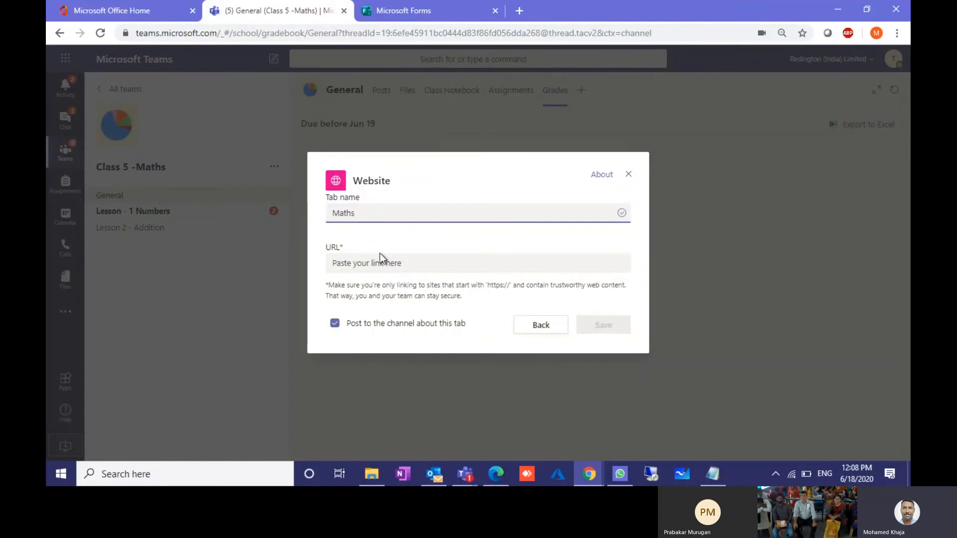
{"action": "left_click", "coordinate": [357, 261]}
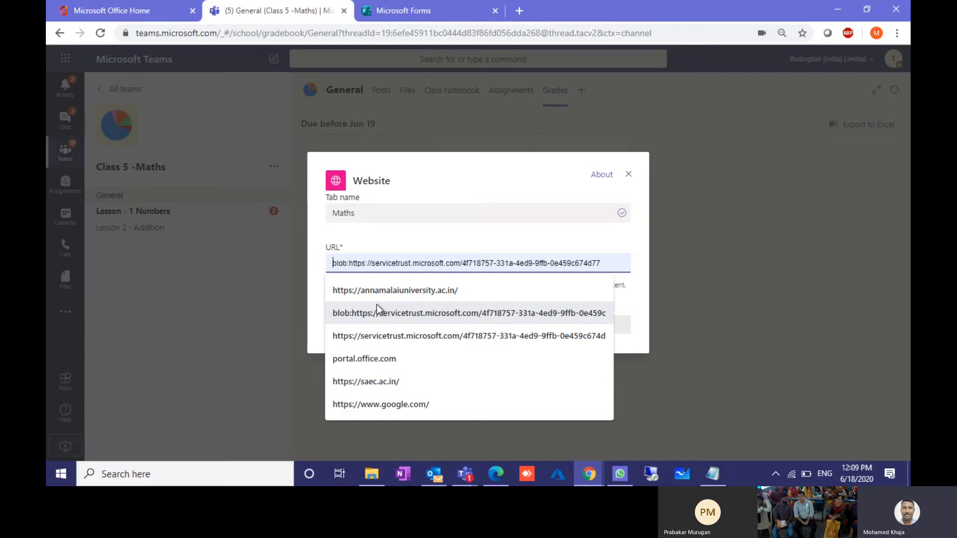
{"action": "left_click", "coordinate": [379, 291]}
{"action": "left_click", "coordinate": [596, 322]}
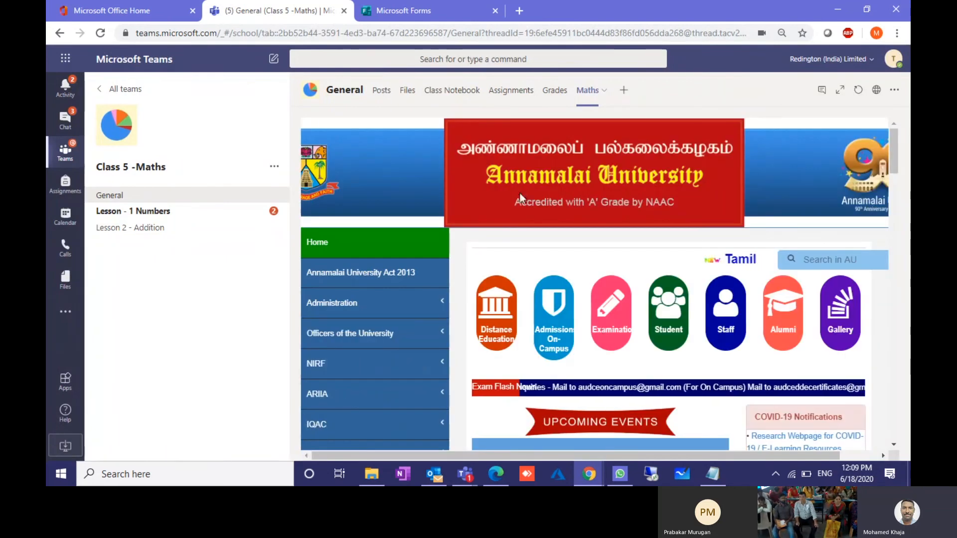
Step: Scroll through the Annamalai University site in the Maths tab, then go to the student's window
{"action": "scroll", "coordinate": [508, 330], "scroll_direction": "down", "scroll_amount": 4}
{"action": "scroll", "coordinate": [508, 330], "scroll_direction": "down", "scroll_amount": 15}
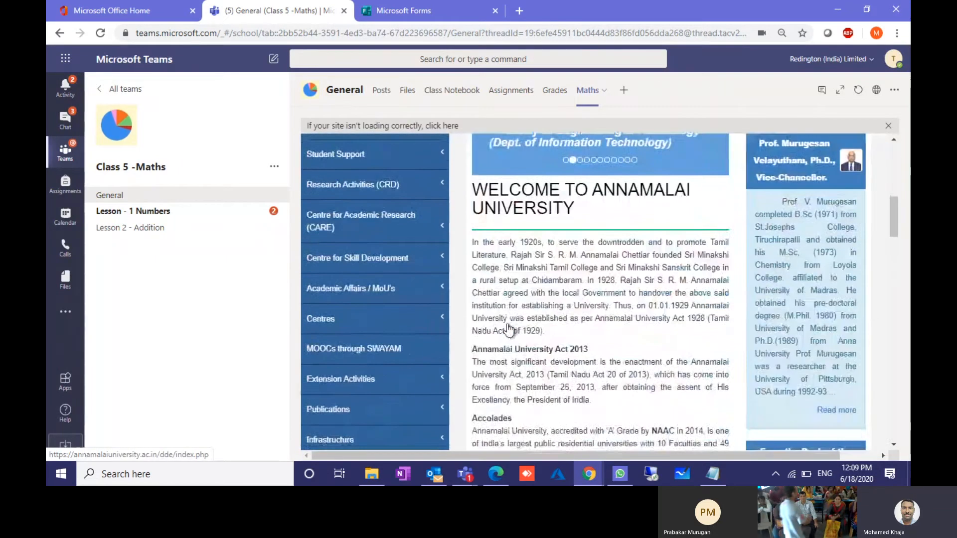
{"action": "scroll", "coordinate": [508, 330], "scroll_direction": "up", "scroll_amount": 15}
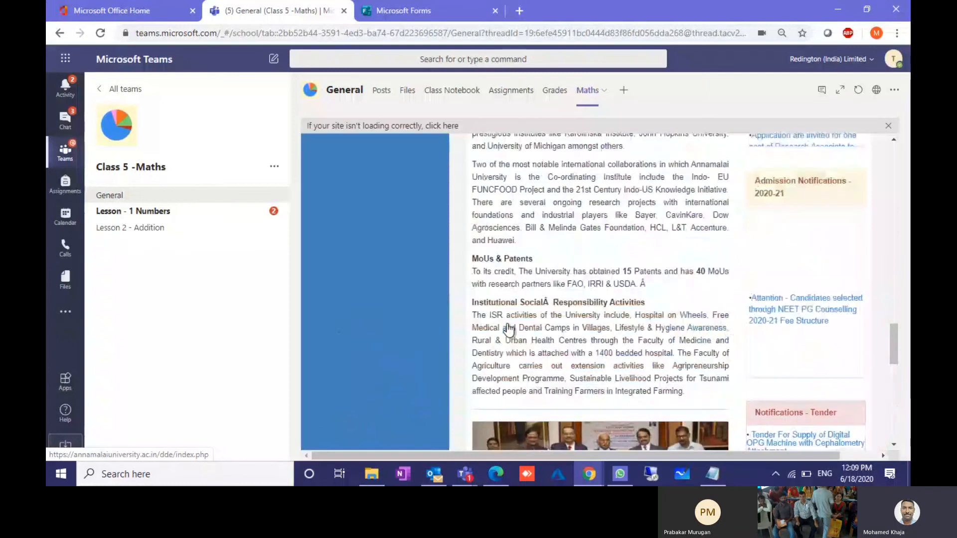
{"action": "scroll", "coordinate": [509, 330], "scroll_direction": "down", "scroll_amount": 2}
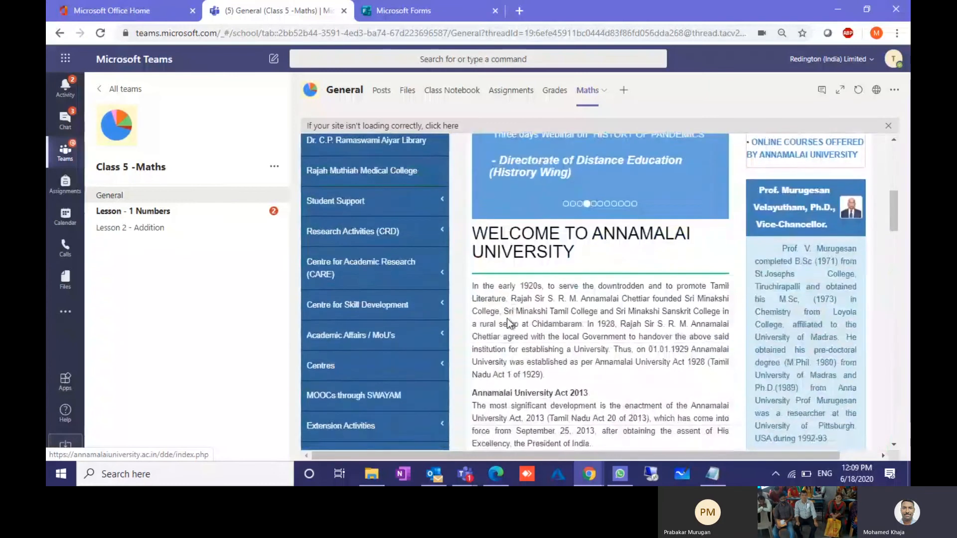
{"action": "mouse_move", "coordinate": [596, 474]}
{"action": "left_click", "coordinate": [647, 422]}
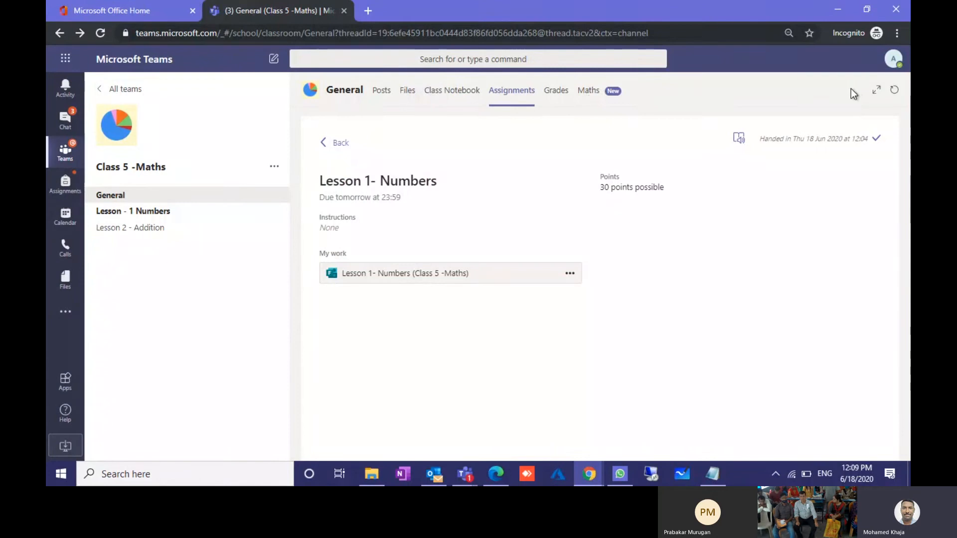
Step: View the Maths website tab in the student's window, then return to the teacher's class window
{"action": "left_click", "coordinate": [595, 92]}
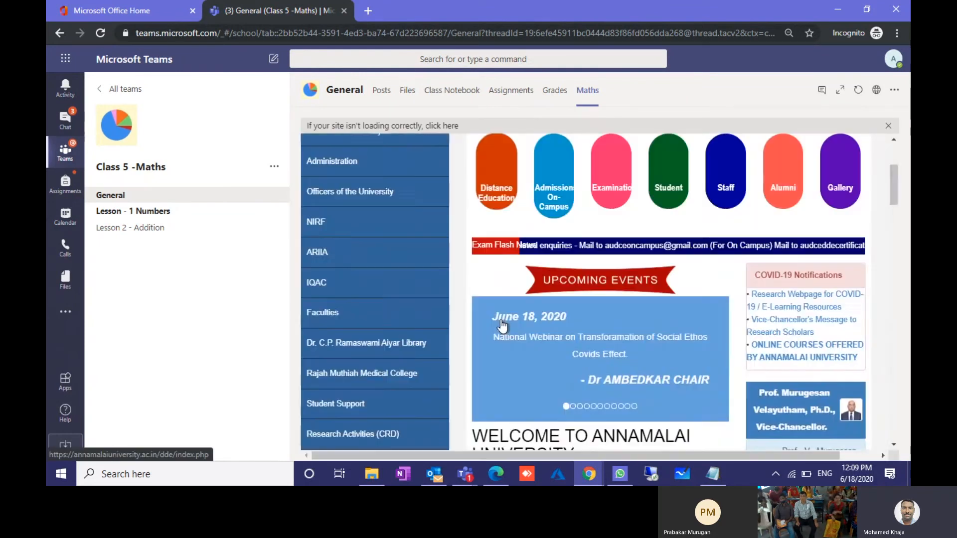
{"action": "scroll", "coordinate": [502, 327], "scroll_direction": "down", "scroll_amount": 10}
{"action": "scroll", "coordinate": [503, 326], "scroll_direction": "down", "scroll_amount": 5}
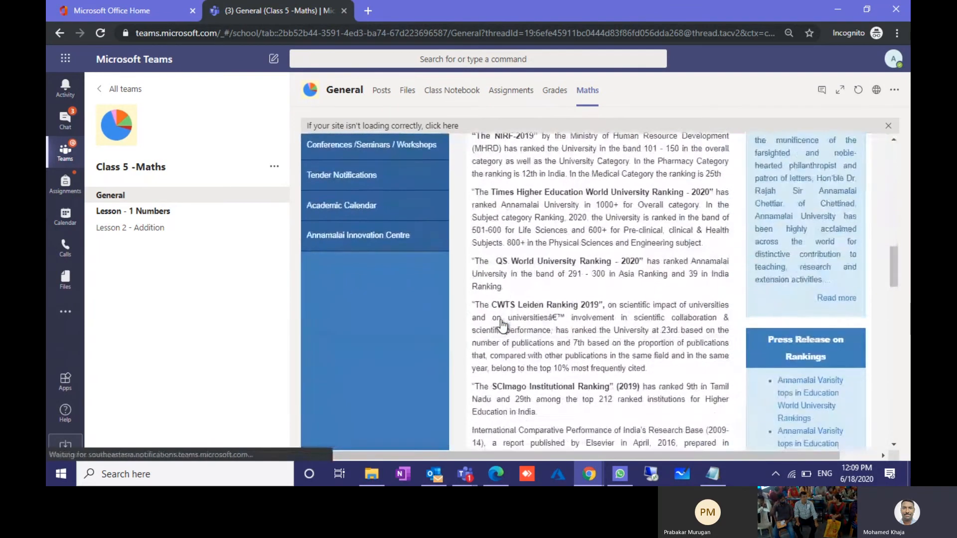
{"action": "scroll", "coordinate": [497, 331], "scroll_direction": "up", "scroll_amount": 15}
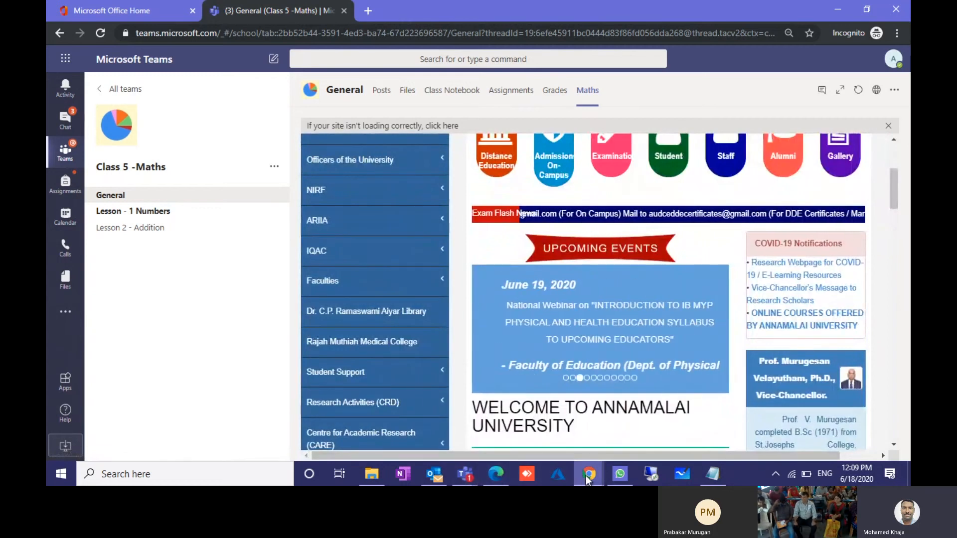
{"action": "mouse_move", "coordinate": [584, 476]}
{"action": "left_click", "coordinate": [550, 441]}
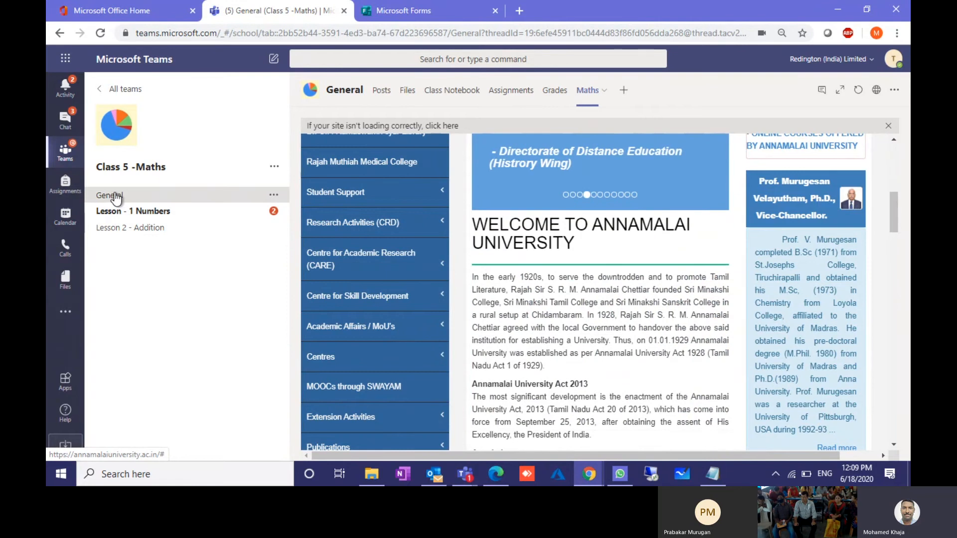
Step: Open the General channel, then the Calendar showing the 15–19 June 2020 week
{"action": "left_click", "coordinate": [118, 194]}
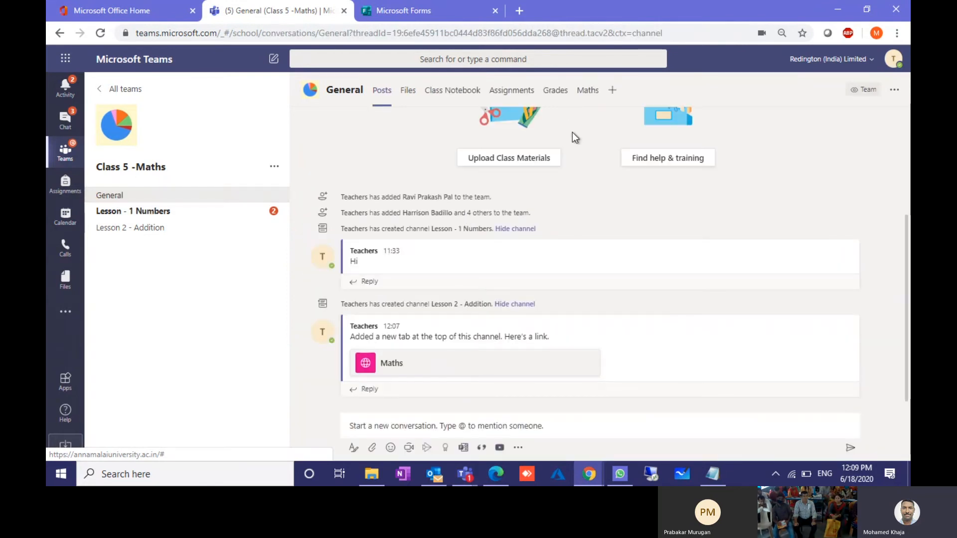
{"action": "left_click", "coordinate": [65, 216]}
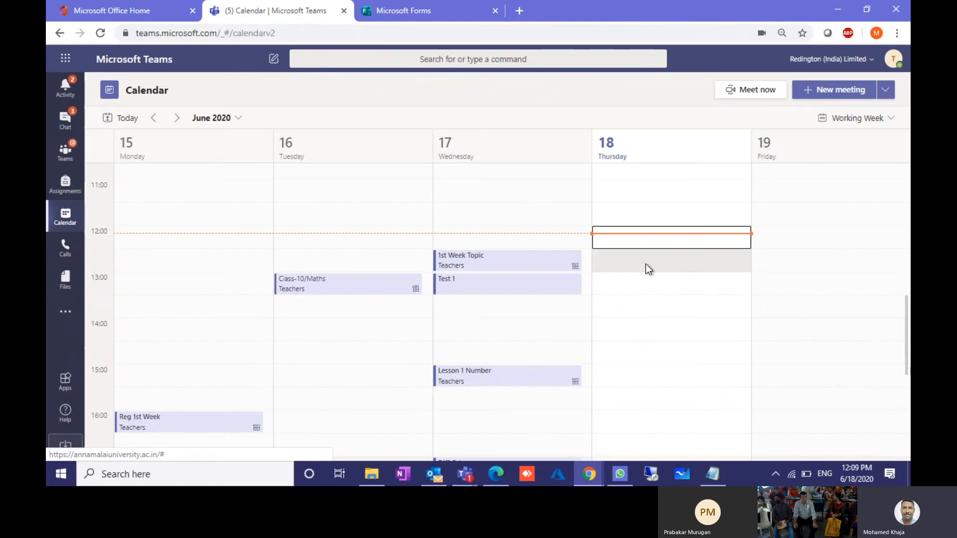
Step: Start a meeting on Thursday 18 June at 14:00 and set its end time to 14:45
{"action": "left_click", "coordinate": [654, 329]}
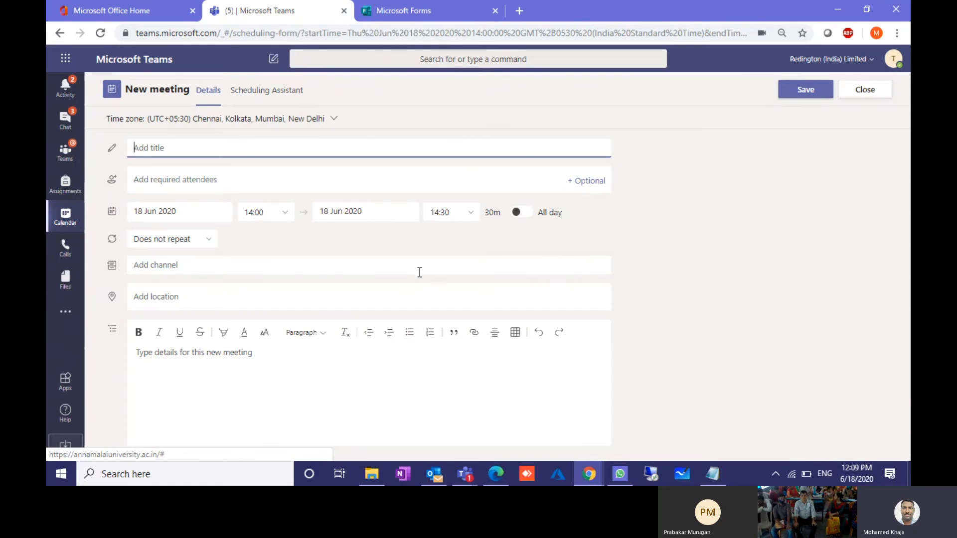
{"action": "left_click", "coordinate": [172, 214]}
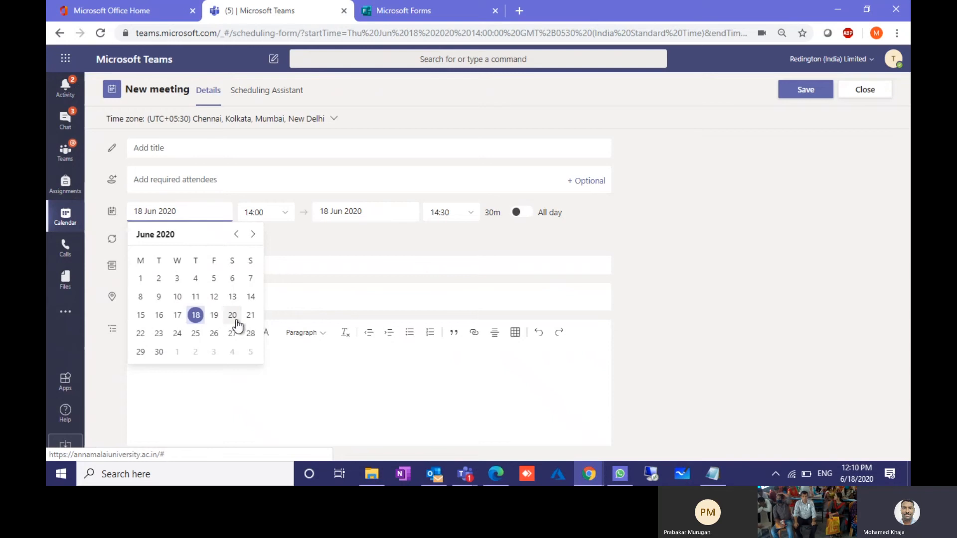
{"action": "left_click", "coordinate": [285, 215]}
{"action": "left_click", "coordinate": [451, 212]}
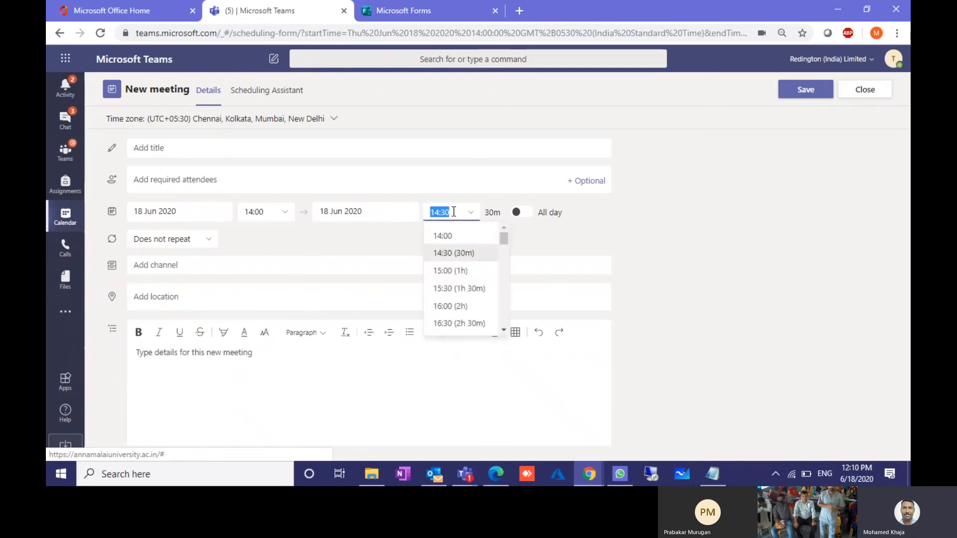
{"action": "left_click", "coordinate": [453, 211]}
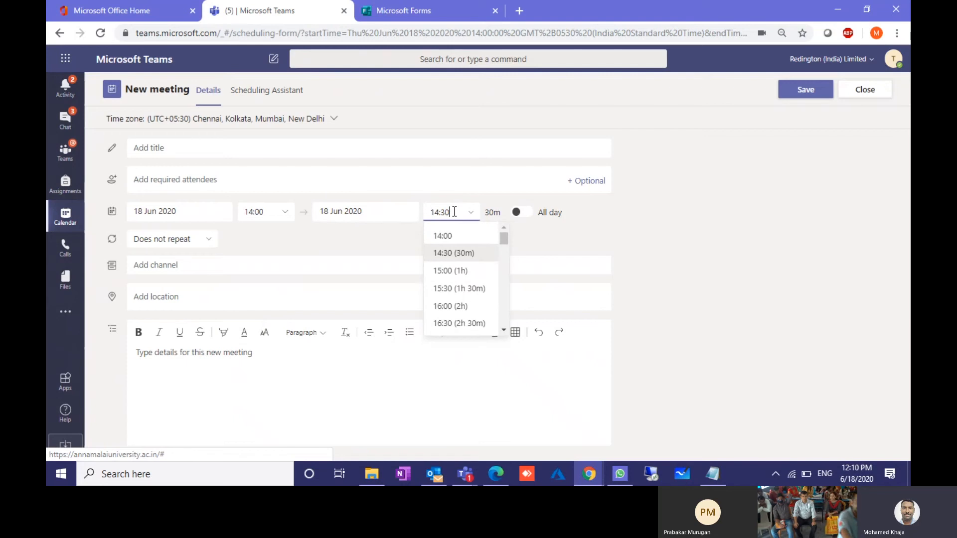
{"action": "key", "text": "BackSpace"}
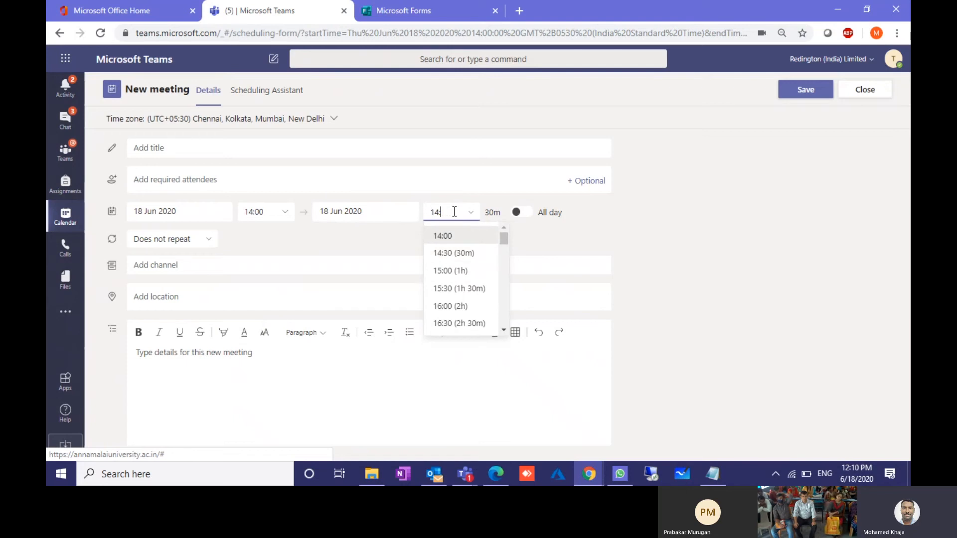
{"action": "type", "text": "45"}
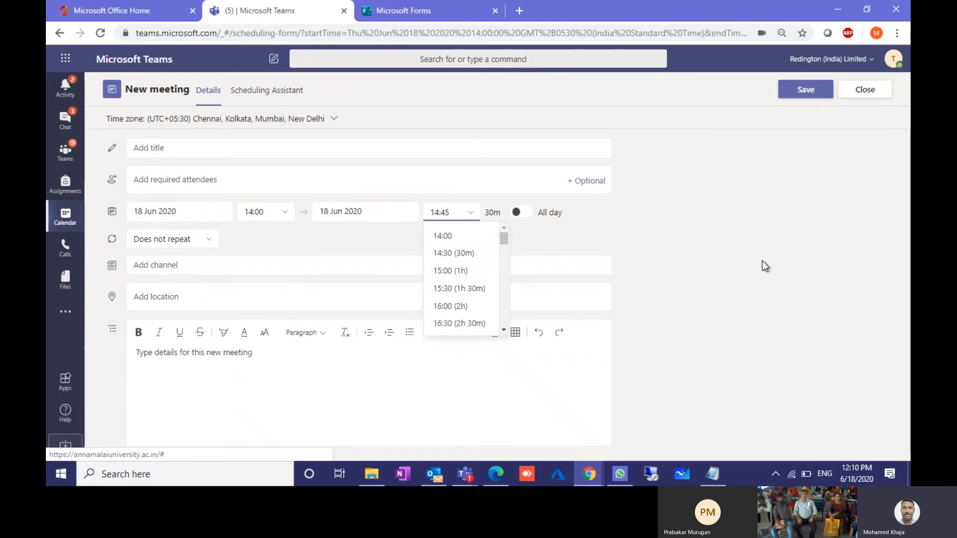
{"action": "left_click", "coordinate": [441, 241]}
Step: Title the meeting 'Lesson 1 Numbers' and post it to Class 5 -Maths > Lesson - 1 Numbers
{"action": "left_click", "coordinate": [243, 146]}
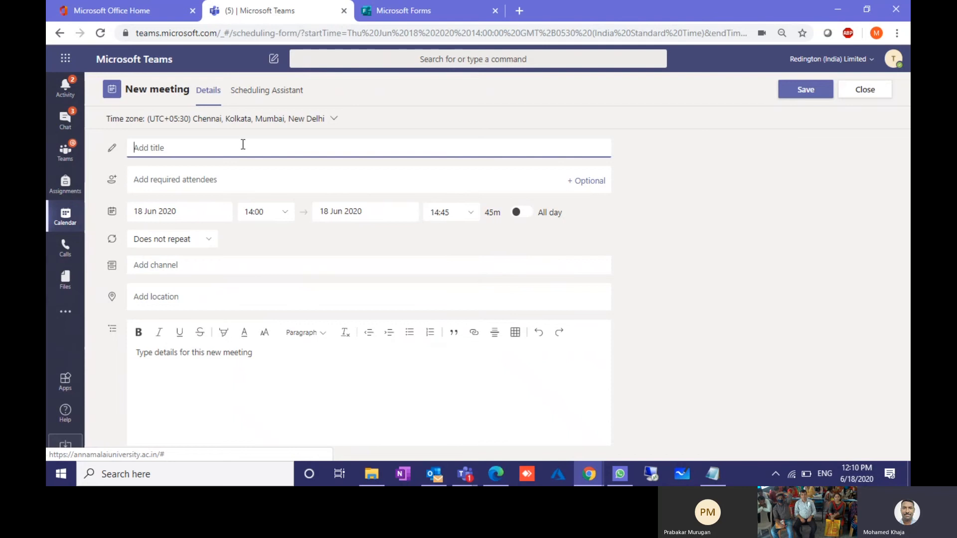
{"action": "type", "text": "Les"}
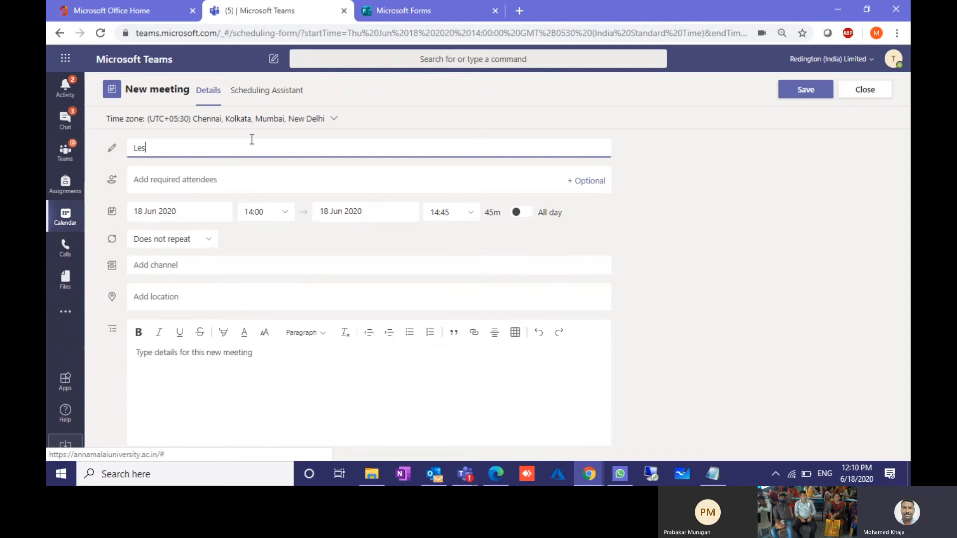
{"action": "type", "text": "son 1 "}
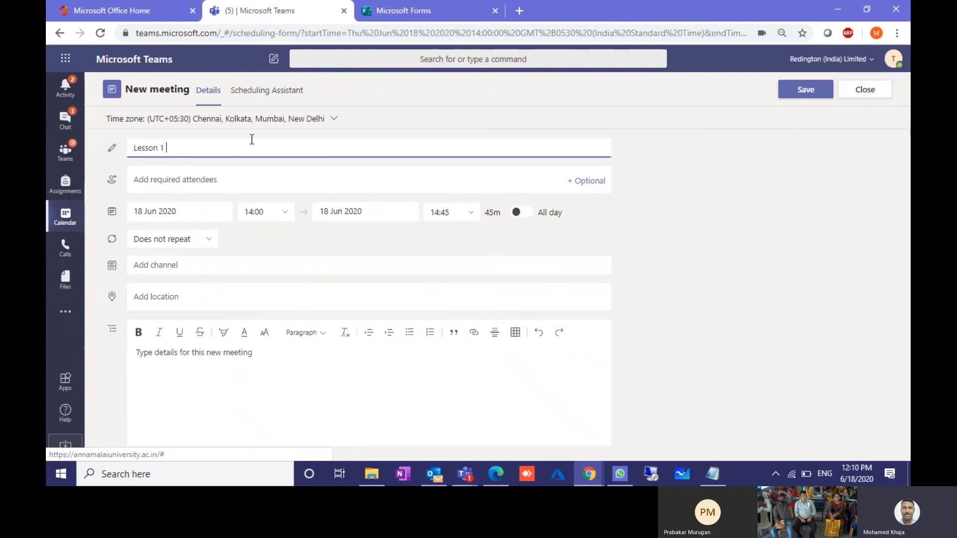
{"action": "type", "text": "Numbers"}
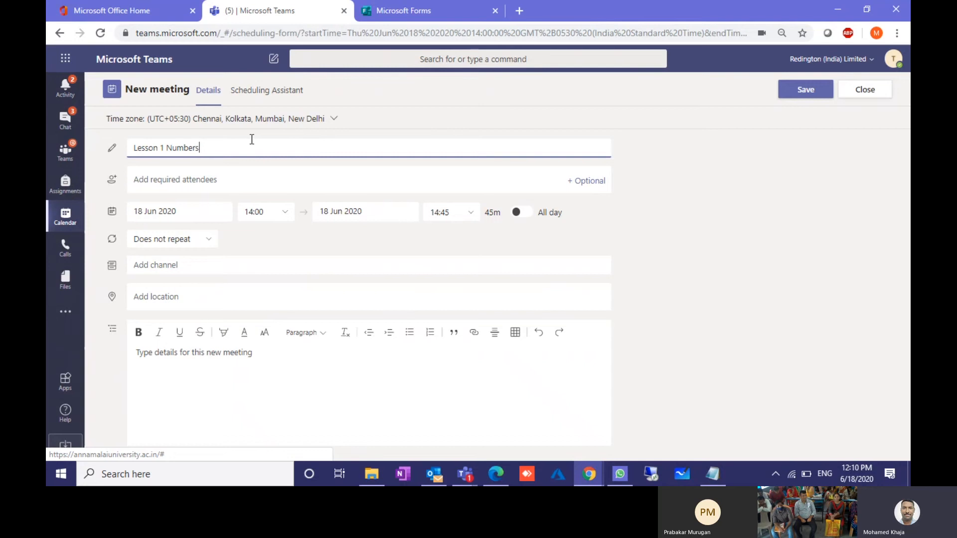
{"action": "left_click", "coordinate": [179, 185]}
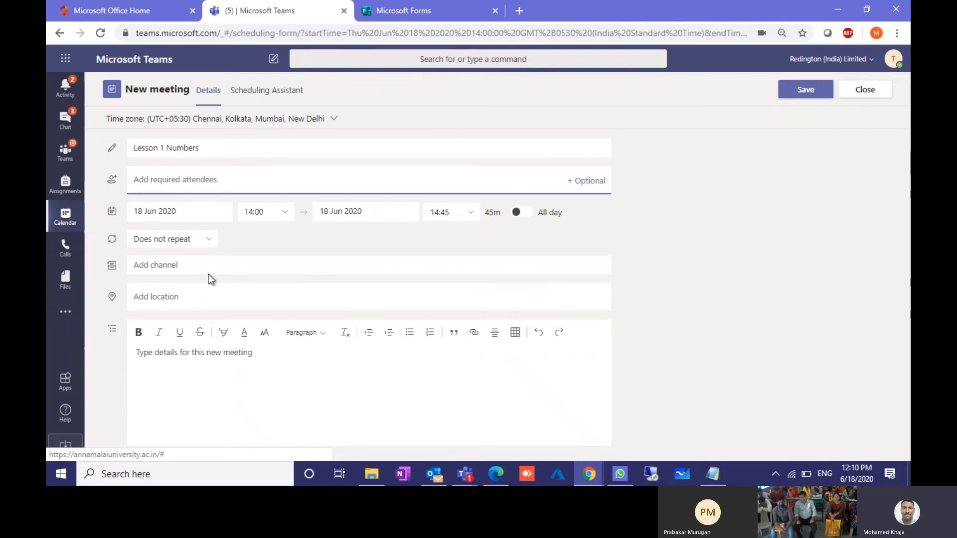
{"action": "left_click", "coordinate": [213, 265]}
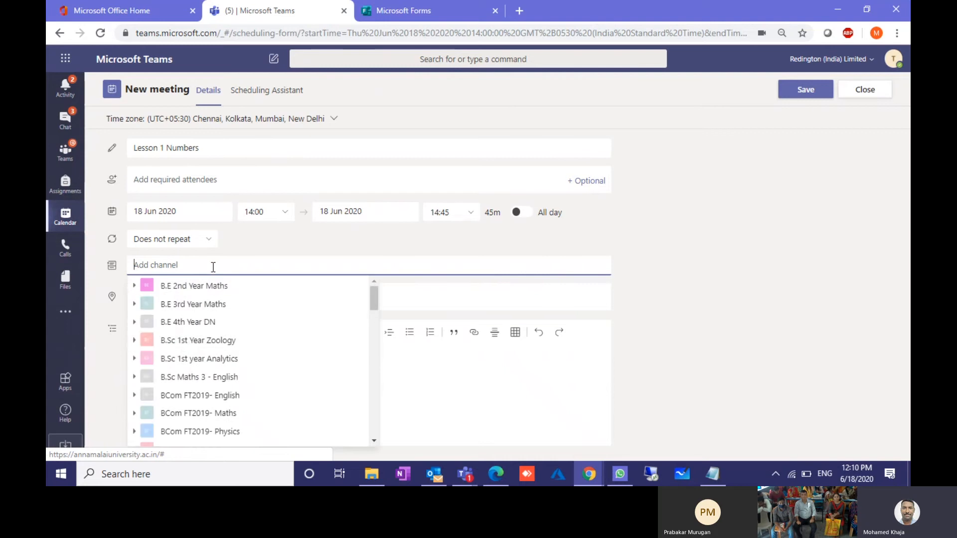
{"action": "scroll", "coordinate": [188, 403], "scroll_direction": "down", "scroll_amount": 5}
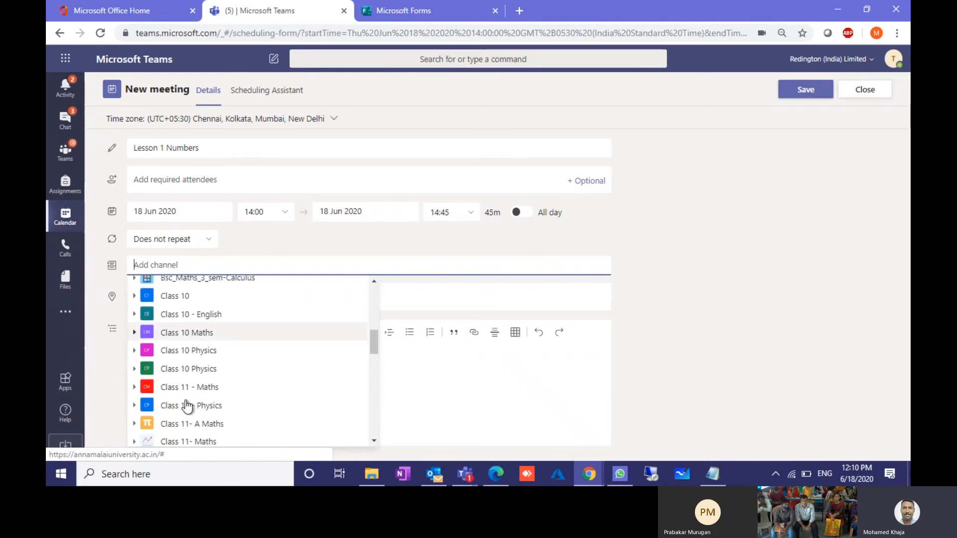
{"action": "scroll", "coordinate": [186, 406], "scroll_direction": "down", "scroll_amount": 6}
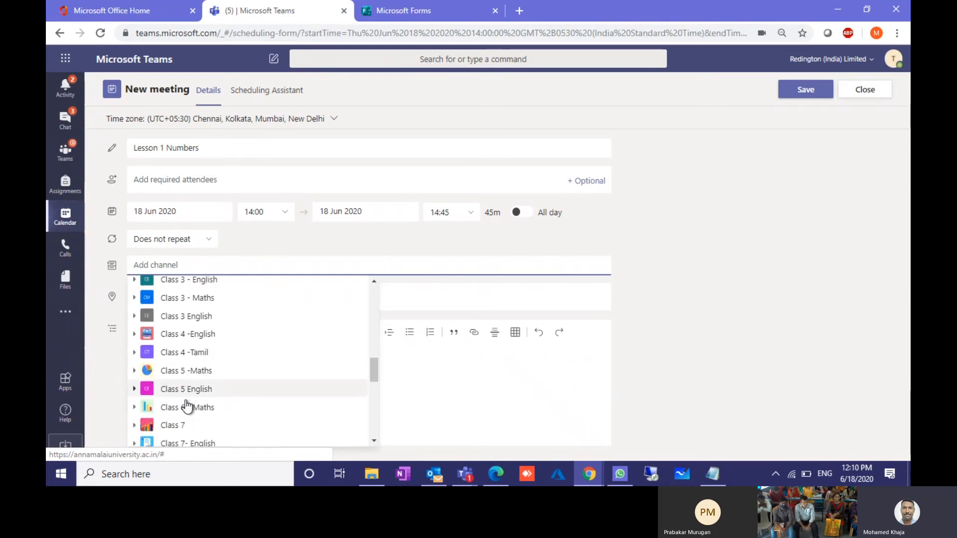
{"action": "left_click", "coordinate": [134, 369]}
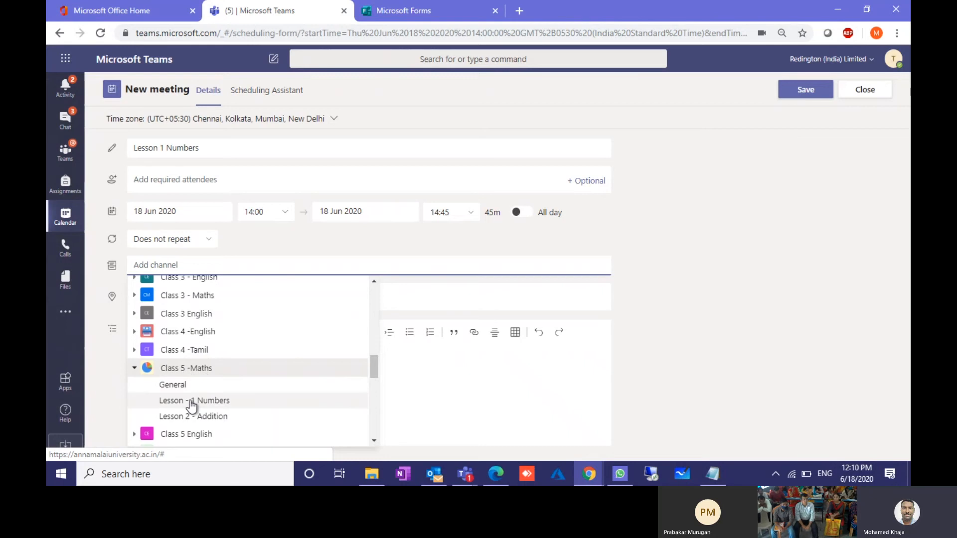
{"action": "left_click", "coordinate": [191, 401]}
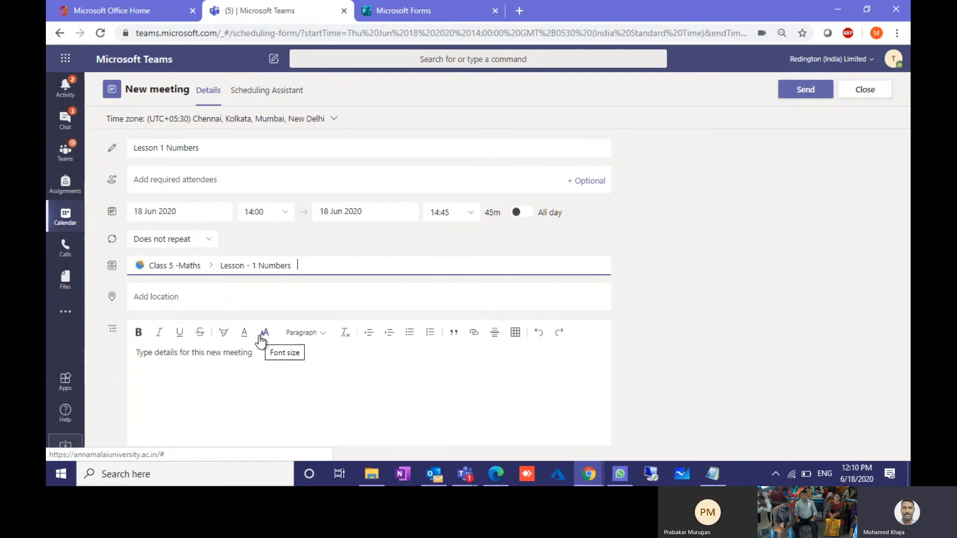
Step: Check the meeting details and repeat options, then view attendee availability in Scheduling Assistant
{"action": "left_click", "coordinate": [239, 377]}
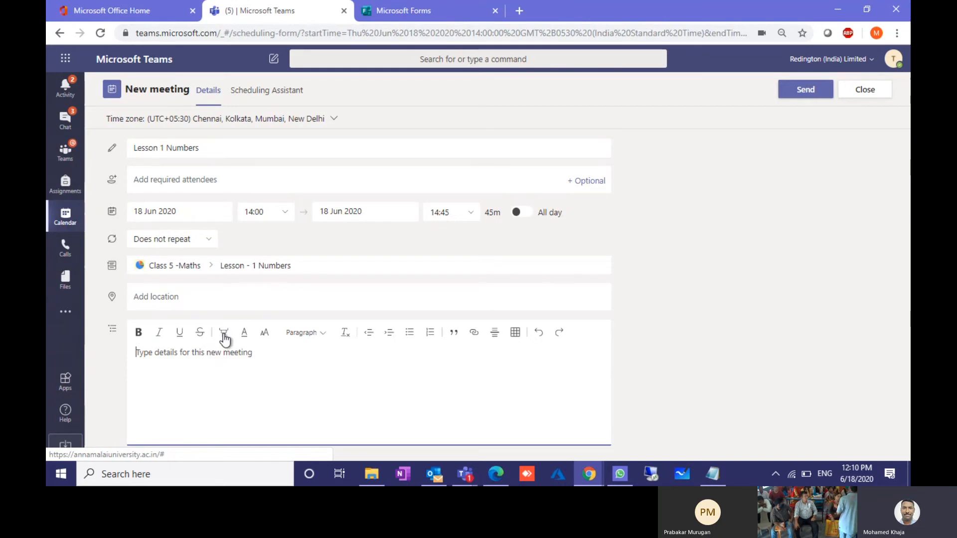
{"action": "left_click", "coordinate": [184, 240]}
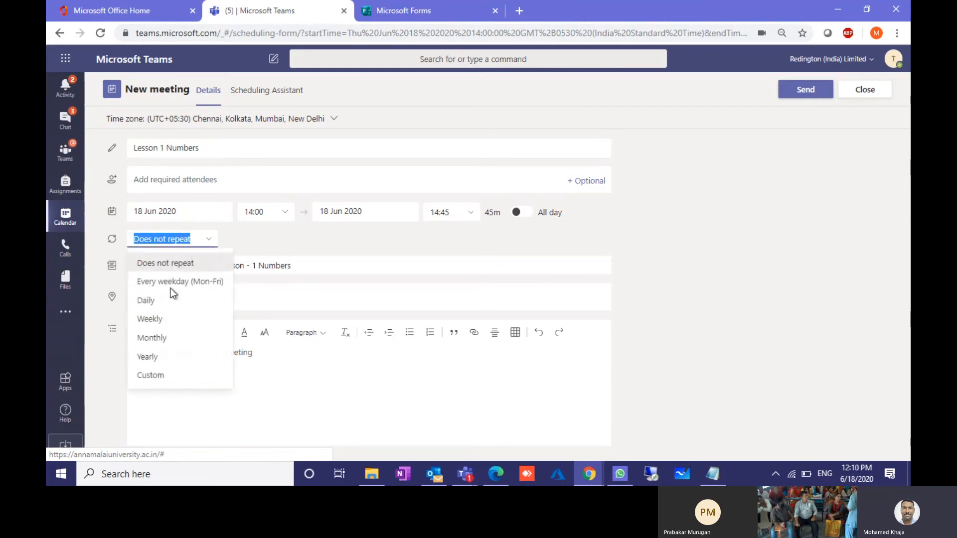
{"action": "left_click", "coordinate": [282, 91]}
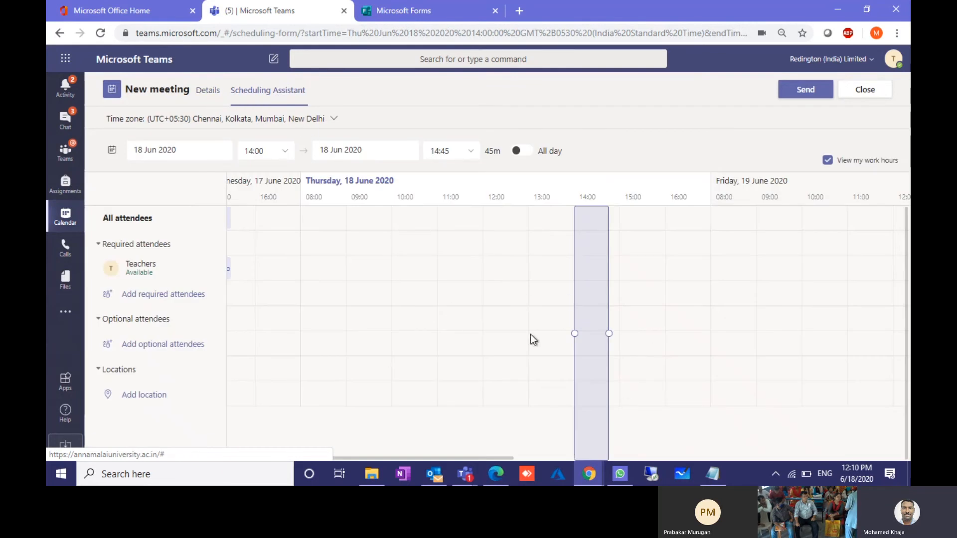
Step: Send the Lesson 1 Numbers meeting from Details for Thursday 18 June, 14:00–14:45
{"action": "mouse_move", "coordinate": [591, 406]}
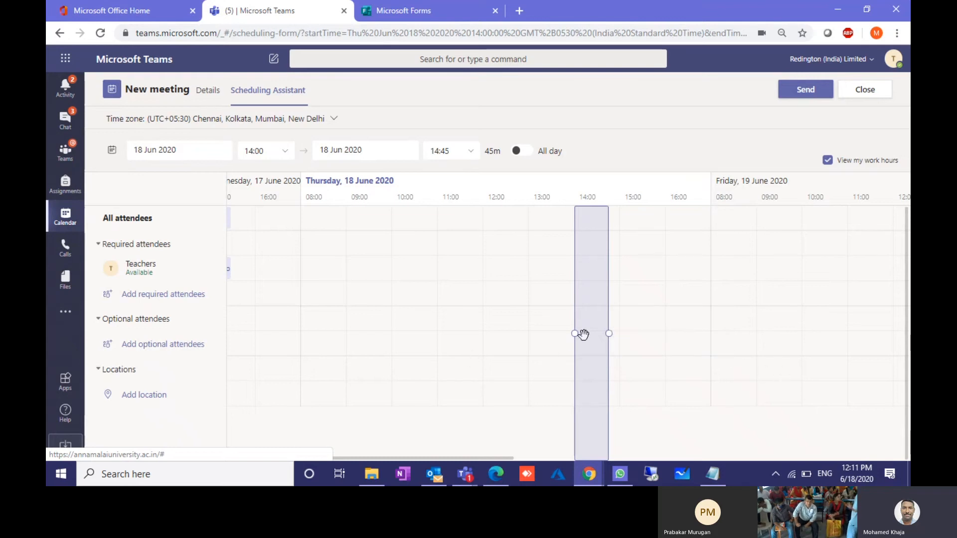
{"action": "left_click", "coordinate": [209, 92]}
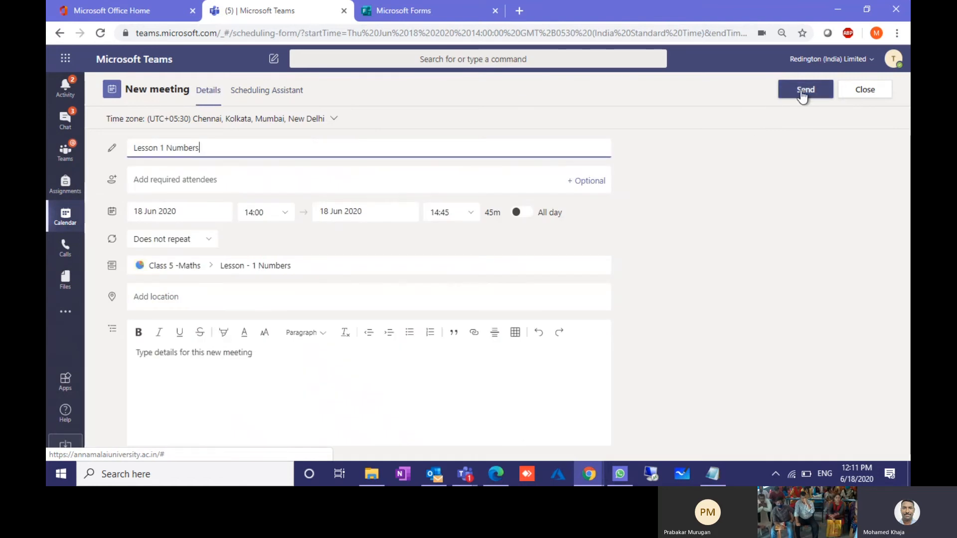
{"action": "left_click", "coordinate": [802, 94]}
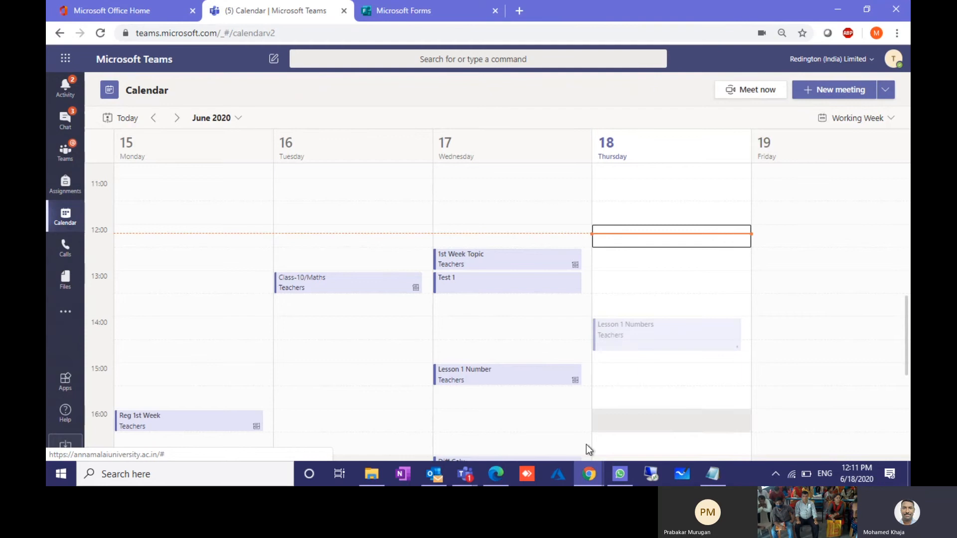
Step: In the second Teams window's calendar, start a new meeting on Thursday 18 June at 13:00
{"action": "mouse_move", "coordinate": [596, 481]}
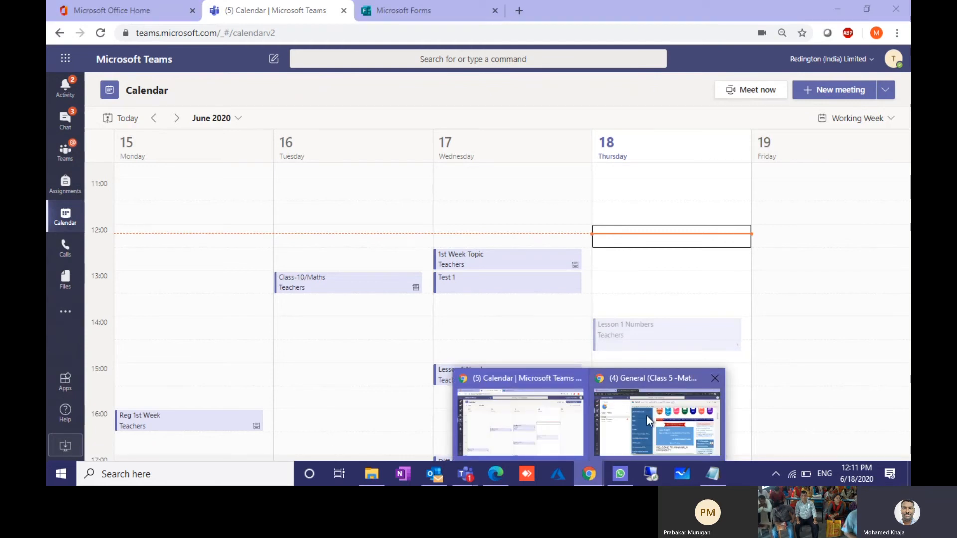
{"action": "left_click", "coordinate": [647, 416]}
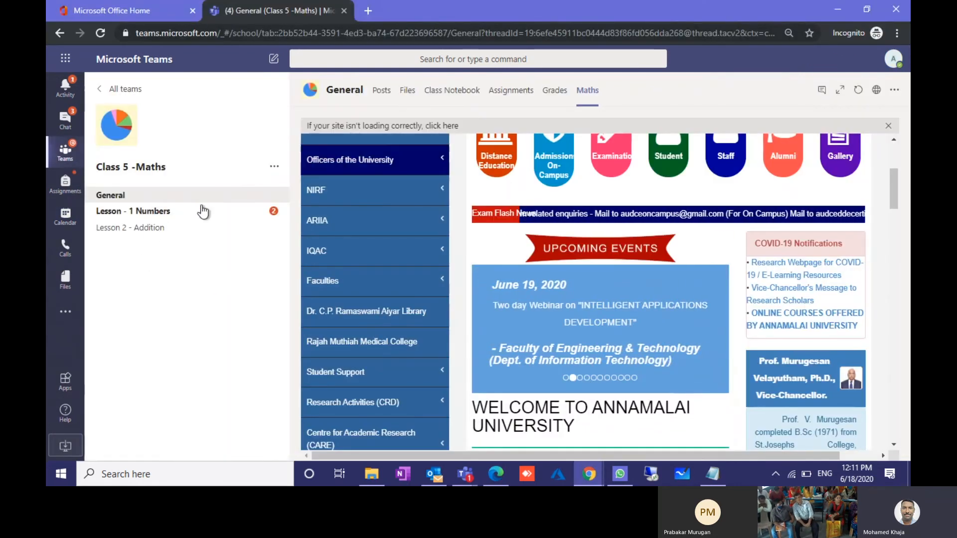
{"action": "left_click", "coordinate": [66, 215]}
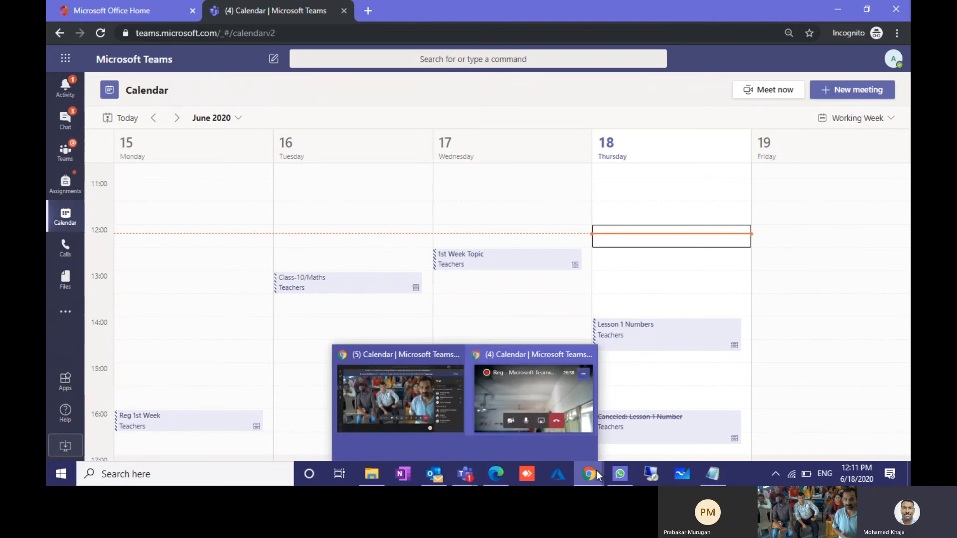
{"action": "left_click", "coordinate": [522, 417]}
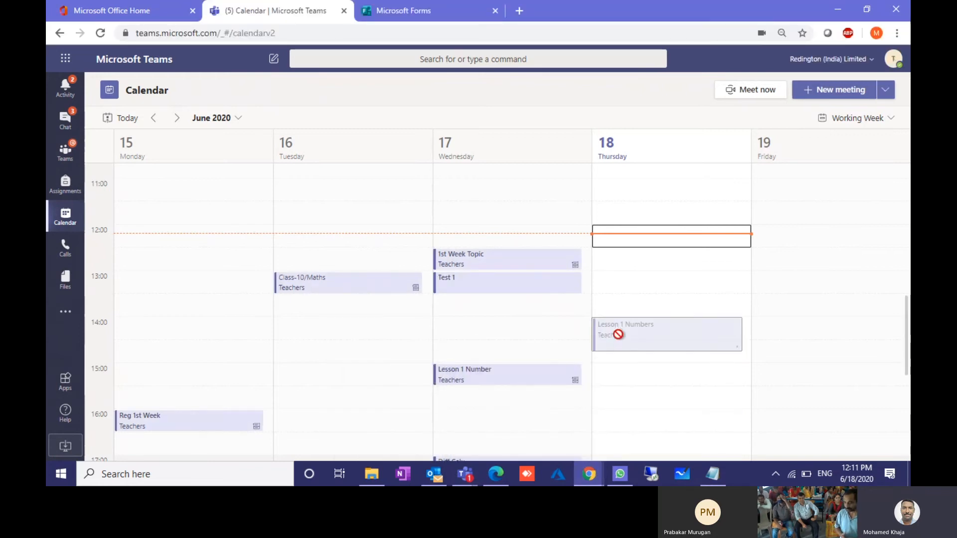
{"action": "left_click", "coordinate": [641, 288]}
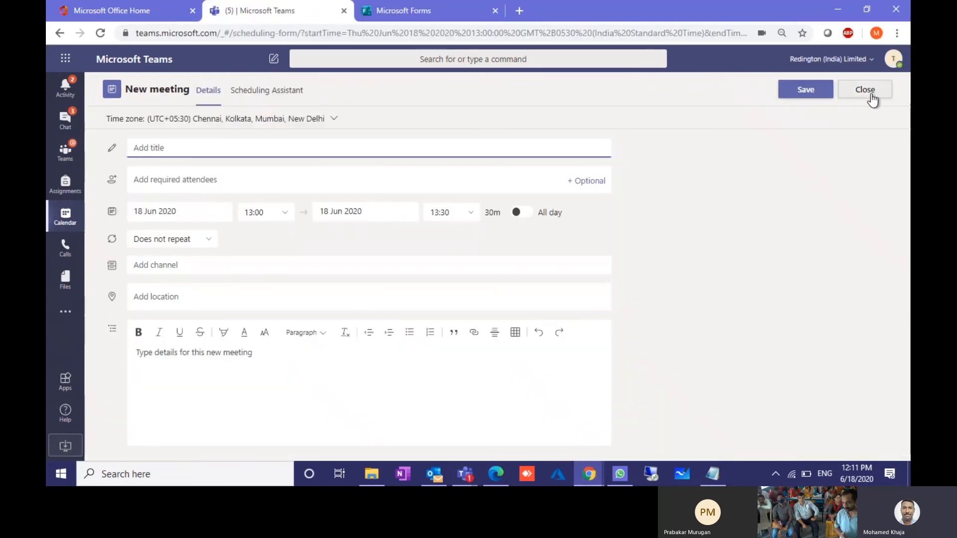
Step: Close the blank meeting, open Lesson 1 Numbers, and open its Meeting options in a new tab
{"action": "left_click", "coordinate": [869, 95]}
{"action": "left_click", "coordinate": [629, 327]}
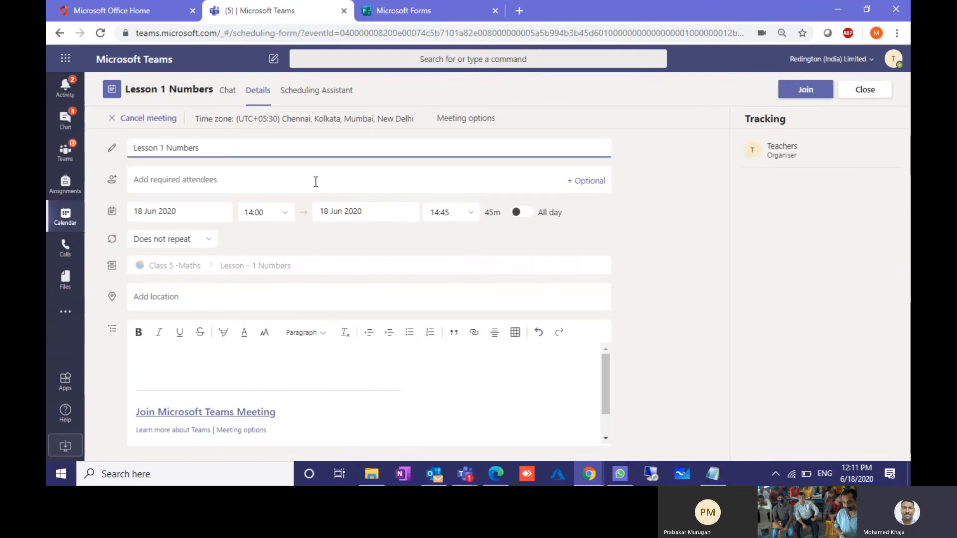
{"action": "left_click", "coordinate": [259, 182]}
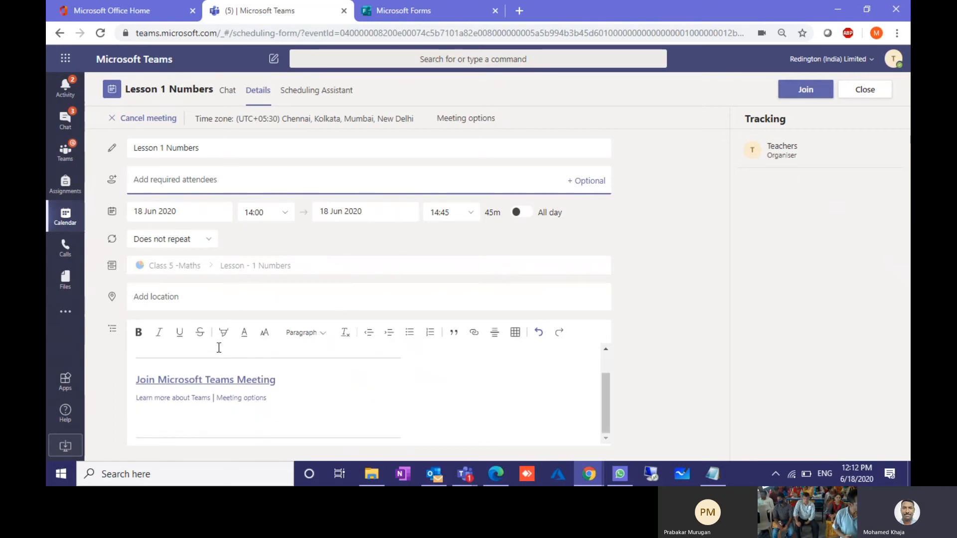
{"action": "left_click", "coordinate": [456, 118]}
{"action": "left_click", "coordinate": [276, 11]}
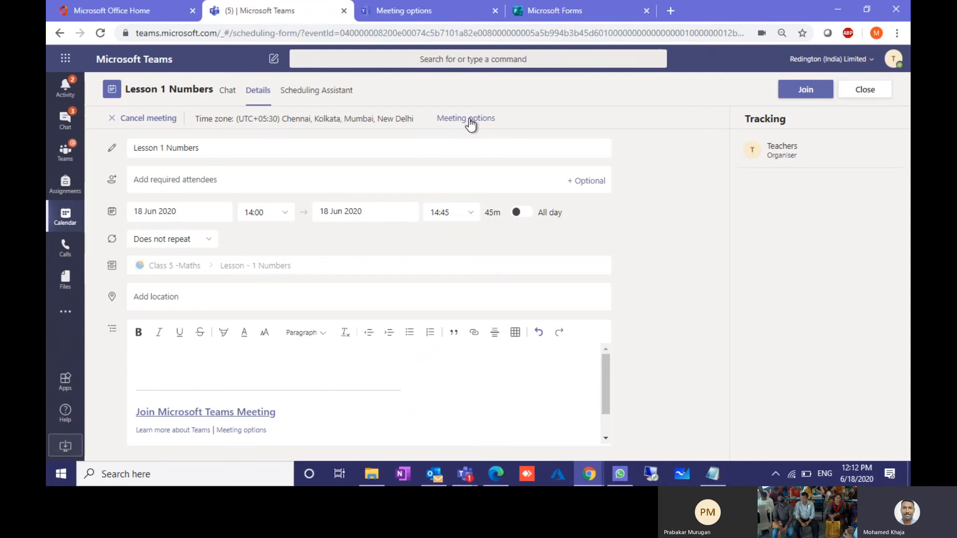
Step: Set 'Who can present?' to Only me for Lesson 1 Numbers, save, and confirm it stuck
{"action": "left_click", "coordinate": [428, 8]}
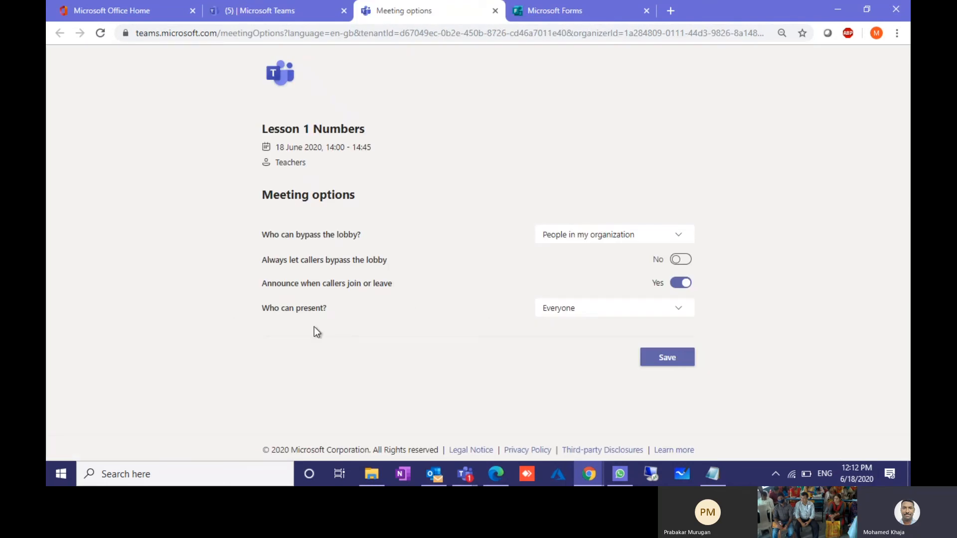
{"action": "left_click", "coordinate": [578, 311]}
{"action": "left_click", "coordinate": [559, 378]}
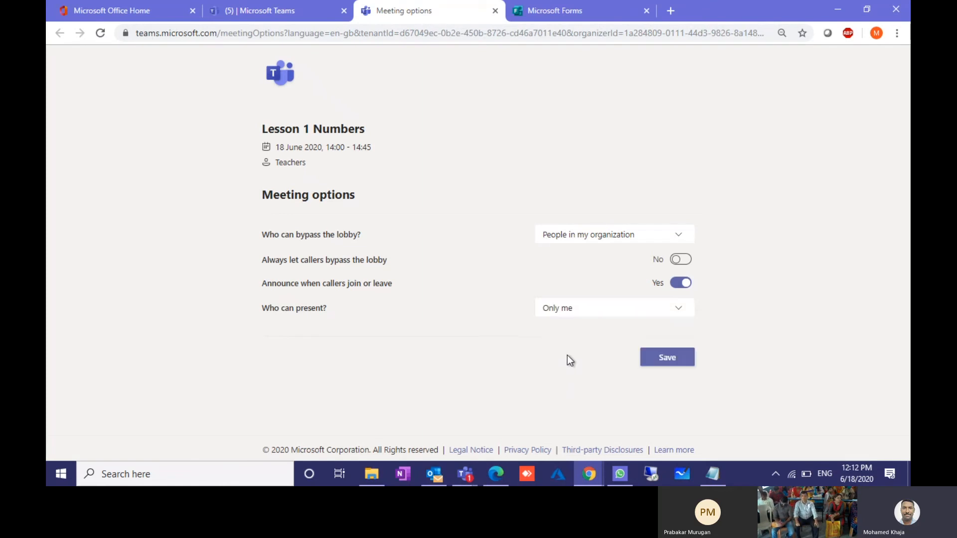
{"action": "left_click", "coordinate": [661, 357]}
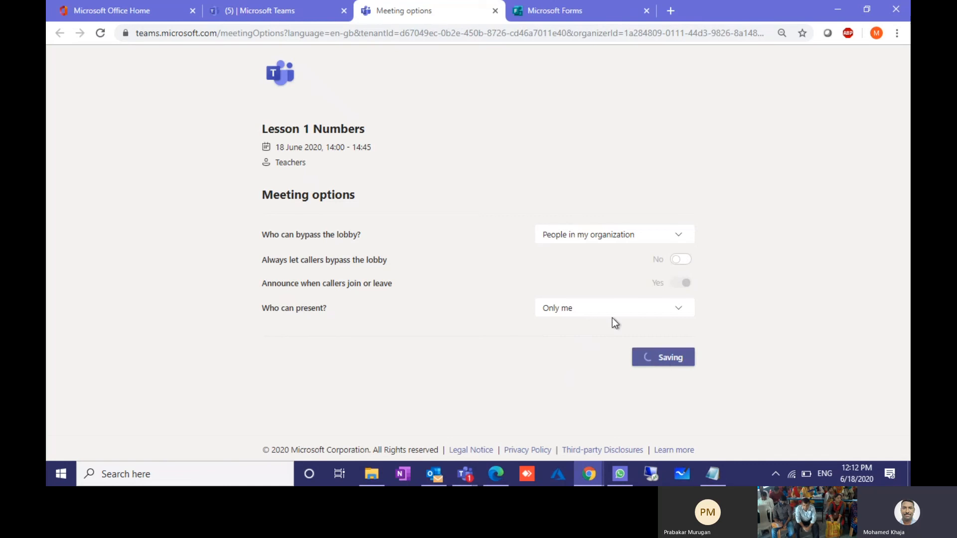
{"action": "left_click", "coordinate": [279, 2]}
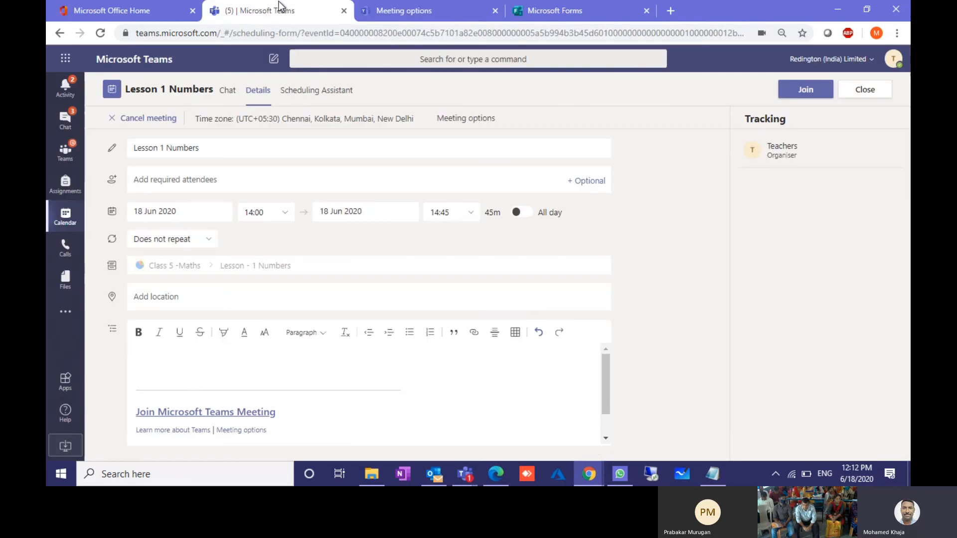
{"action": "left_click", "coordinate": [429, 4]}
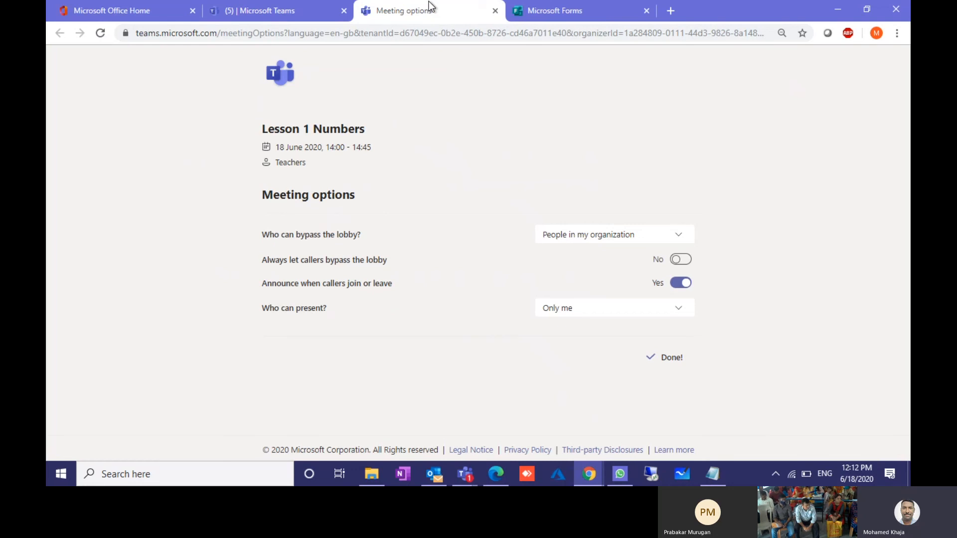
{"action": "left_click", "coordinate": [299, 10]}
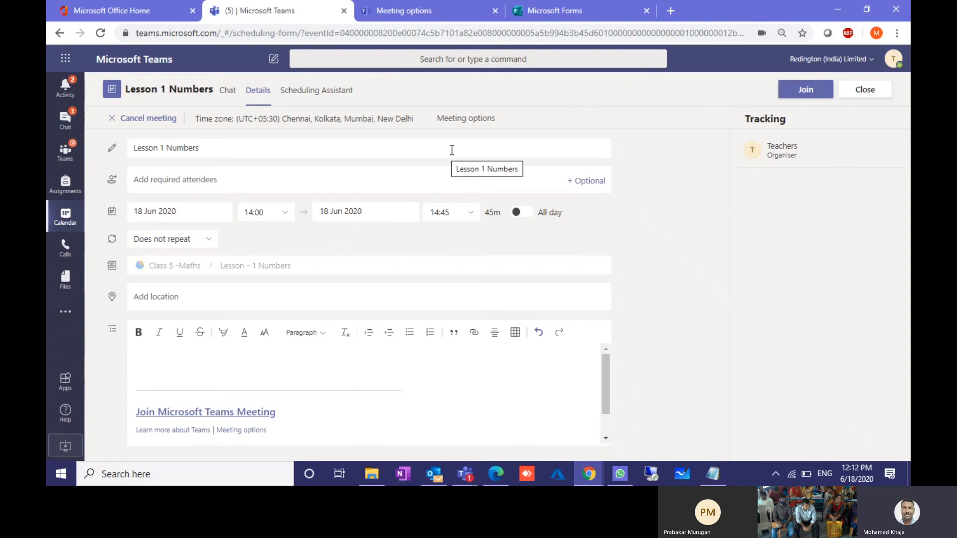
Step: Append ' 1' to make the title 'Lesson 1 Numbers 1' and send the update
{"action": "left_click", "coordinate": [255, 150]}
{"action": "type", "text": "1"}
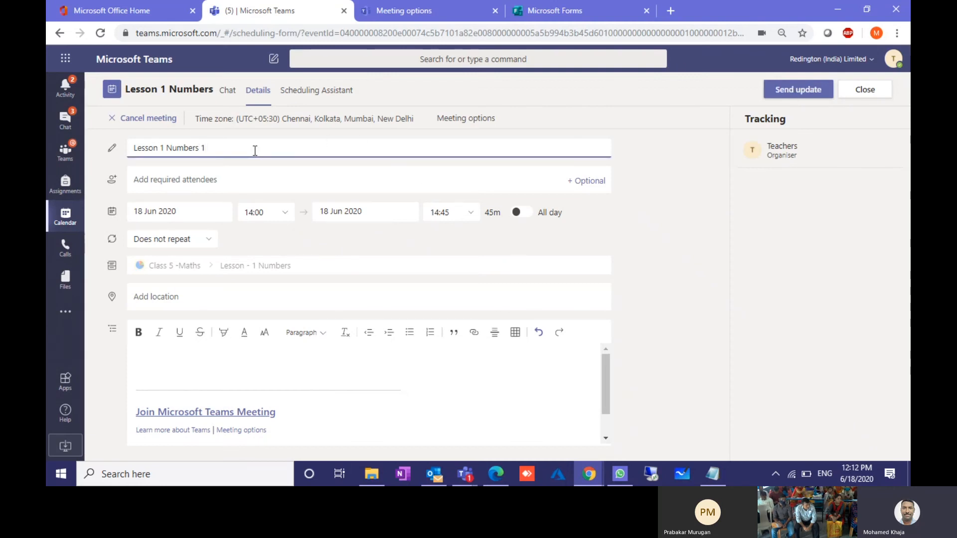
{"action": "left_click", "coordinate": [793, 94]}
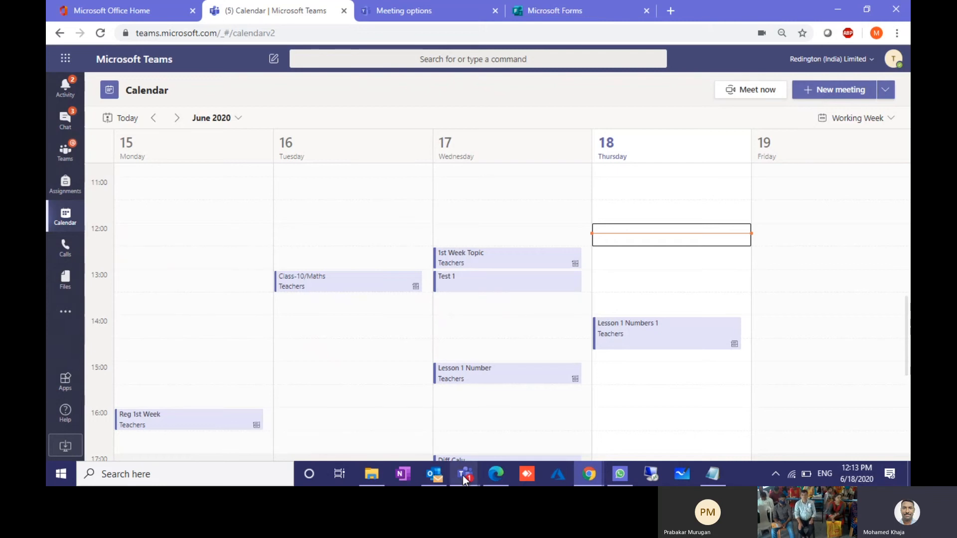
Step: Bring the live recorded meeting window forward from the Teams taskbar preview
{"action": "mouse_move", "coordinate": [464, 478]}
{"action": "left_click", "coordinate": [410, 384]}
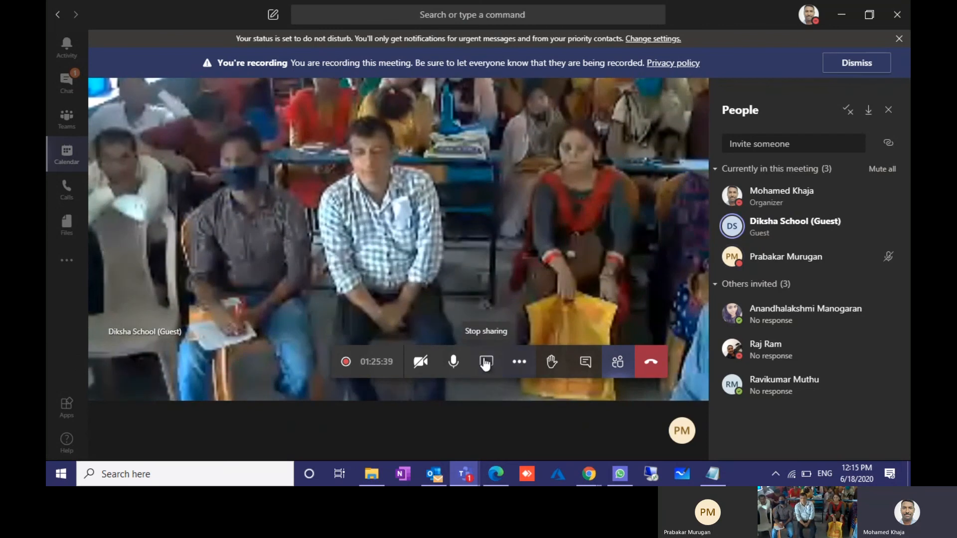
Step: Allow the participant's request to control the shared screen, ending with the microphone muted
{"action": "left_click", "coordinate": [453, 362]}
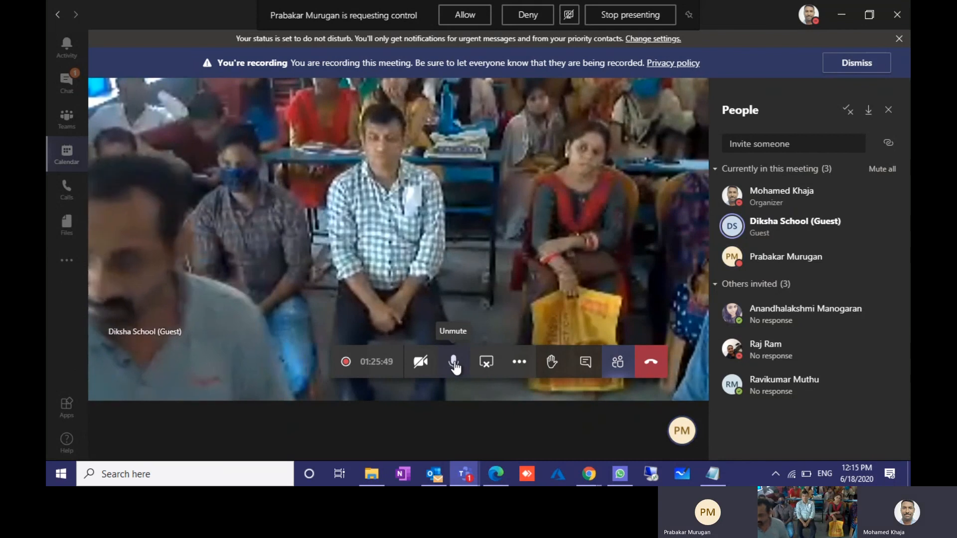
{"action": "left_click", "coordinate": [454, 367]}
{"action": "left_click", "coordinate": [454, 367]}
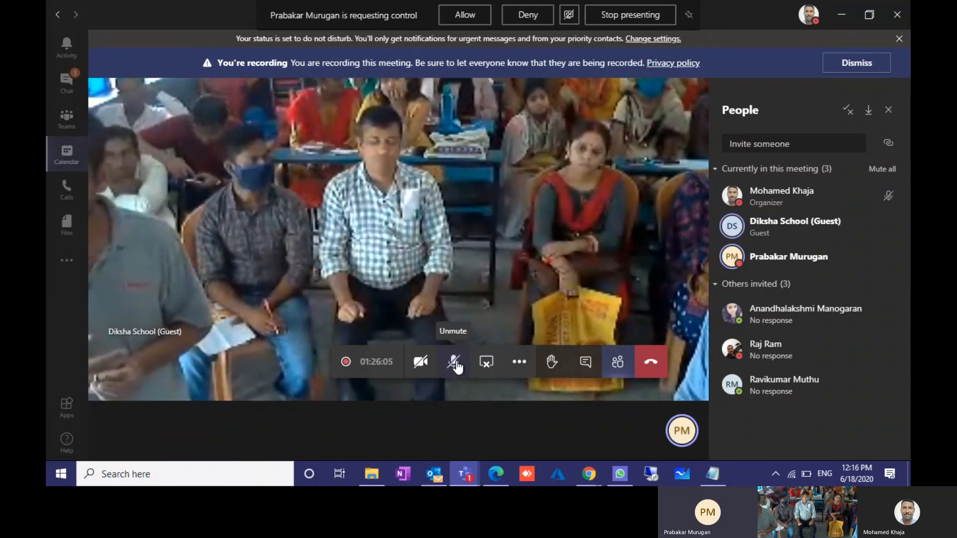
{"action": "left_click", "coordinate": [460, 16]}
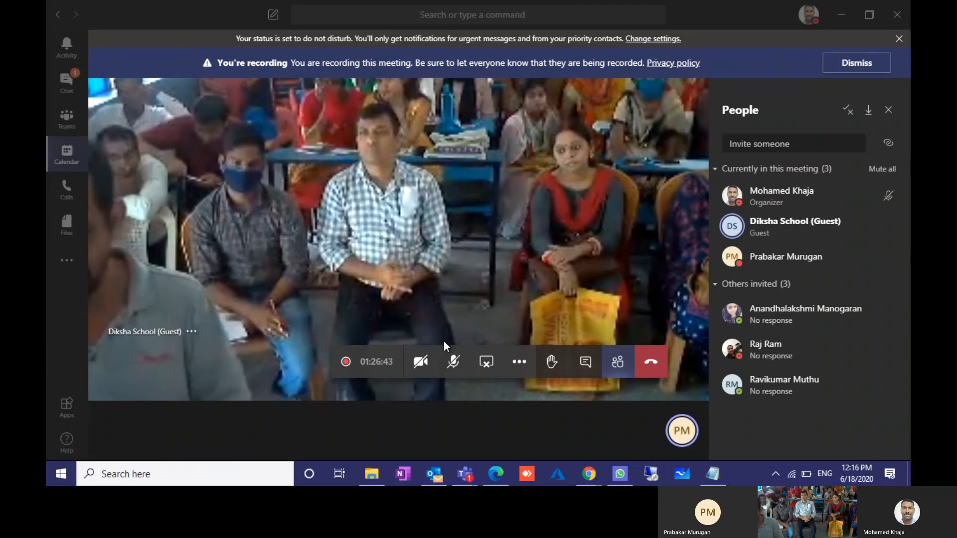
{"action": "left_click", "coordinate": [454, 362]}
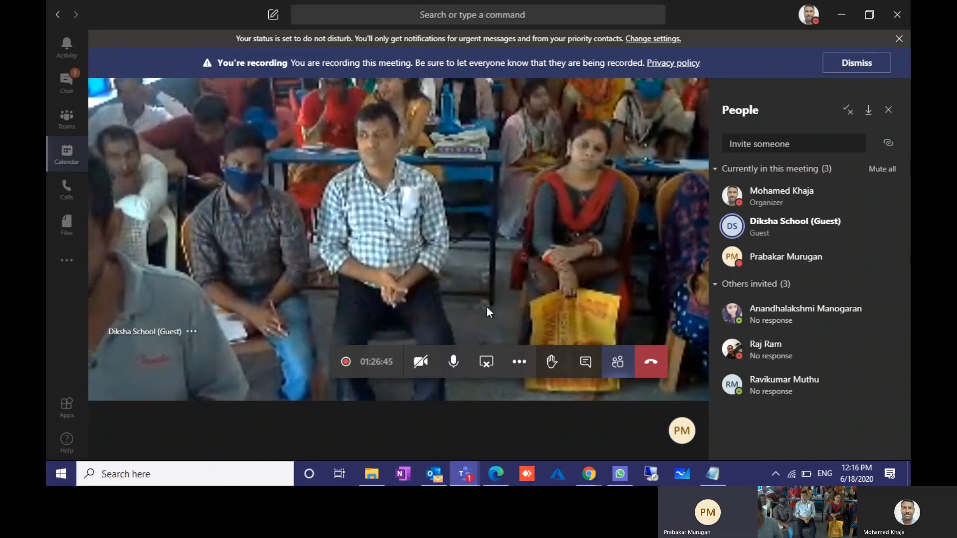
{"action": "left_click", "coordinate": [453, 361]}
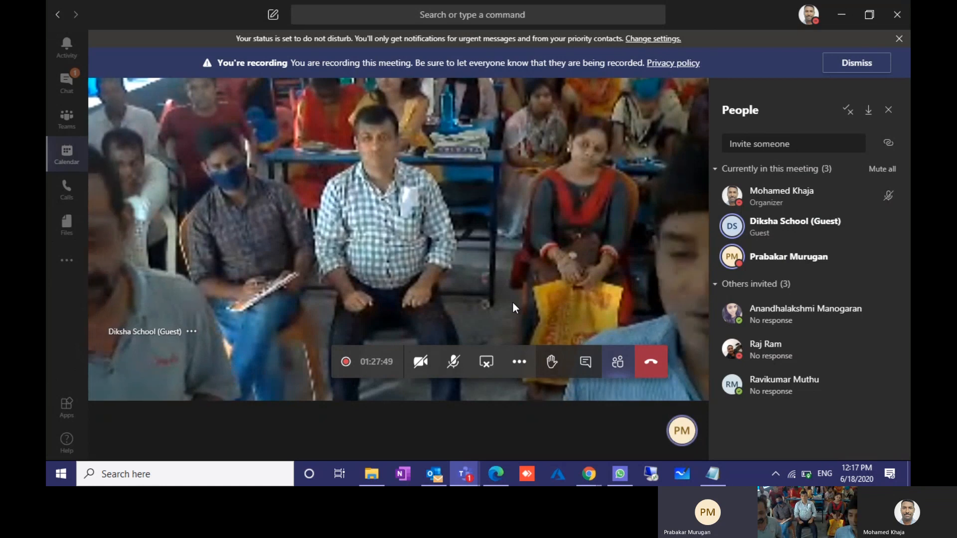
Step: Unmute the microphone and bring up the More actions menu with Stop recording
{"action": "left_click", "coordinate": [453, 365]}
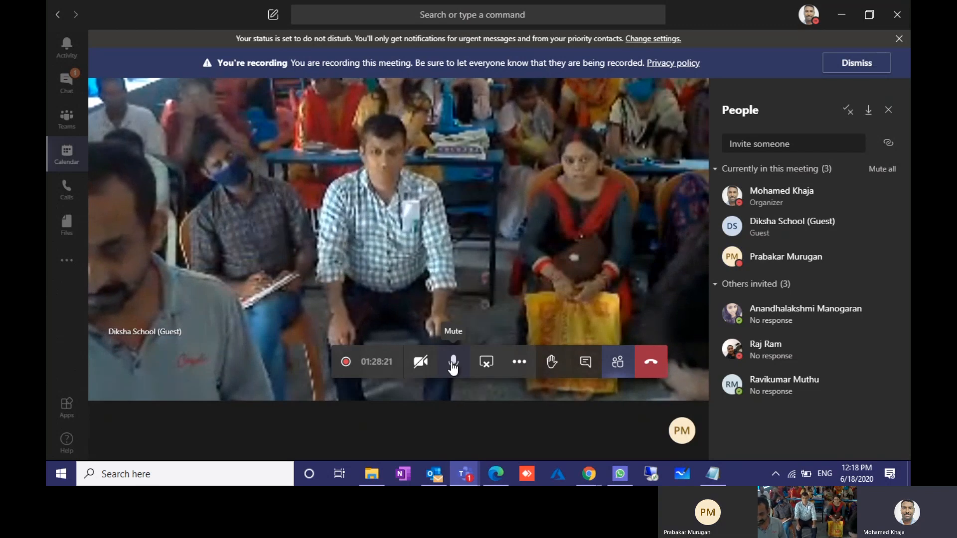
{"action": "left_click", "coordinate": [525, 370]}
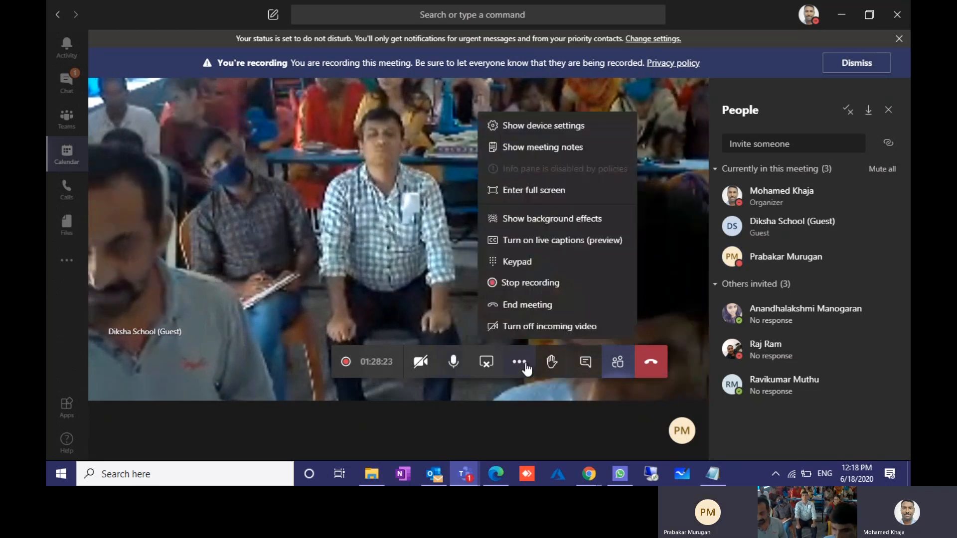